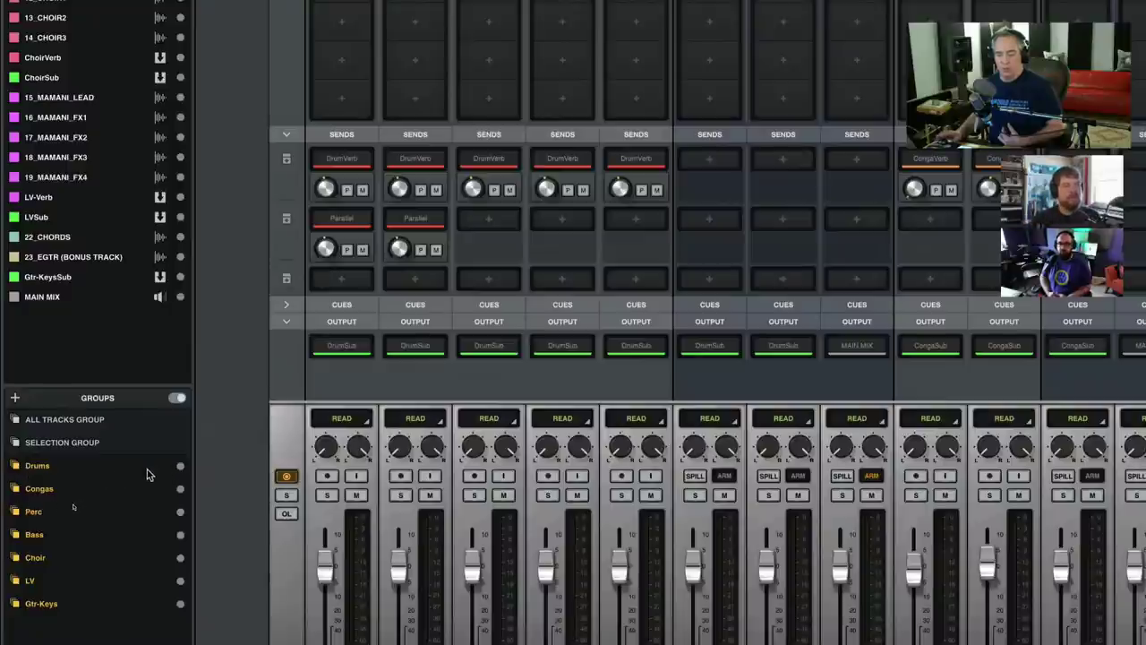
Step: Examine the Drums group's settings to see which of mixing, editing, inserts and sends are linked, and close them without changes
right_click(45, 469)
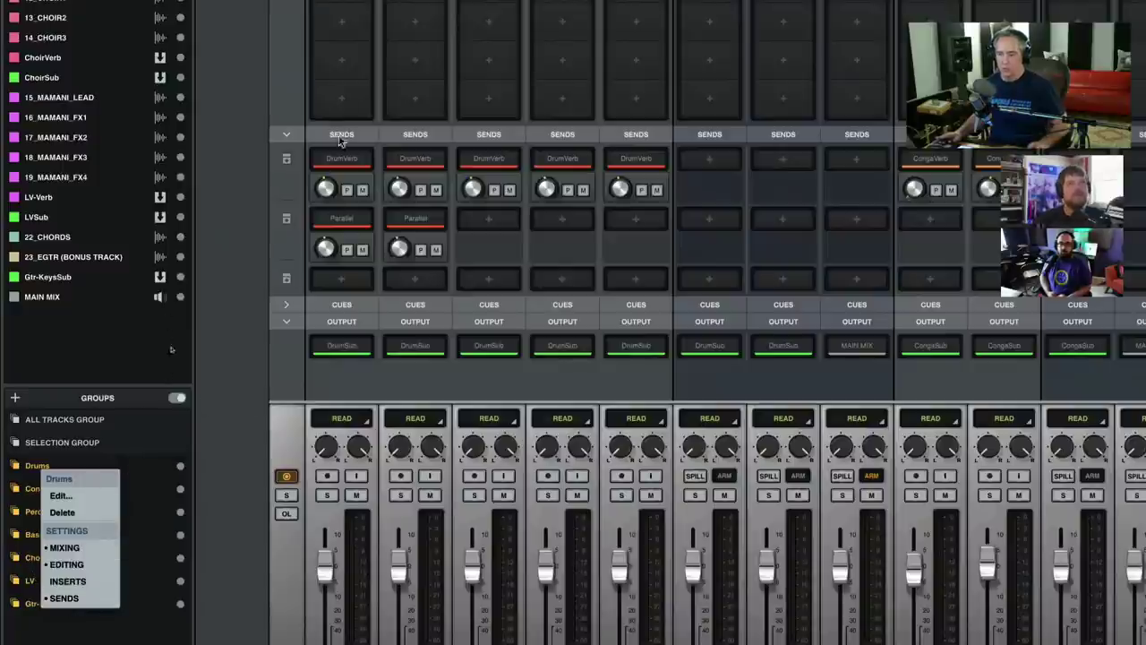
left_click(254, 363)
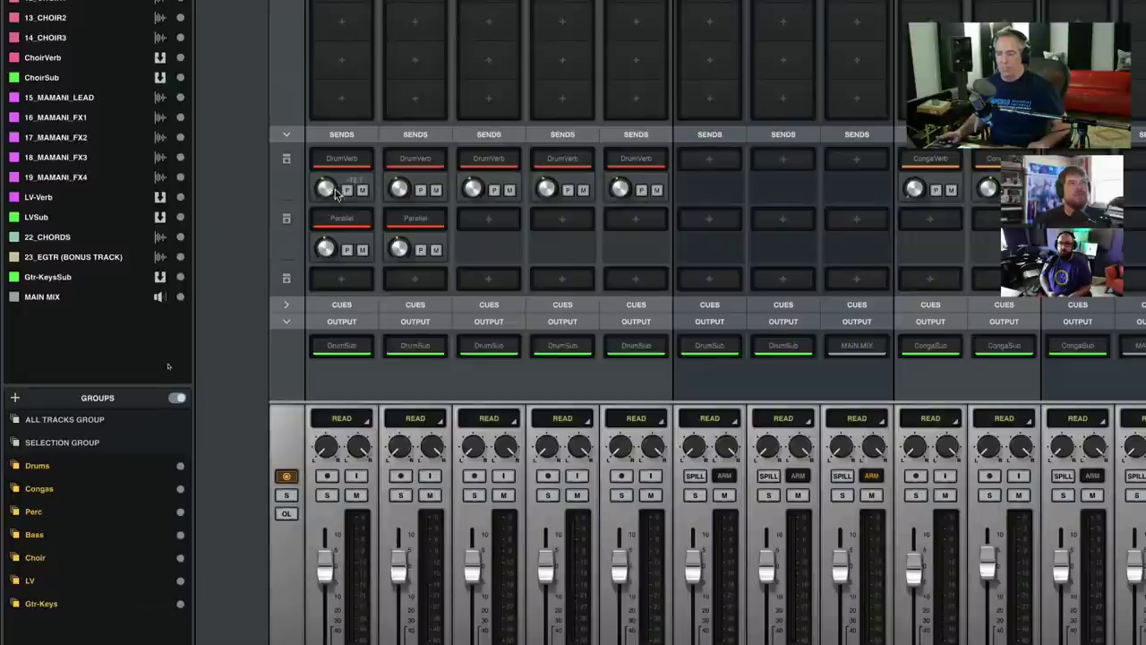
right_click(68, 469)
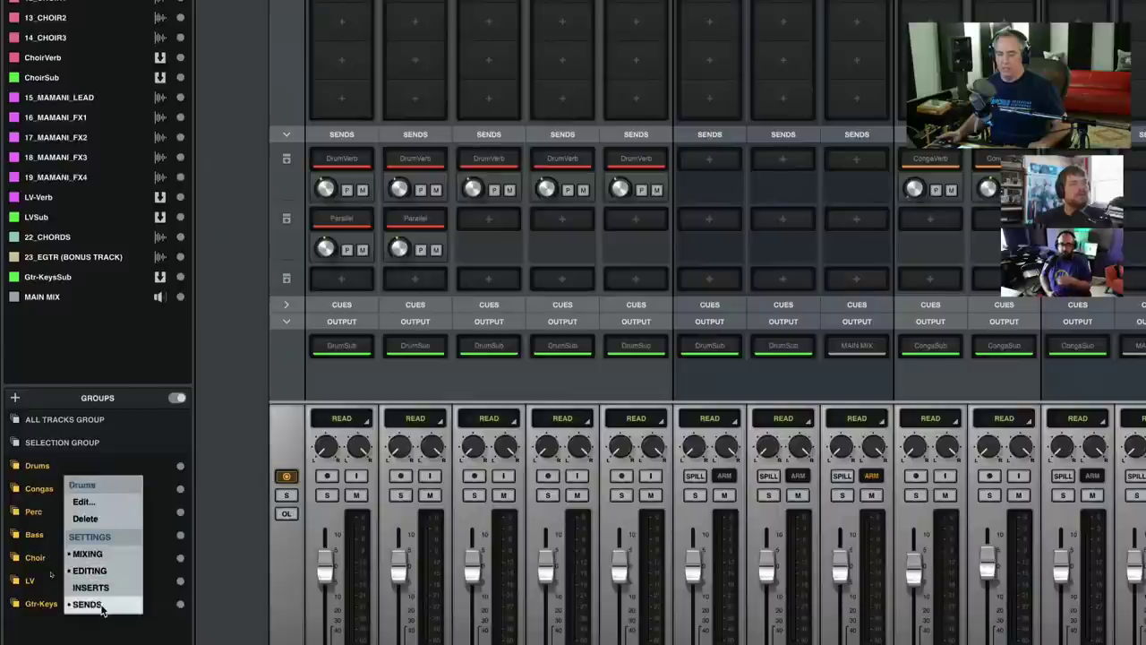
left_click(163, 369)
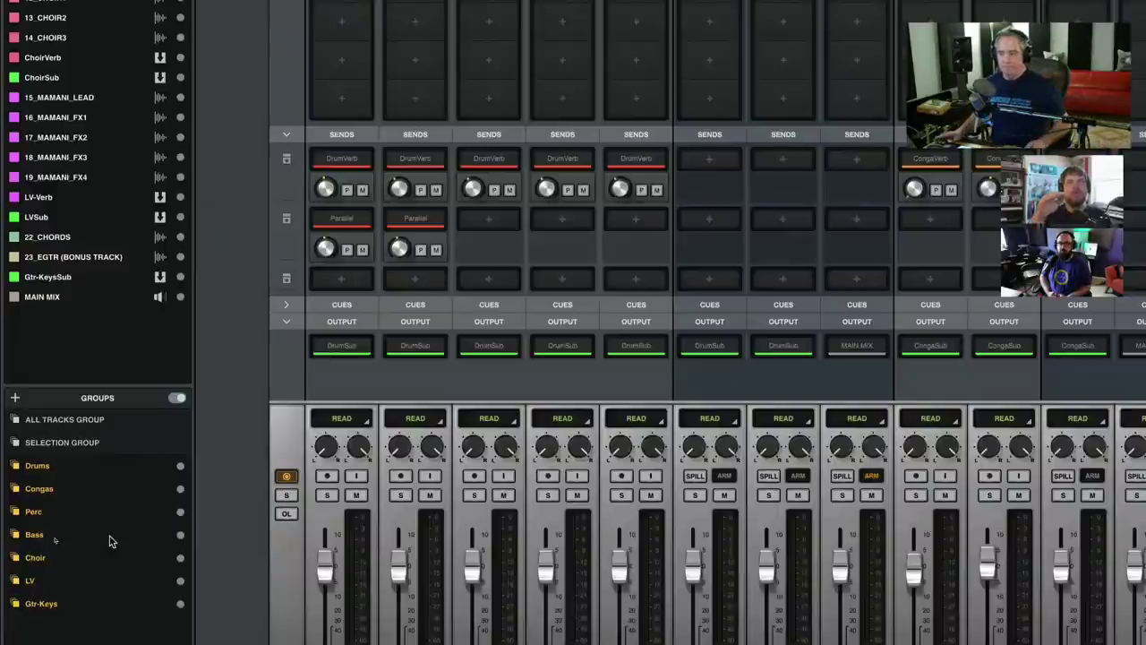
Step: Expand the cues section across the mixer channels, check the Drums group's settings, and collapse the cues section again
left_click(347, 303)
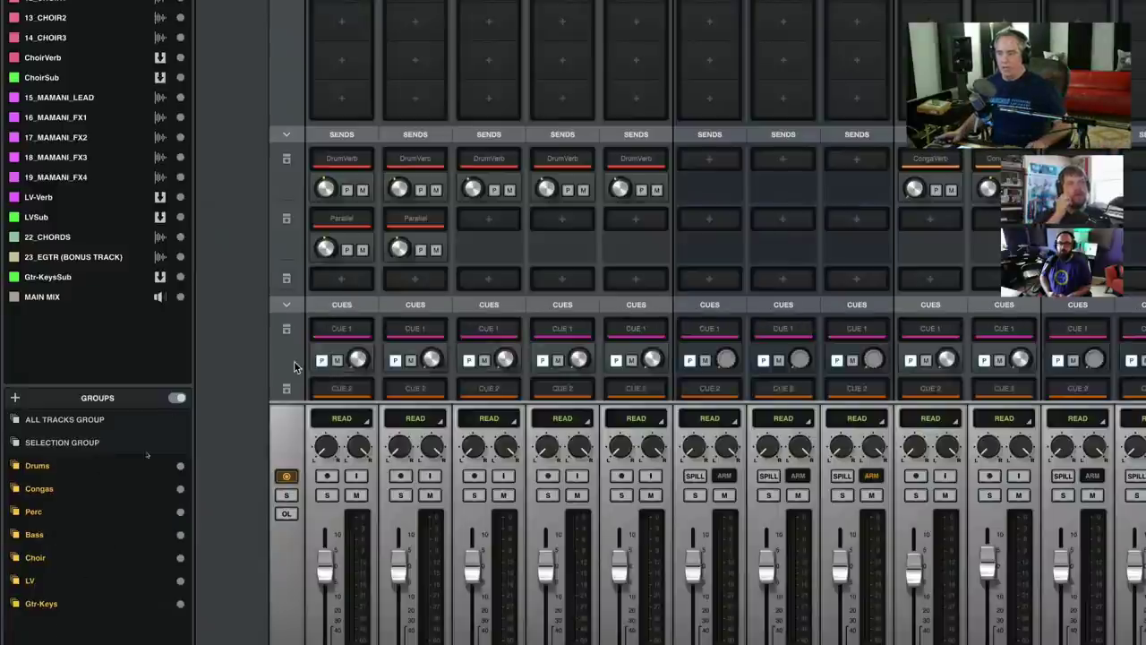
right_click(41, 467)
left_click(63, 594)
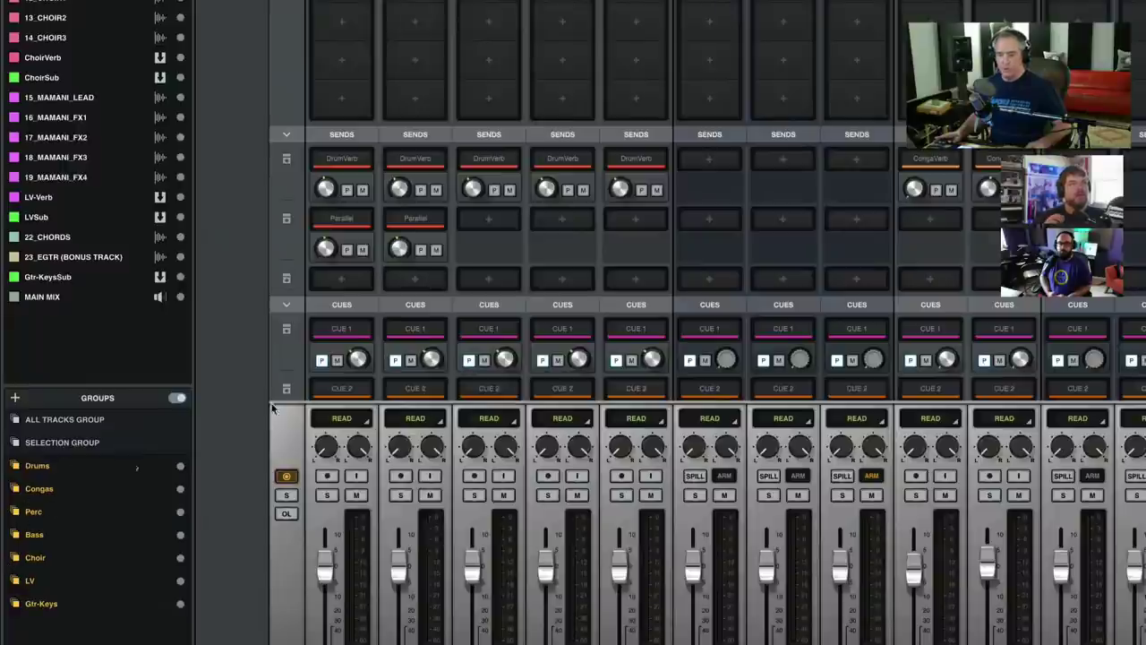
left_click(343, 306)
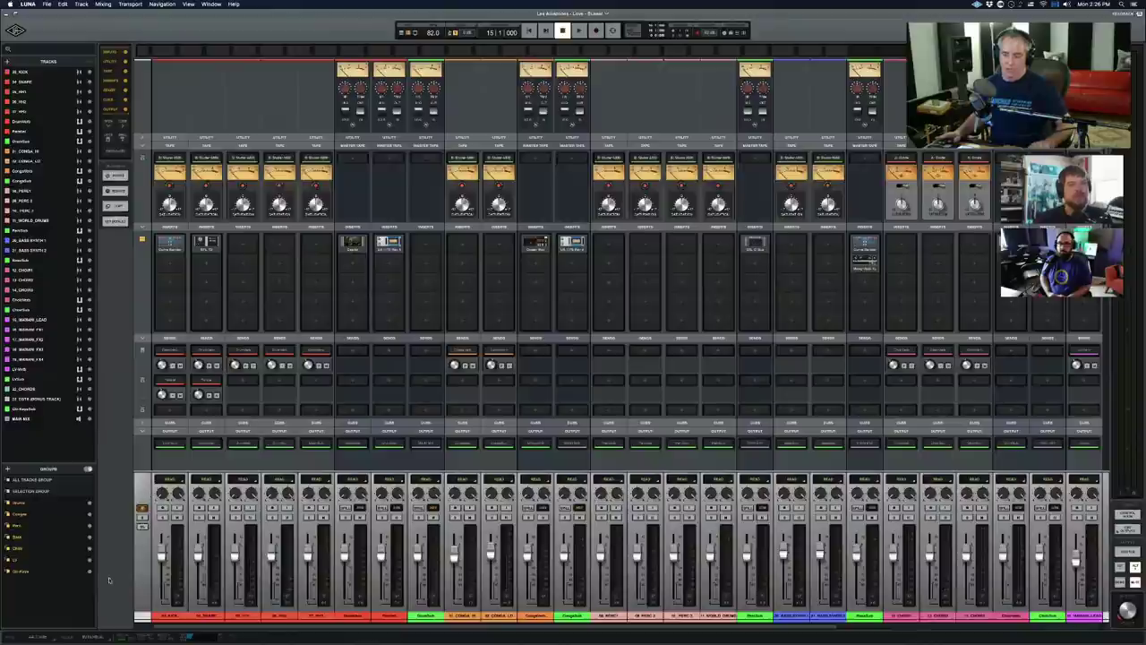
Step: Start a new group from the five drum tracks from KICK through the last HH, cancel it and clear the selection
left_click(167, 616)
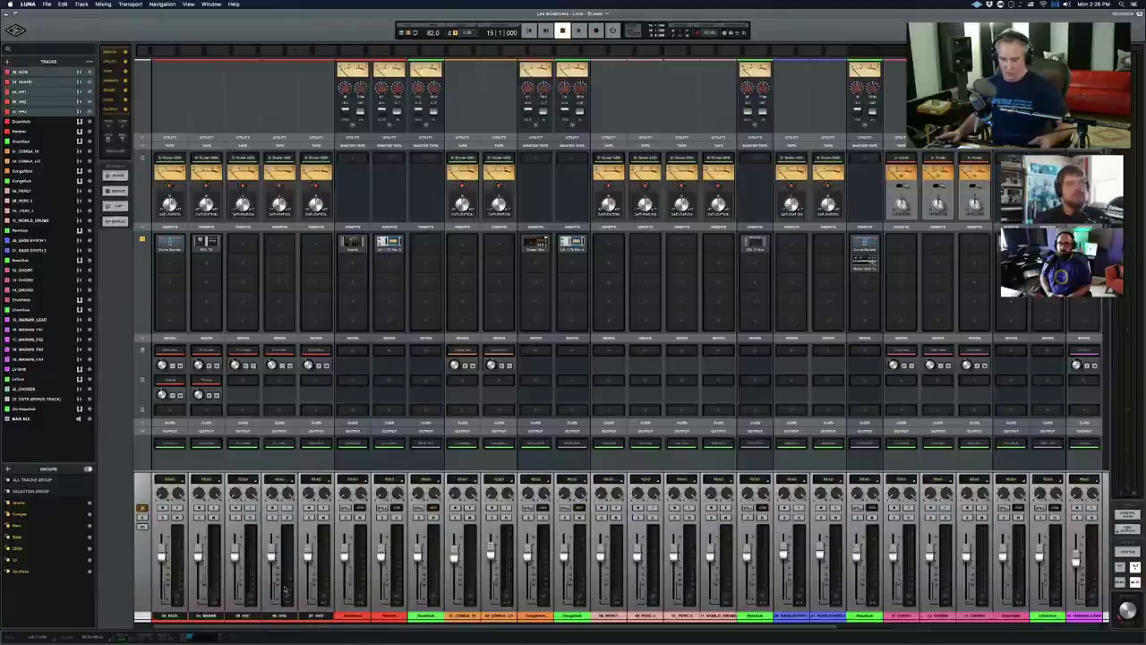
key("super+g")
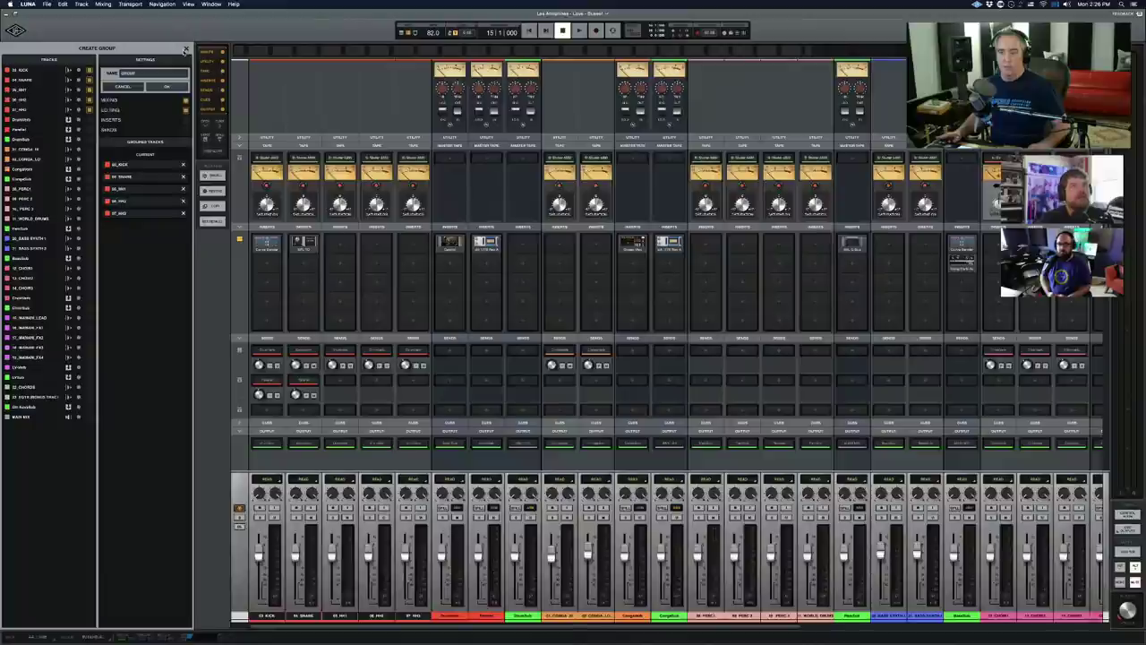
left_click(185, 49)
left_click(325, 584)
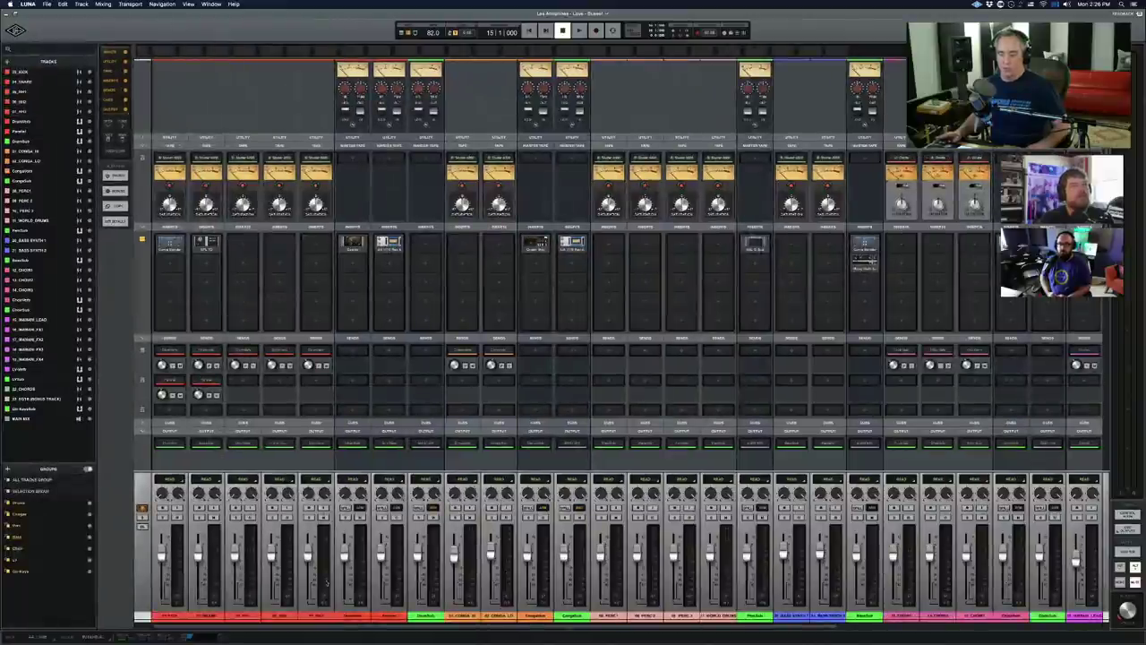
Step: Try to group the DrumVerb bus through the existing Drums group and a new group, and clear the selection
left_click(345, 614, "shift")
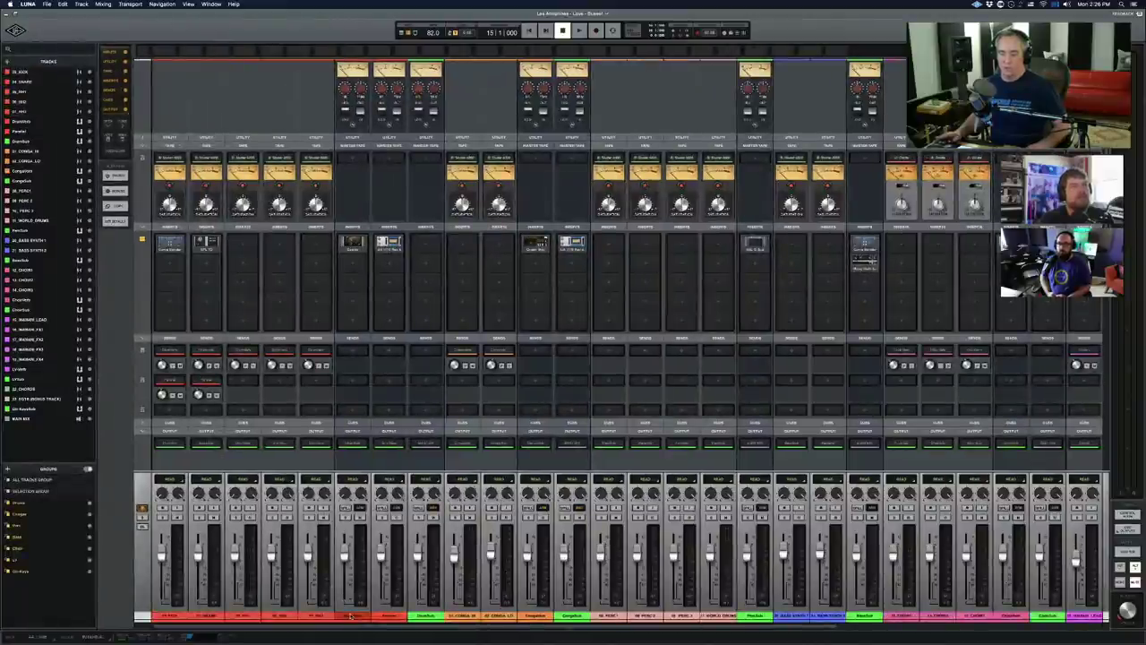
left_click(351, 615)
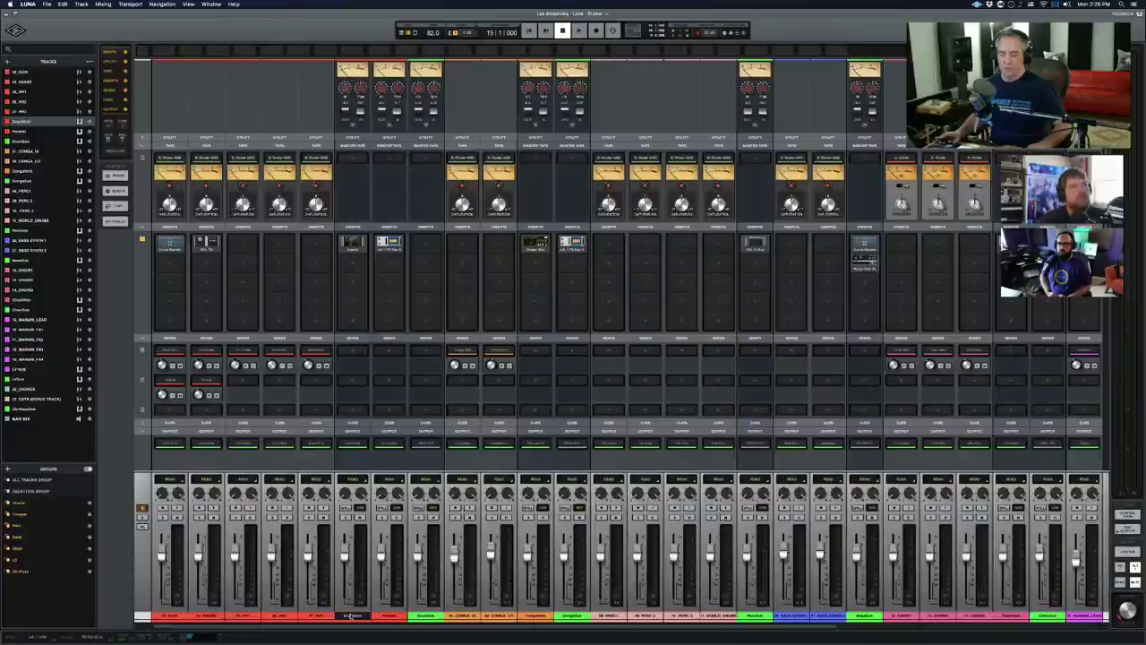
left_click_drag(352, 615, 42, 502)
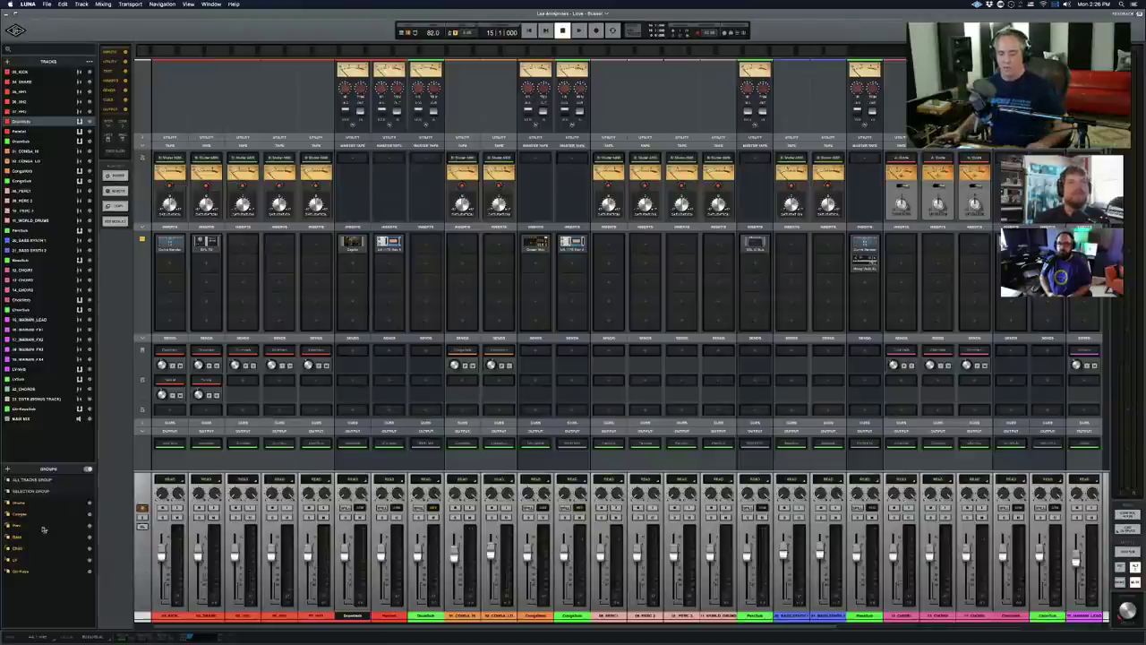
left_click(8, 469)
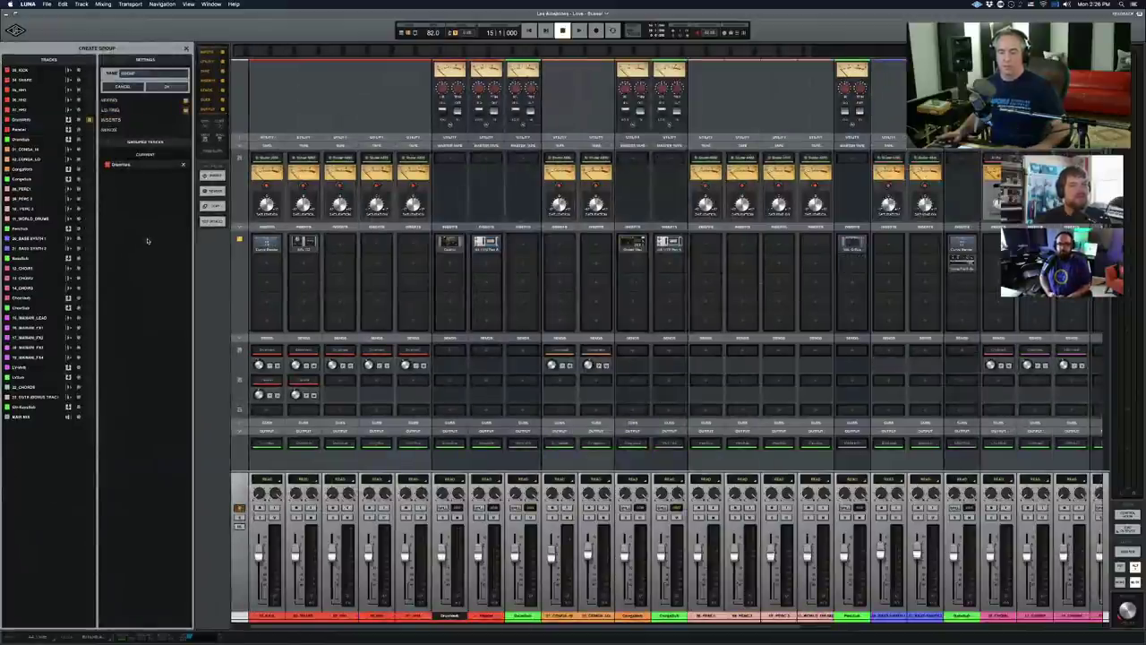
key("Return")
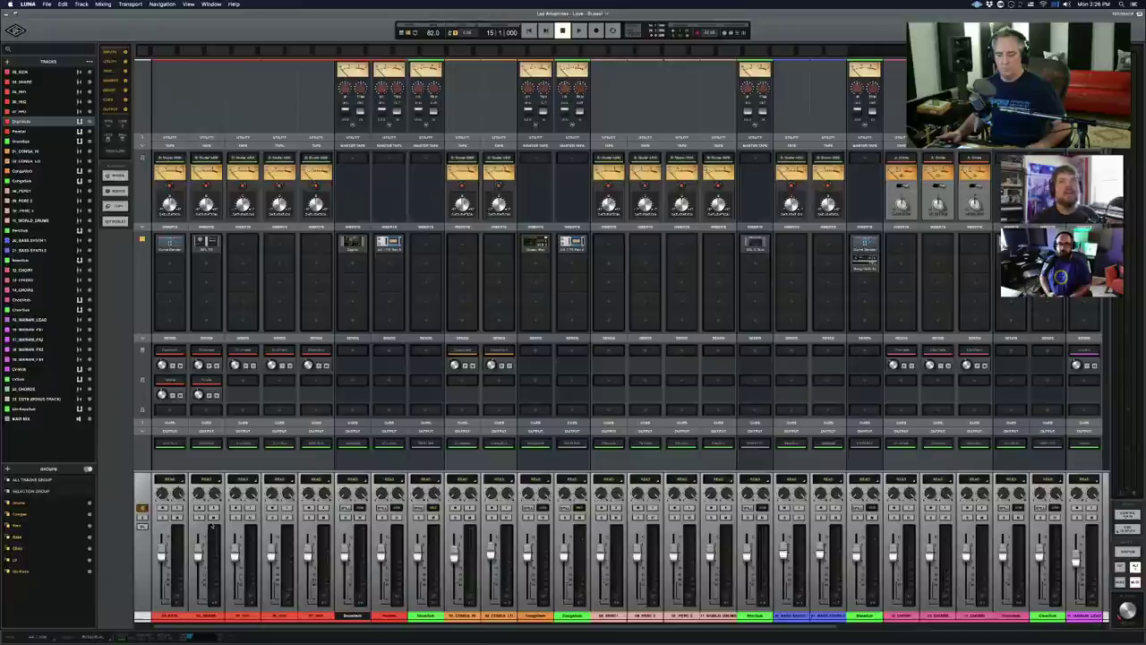
left_click(238, 529)
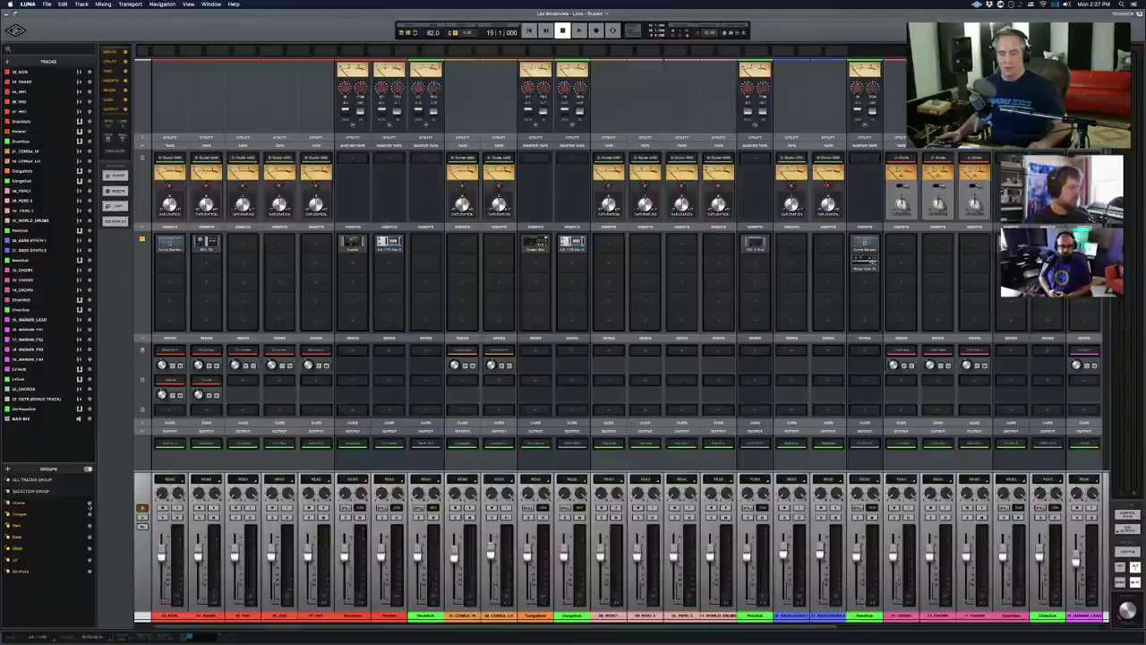
Step: Hide and show the Drums group's tracks in the mixer, isolate them, and restore the view of all tracks
left_click(89, 504)
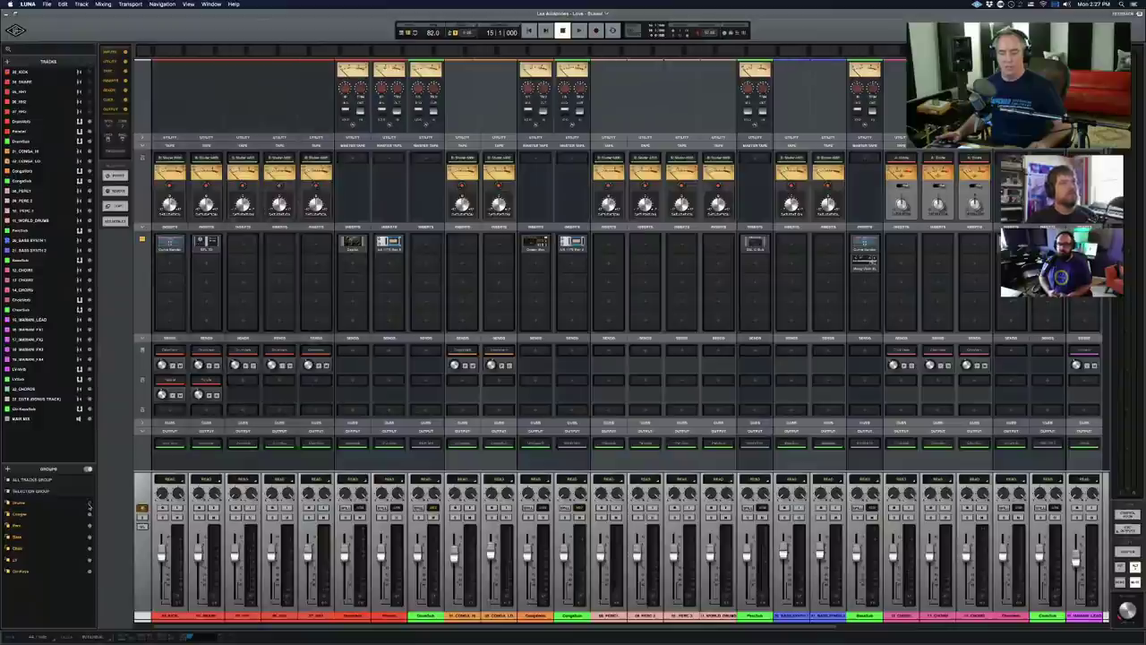
left_click(89, 504)
left_click(89, 504)
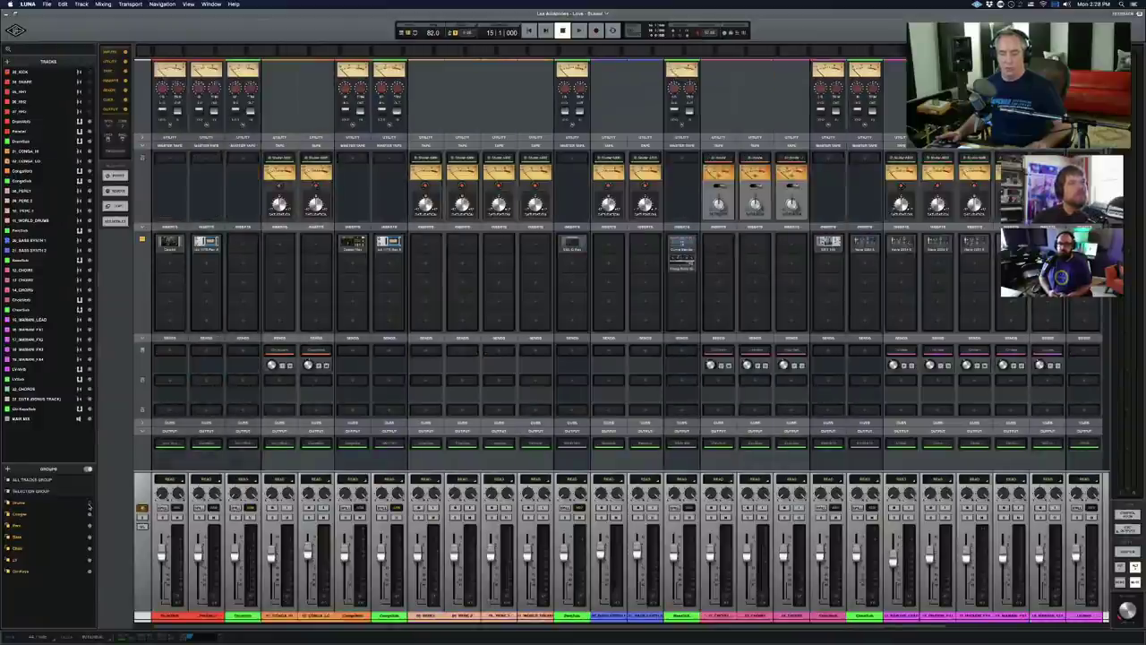
left_click(89, 504)
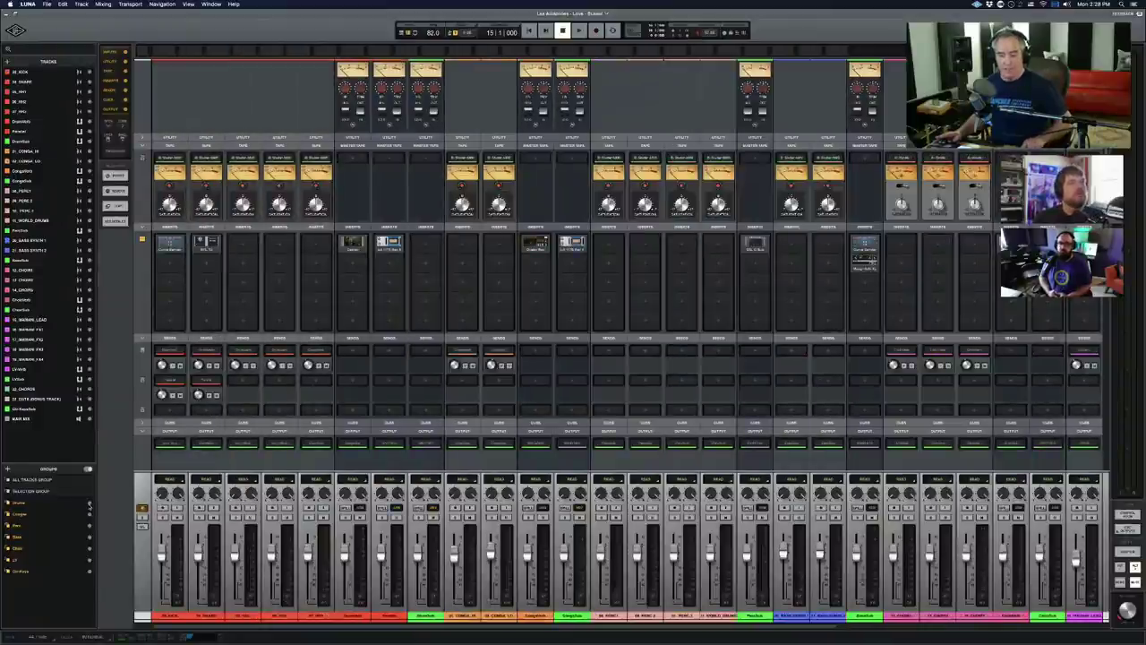
left_click(89, 504)
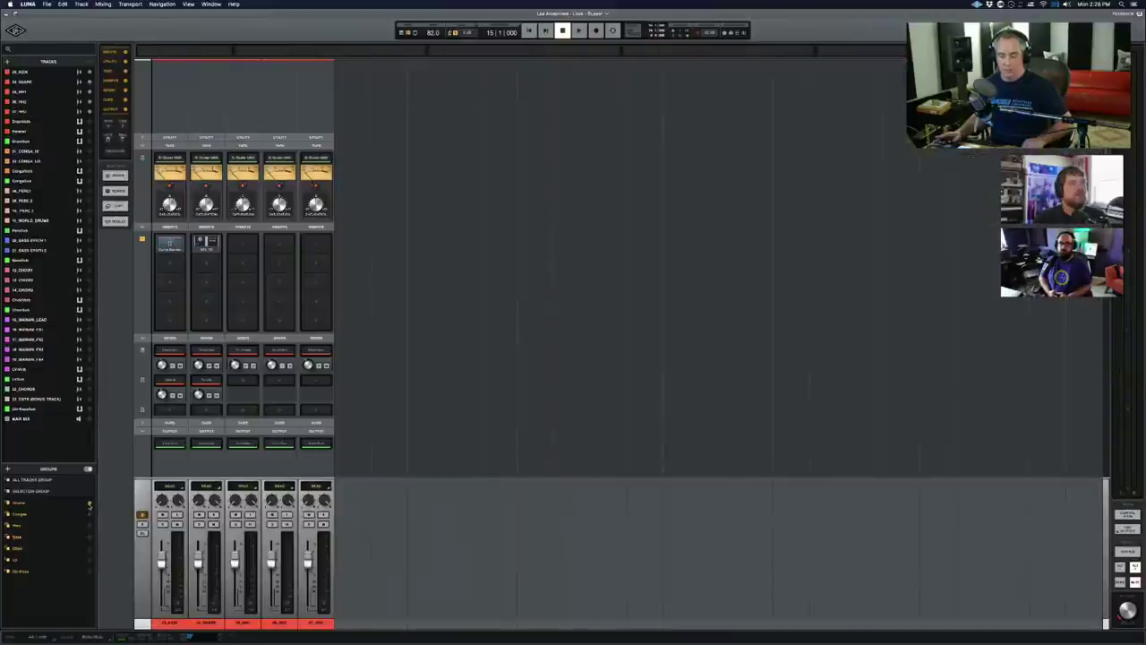
left_click(88, 504)
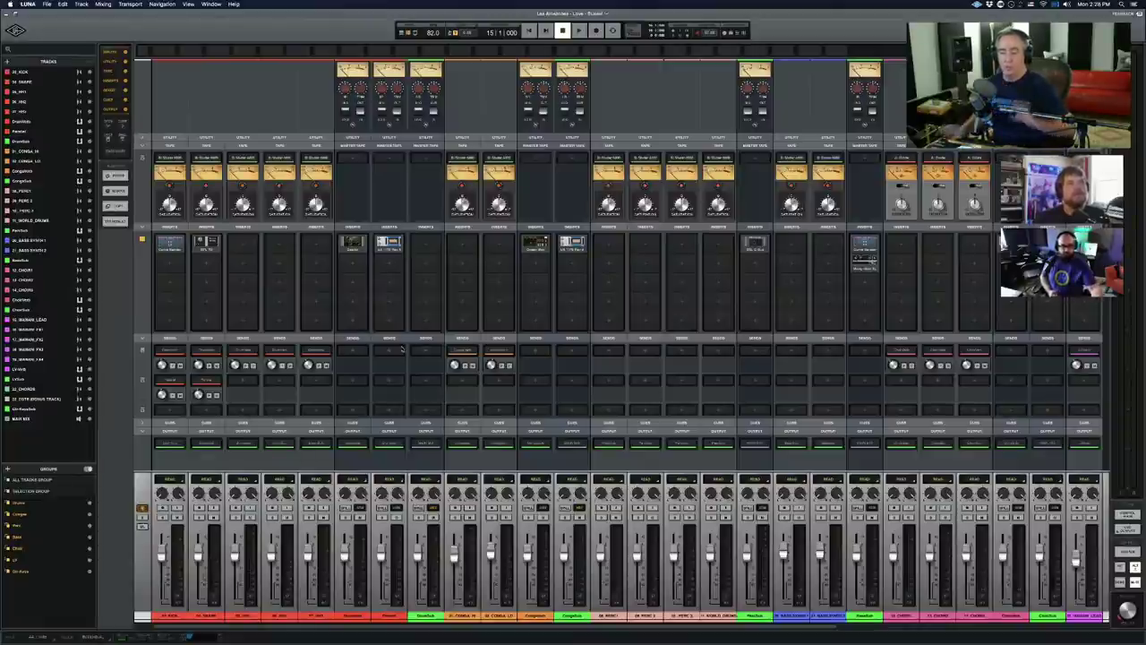
Step: Point out the DrumVerb, Parallel and DrumSub bus channels by selecting them in turn, and clear the selection
scroll(383, 454, "down", 1)
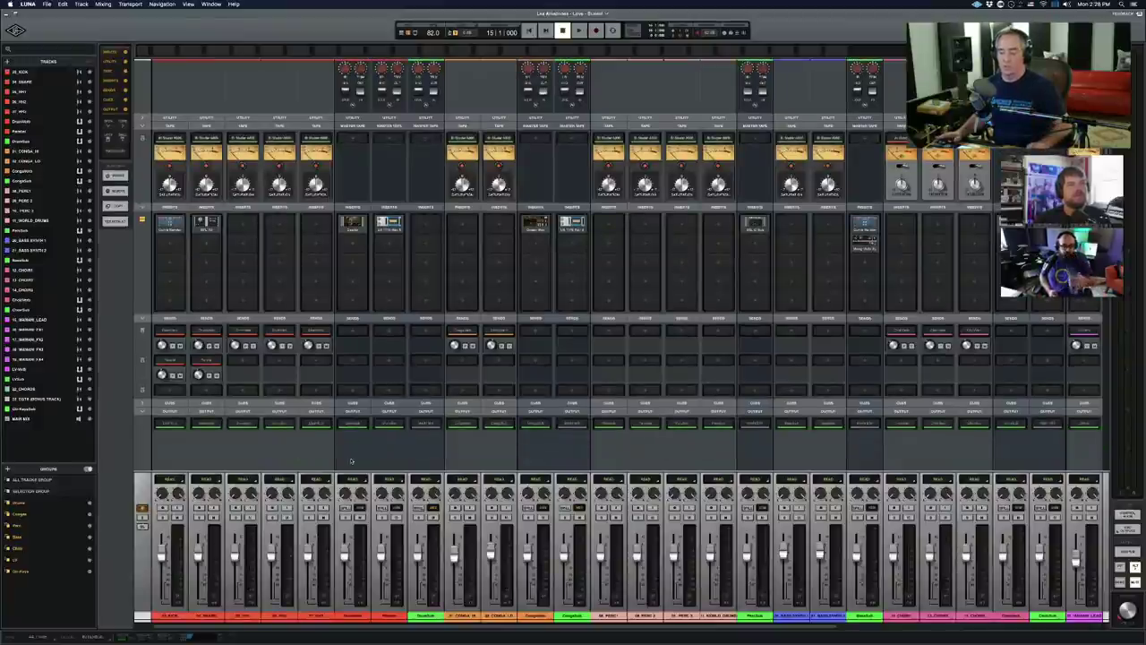
left_click(361, 616)
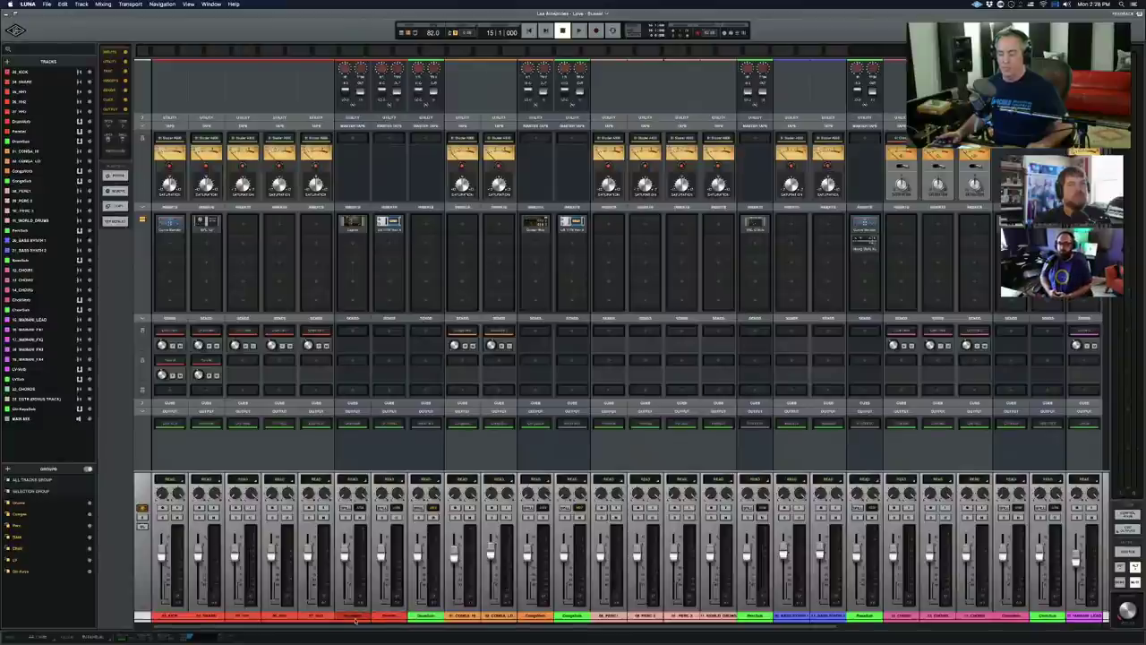
left_click(390, 616)
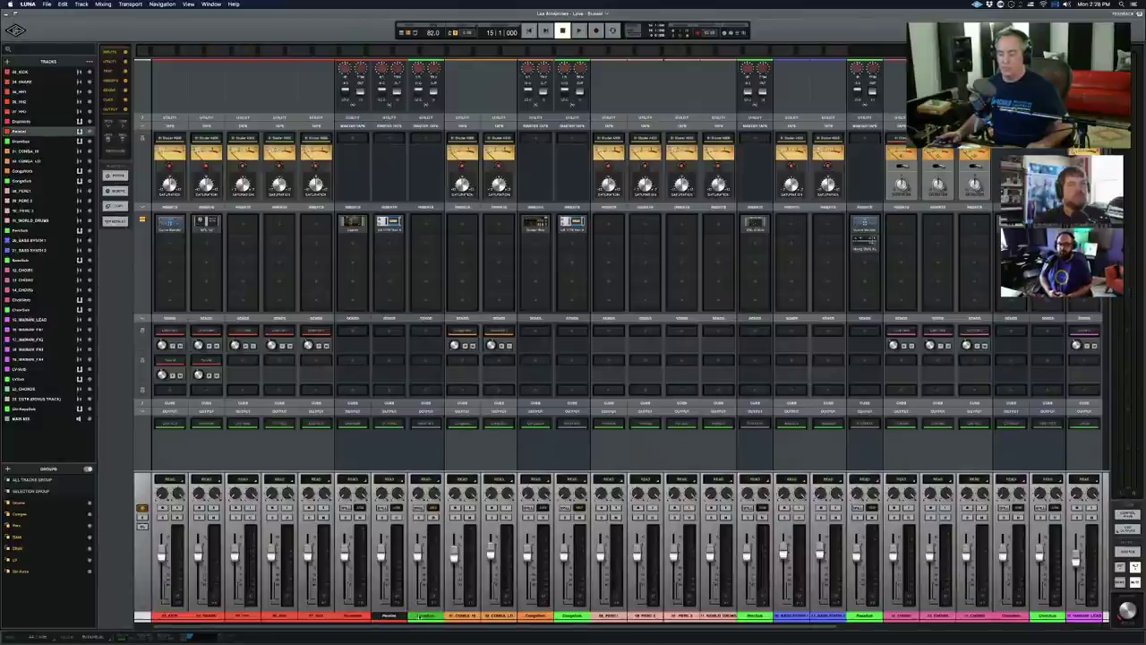
left_click(423, 616)
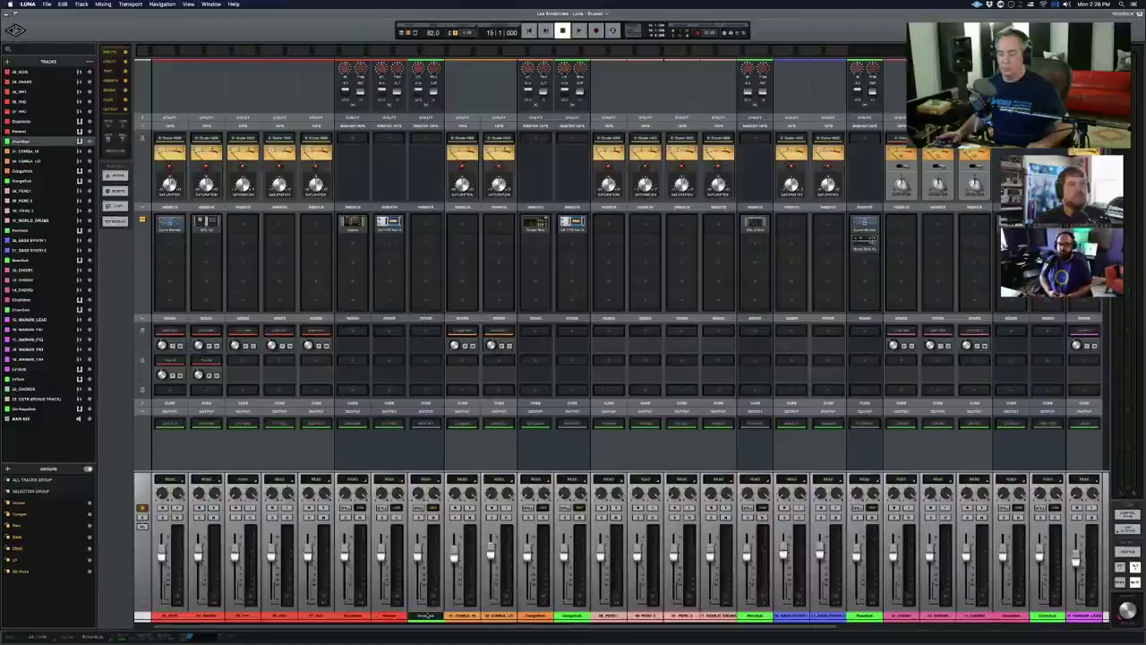
left_click(325, 436)
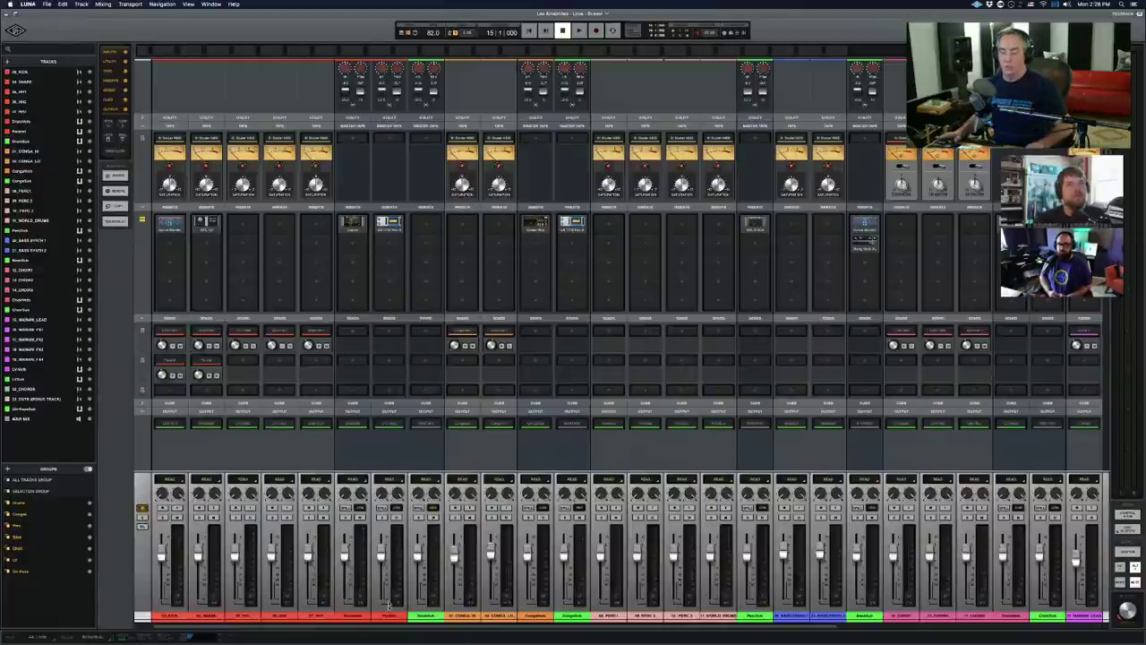
Step: Select the DrumVerb bus, view its Capitol Chambers reverb plug-in, and close the plug-in window
left_click(351, 615)
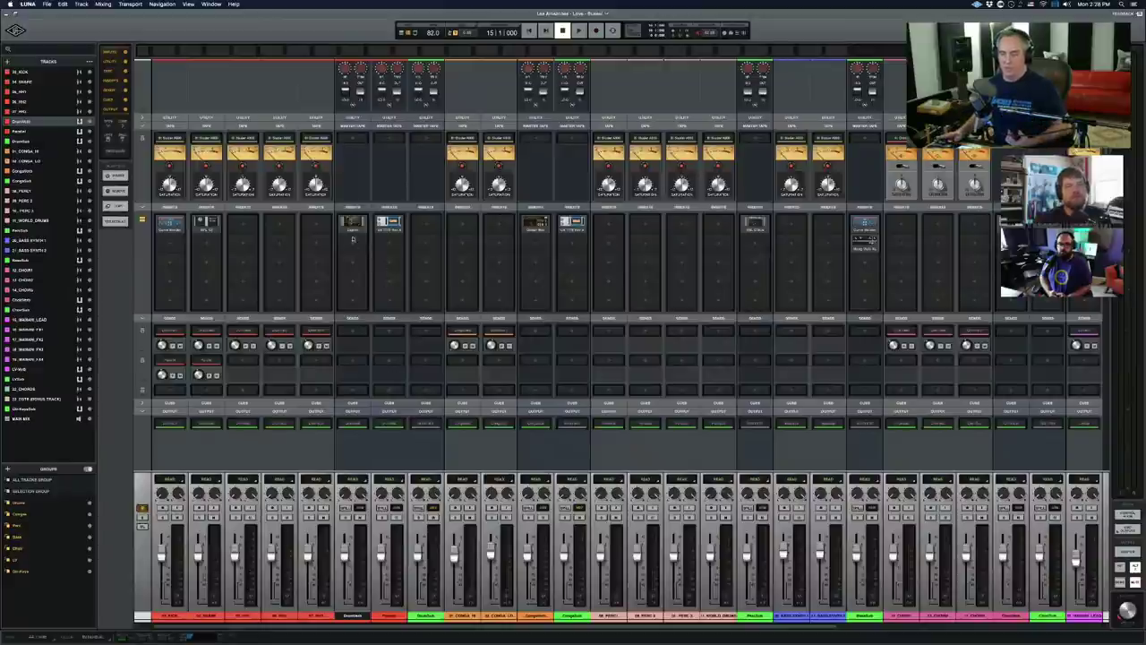
left_click(456, 131)
left_click_drag(456, 129, 427, 126)
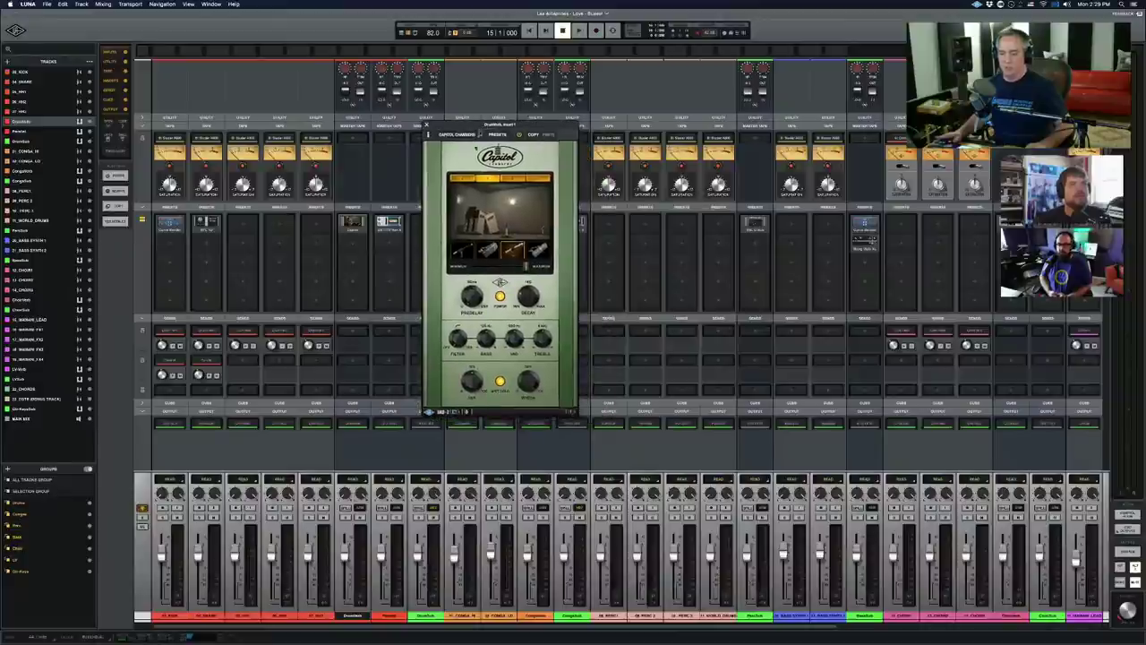
key("super+w")
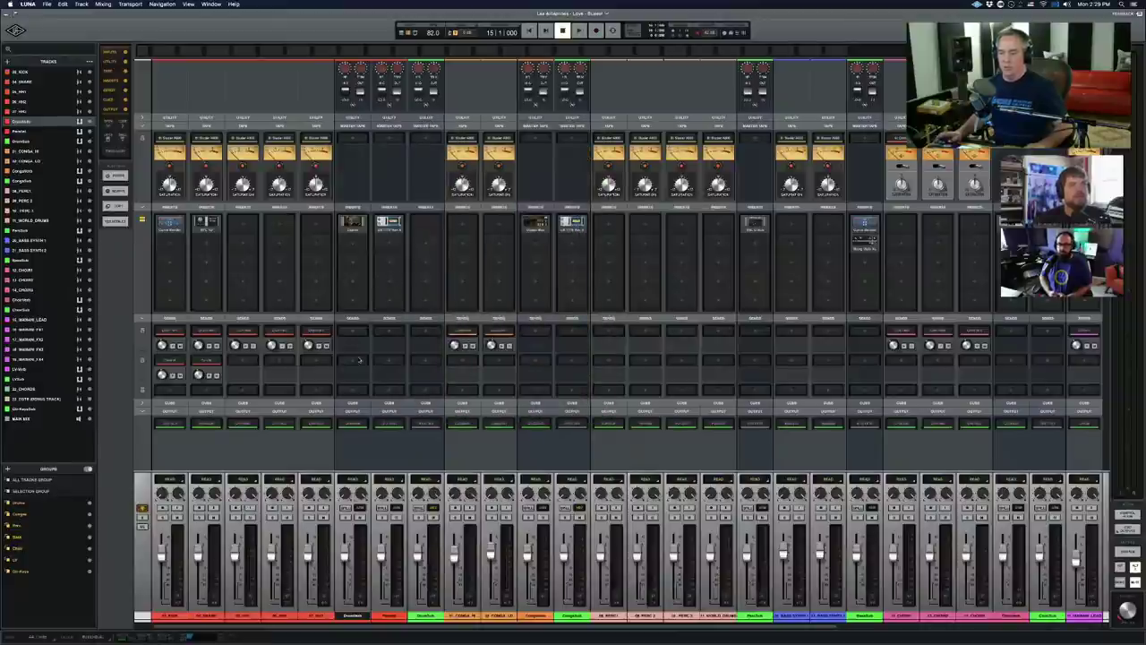
Step: Expand the first send row into full-size send faders with pan controls, compare both views, and collapse the row again
scroll(301, 324, "down", 1)
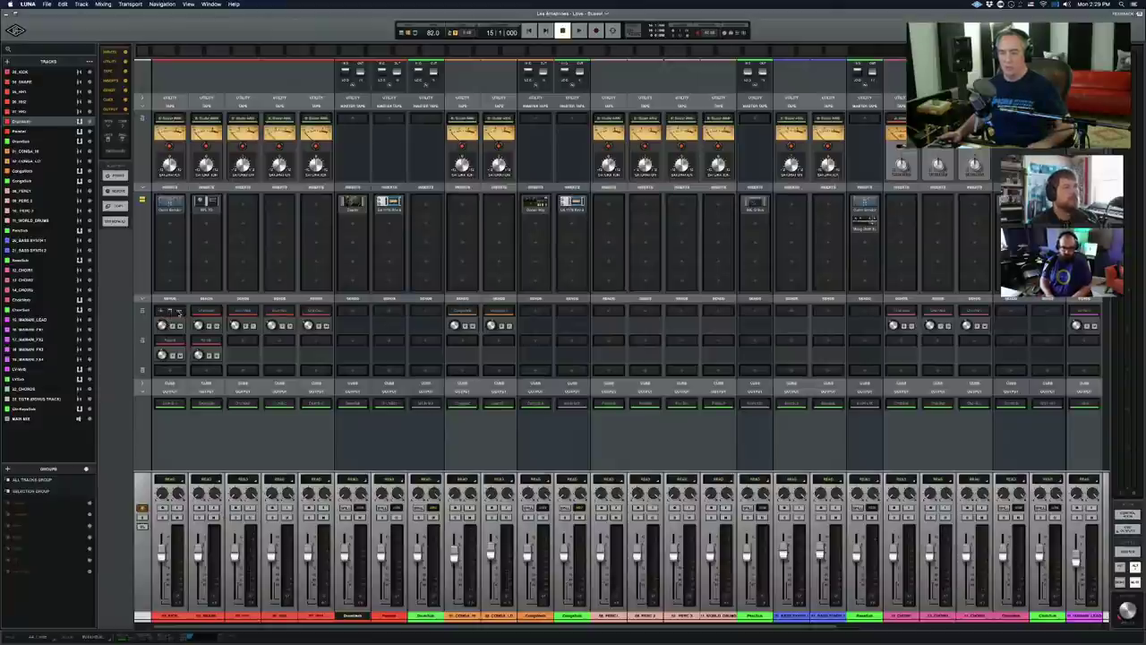
left_click(170, 311)
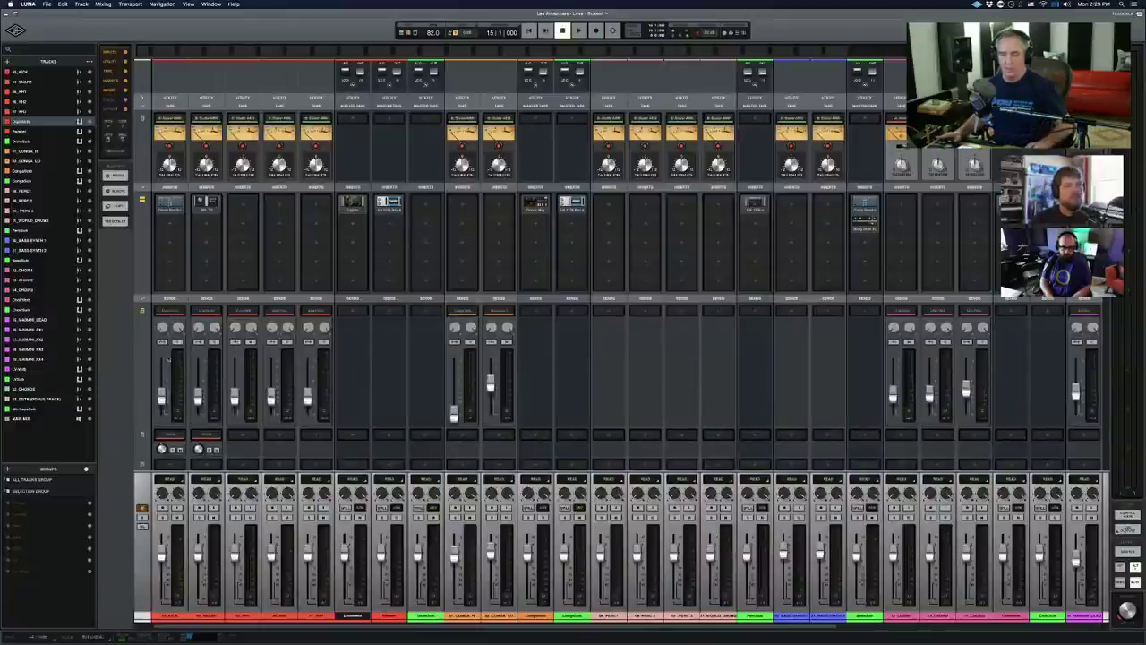
left_click(170, 311)
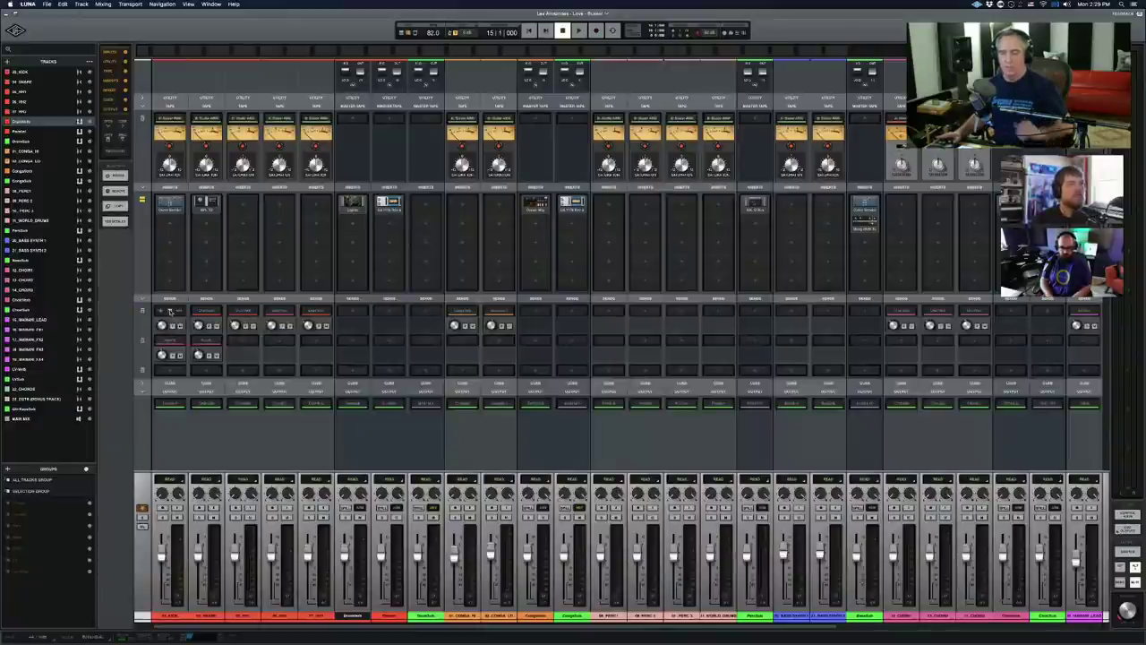
left_click(170, 310)
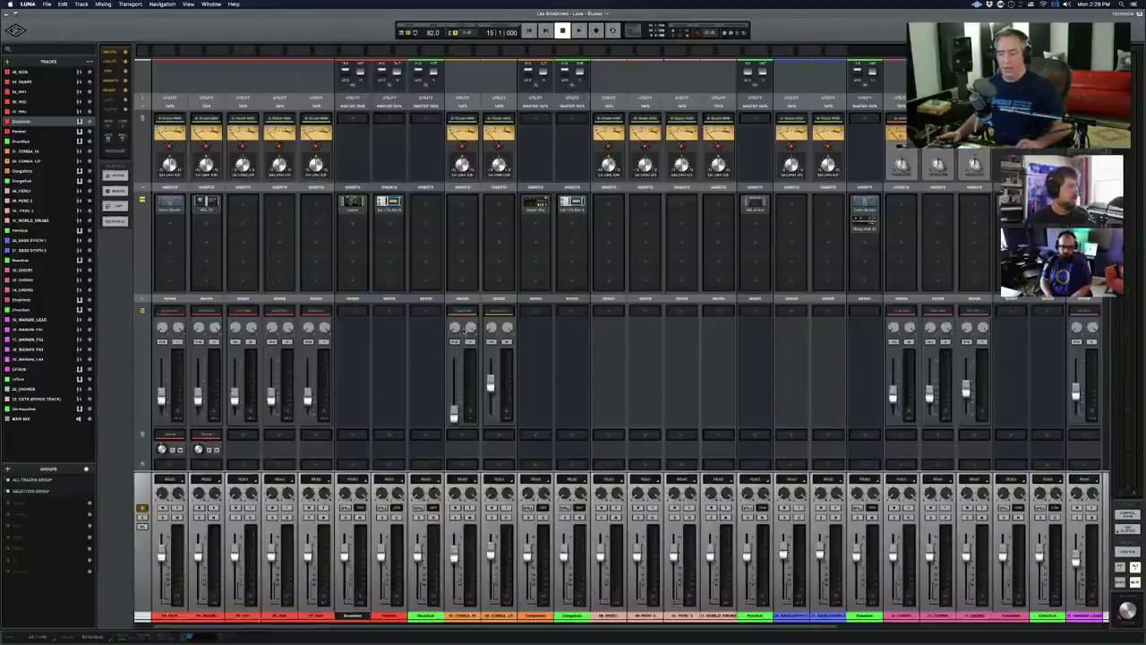
left_click(209, 311)
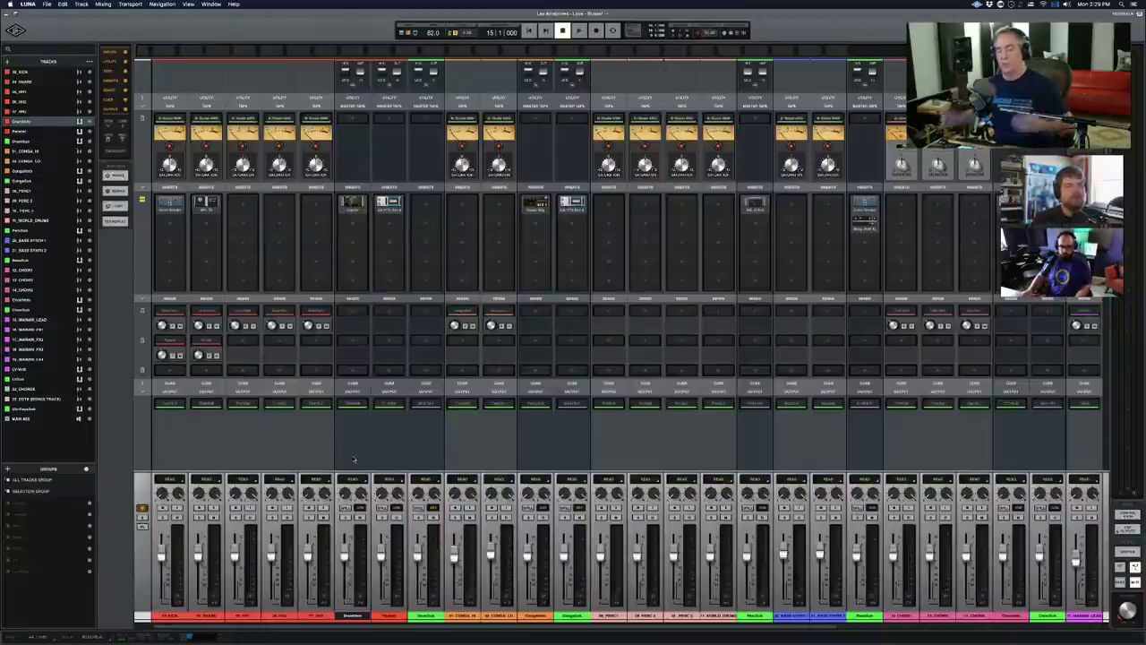
Step: Select the Parallel bus, view its UA 1176 Rev A compressor plug-in, and close the plug-in window
left_click(389, 616)
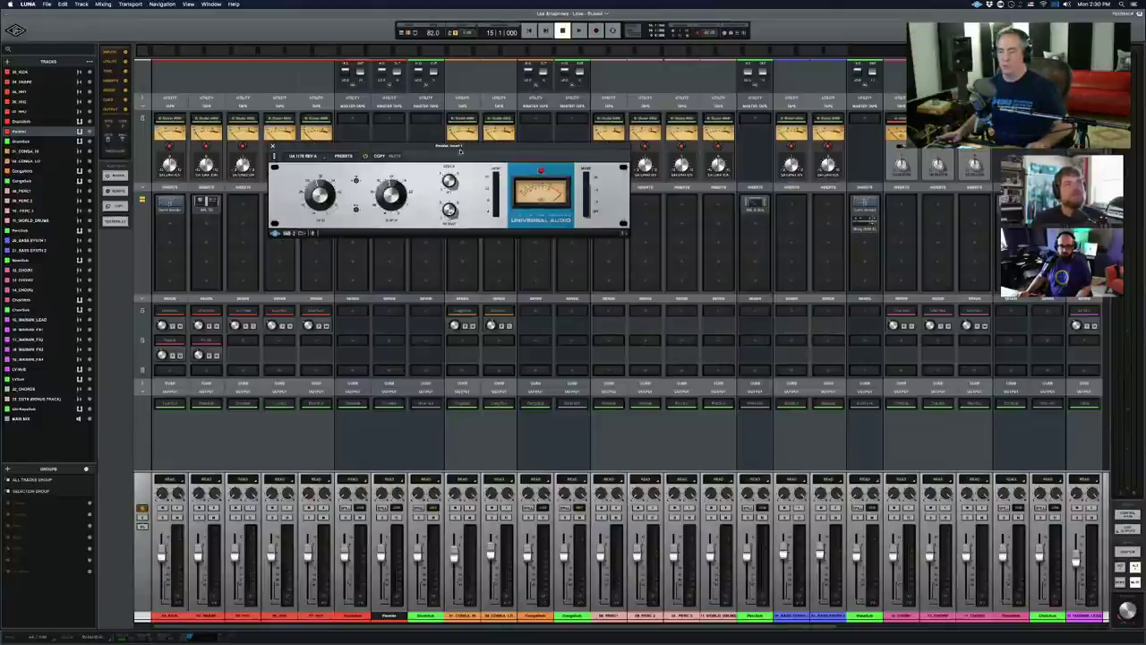
left_click_drag(425, 149, 486, 146)
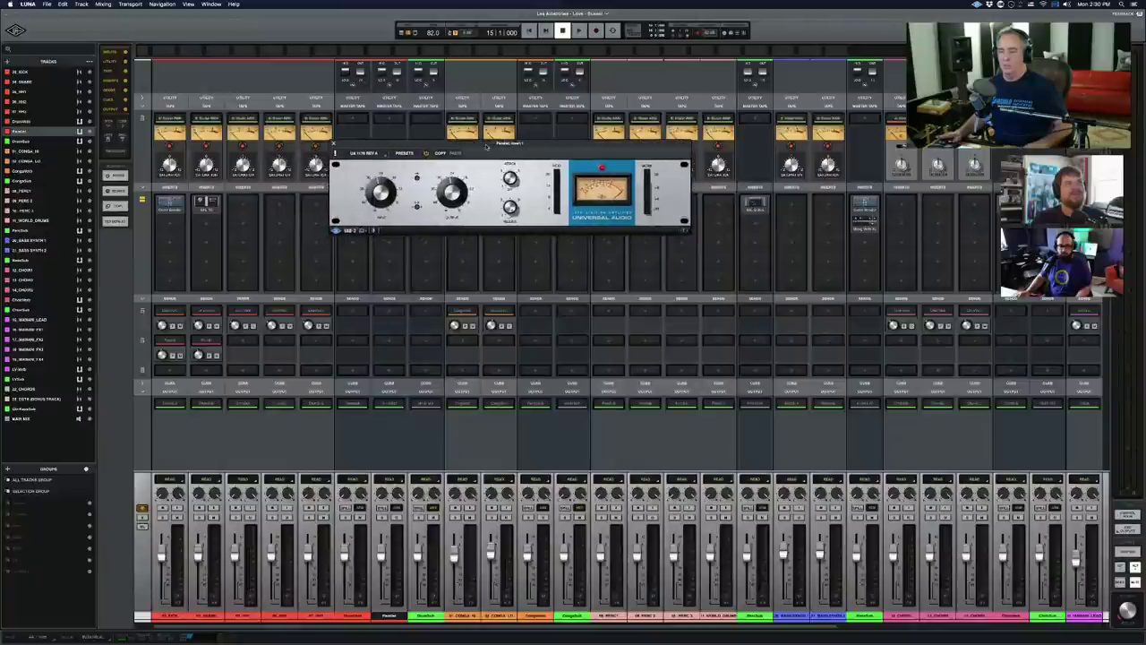
left_click(206, 405)
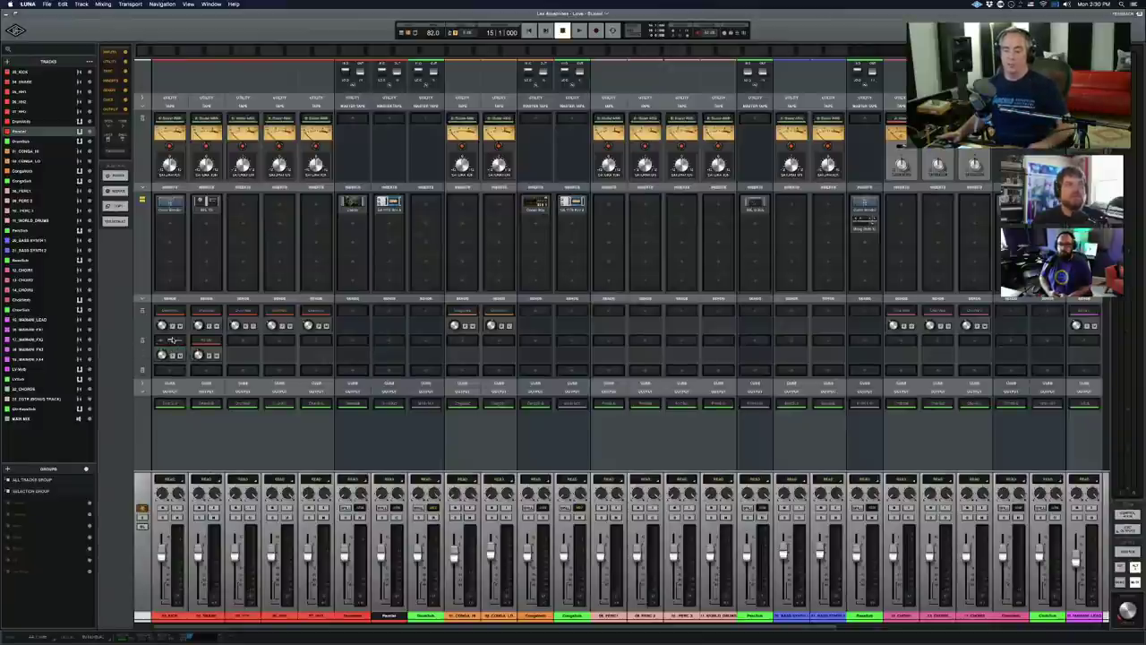
Step: Expand the second send row into full-size faders, raise the snare's Parallel send slightly, and collapse the row again
left_click(171, 340)
scroll(211, 383, "down", 1)
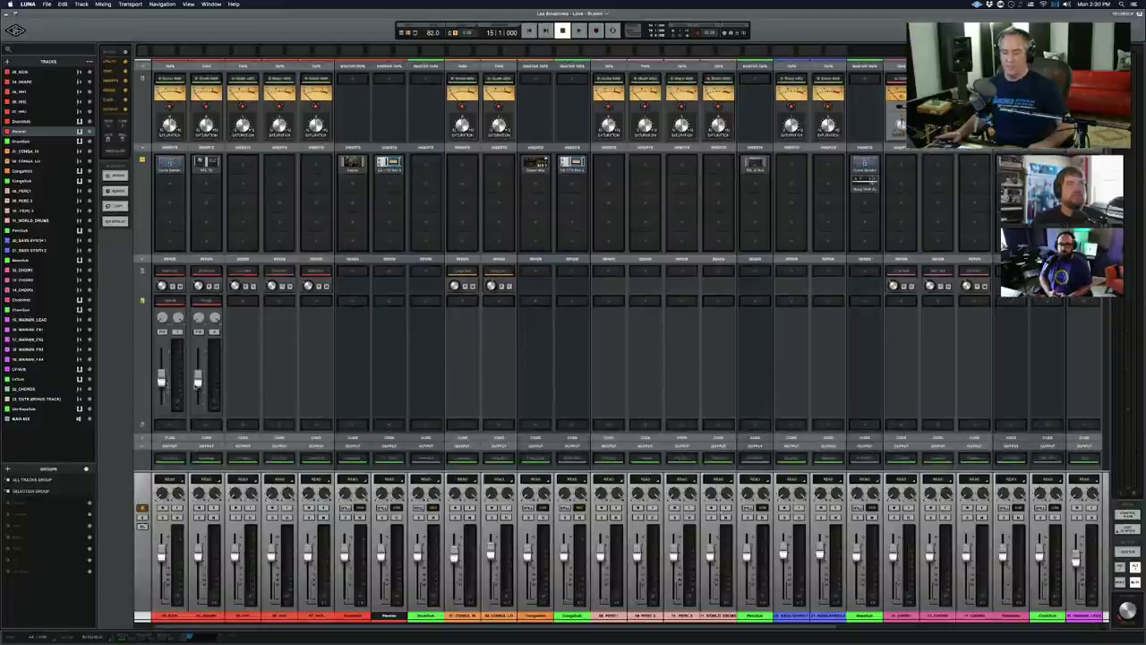
left_click_drag(197, 383, 198, 375)
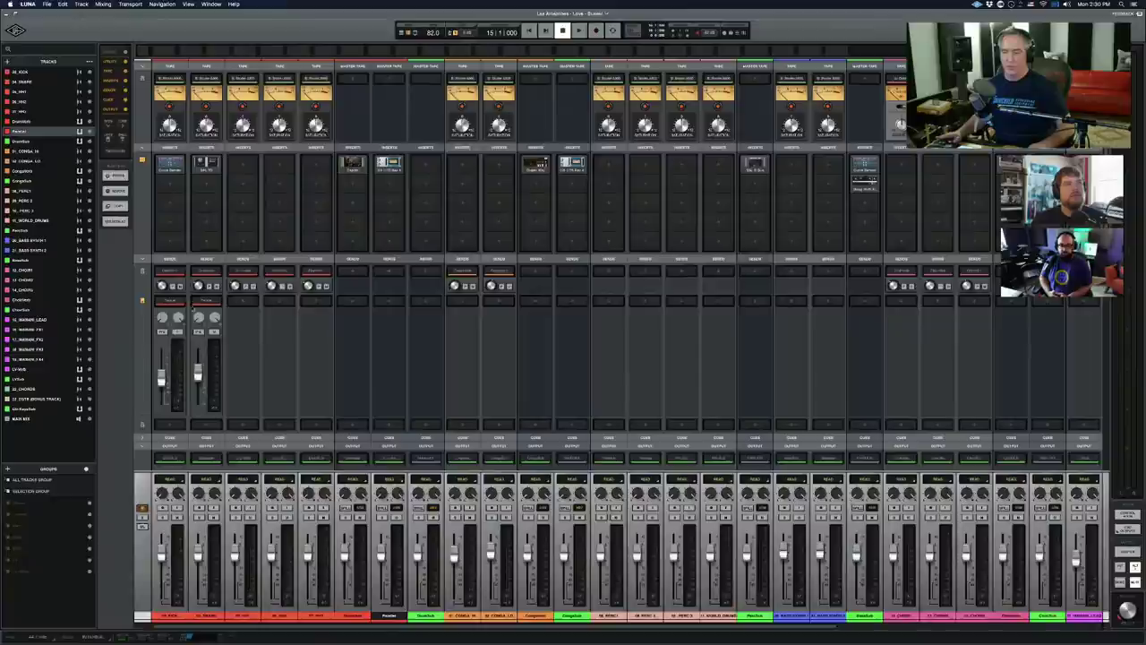
left_click(205, 302)
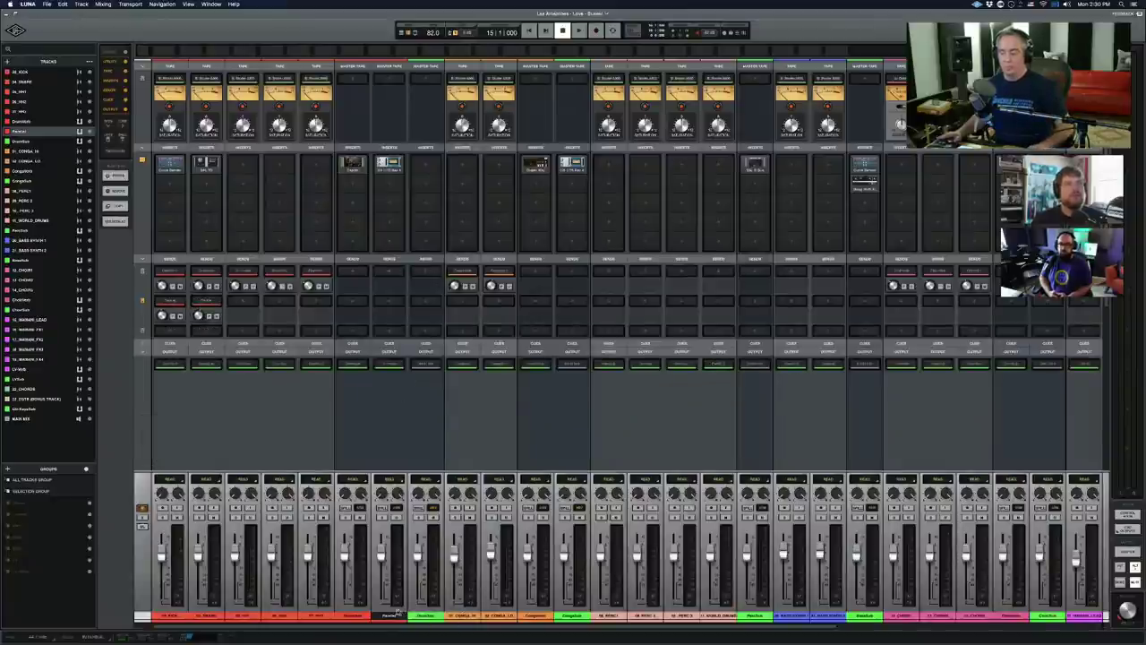
Step: Select the DrumSub bus, examine its channel strip alongside the drum channels' routing, and clear the selection
left_click(424, 615)
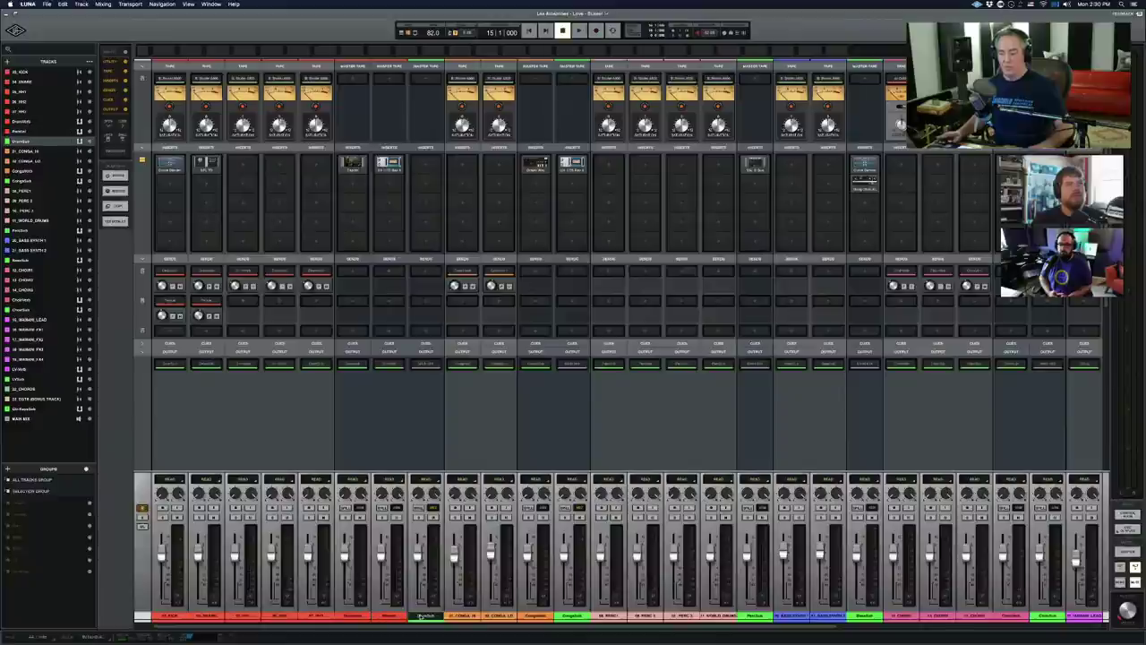
scroll(469, 370, "up", 2)
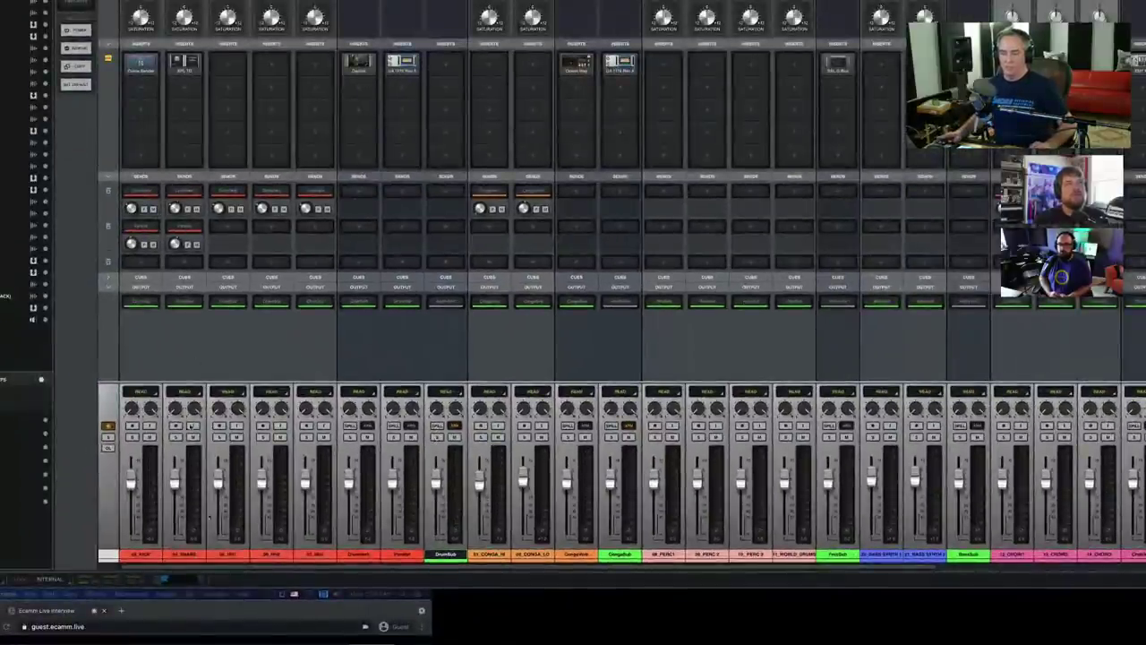
left_click(443, 552)
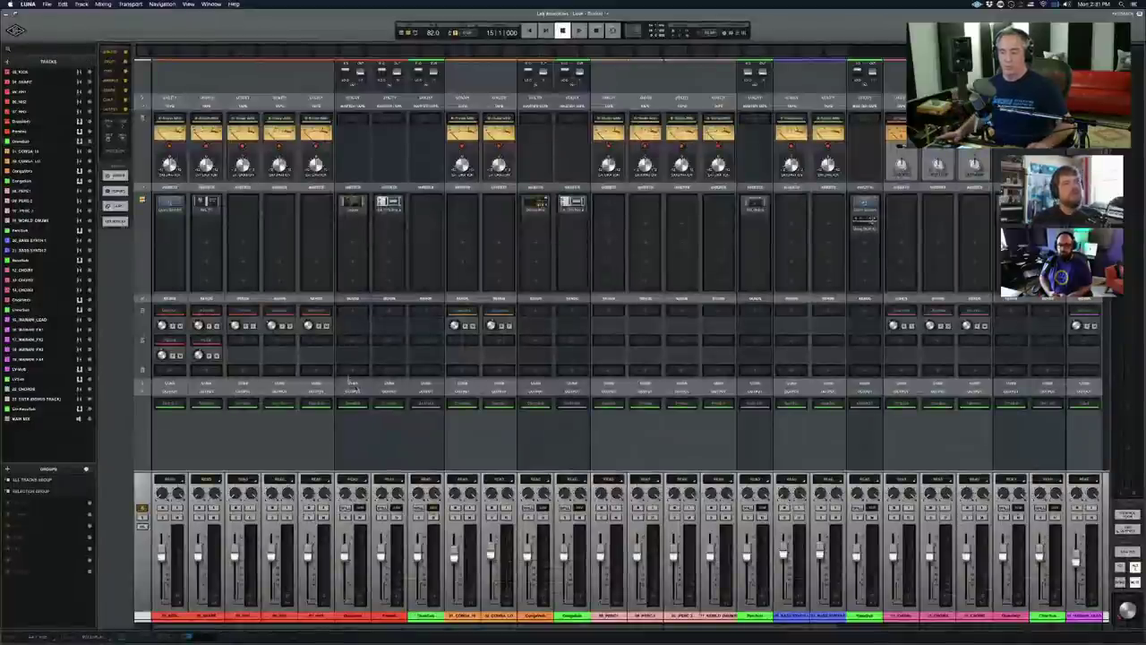
scroll(416, 298, "up", 3)
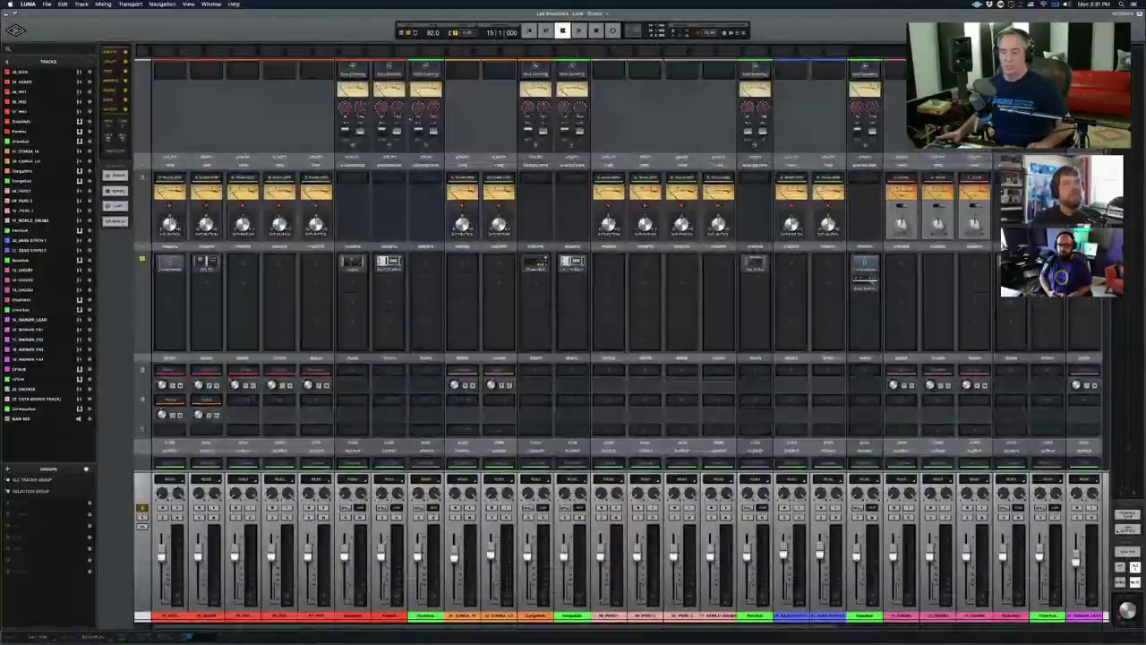
scroll(447, 287, "down", 3)
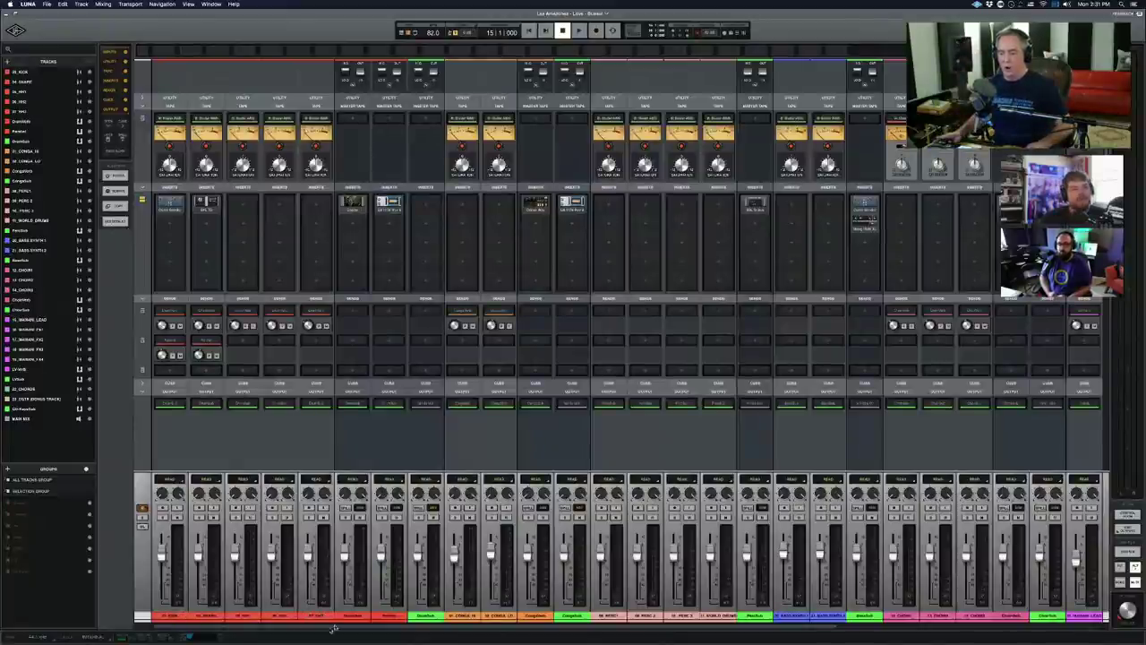
left_click(412, 616)
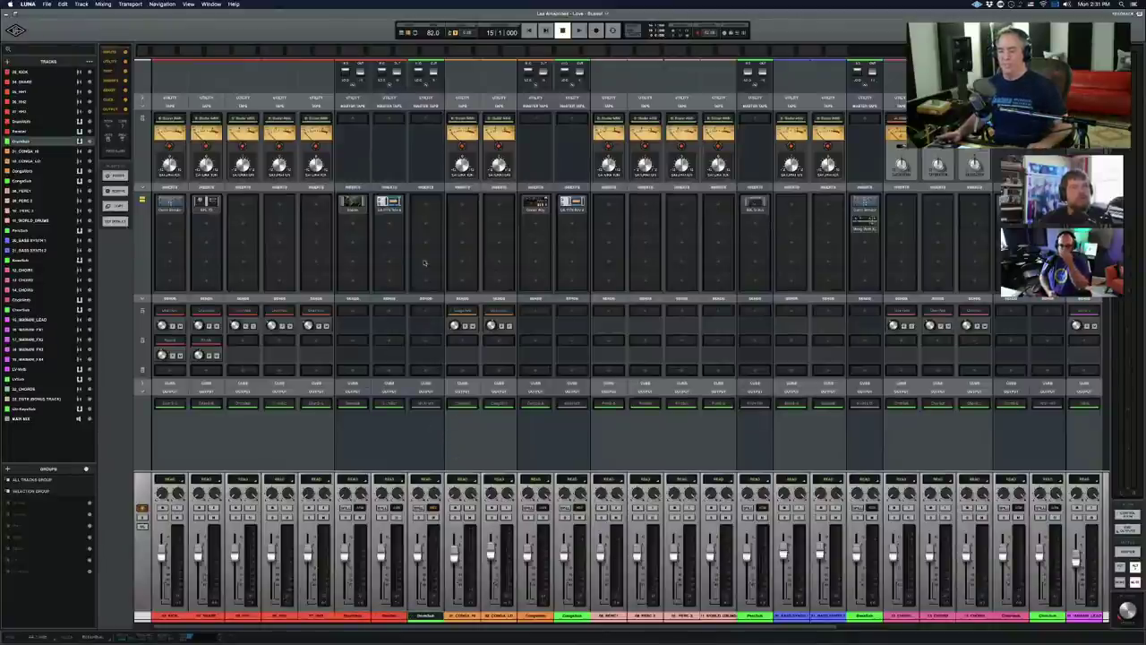
left_click(434, 418)
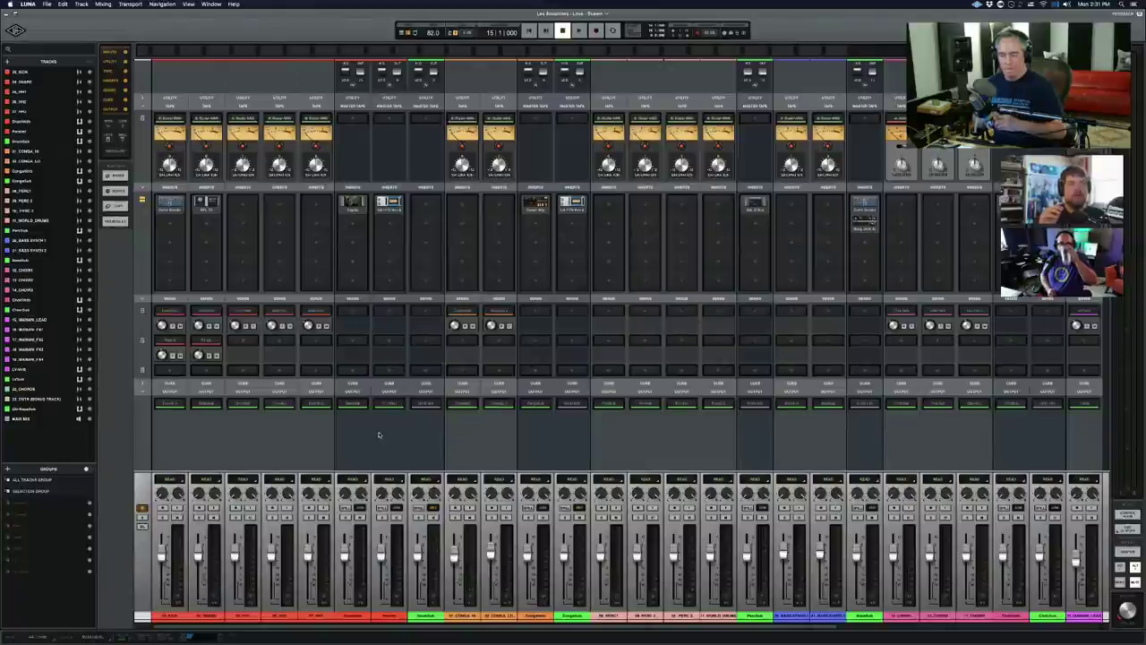
Step: Examine the summing, tape, insert, send and output sections across the mixer's channels
scroll(476, 204, "up", 3)
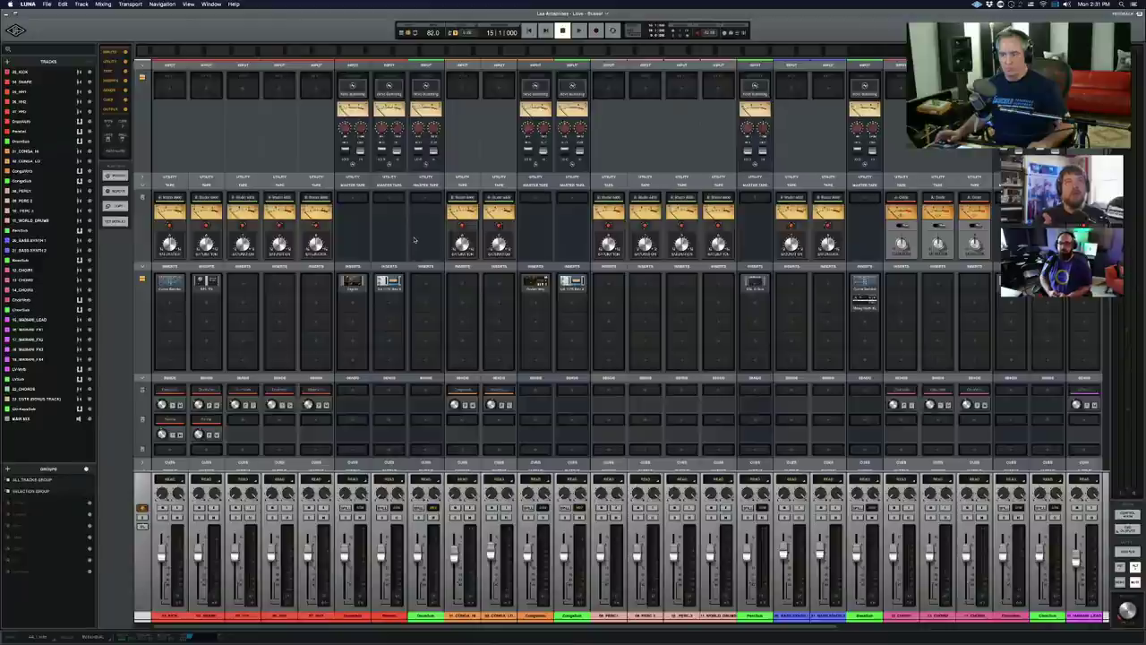
scroll(416, 238, "down", 6)
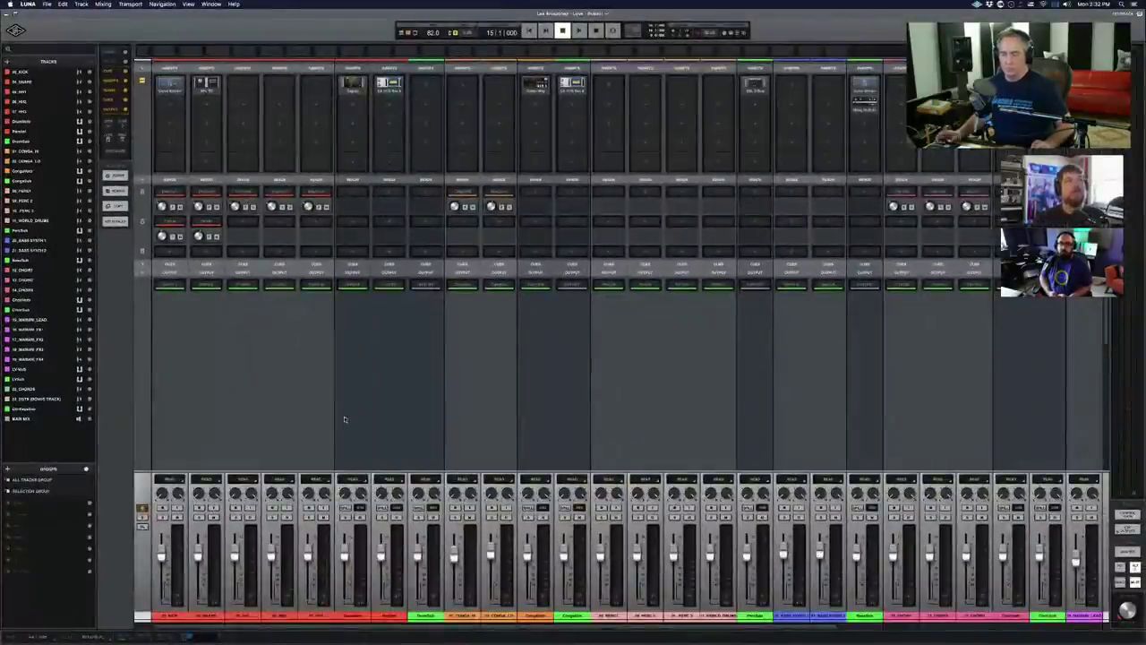
scroll(346, 418, "up", 3)
scroll(344, 418, "up", 2)
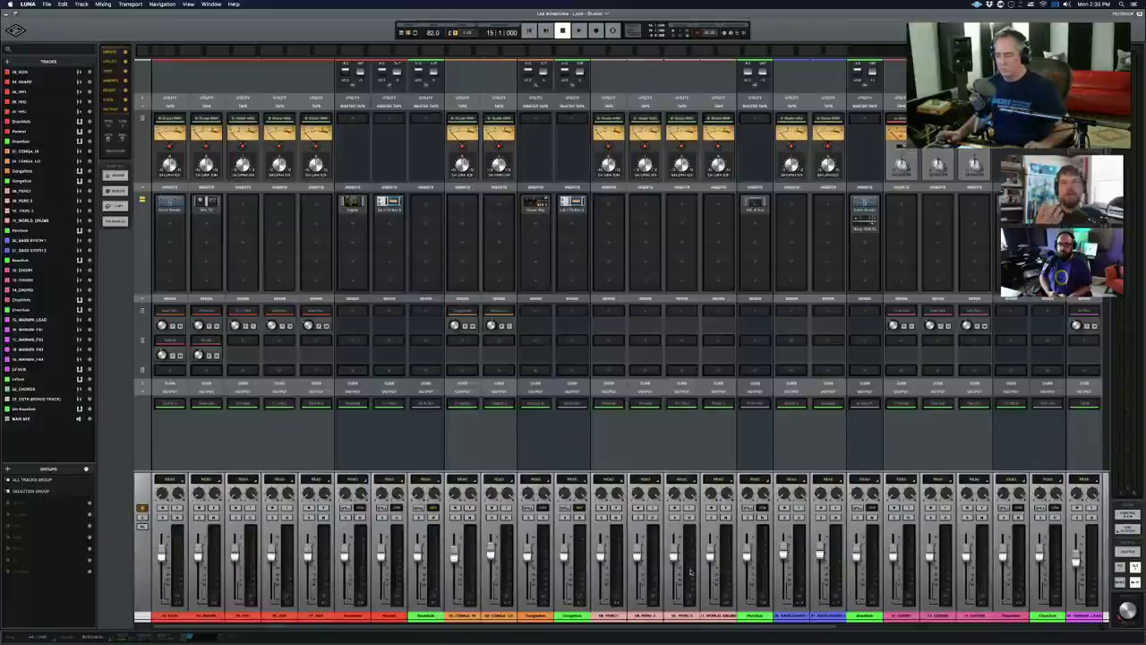
scroll(762, 426, "right", 3)
scroll(762, 426, "down", 1)
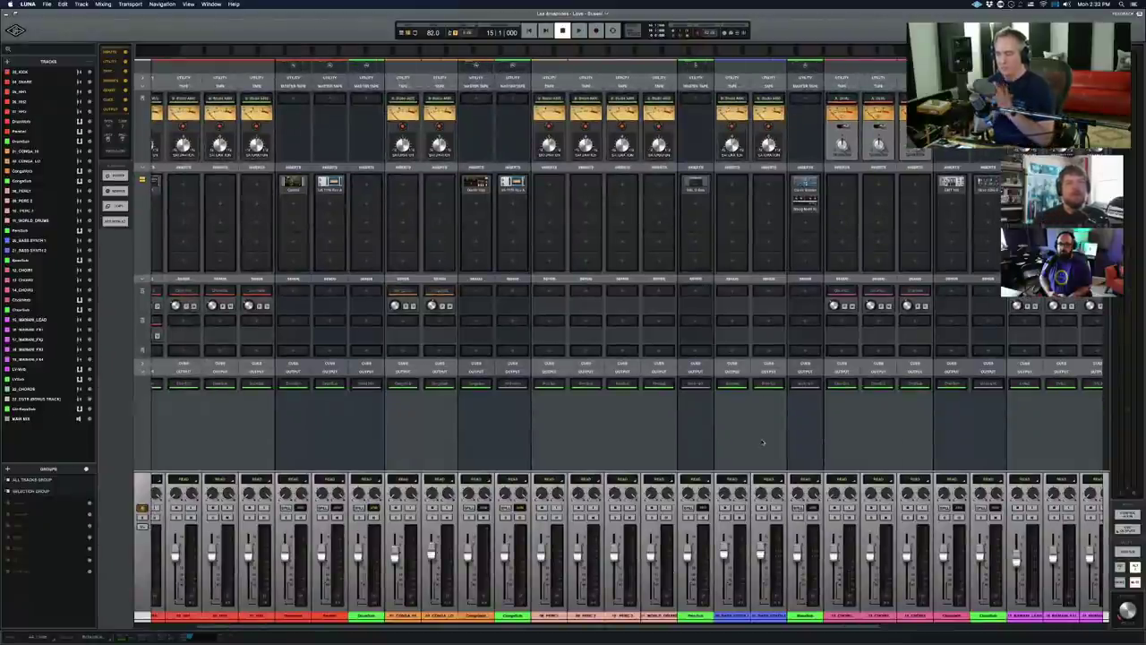
scroll(627, 394, "right", 2)
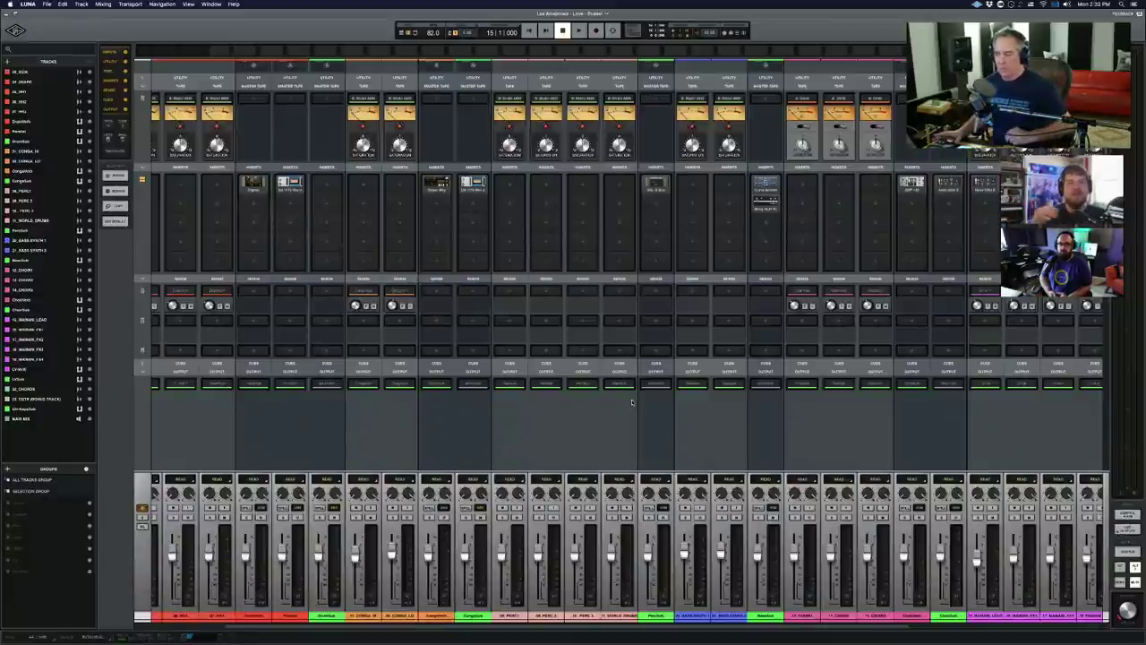
scroll(626, 432, "up", 1)
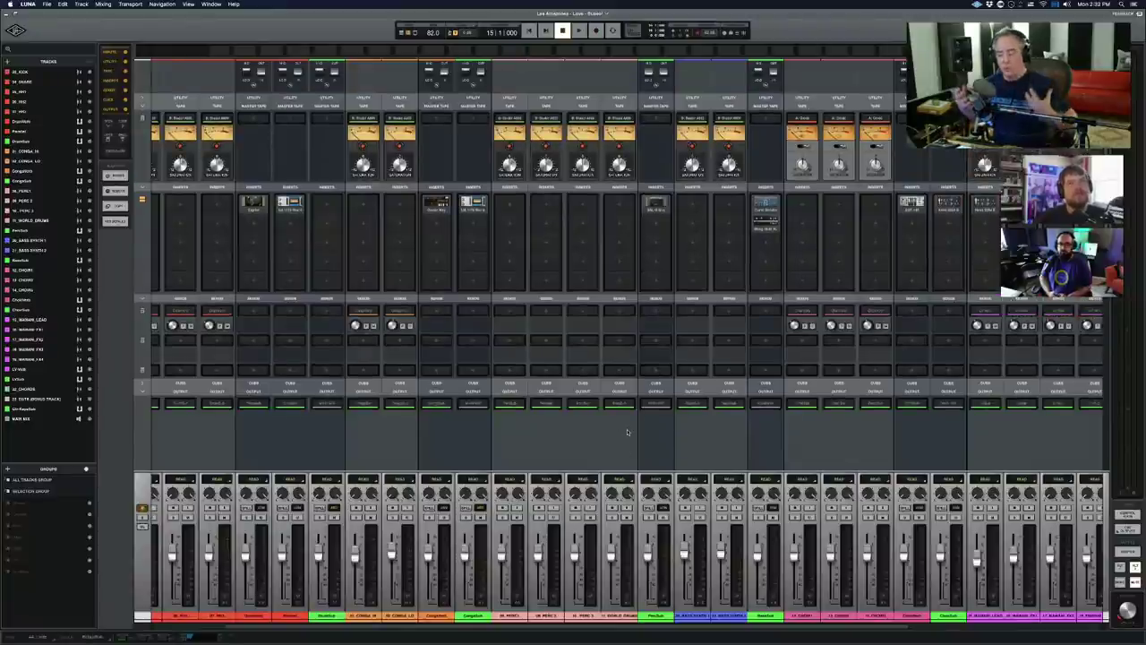
Step: Select the four percussion tracks from PERC1 through WORLD_DRUMS and start a new bus named PercVerb for them
left_click(511, 617)
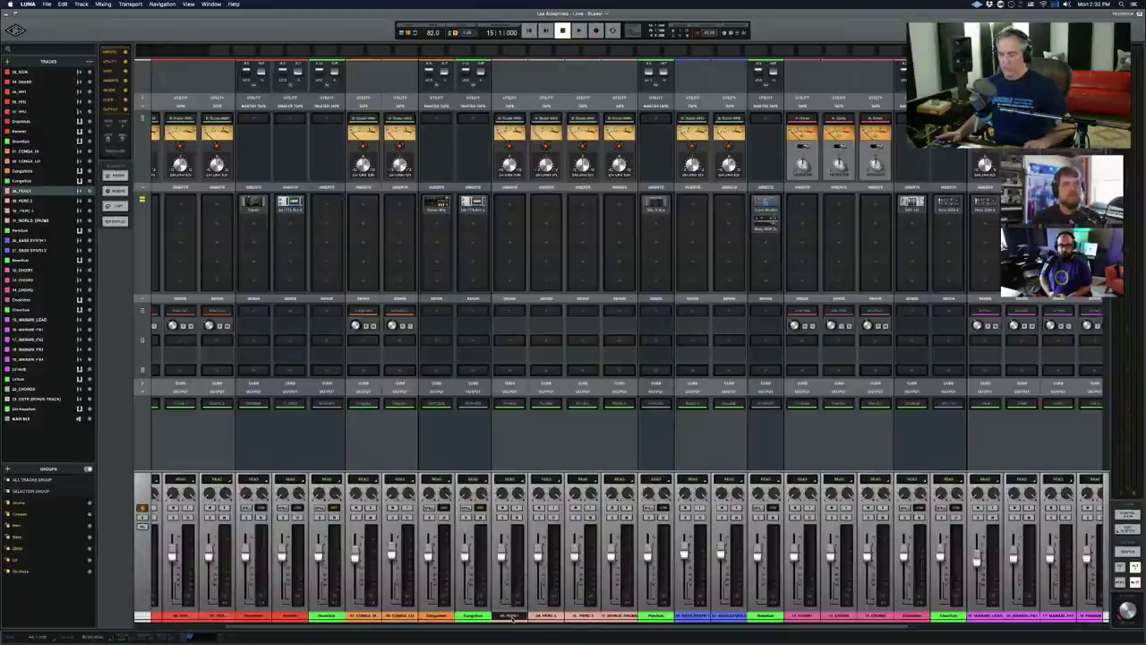
left_click(619, 616, "shift")
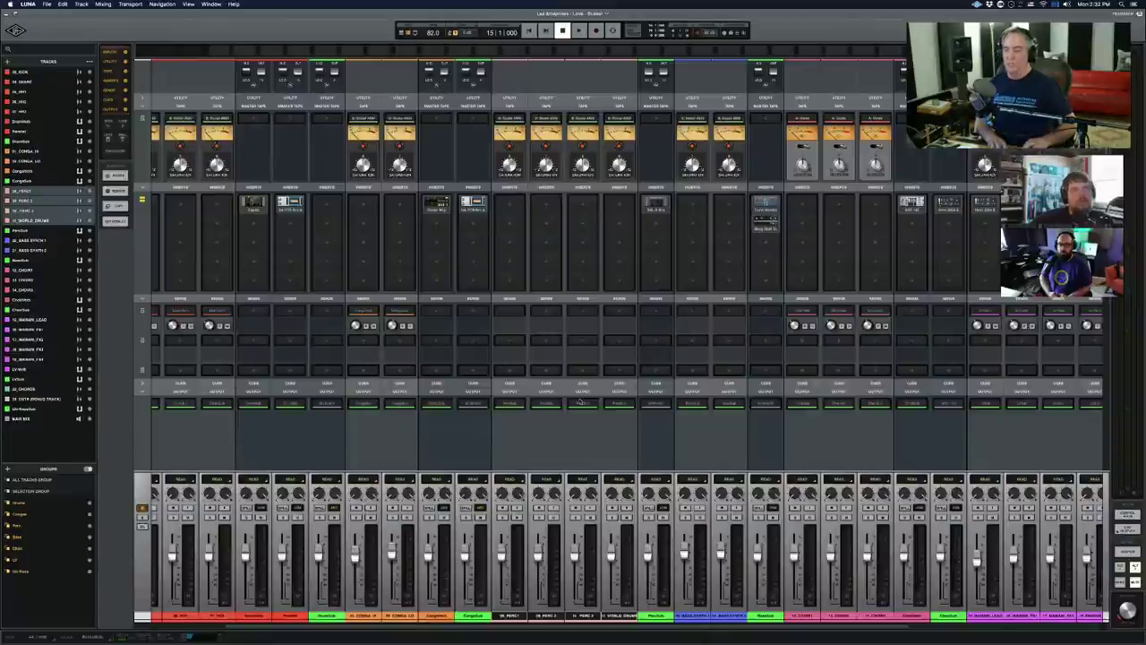
key("super+shift+b")
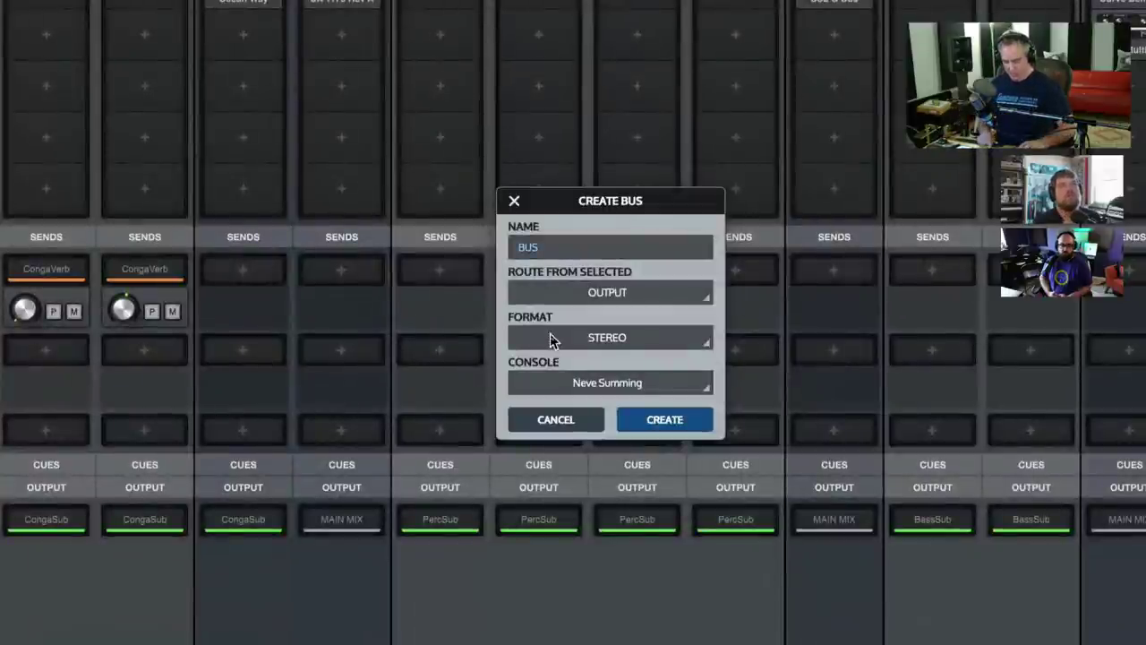
type("PercVe")
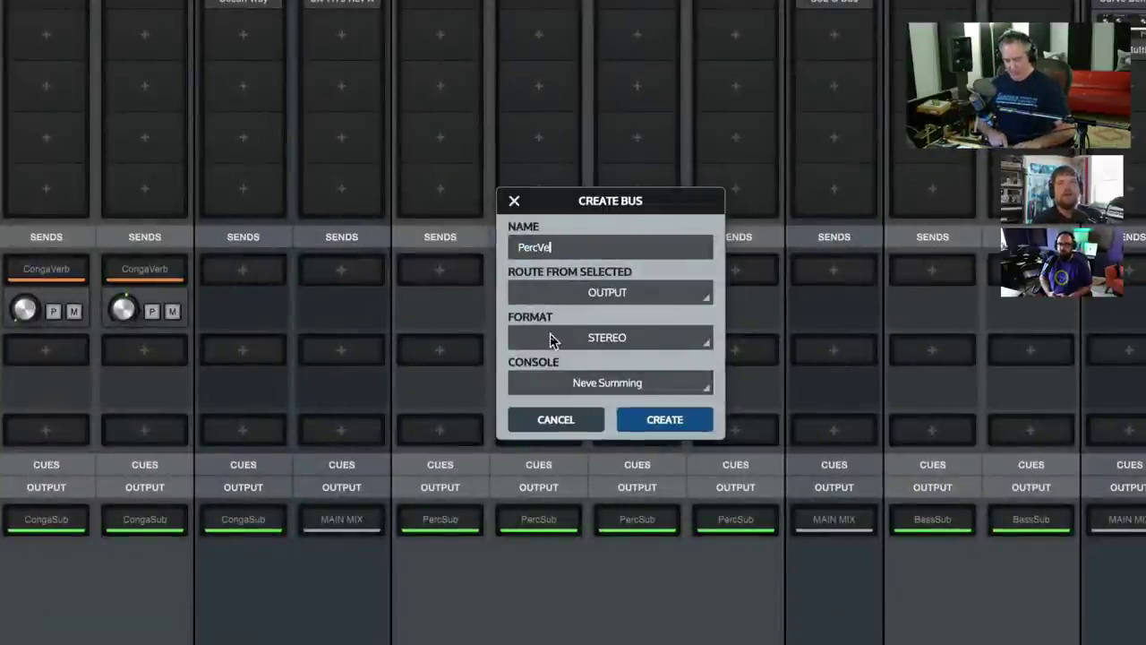
type("rb")
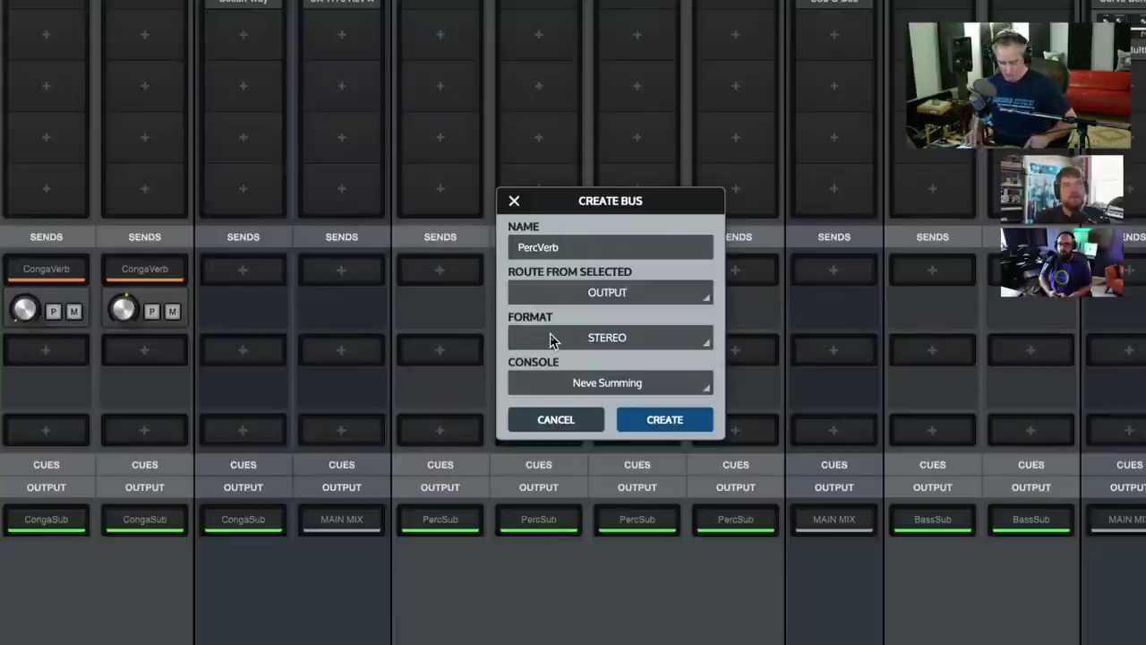
Step: Go through the new bus's routing options and set it to route from Send 1 of the selected tracks
key("Down")
key("Down")
key("Down")
key("Down")
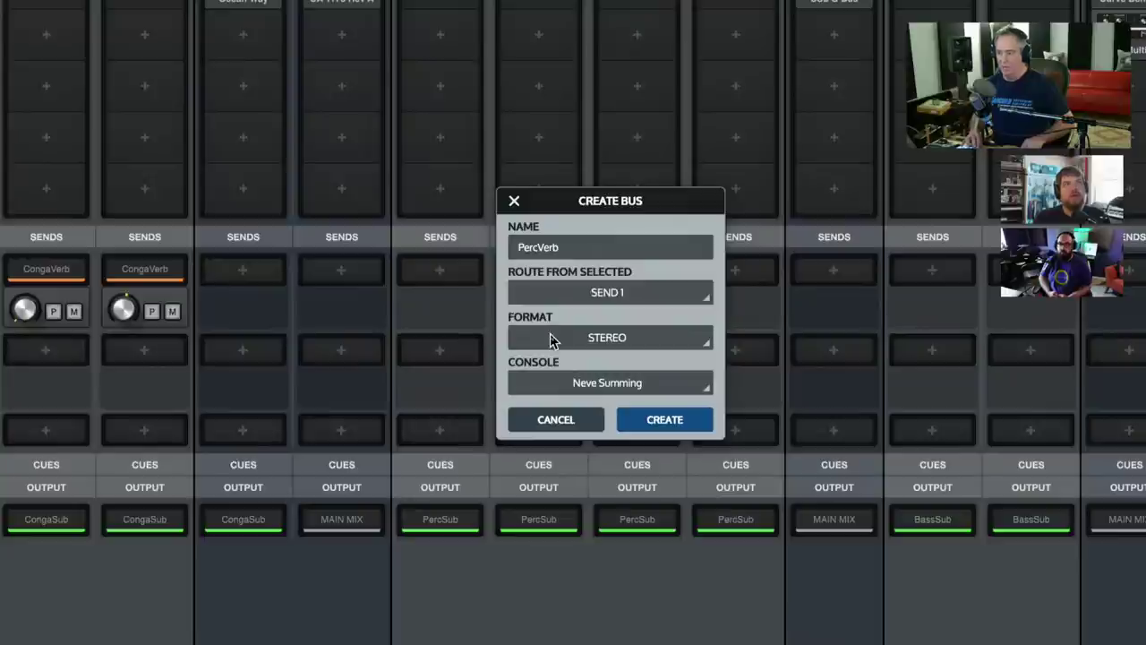
key("Down")
key("Down")
key("Down")
key("Down")
key("Down")
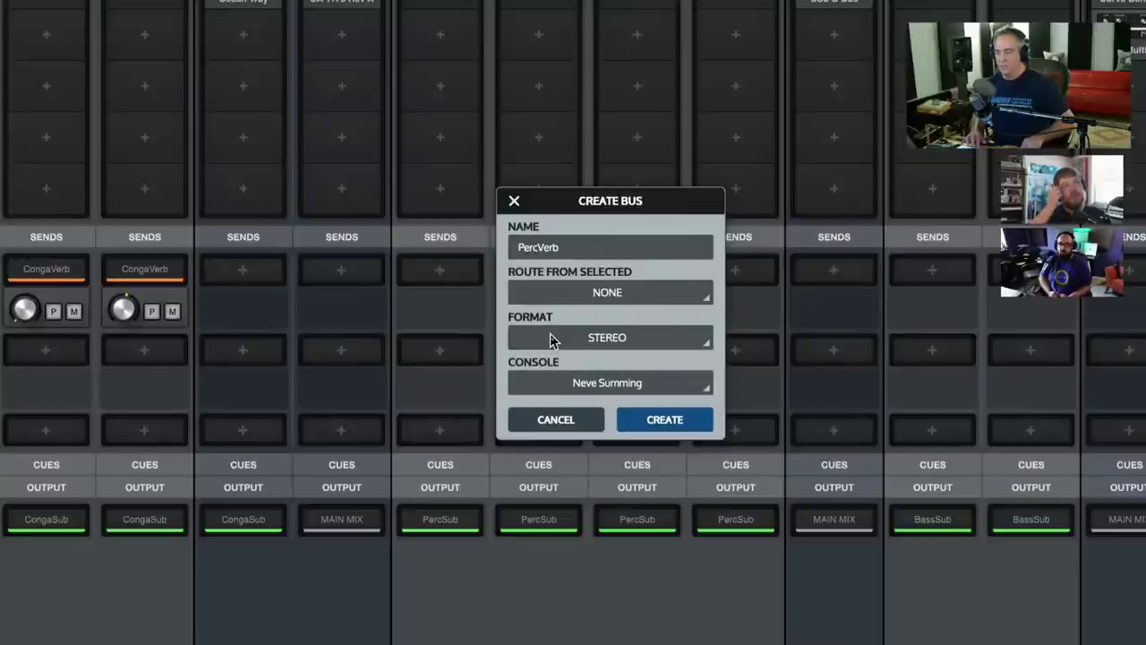
key("Down")
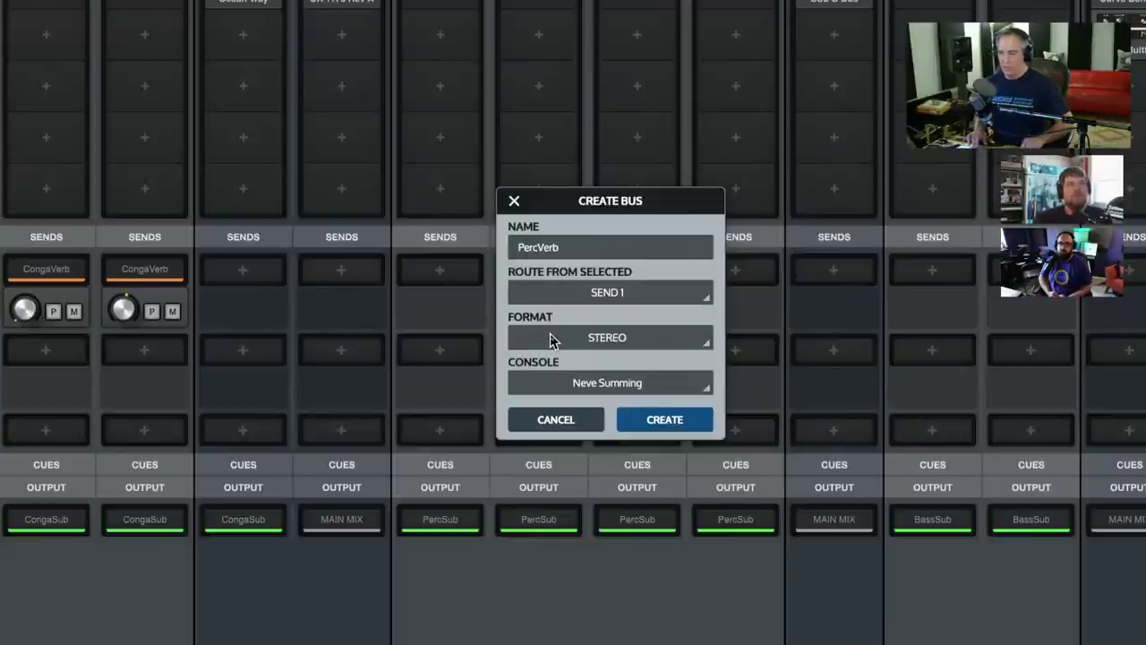
Step: Try the mono format for the PercVerb bus, set it back to stereo, and create the bus
scroll(550, 338, "down", 1)
scroll(551, 339, "up", 1)
scroll(550, 339, "down", 1)
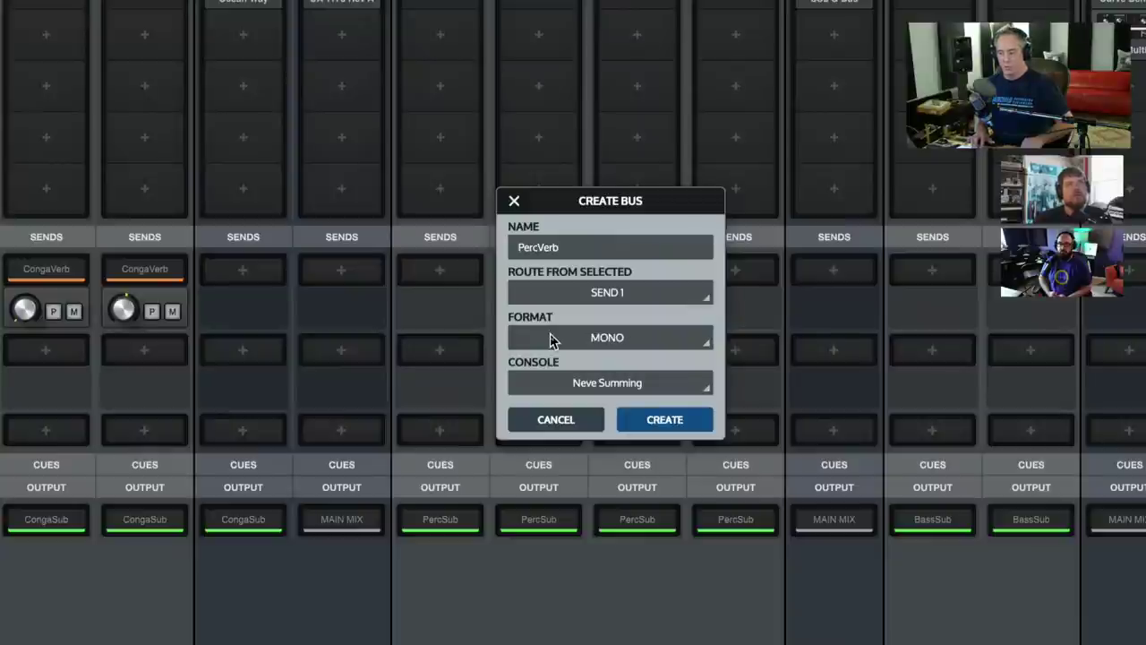
scroll(551, 339, "up", 1)
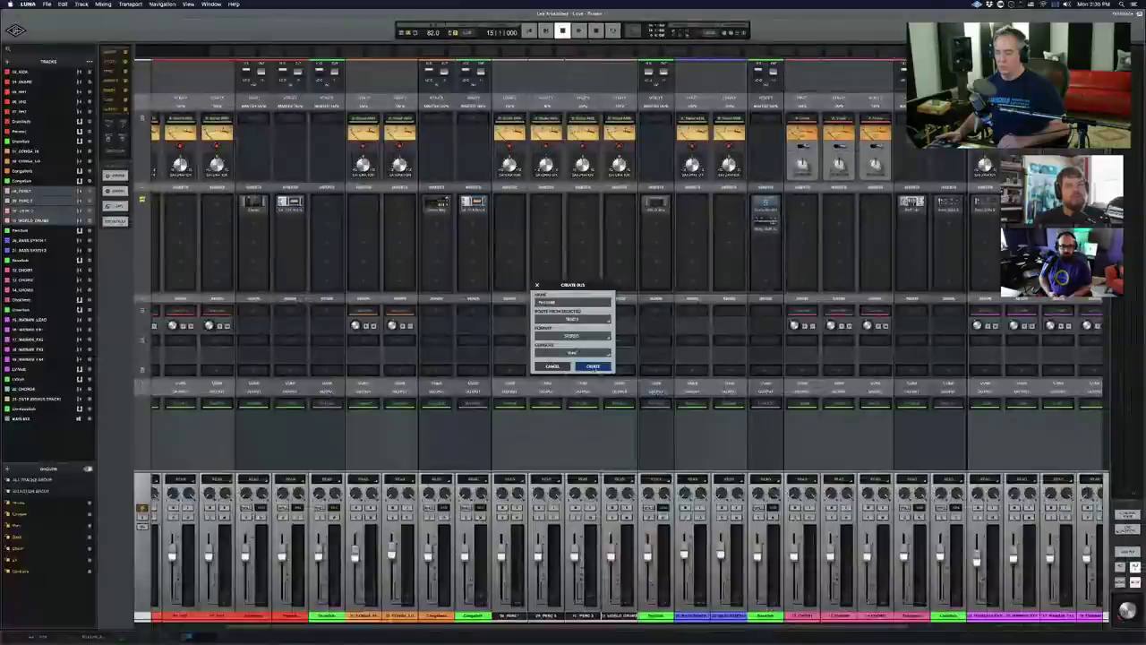
left_click(592, 367)
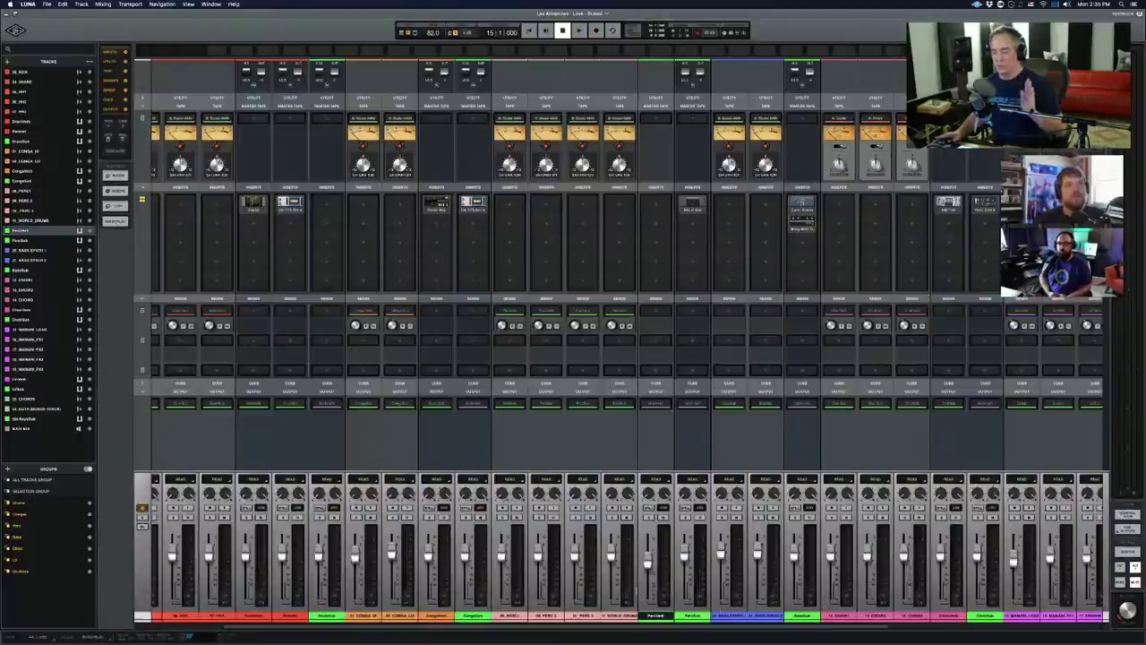
Step: Color the new PercVerb bus yellow and close the color palette
left_click(656, 618)
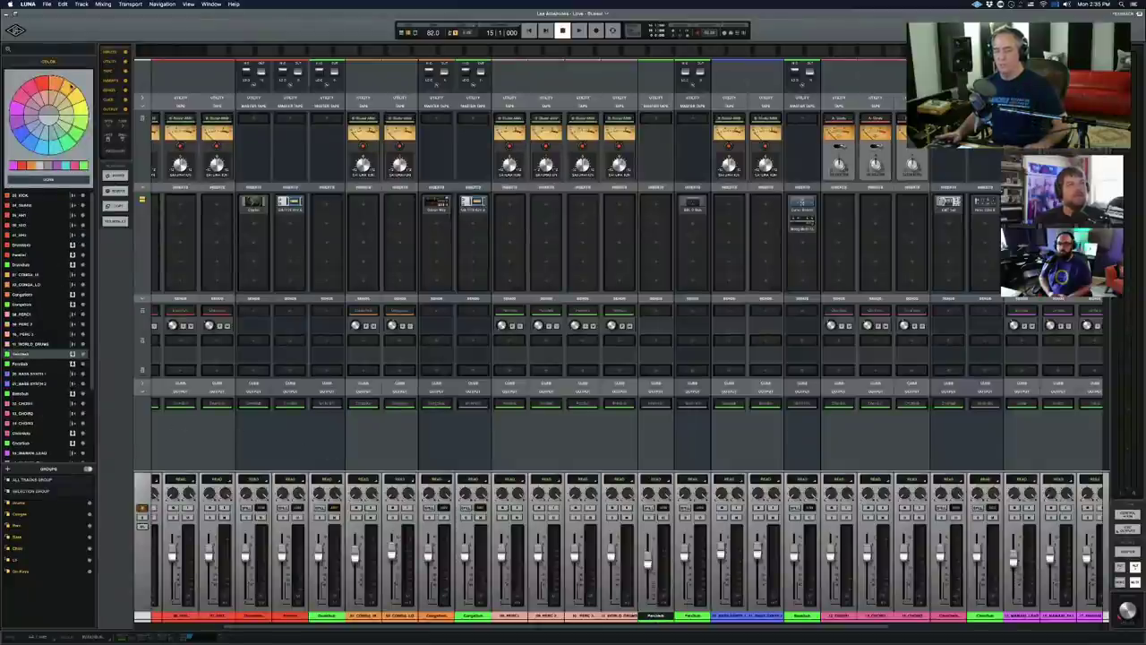
left_click(76, 96)
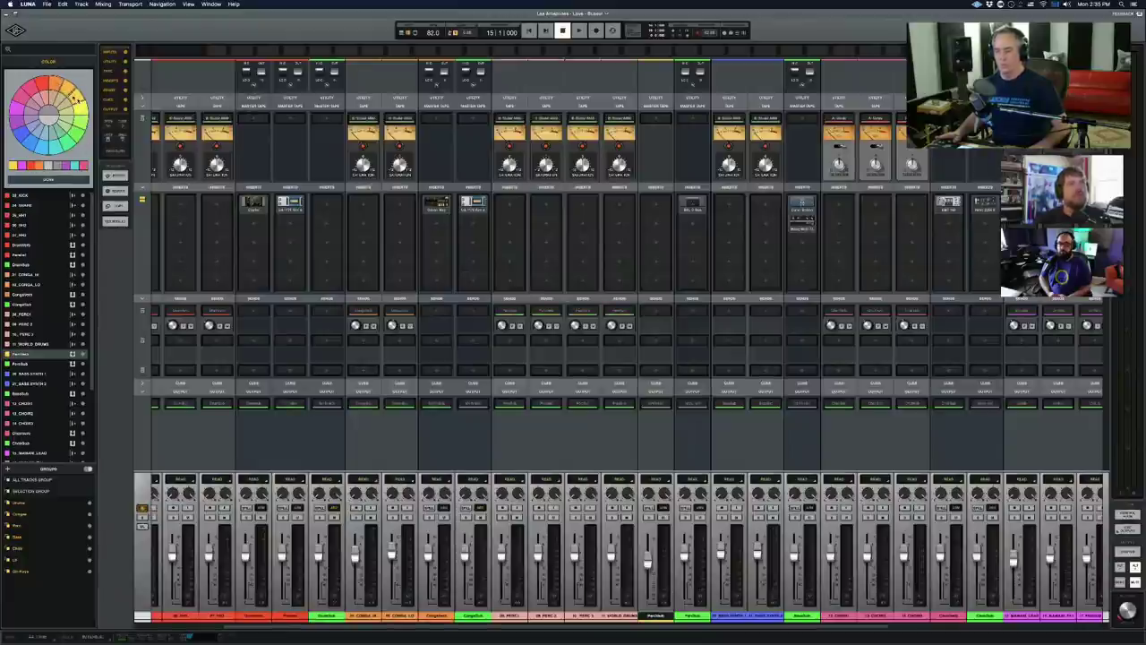
left_click(529, 421)
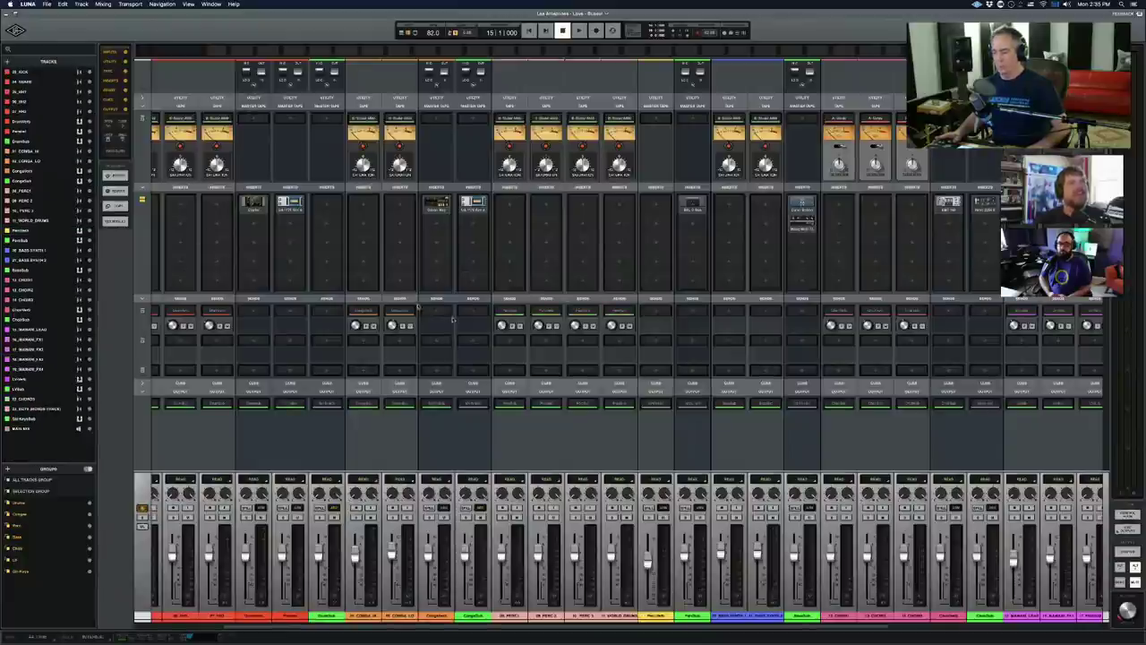
left_click(645, 617)
left_click(644, 617)
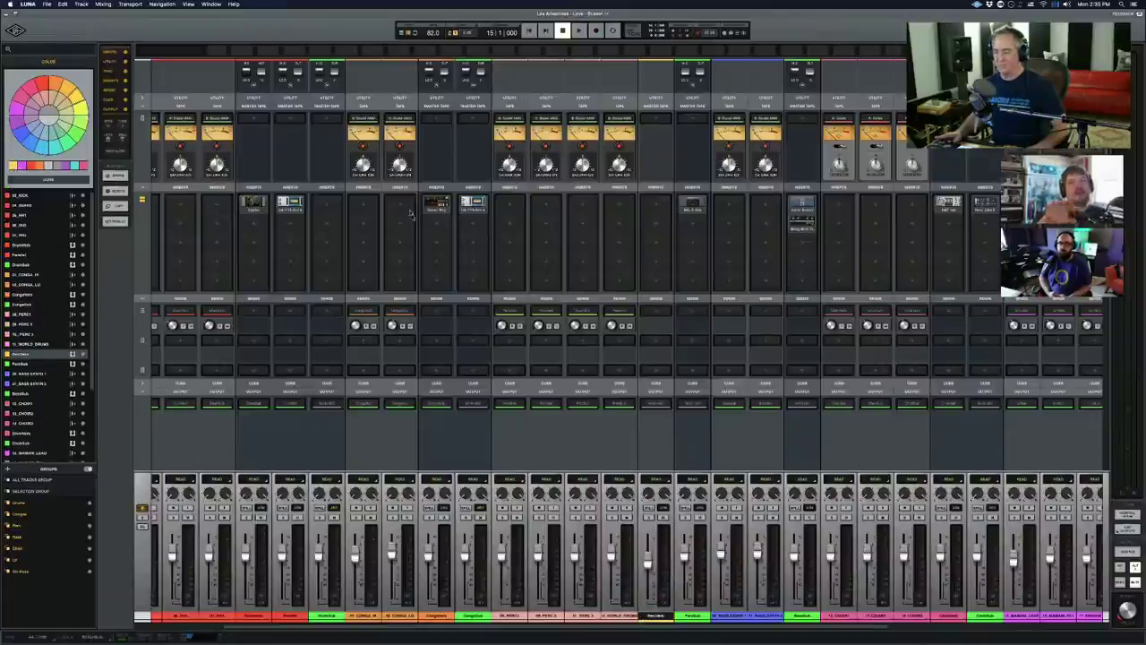
left_click(634, 616)
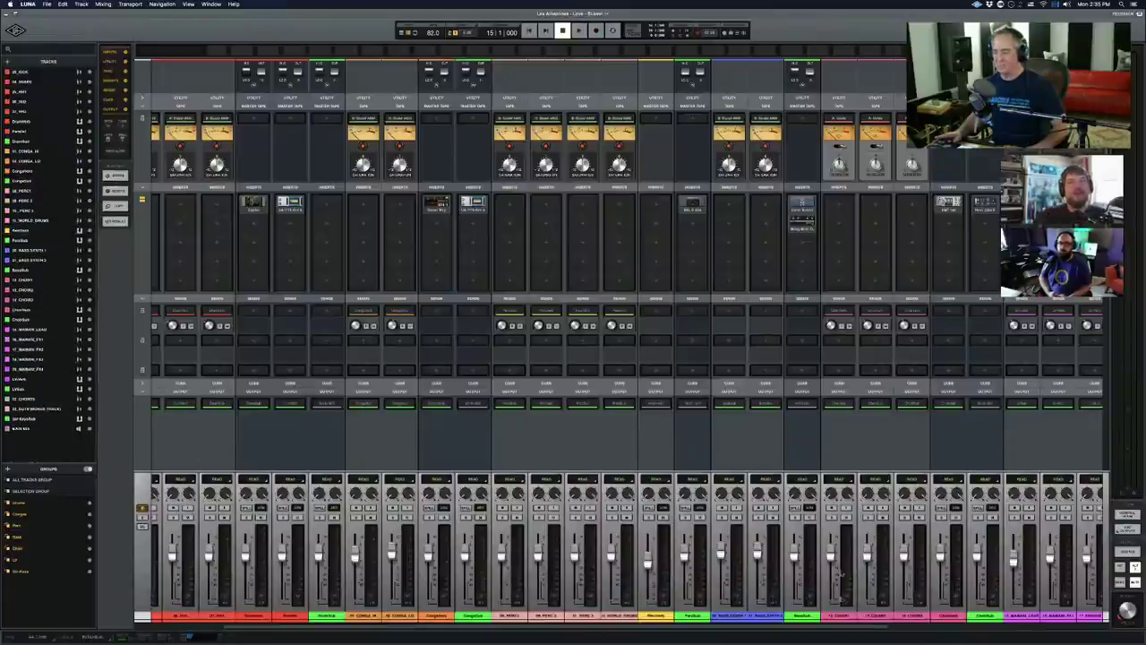
Step: Color the four percussion tracks from PERC1 through WORLD_DRUMS and the PercVerb bus orange, and close the color palette
left_click(648, 617)
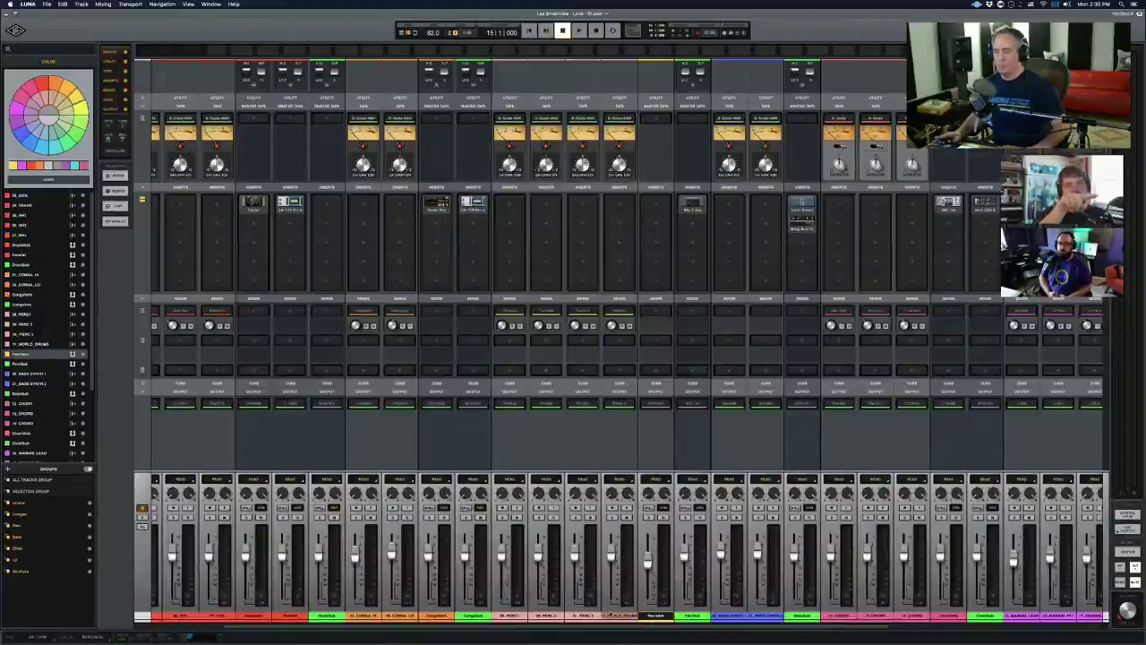
left_click(619, 617)
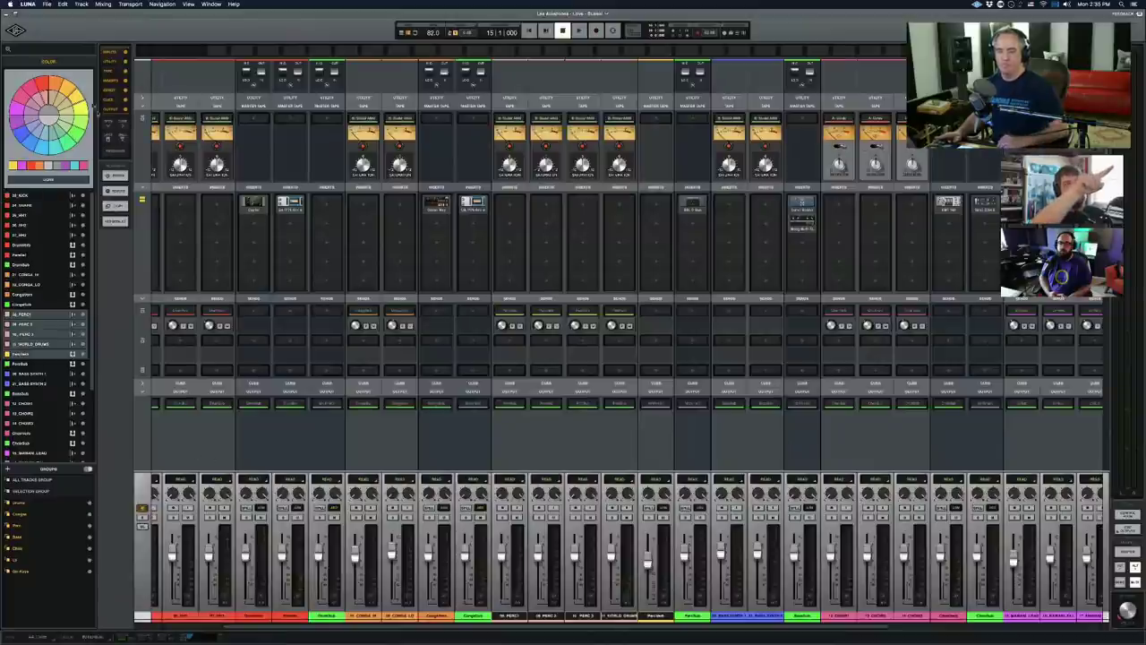
left_click(57, 81)
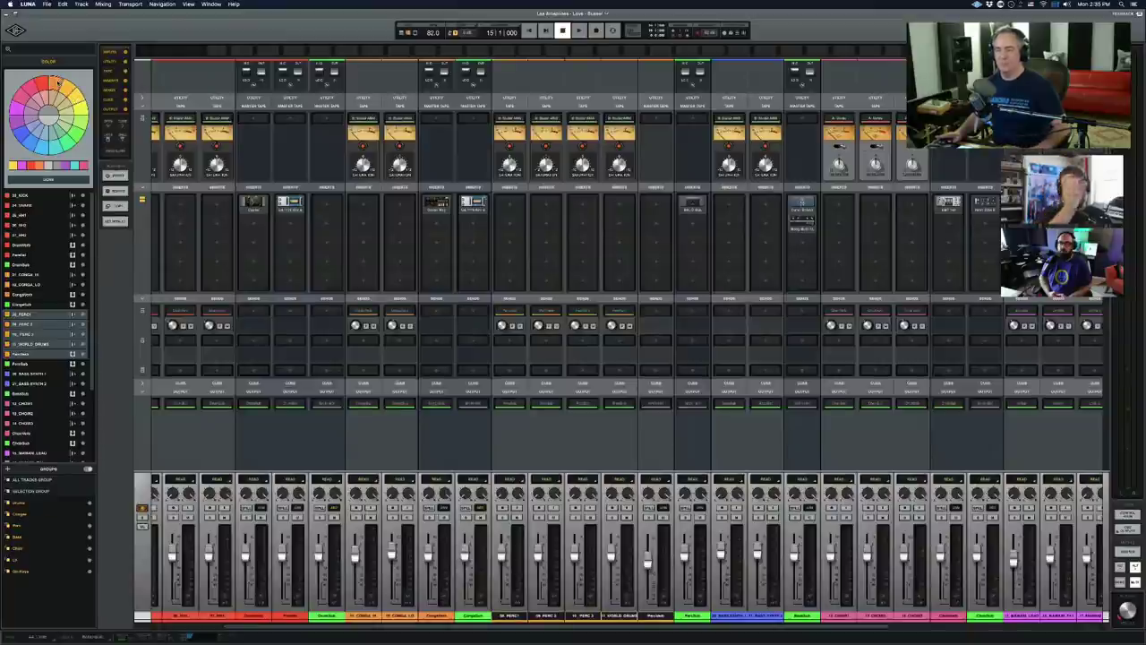
key("Escape")
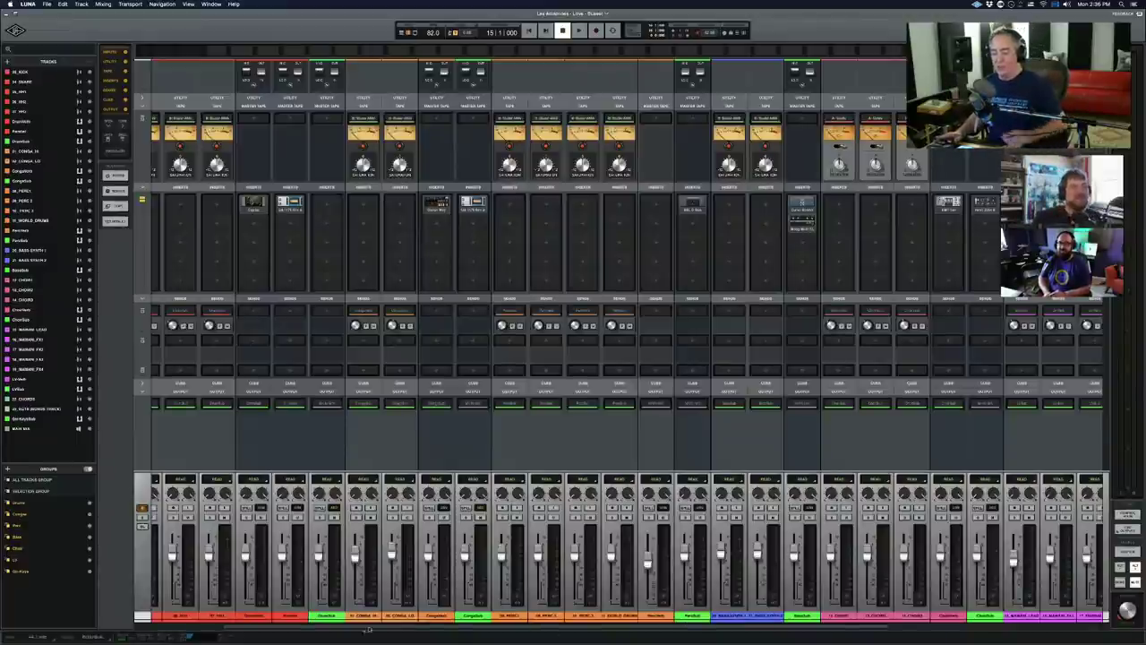
Step: Route the output of the PercVerb bus to the PercSub bus and close the routing list
scroll(977, 606, "left", 3)
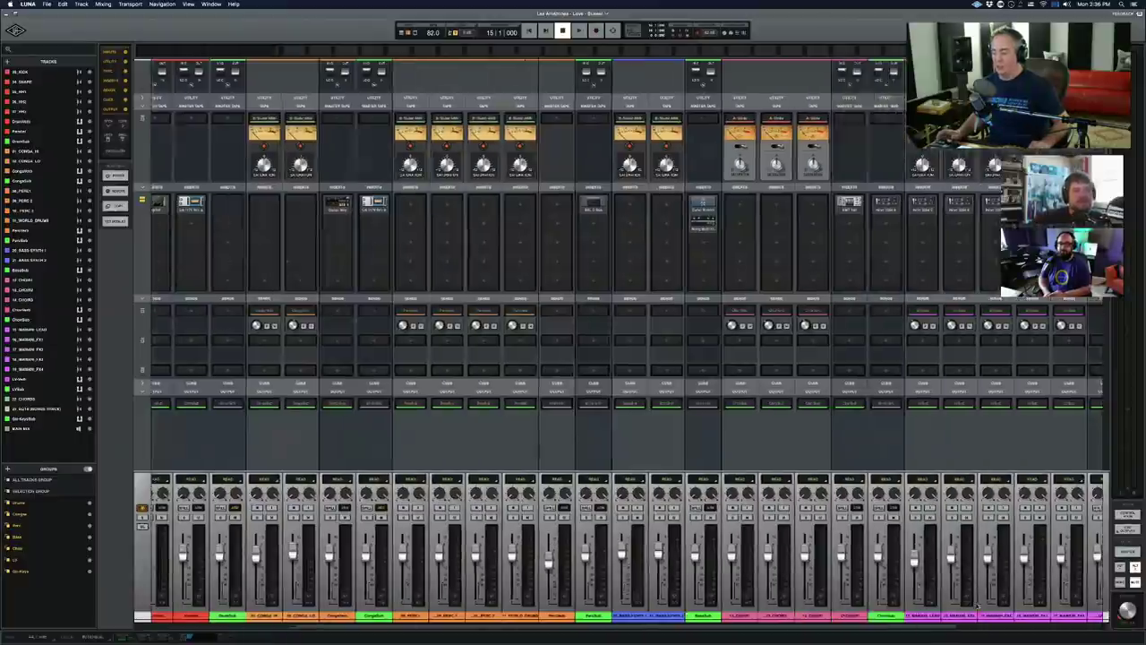
scroll(978, 607, "right", 3)
scroll(978, 607, "left", 3)
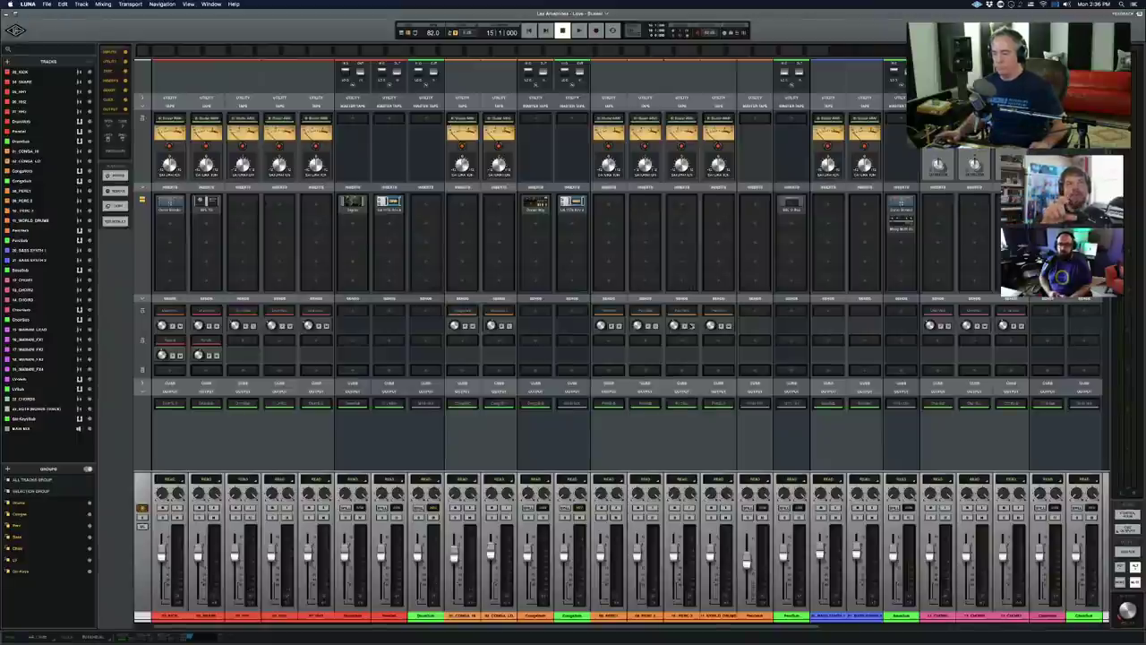
scroll(696, 448, "right", 2)
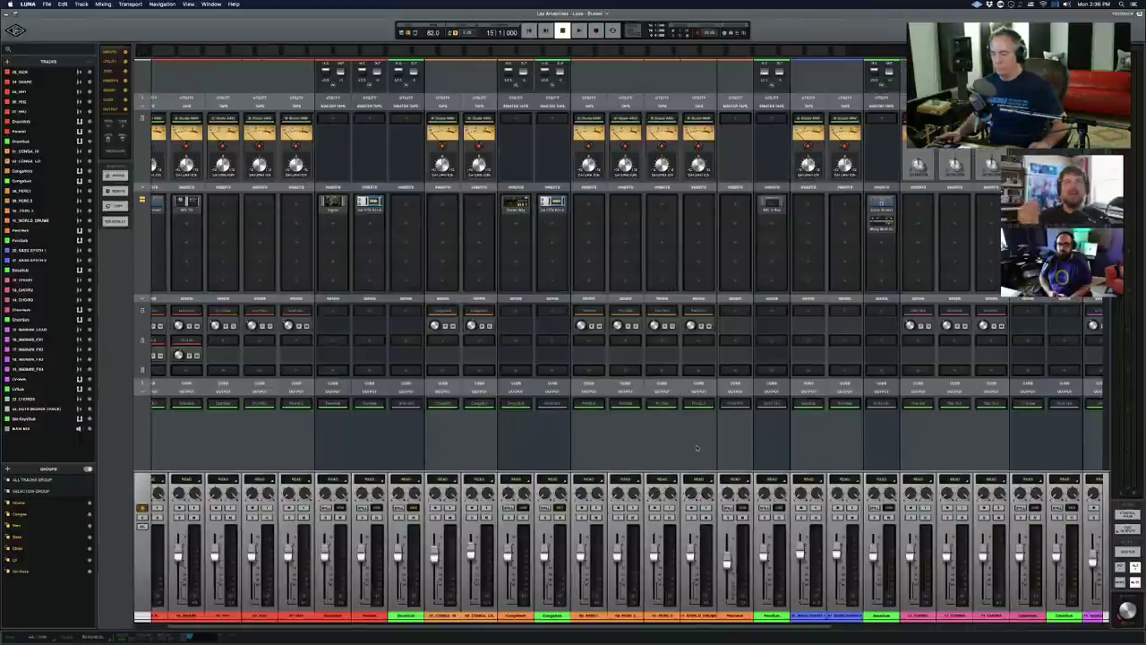
left_click(734, 405)
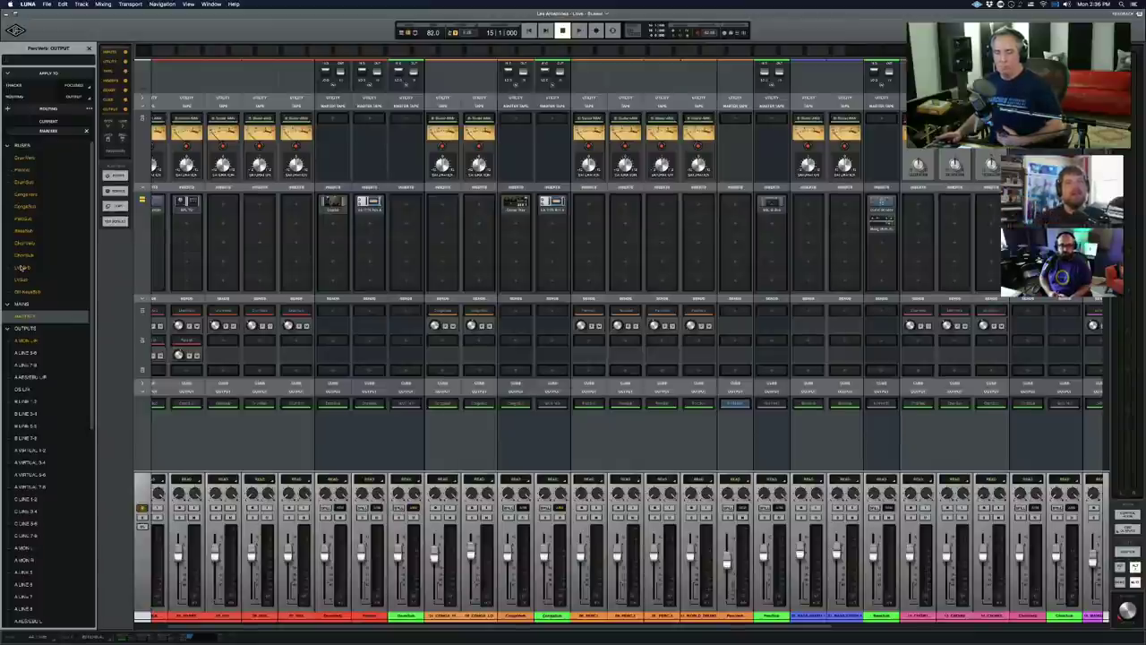
left_click(14, 220)
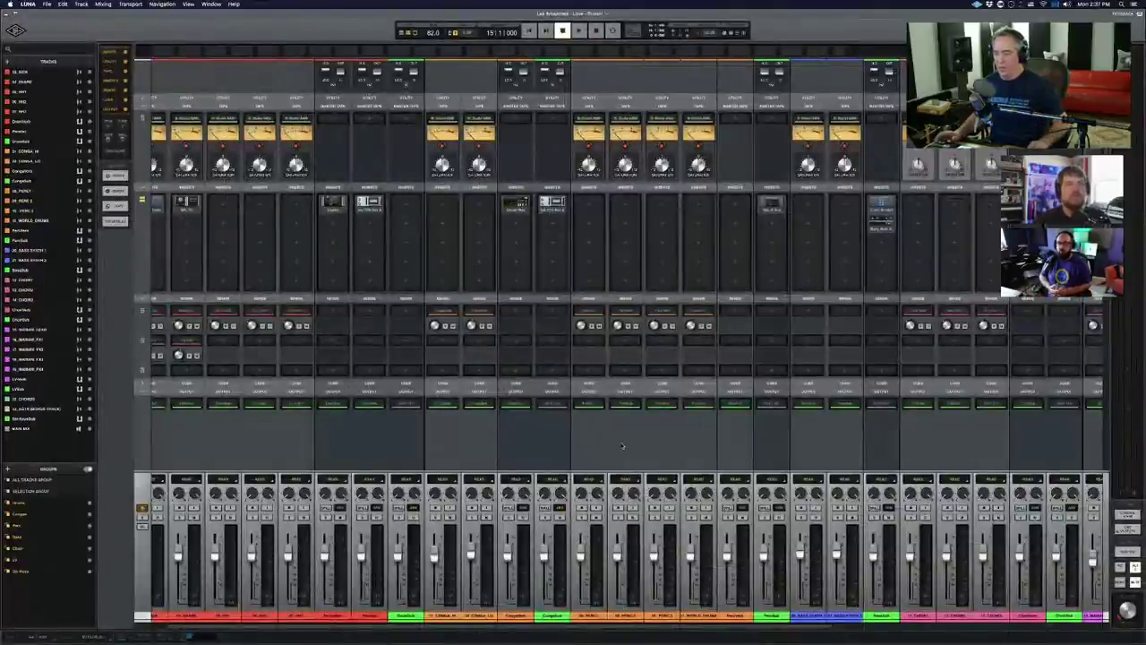
Step: Search the plug-ins for 250 and load the EMT 250 reverb in the first insert slot of the PercVerb bus
scroll(623, 443, "right", 2)
scroll(622, 446, "right", 1)
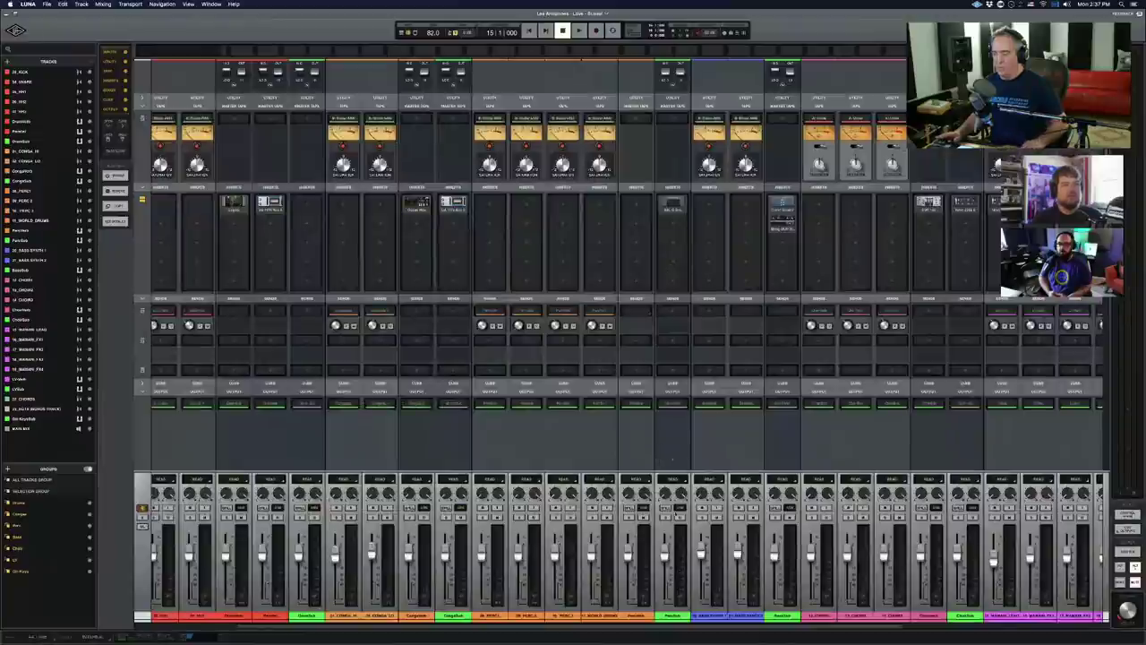
left_click(631, 205)
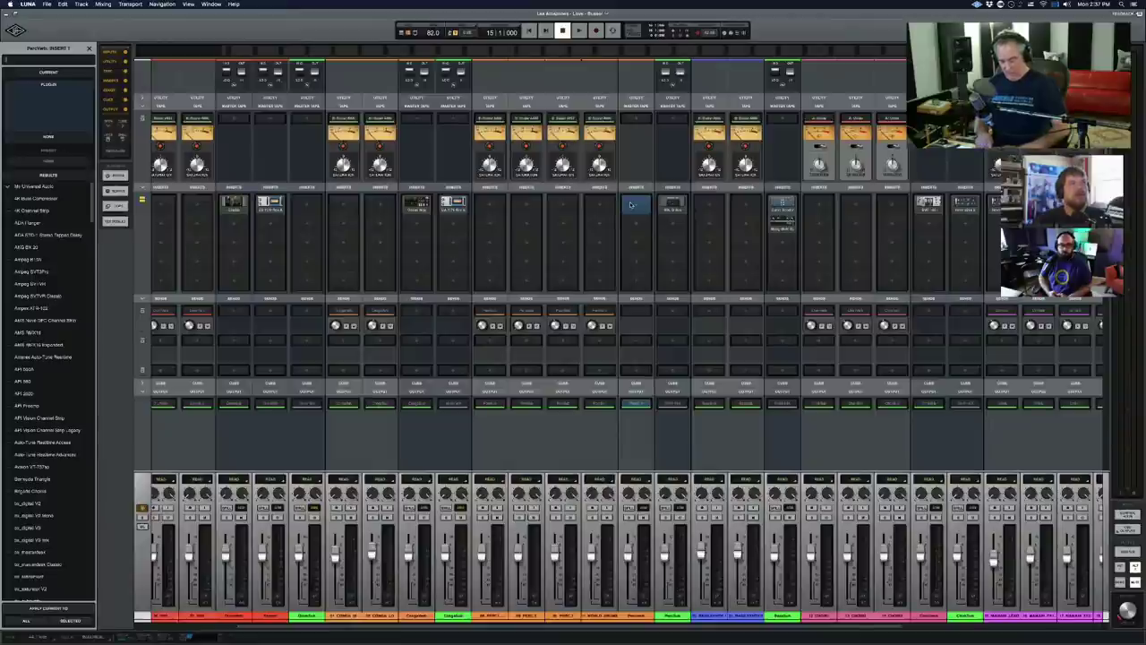
type("250")
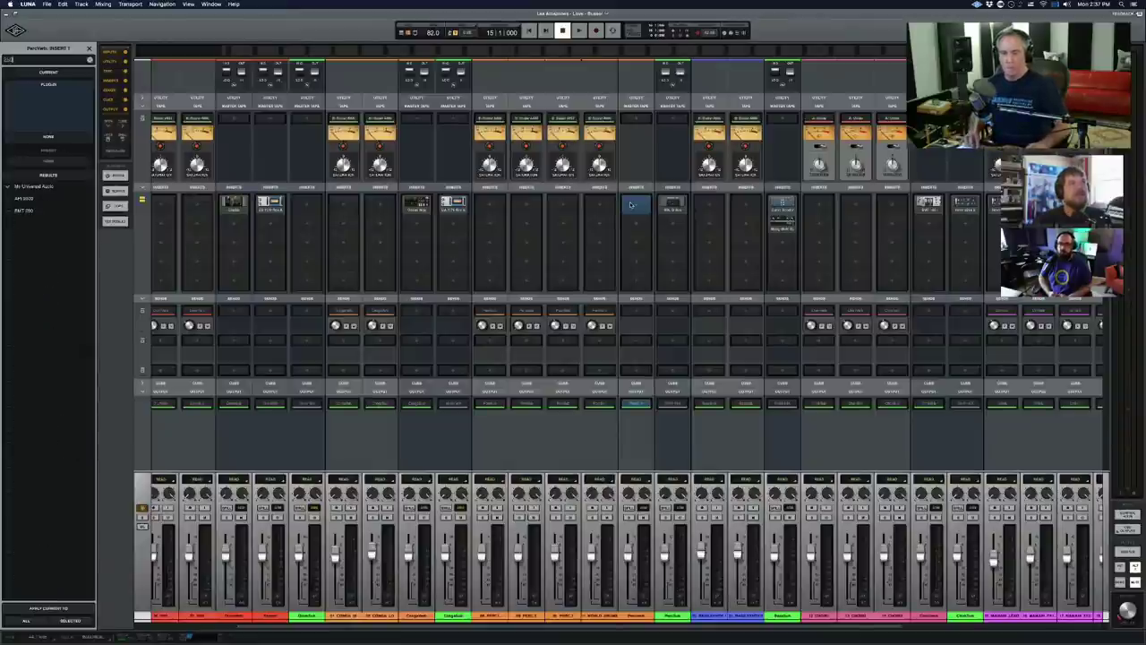
key("Down")
key("Return")
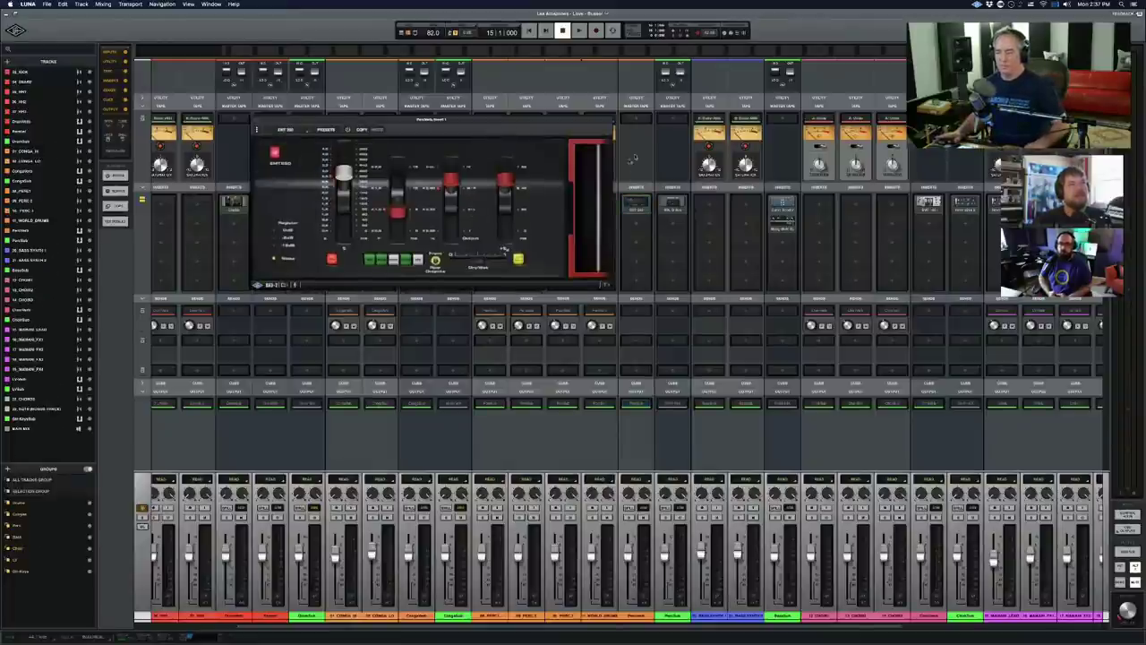
Step: Lower the EMT 250's large reverb-time lever, move the plug-in window aside and close it
left_click_drag(344, 175, 344, 215)
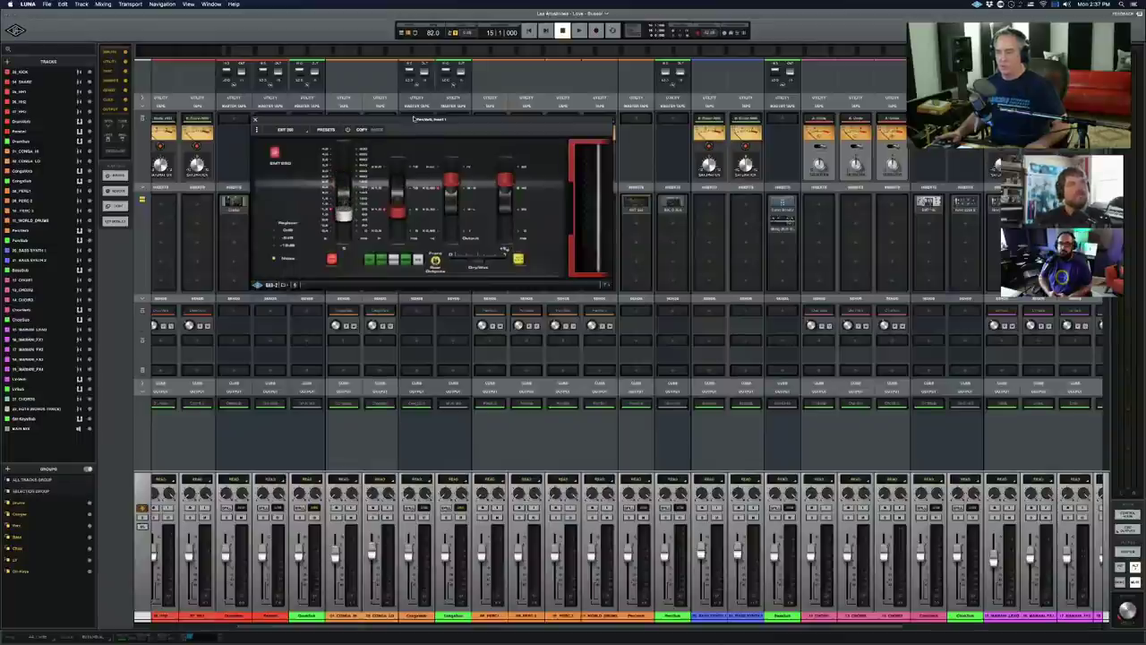
left_click_drag(413, 119, 428, 174)
key("super+w")
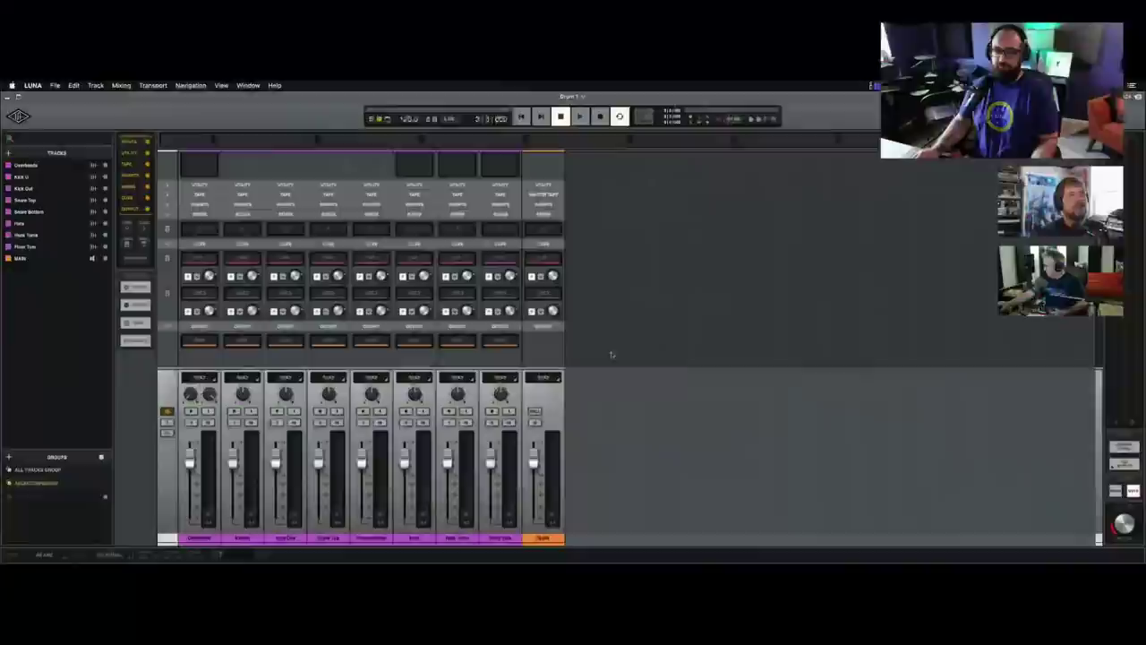
Step: In the Drum 1 session, select the eight tracks from Overheads through Floor Tom and start a new output bus named Drum Sub
left_click(500, 537)
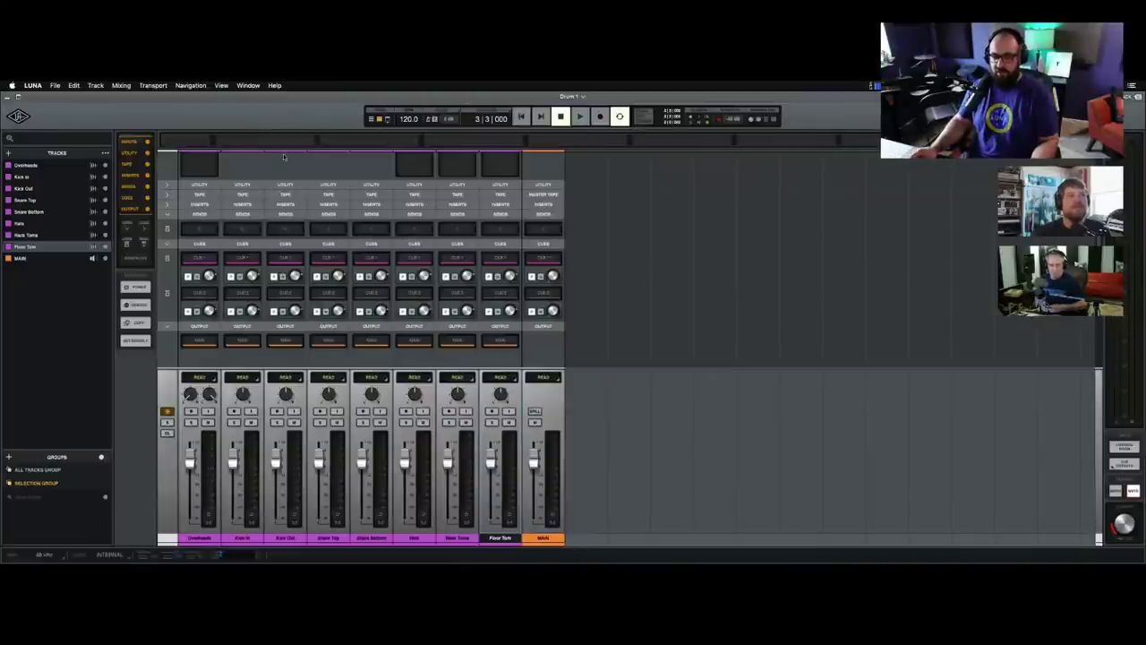
left_click(200, 538, "shift")
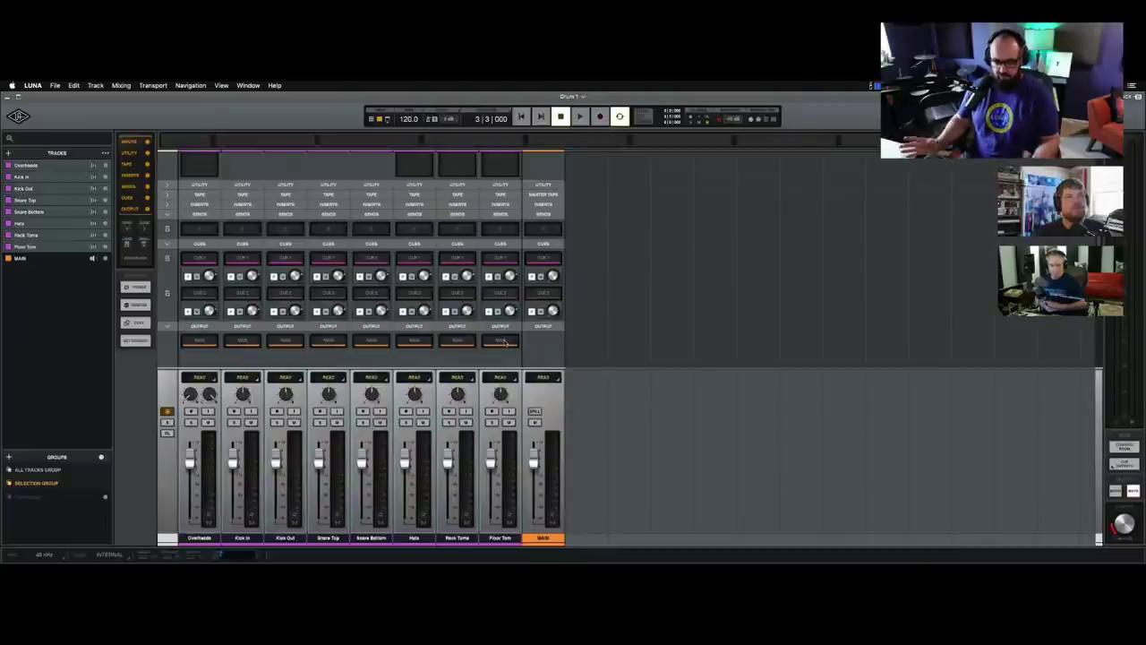
left_click(505, 342)
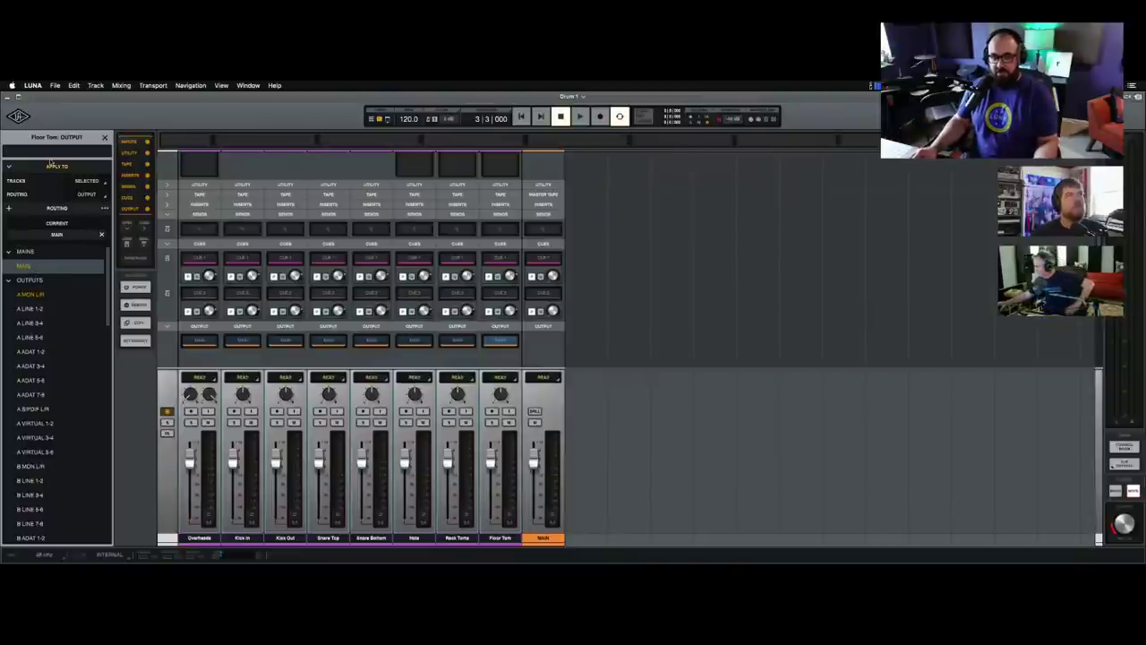
left_click(9, 208)
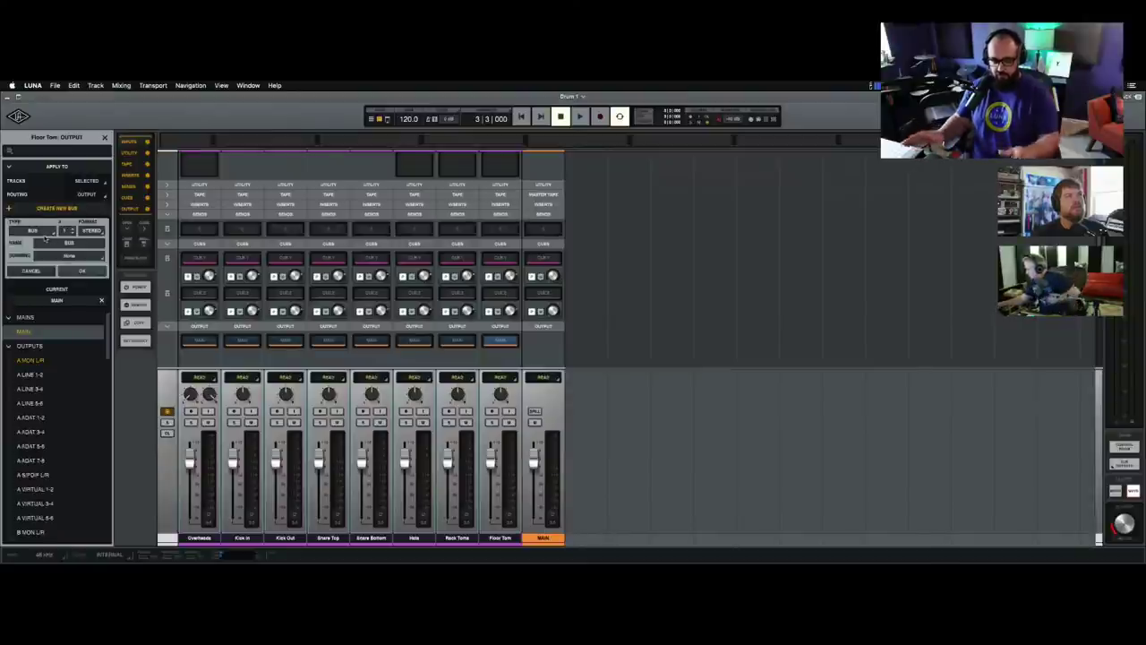
left_click(80, 242)
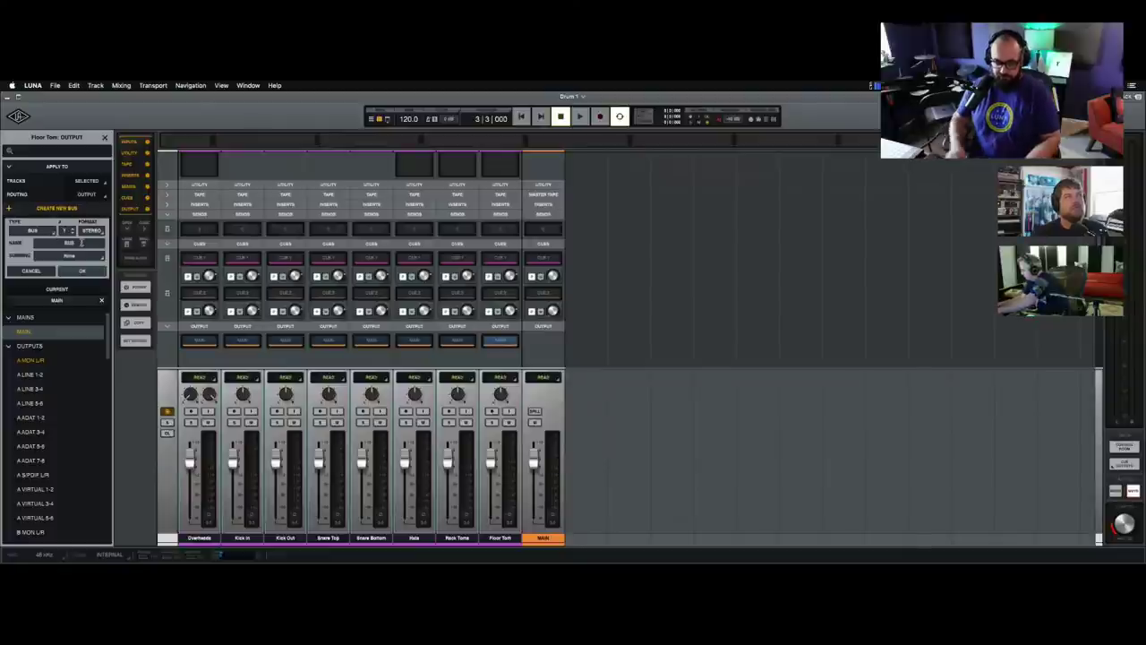
type("Drums ")
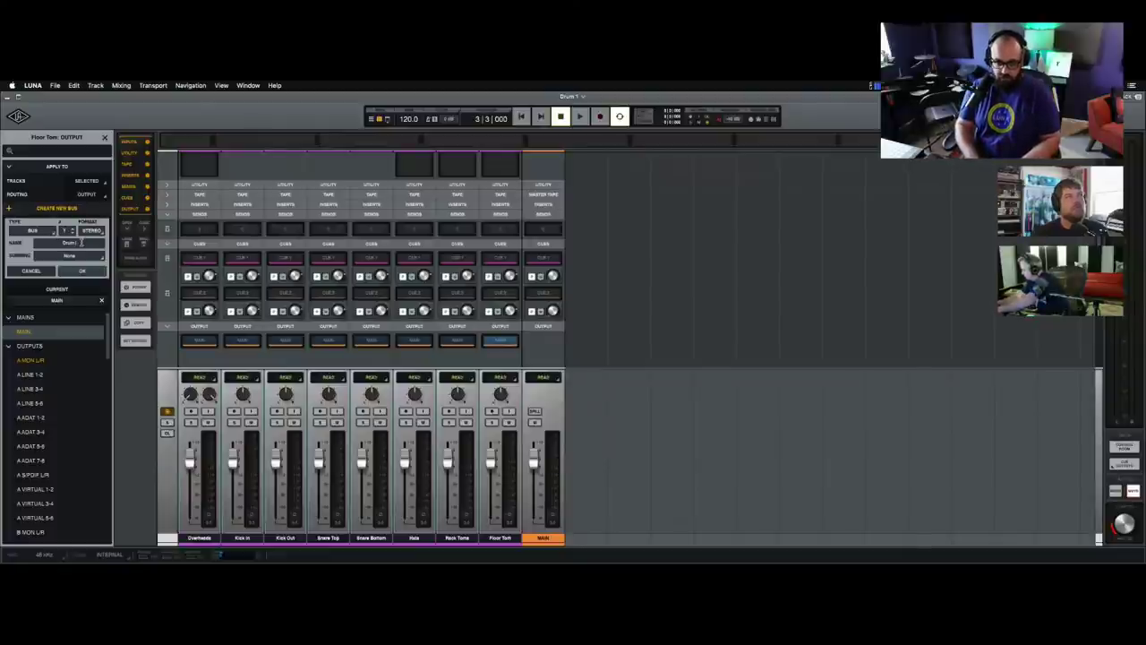
type("Bus")
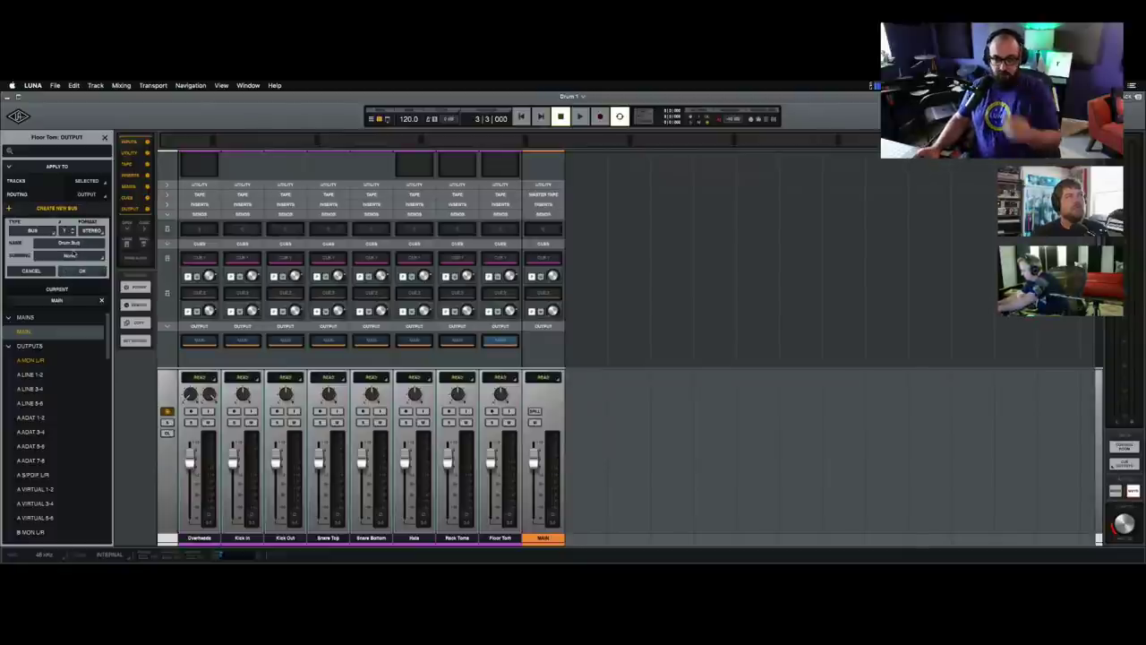
Step: Try Neve Summing for the Drum Sub bus, set summing back to None, create the bus and close the routing list
left_click(75, 255)
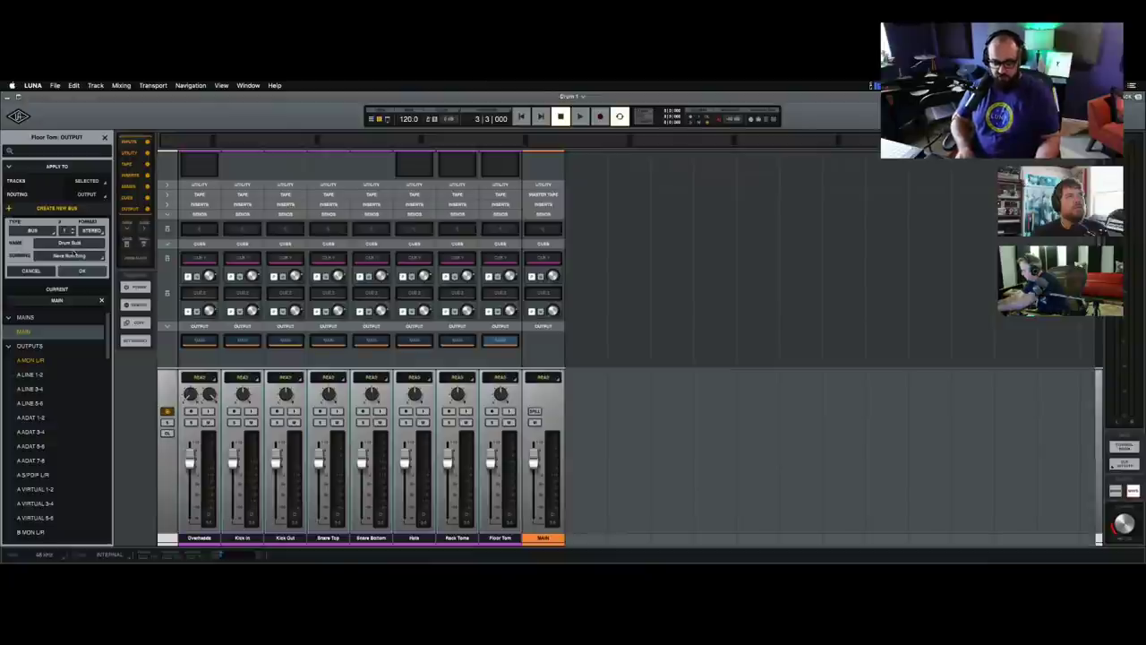
left_click(76, 256)
left_click(75, 255)
left_click(73, 255)
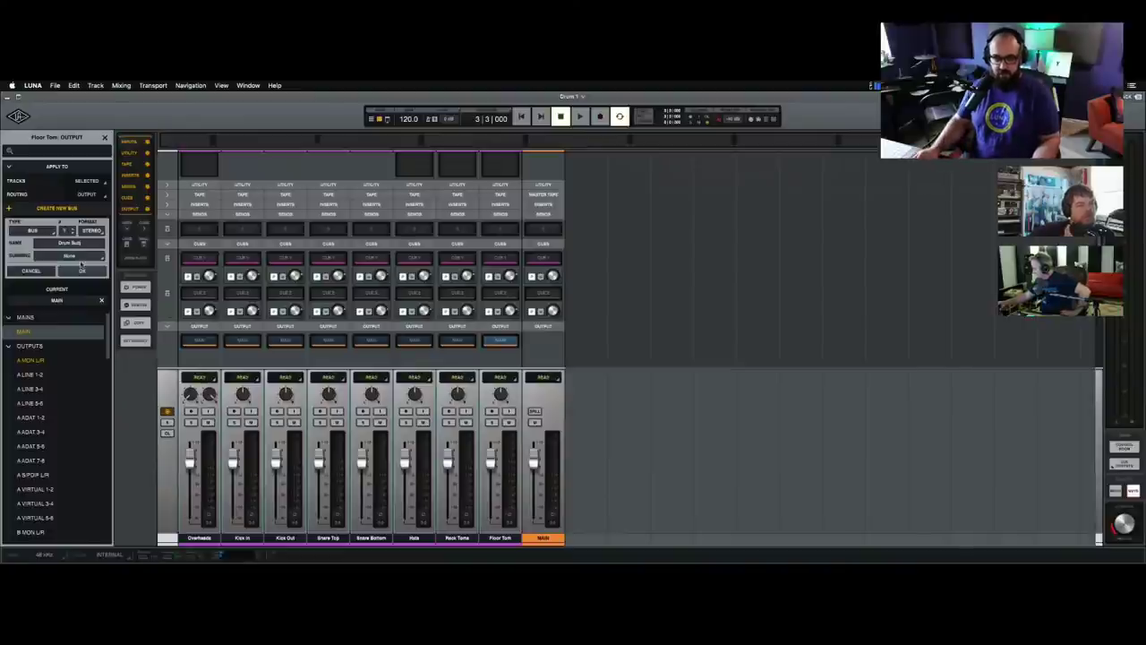
left_click(82, 272)
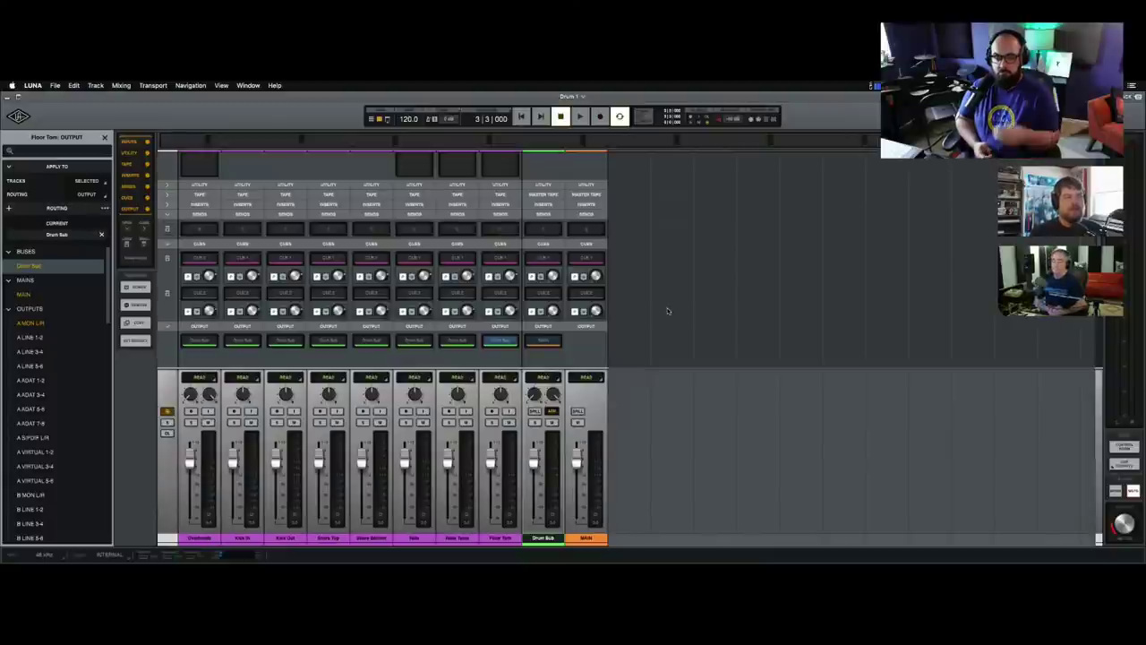
left_click(104, 140)
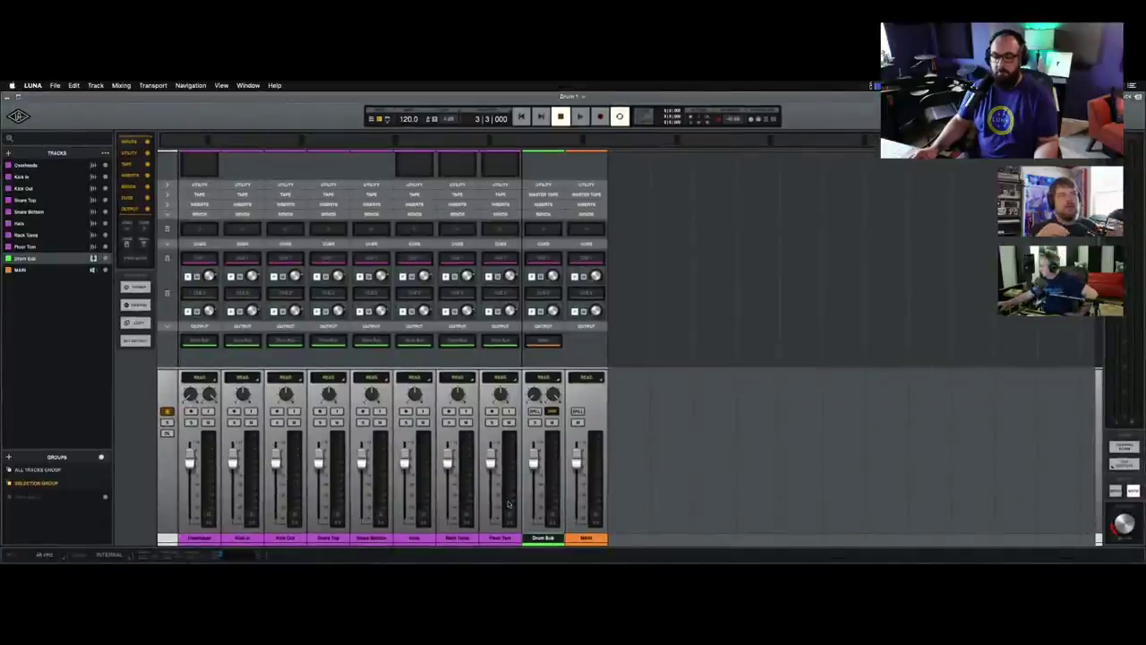
Step: Select the eight drum tracks again and create a stereo bus named Drum Verb on their Send 1
left_click(501, 537)
left_click(199, 537, "shift")
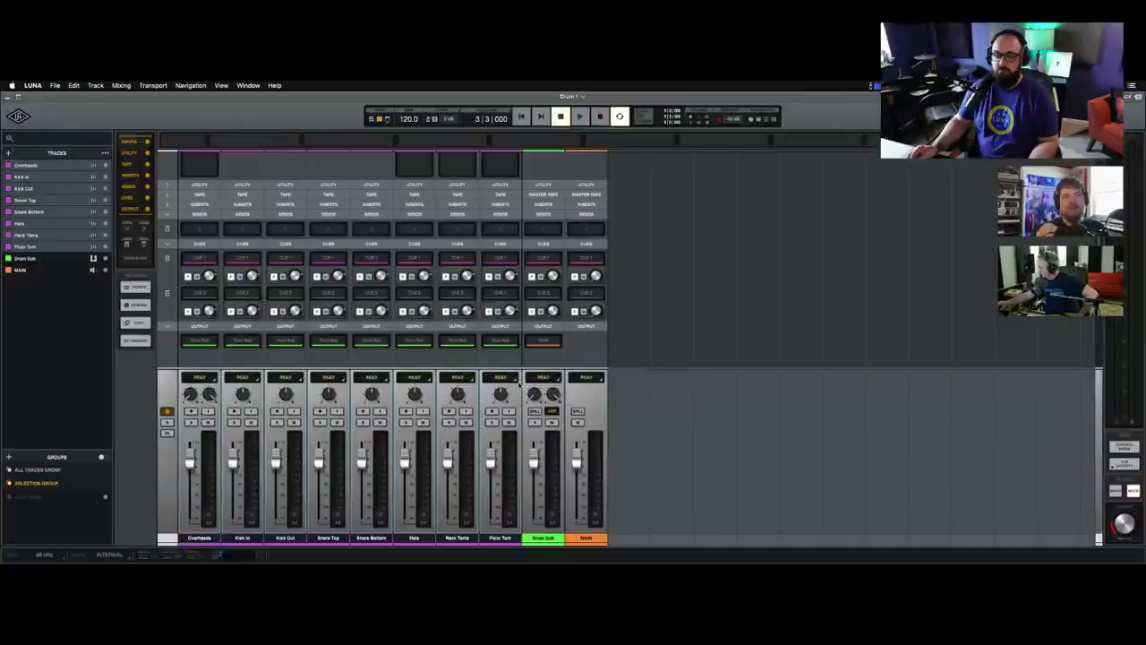
left_click(506, 230)
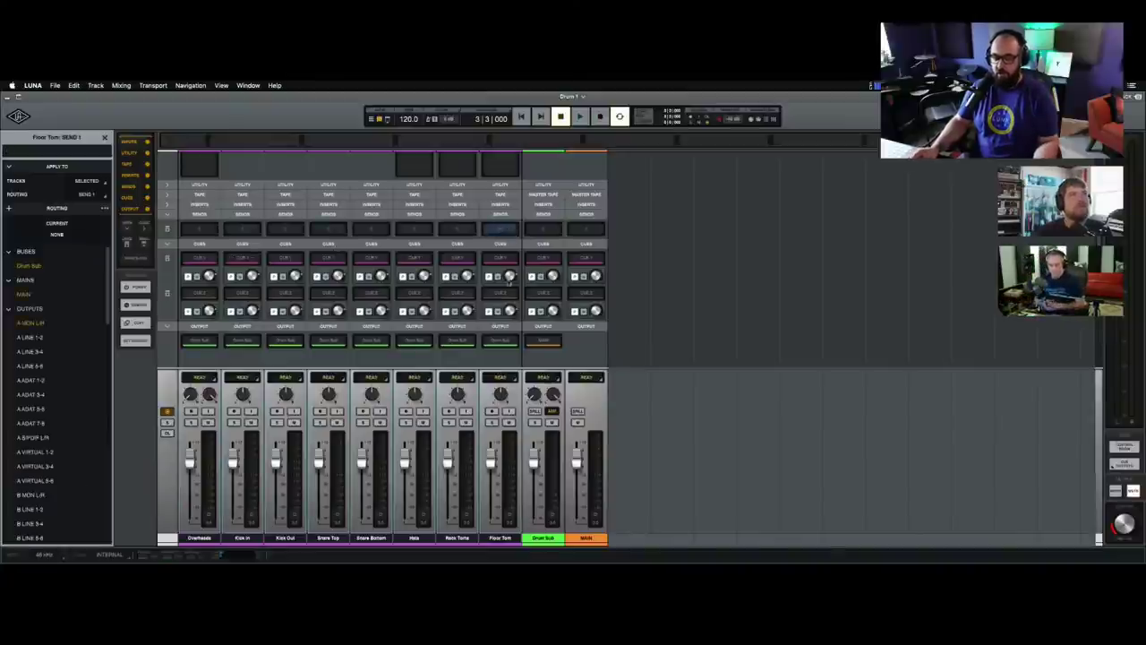
left_click(10, 210)
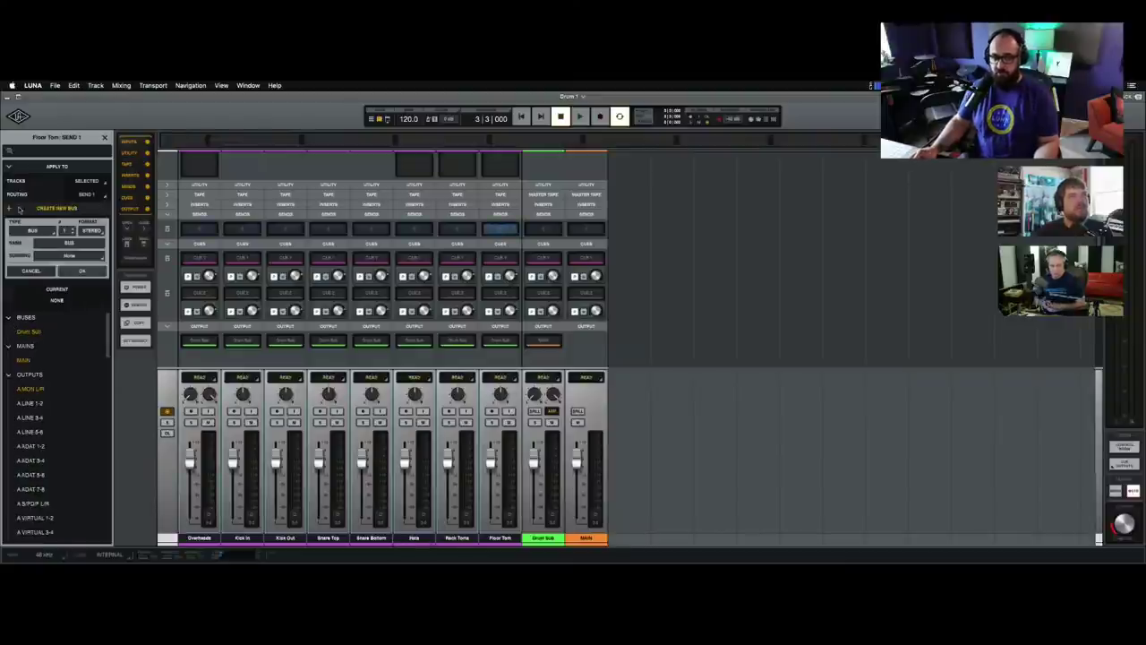
type("Drum Verb")
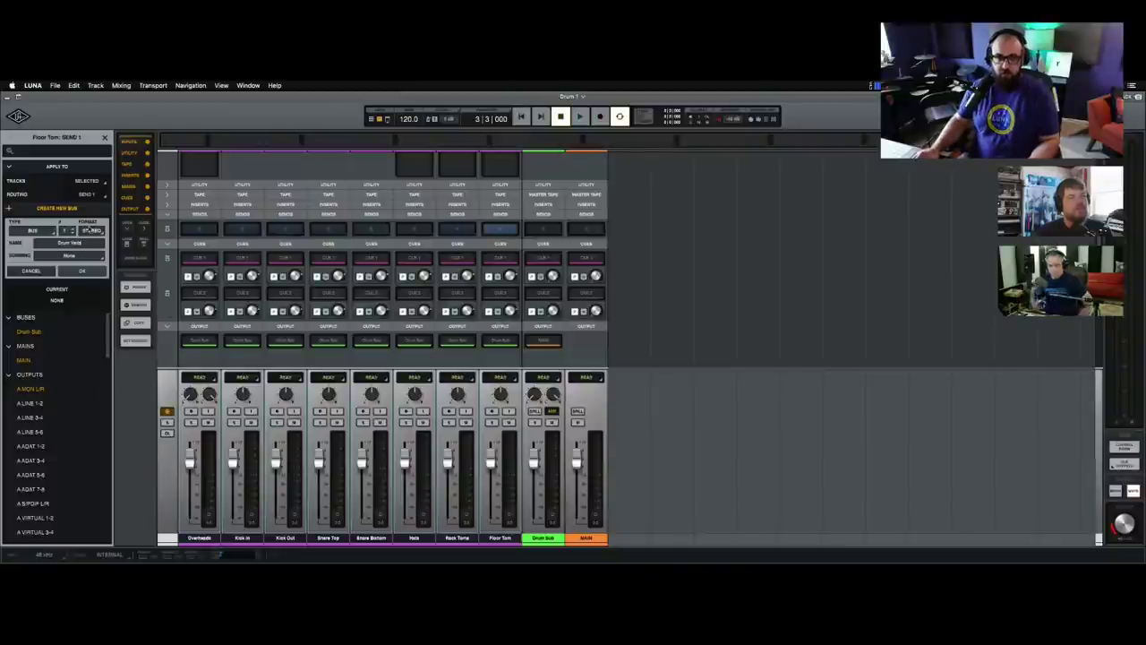
left_click(92, 271)
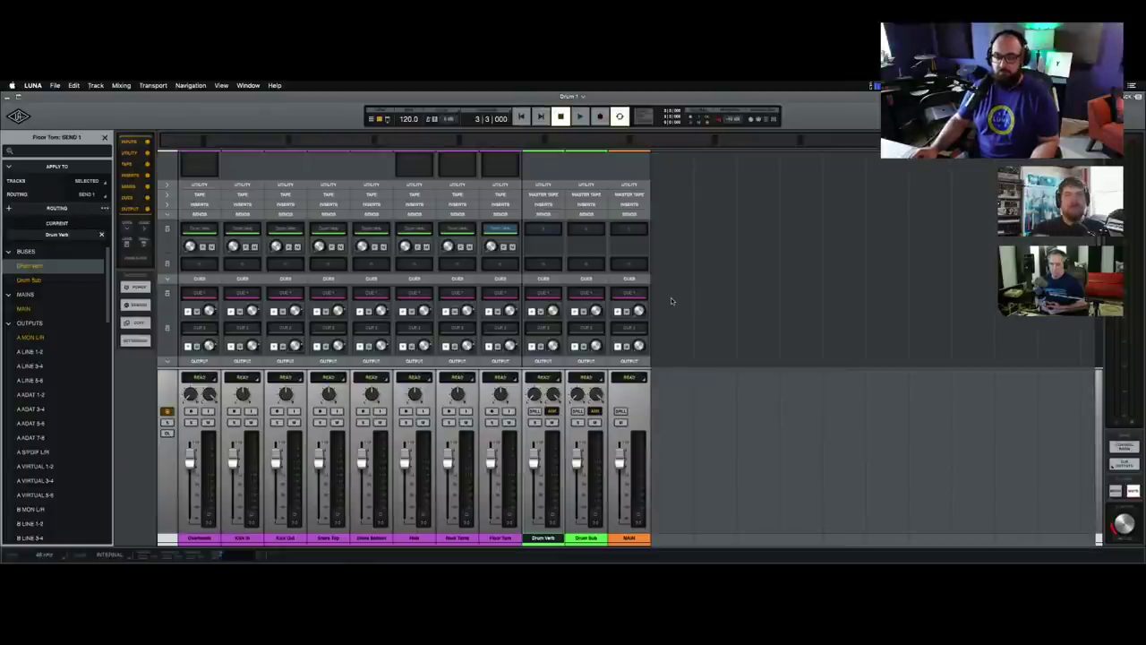
Step: Undo the Drum Verb assignment on Send 1 of the drum tracks and reselect those tracks with Send 1 open for routing
scroll(670, 300, "up", 3)
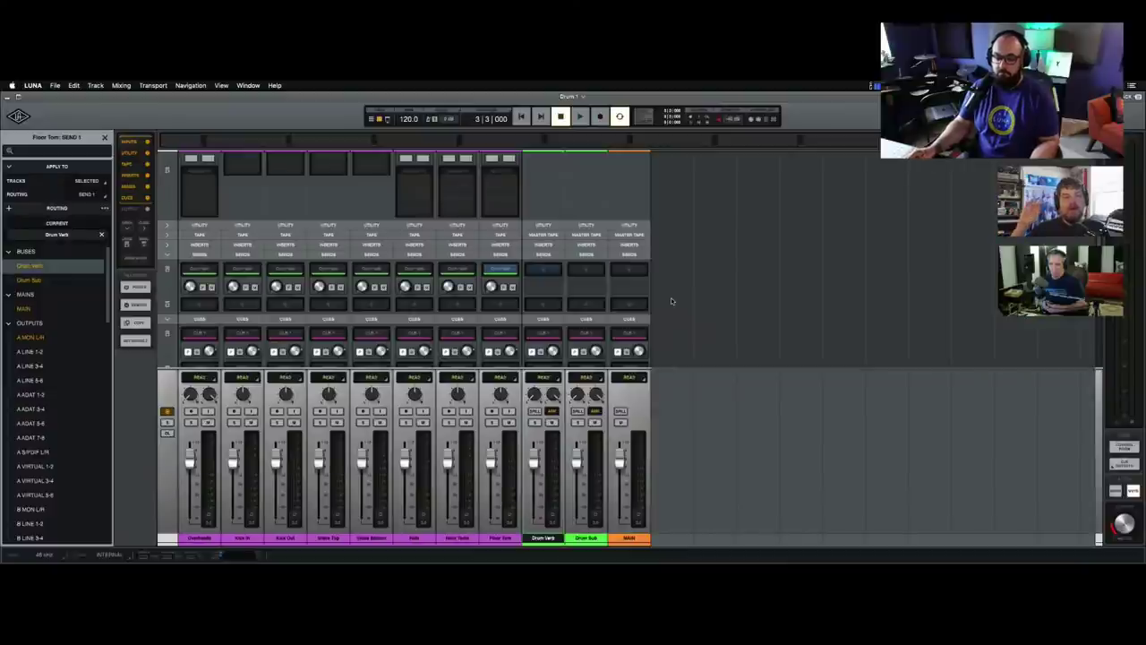
key("super+z")
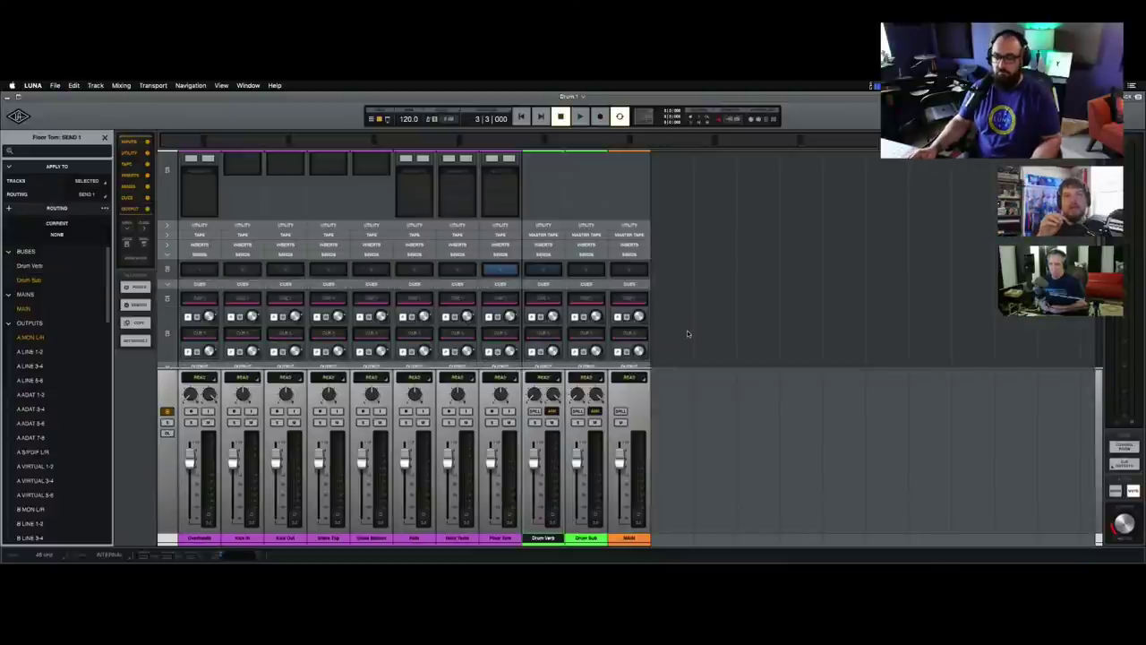
key("super+z")
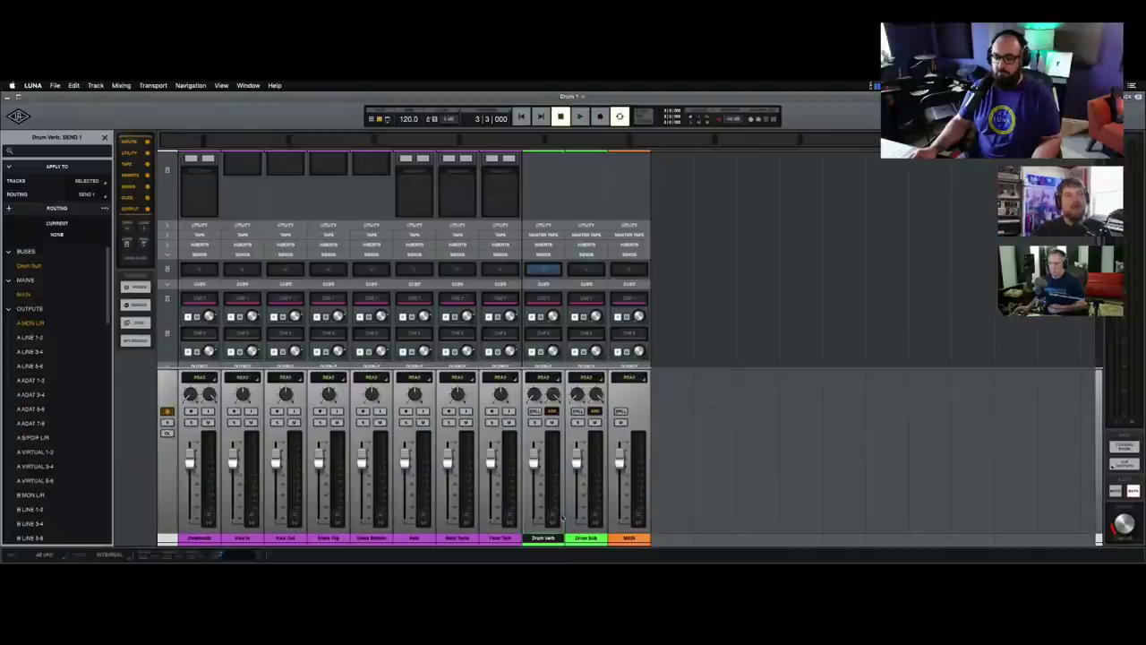
key("super+z")
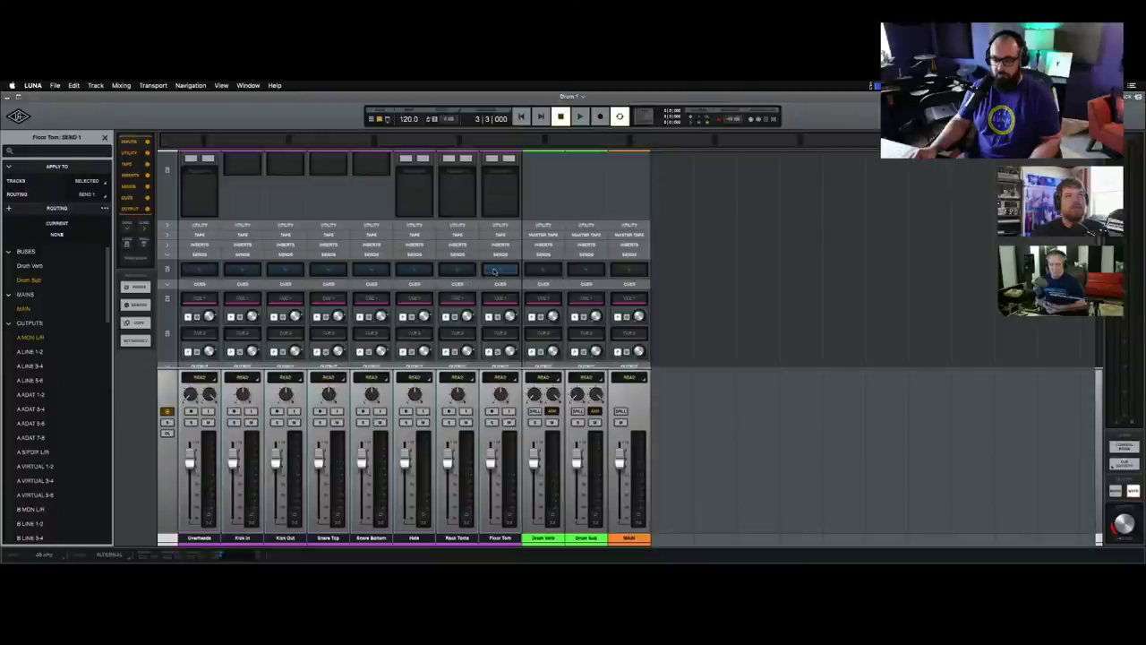
Step: Route Send 1 of the eight selected drum tracks to the existing Drum Verb bus and close the routing list
key("super+z")
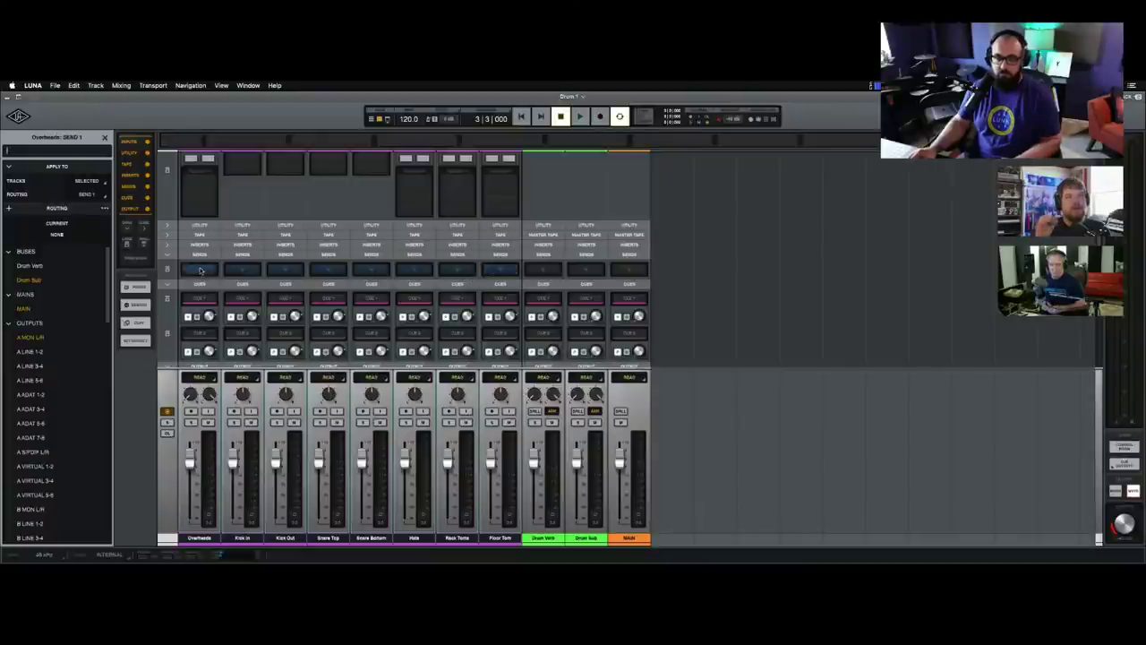
left_click(49, 267)
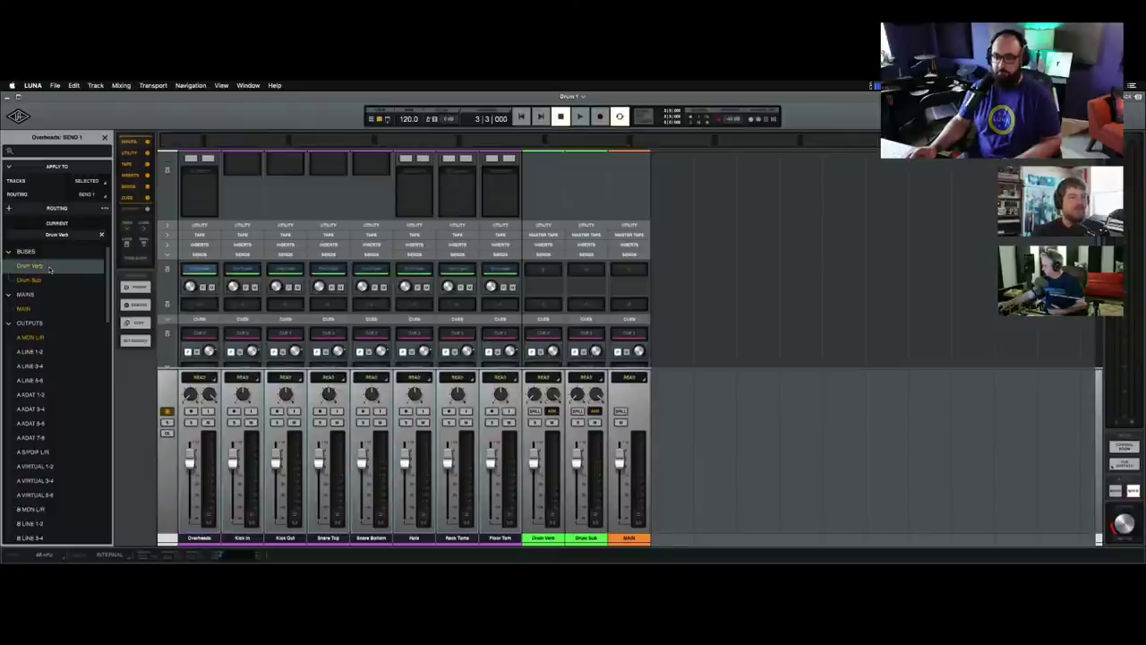
left_click(104, 139)
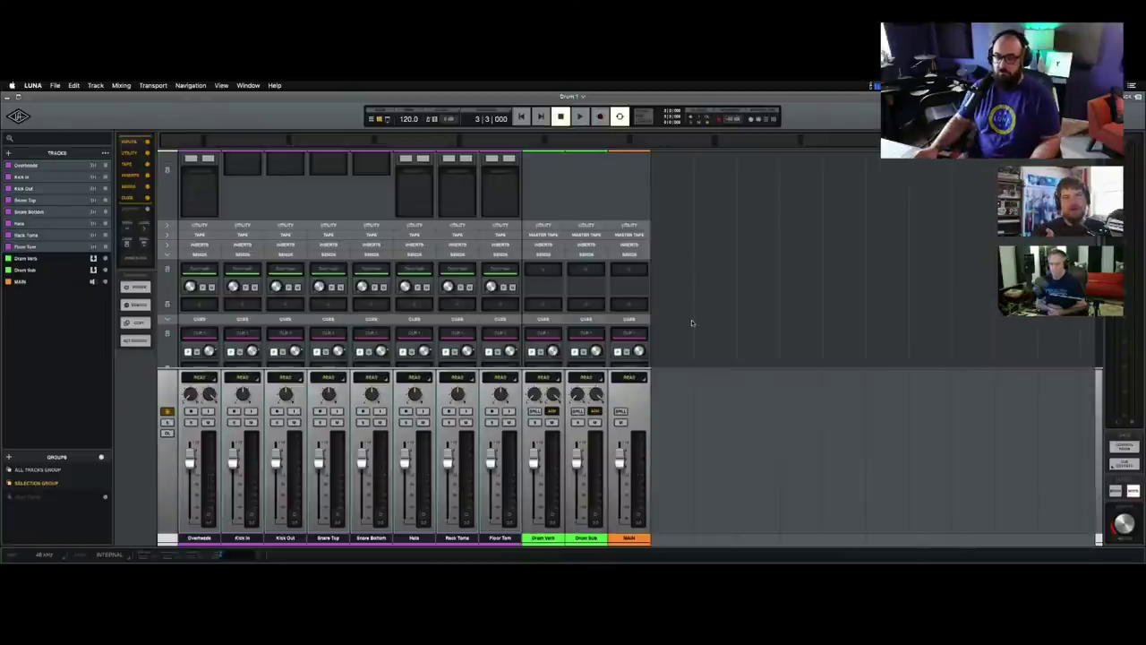
scroll(708, 375, "up", 1)
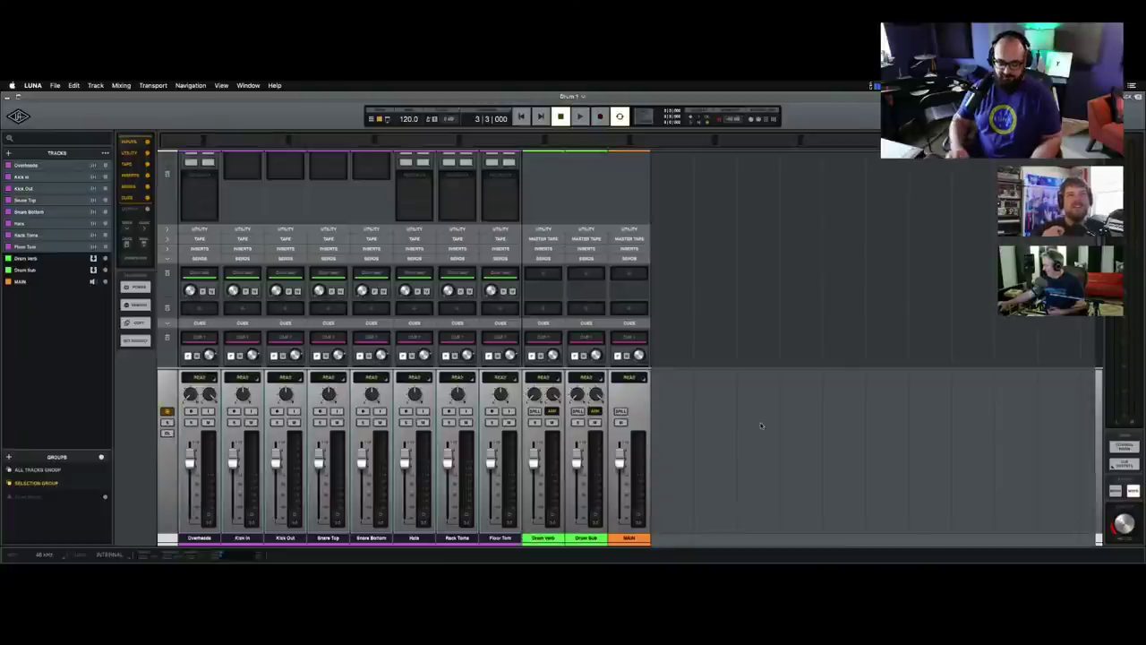
key("super+shift+n")
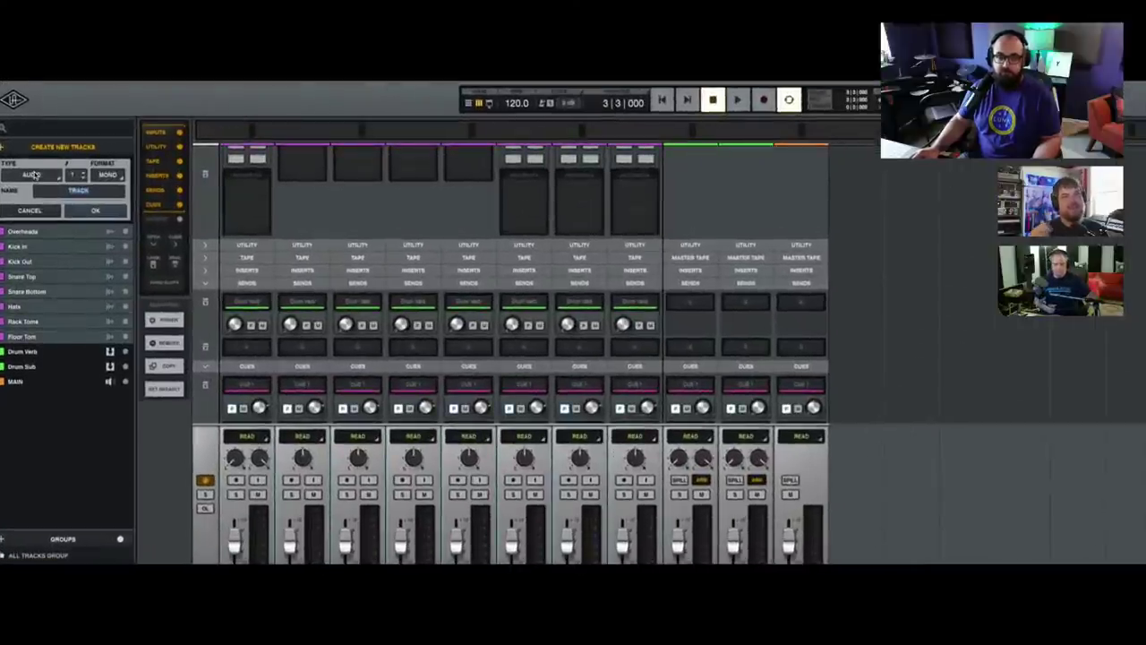
left_click(33, 175)
left_click(33, 213)
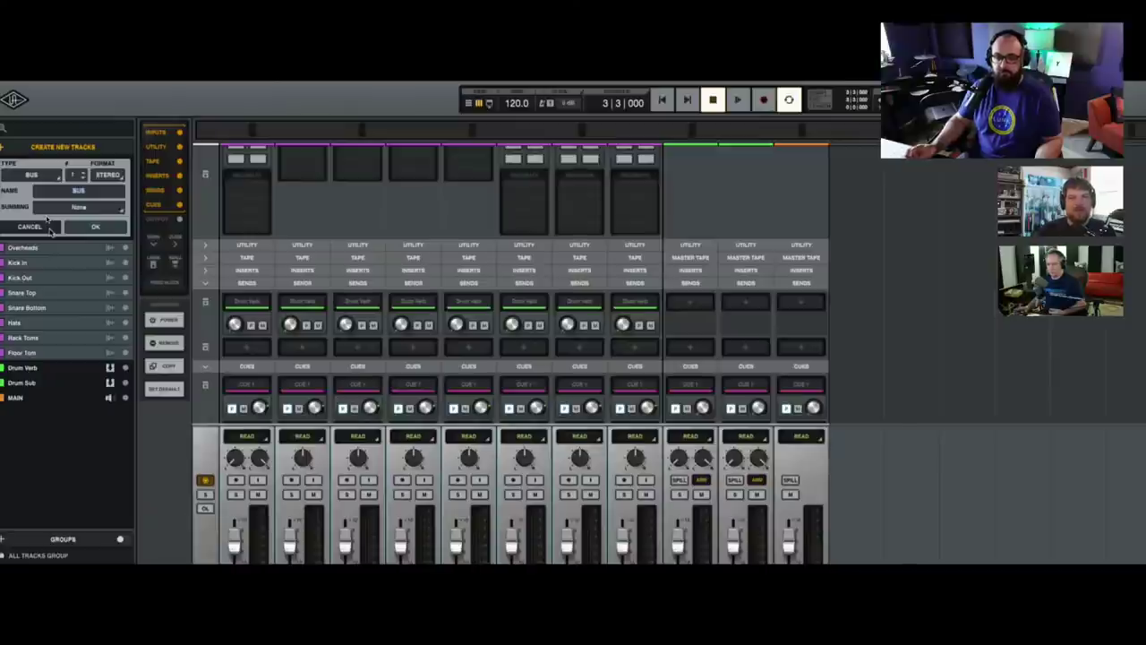
left_click(45, 225)
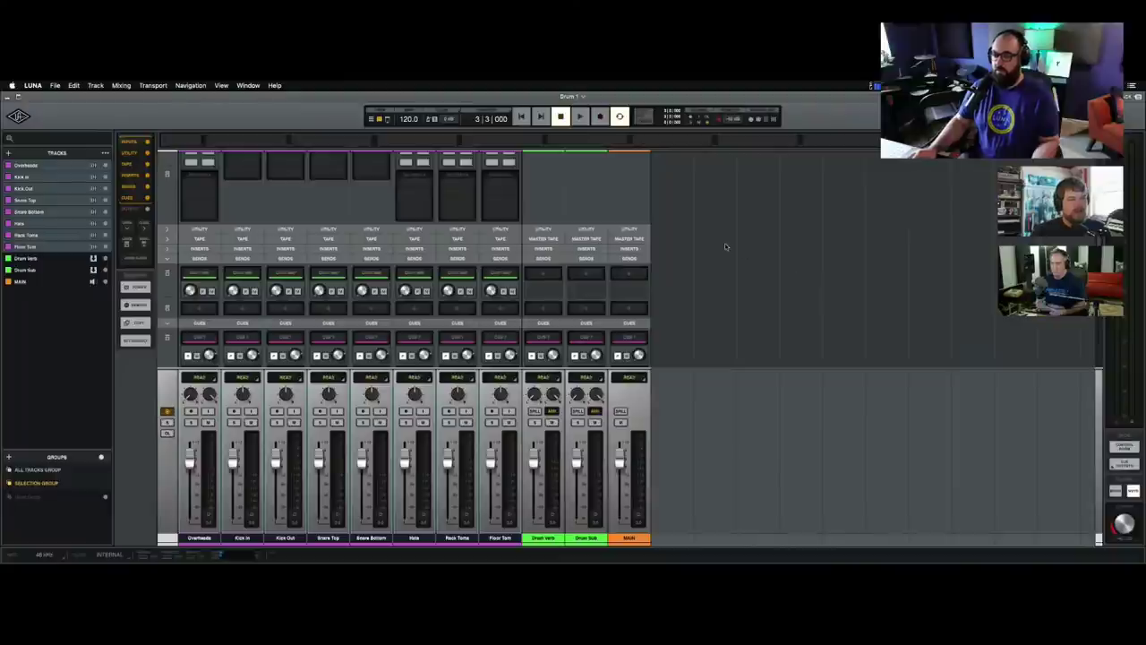
Step: Expand the Tape section across the mixer channels
scroll(725, 246, "down", 2)
scroll(725, 246, "down", 3)
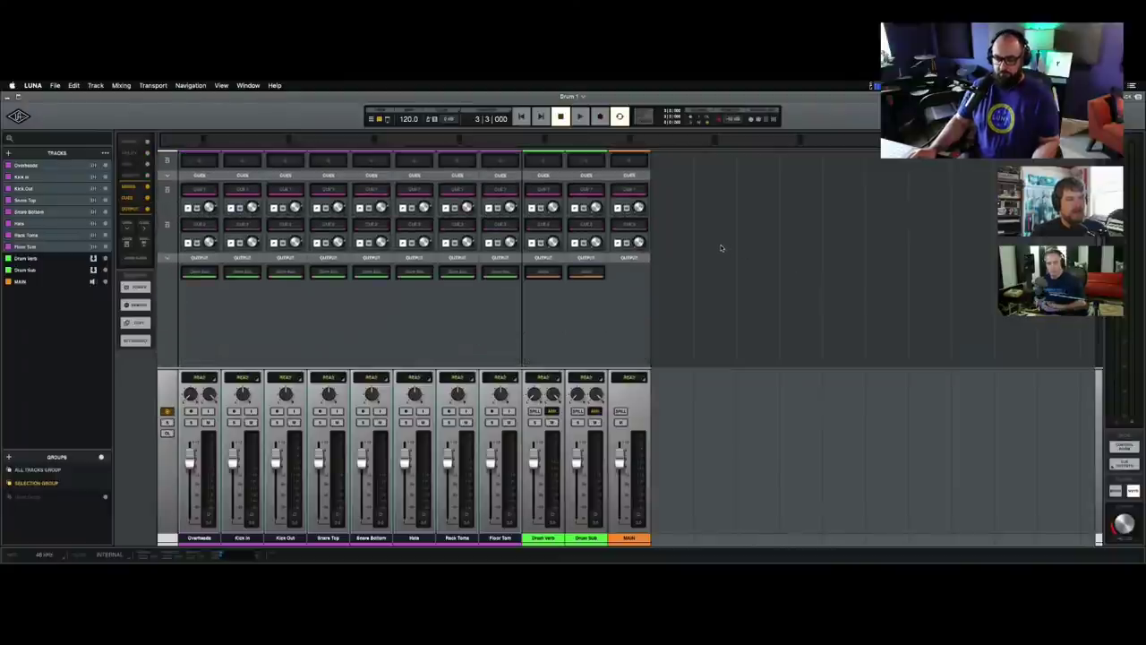
scroll(721, 248, "up", 2)
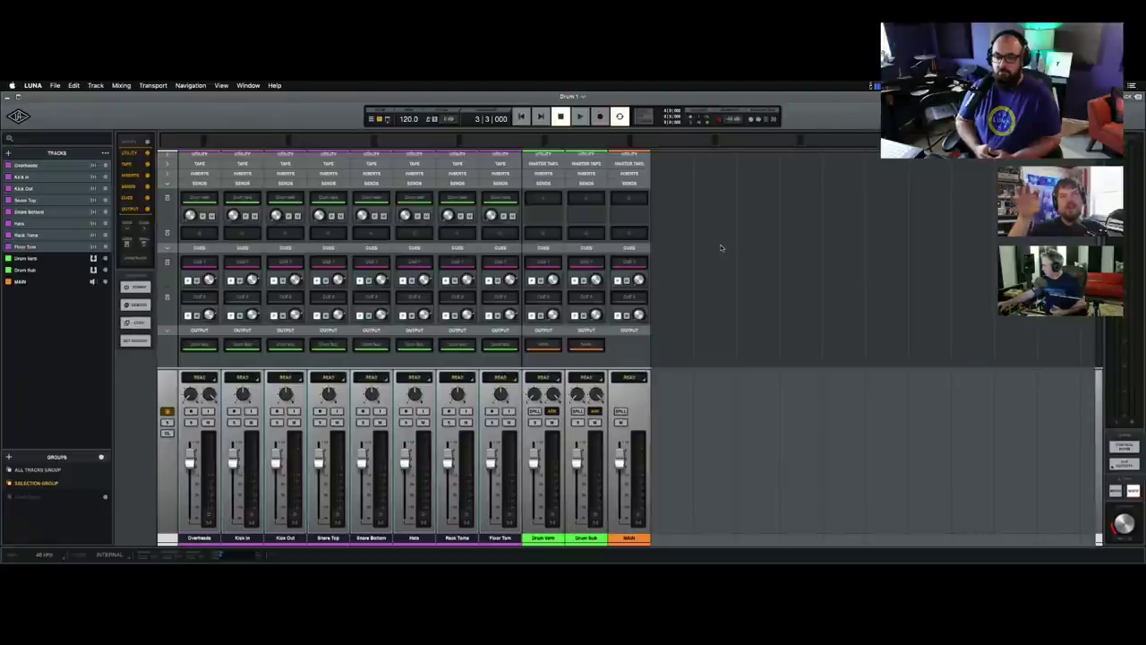
scroll(701, 262, "up", 5)
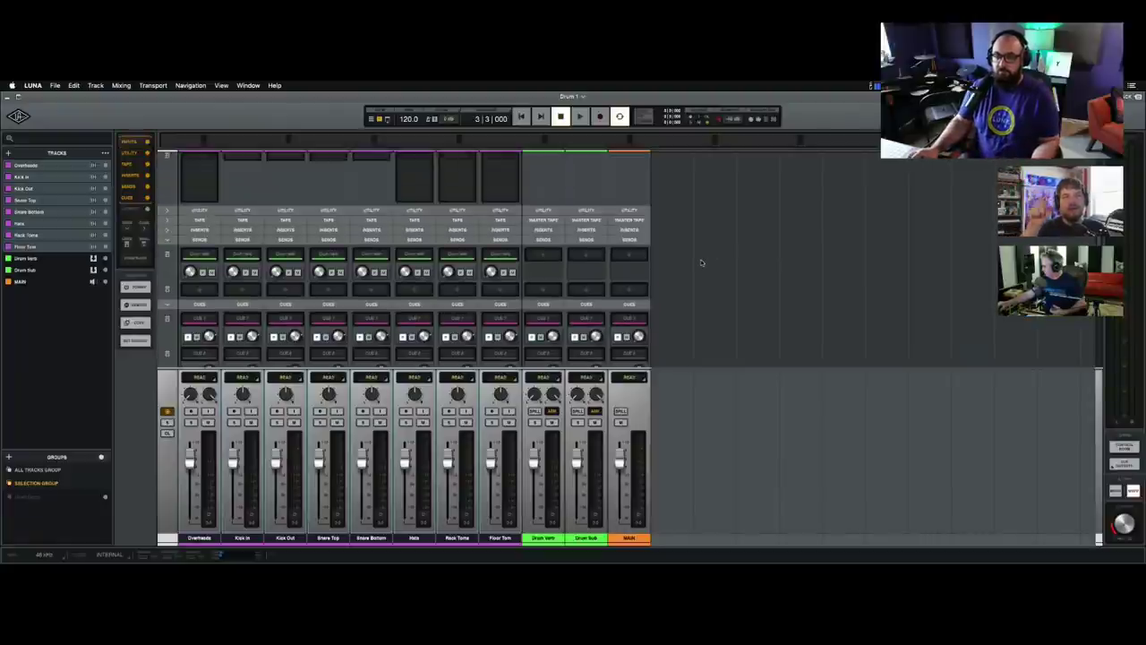
scroll(707, 257, "up", 1)
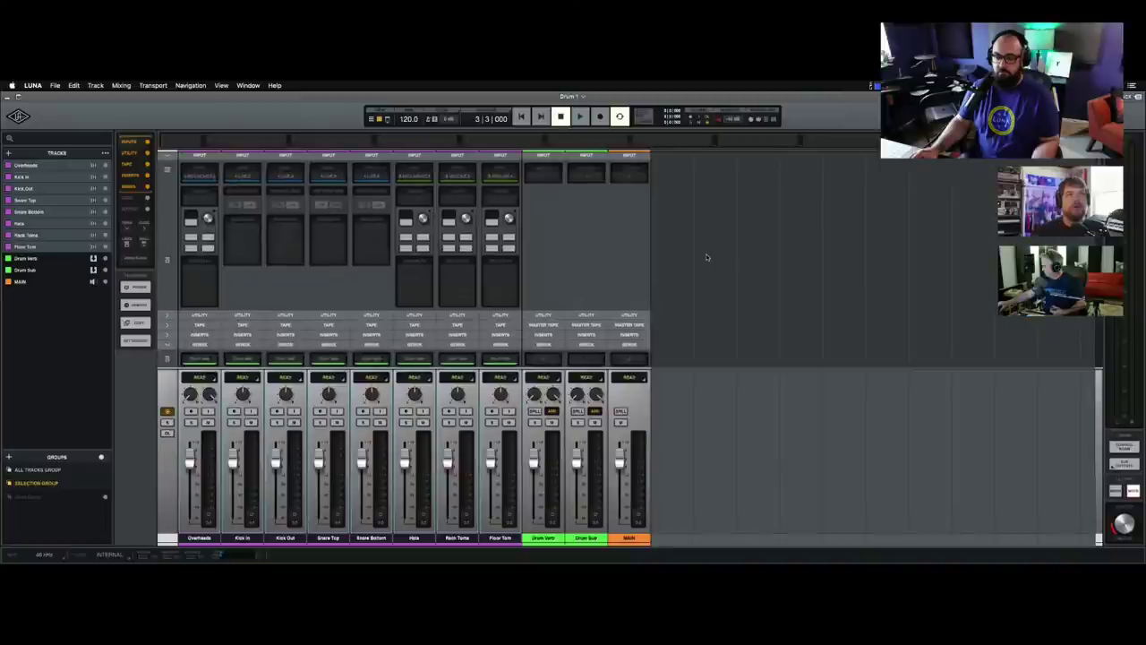
left_click(166, 326)
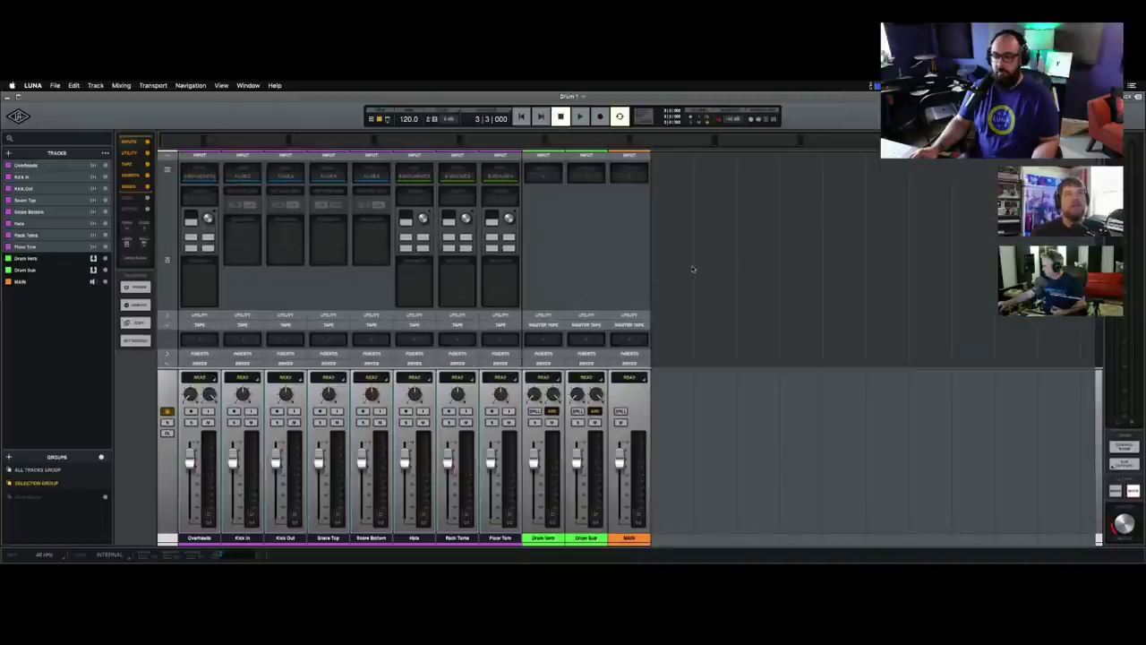
scroll(692, 269, "down", 2)
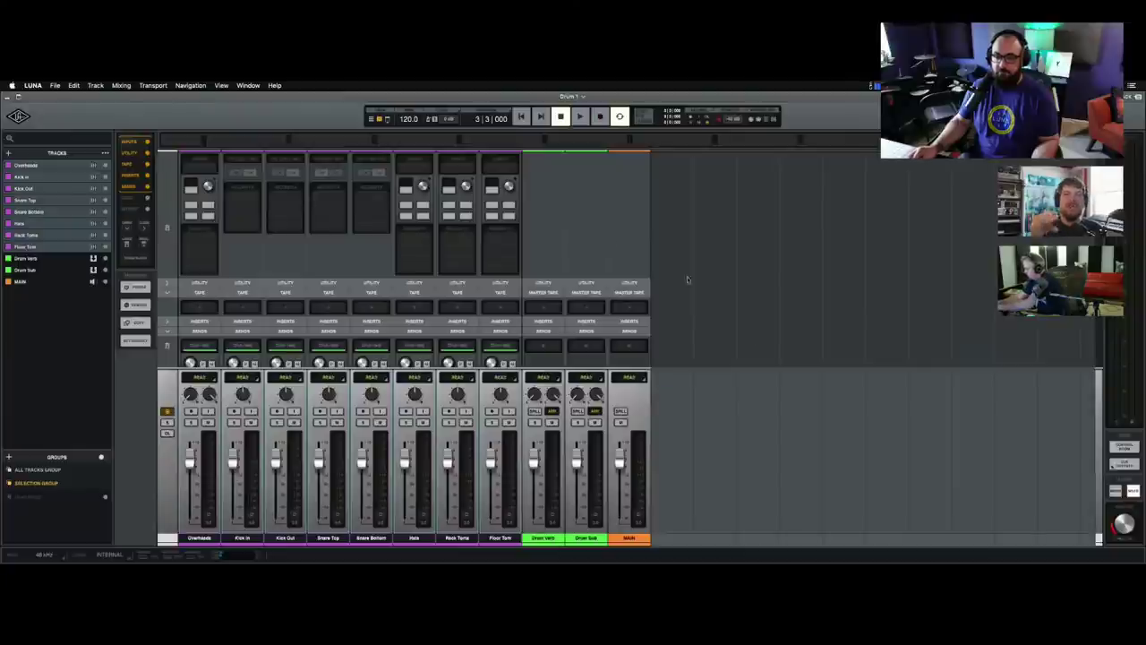
Step: Assign Neve Summing to the Drum Verb bus, try it on Drum Sub as well, and switch Drum Sub to API Summing
scroll(593, 231, "up", 2)
left_click(549, 179)
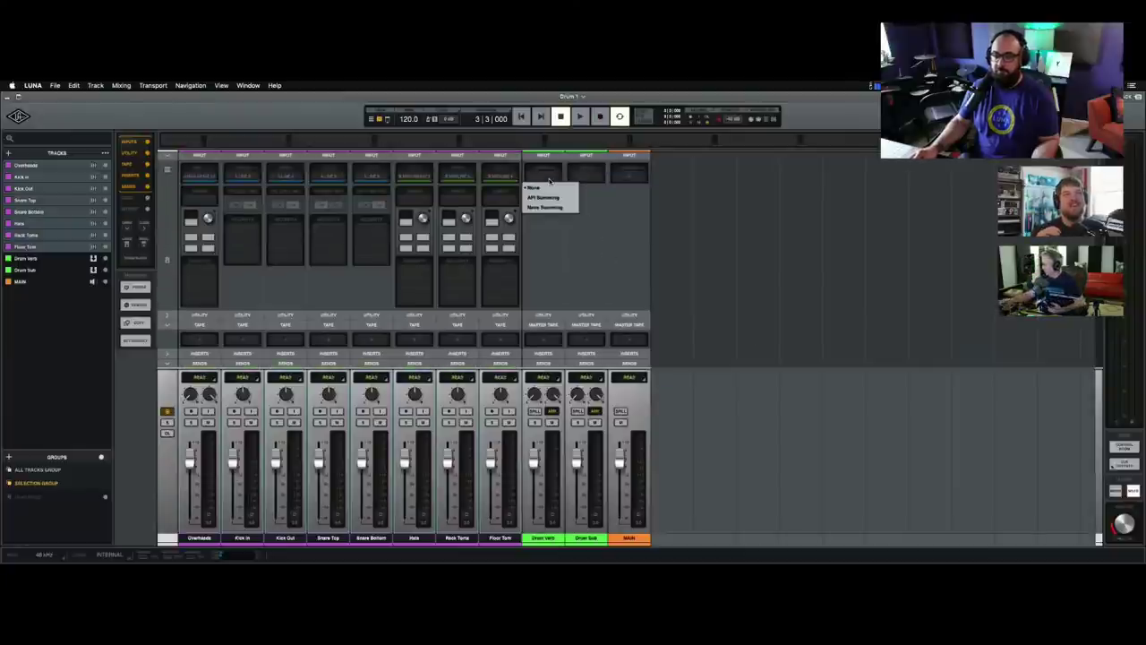
left_click(546, 208)
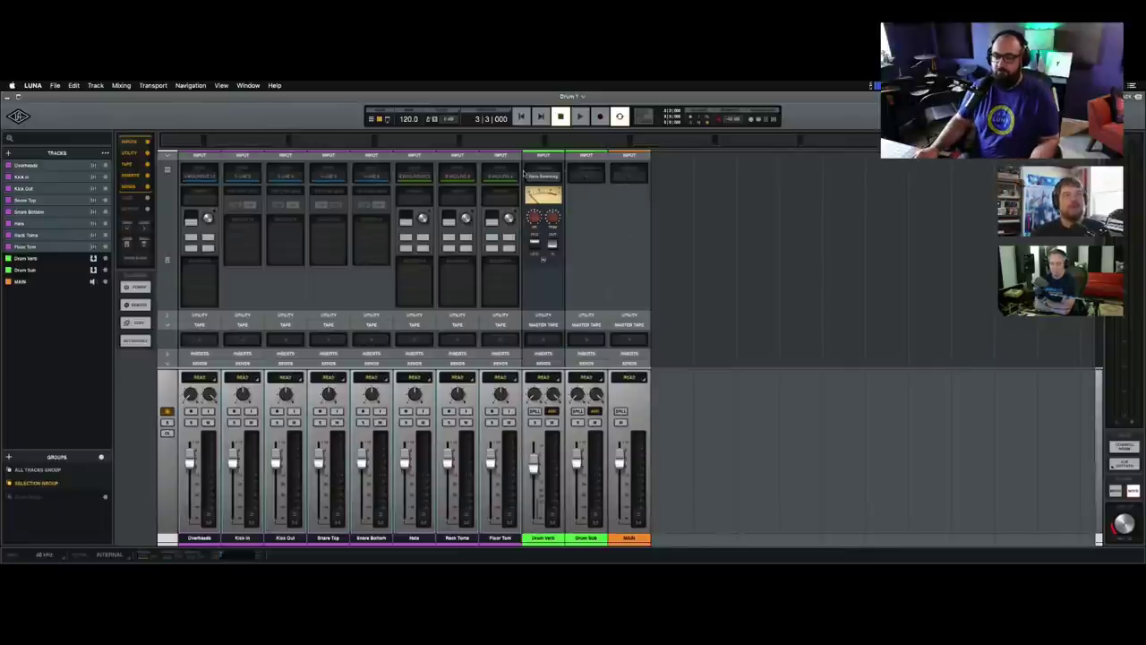
left_click(585, 176)
left_click(587, 209)
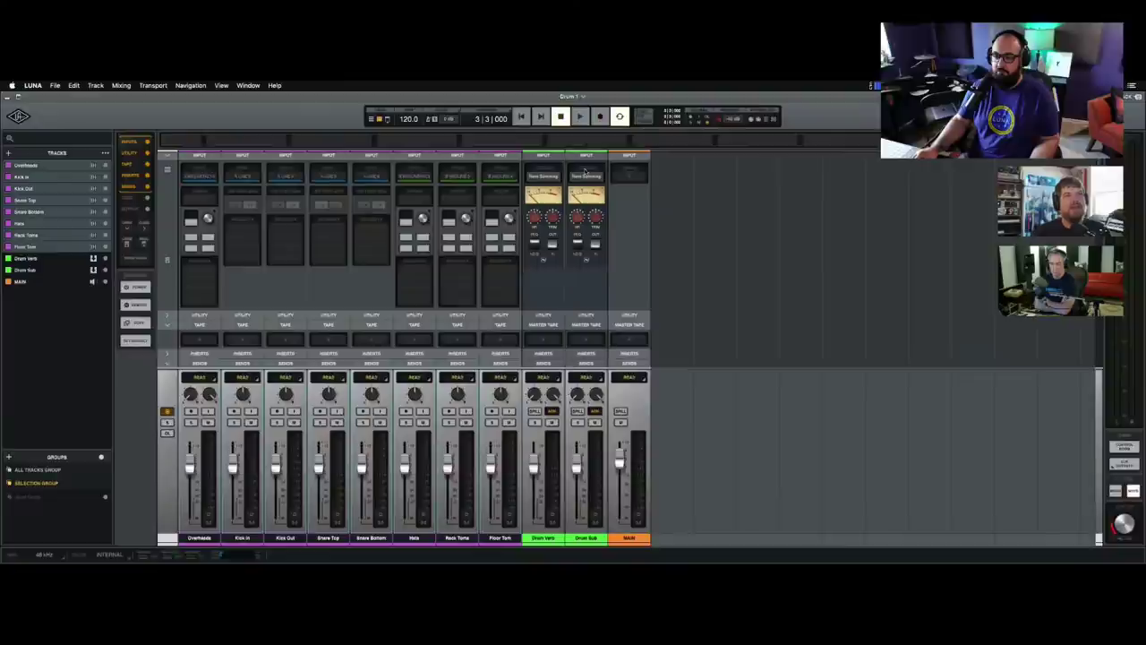
left_click(585, 175)
left_click(583, 199)
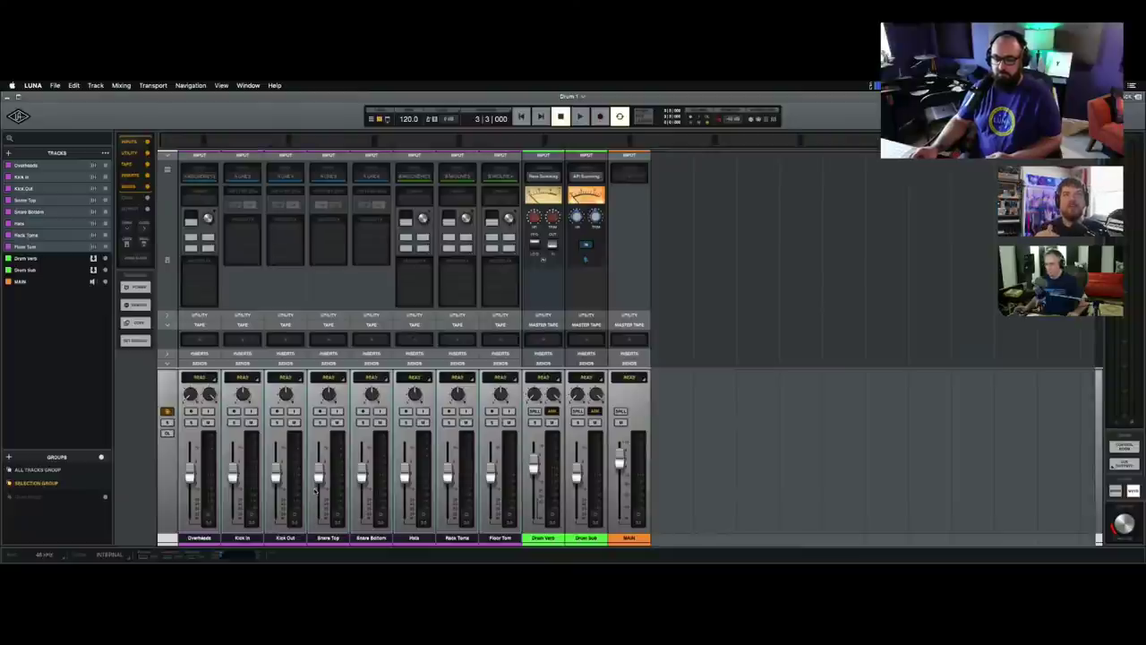
Step: Load the ATR-102 in the MAIN output's Master Tape slot and close its settings
scroll(300, 280, "down", 3)
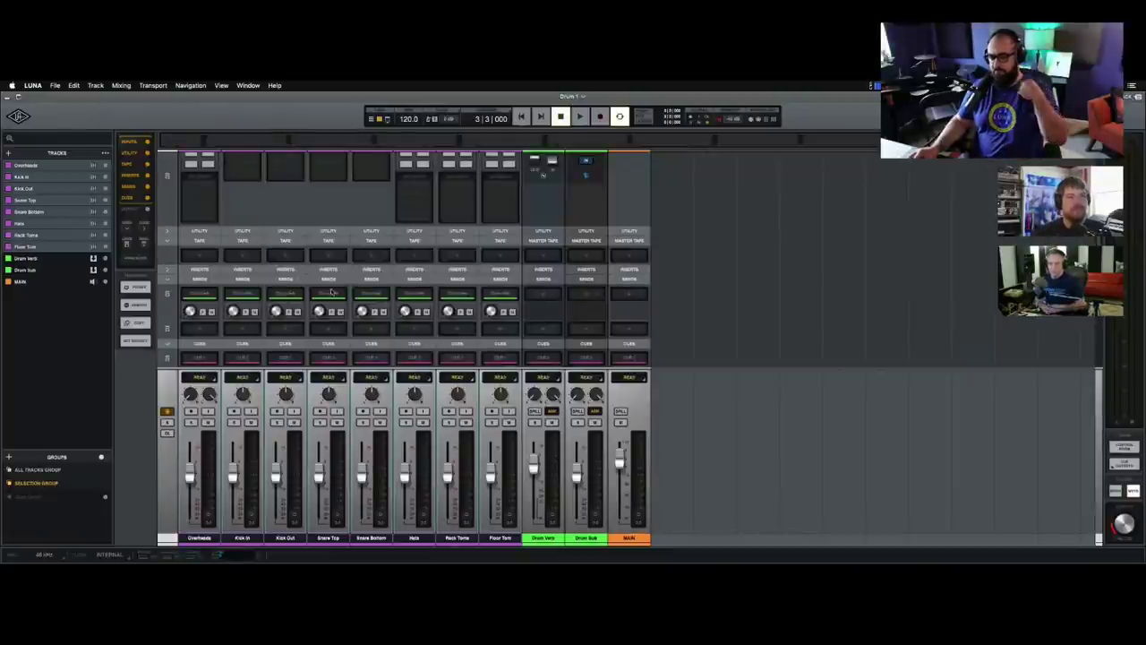
scroll(682, 414, "down", 1)
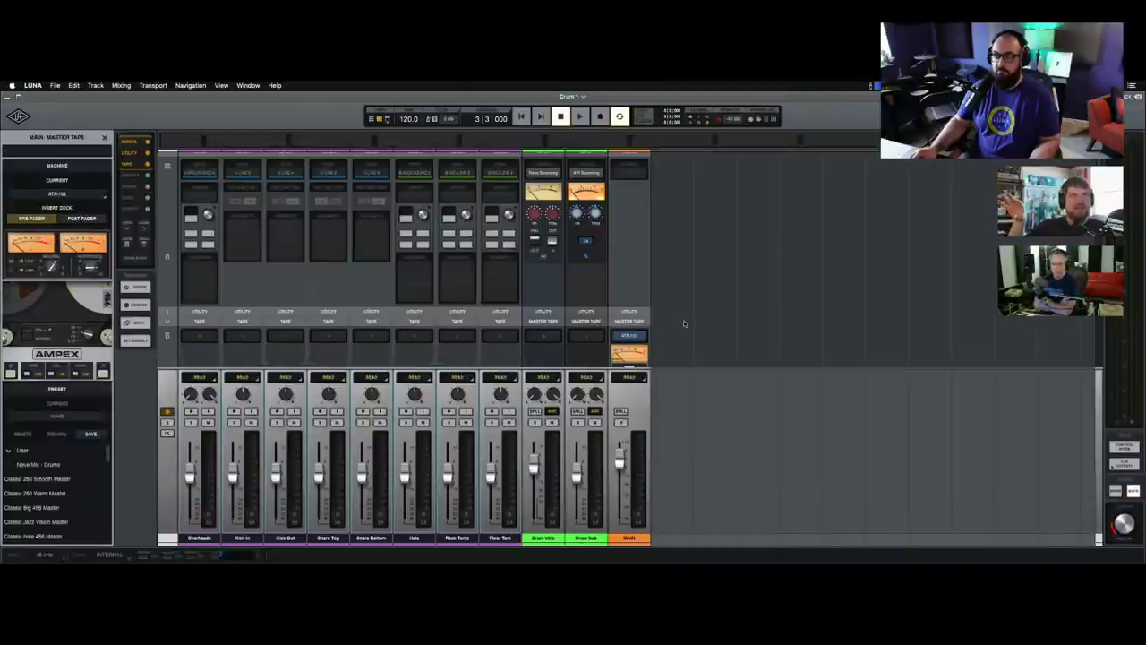
scroll(682, 308, "down", 5)
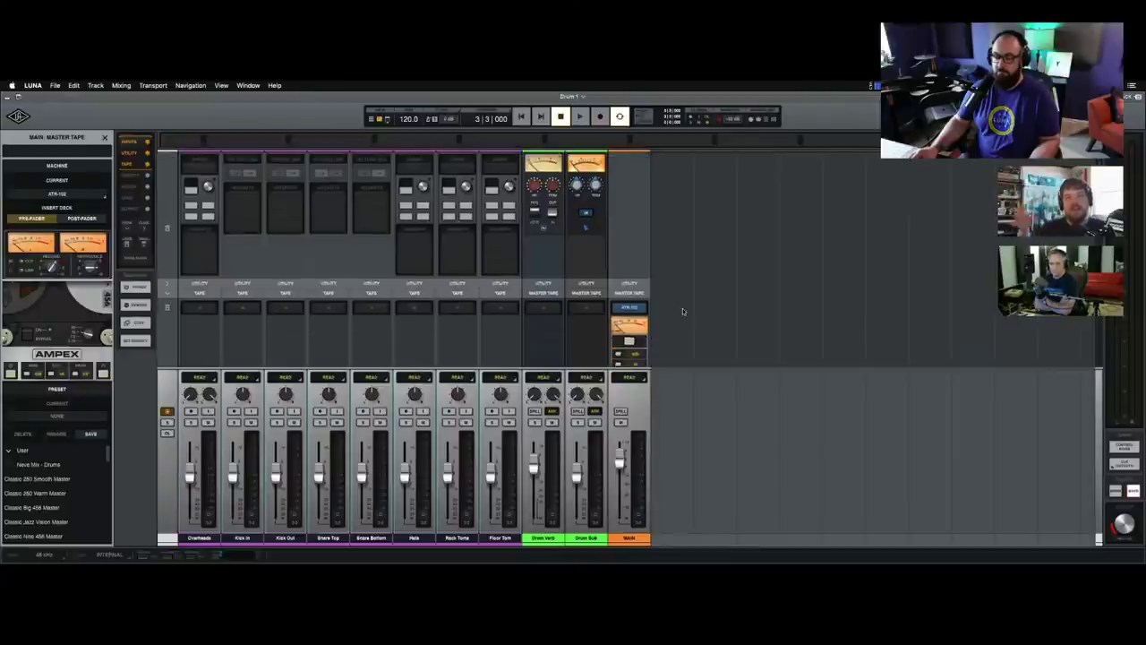
scroll(682, 308, "down", 3)
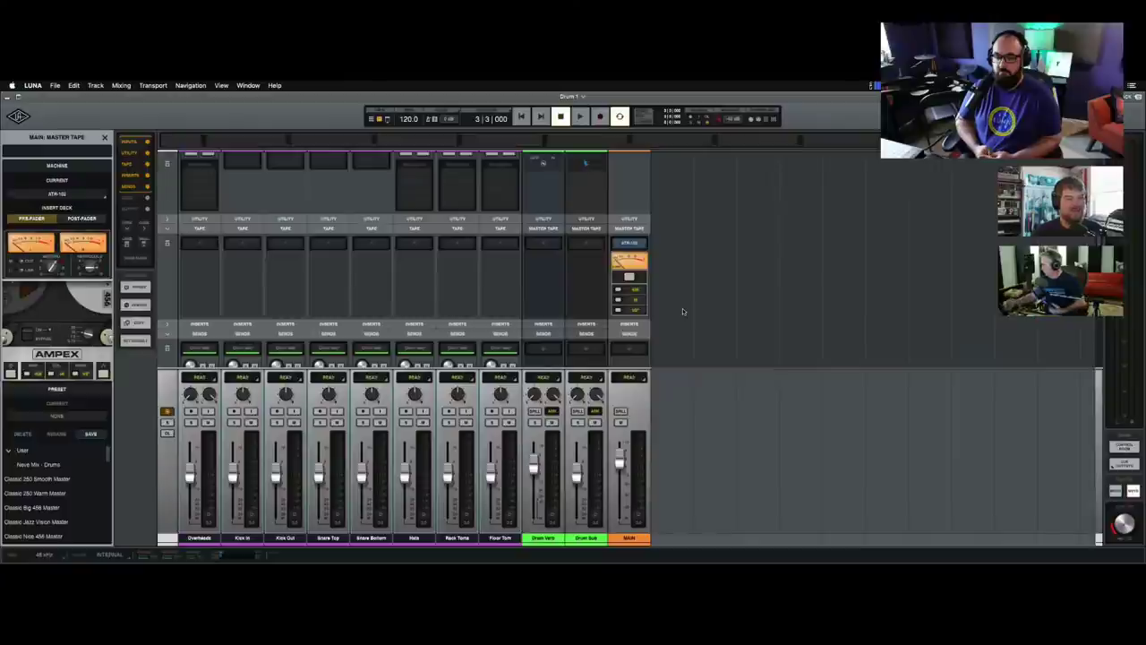
left_click(103, 137)
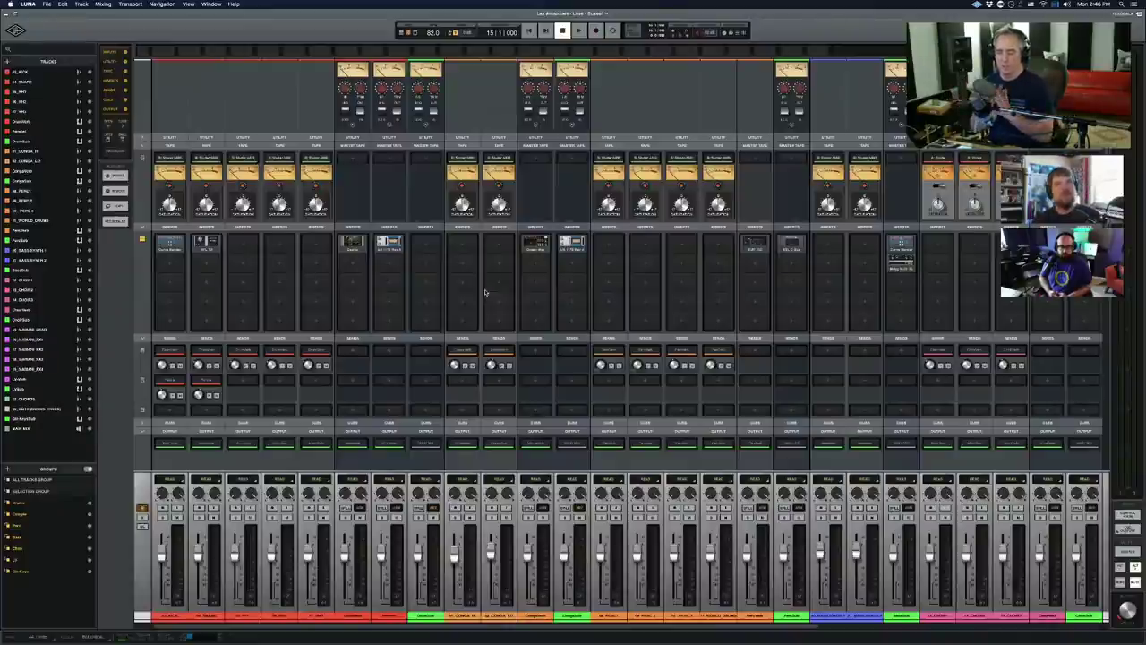
Step: In the large mix session, select the percussion reverb bus and add a new track named TRACK directly after it
scroll(565, 355, "right", 2)
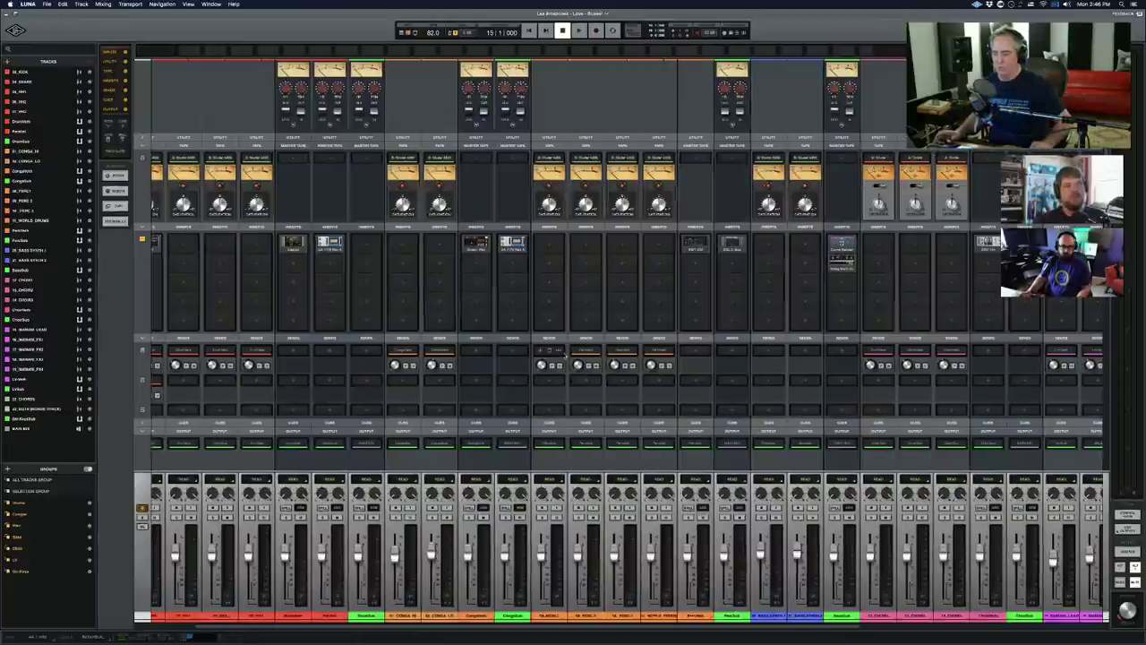
scroll(564, 354, "right", 4)
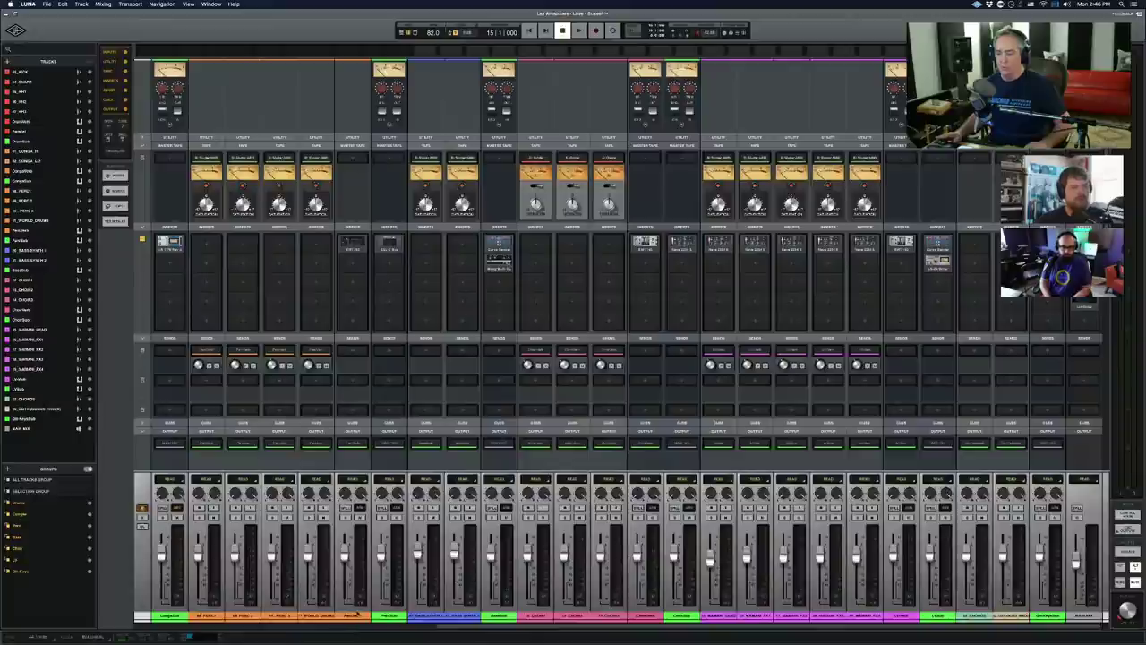
left_click(356, 615)
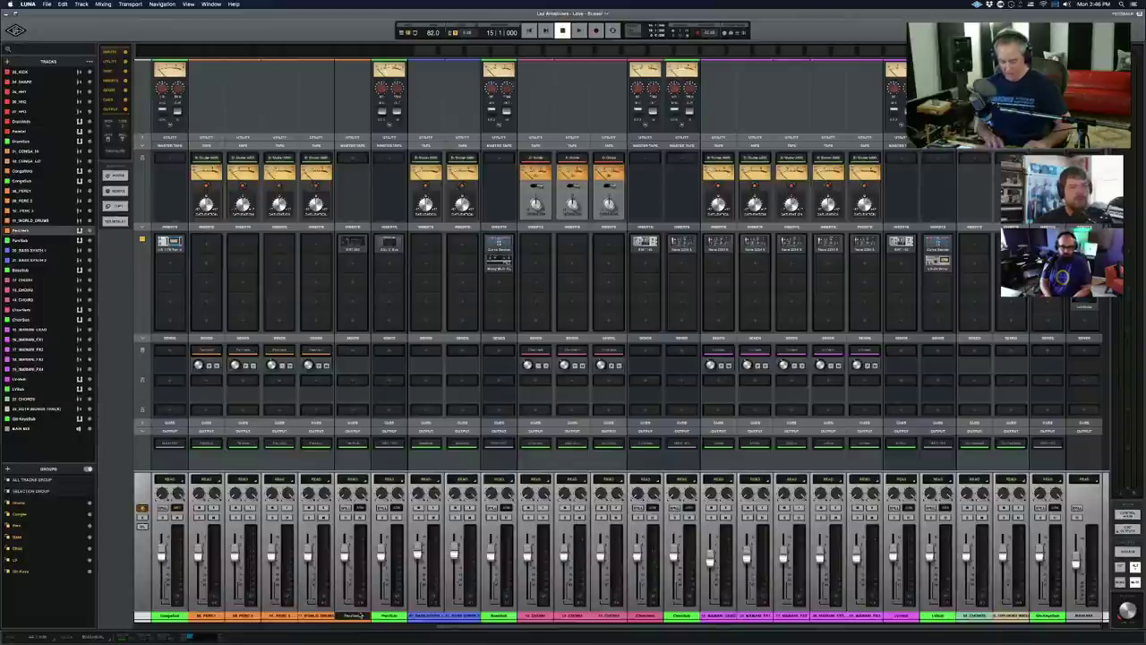
key("super+shift+n")
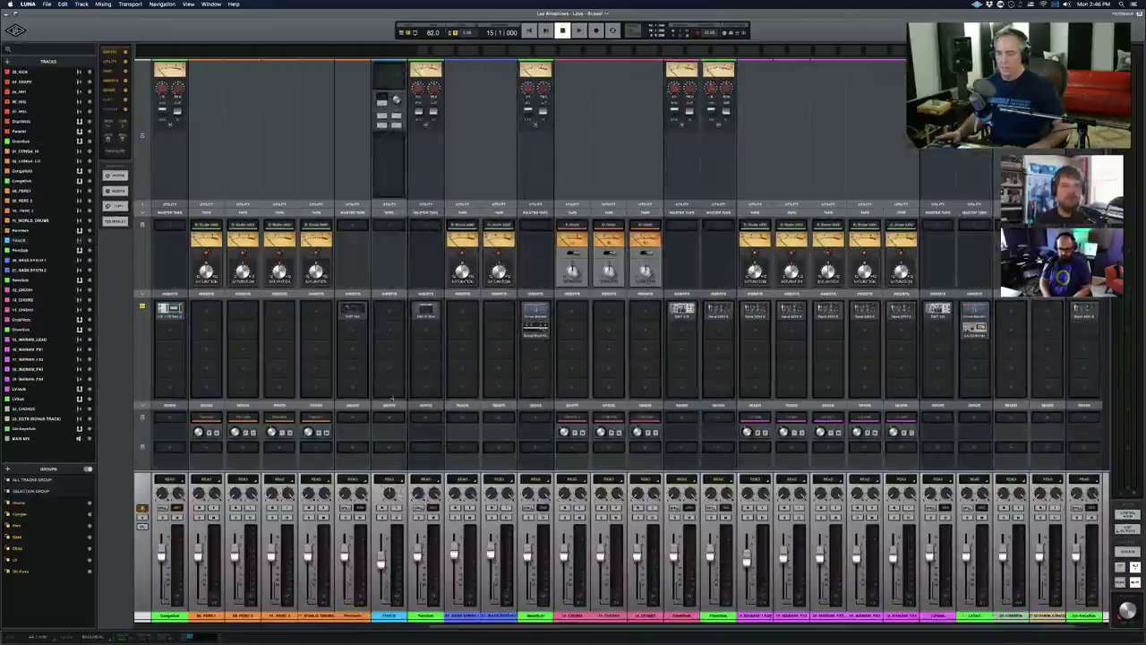
Step: Try Capitol Chambers on the new track's first insert, move its window aside, close it and remove the plug-in
left_click(399, 313)
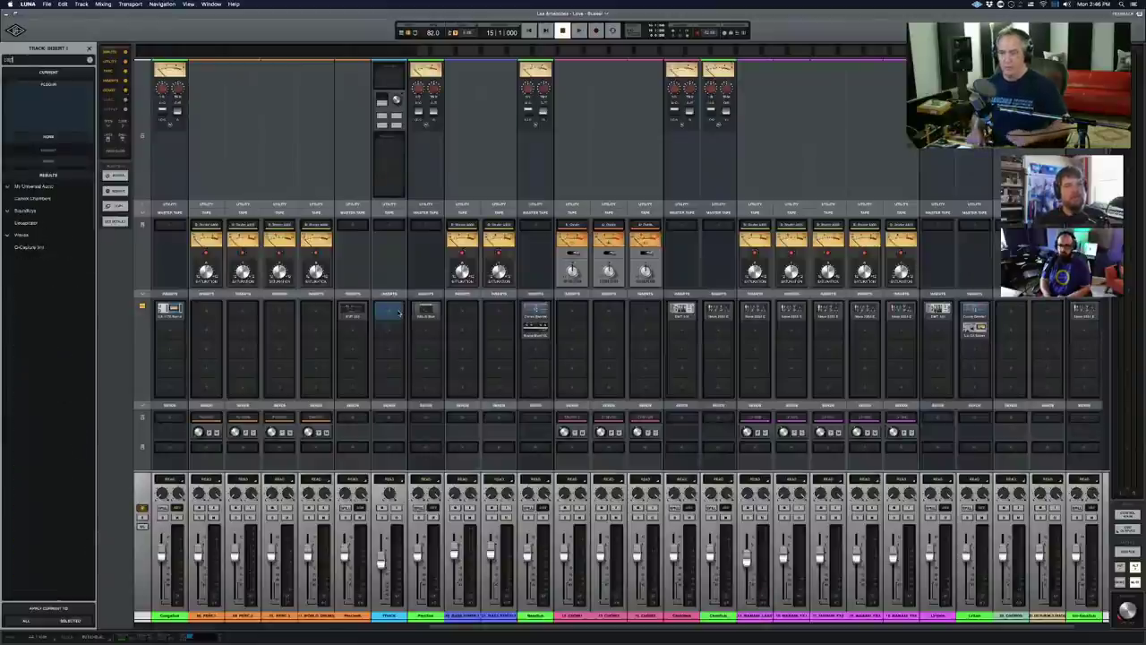
left_click(400, 312)
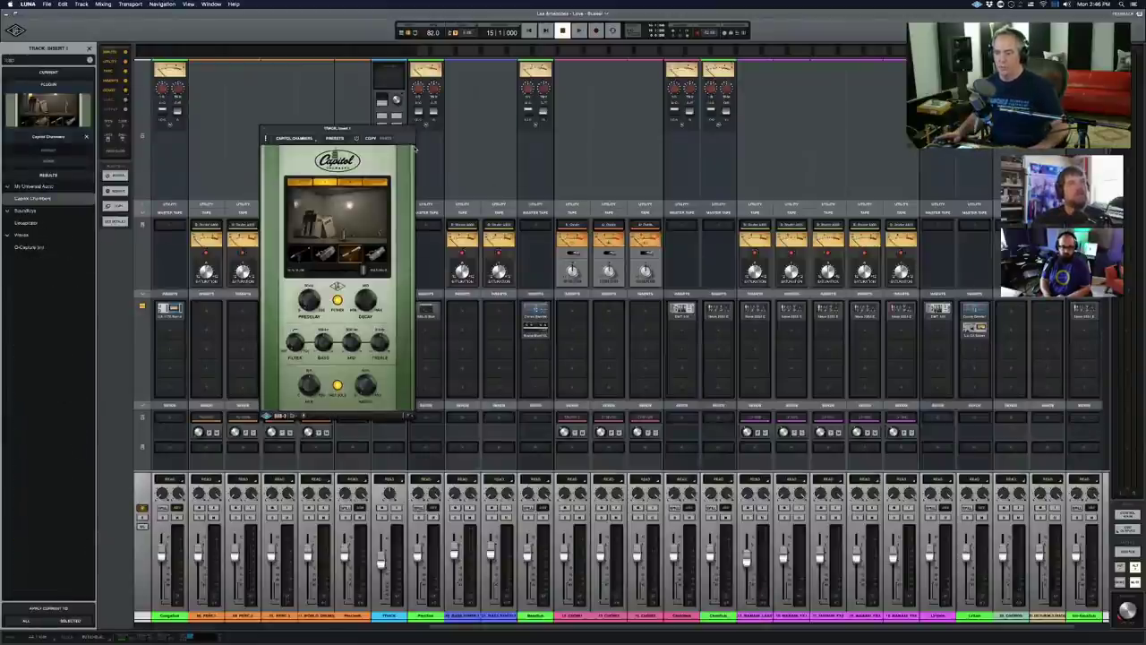
left_click_drag(340, 134, 248, 211)
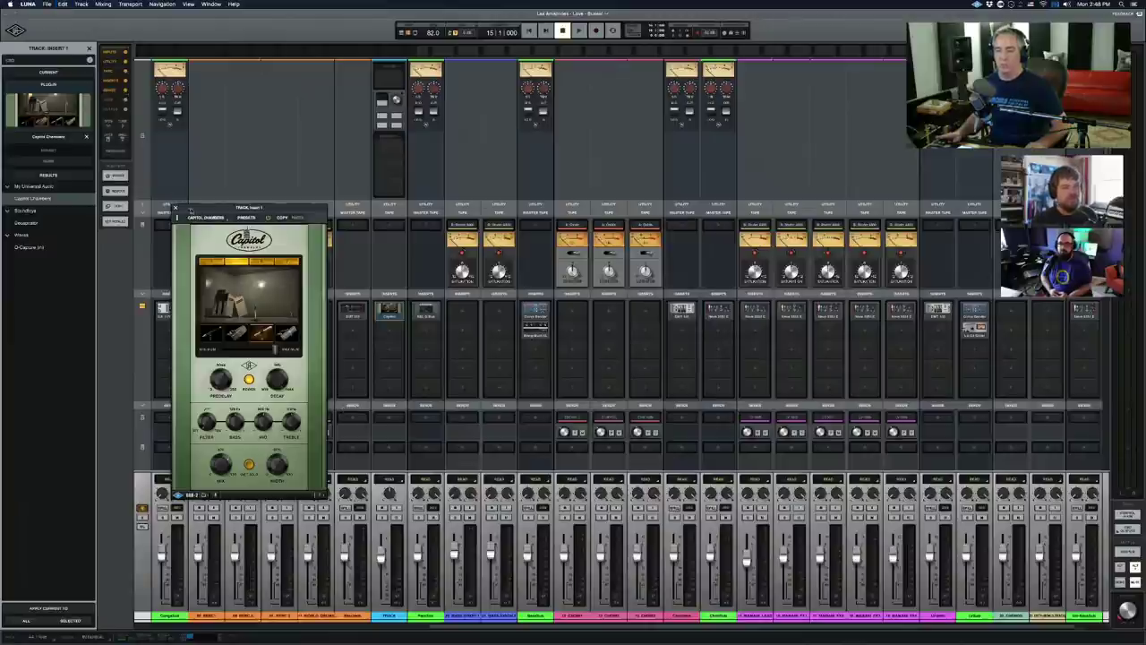
left_click(176, 208)
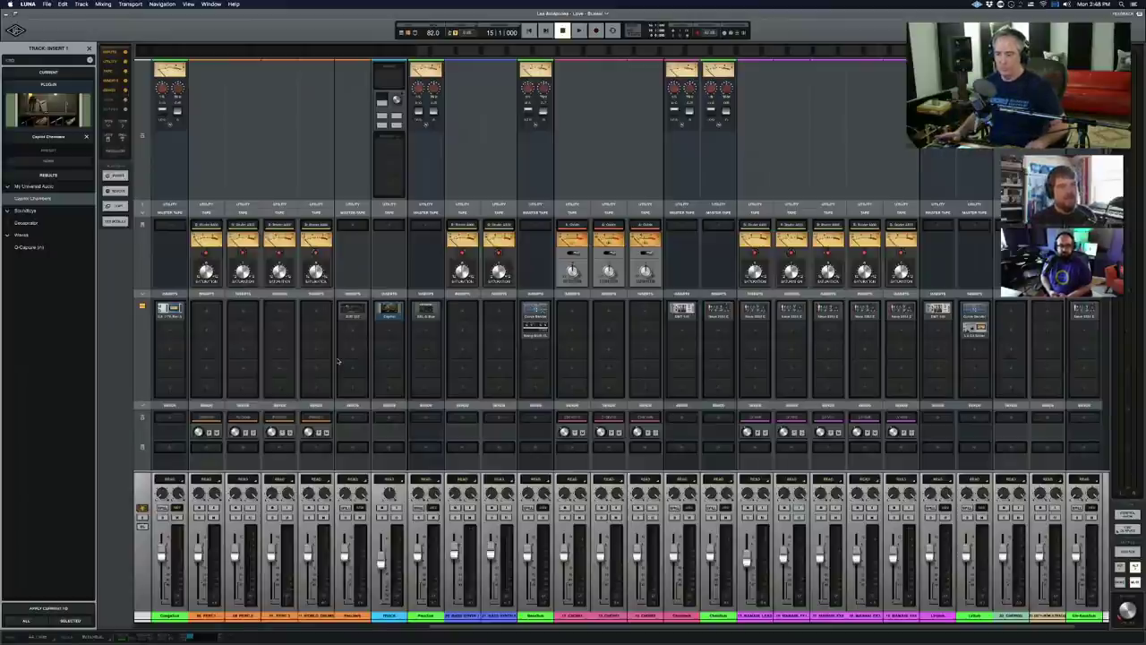
key("Delete")
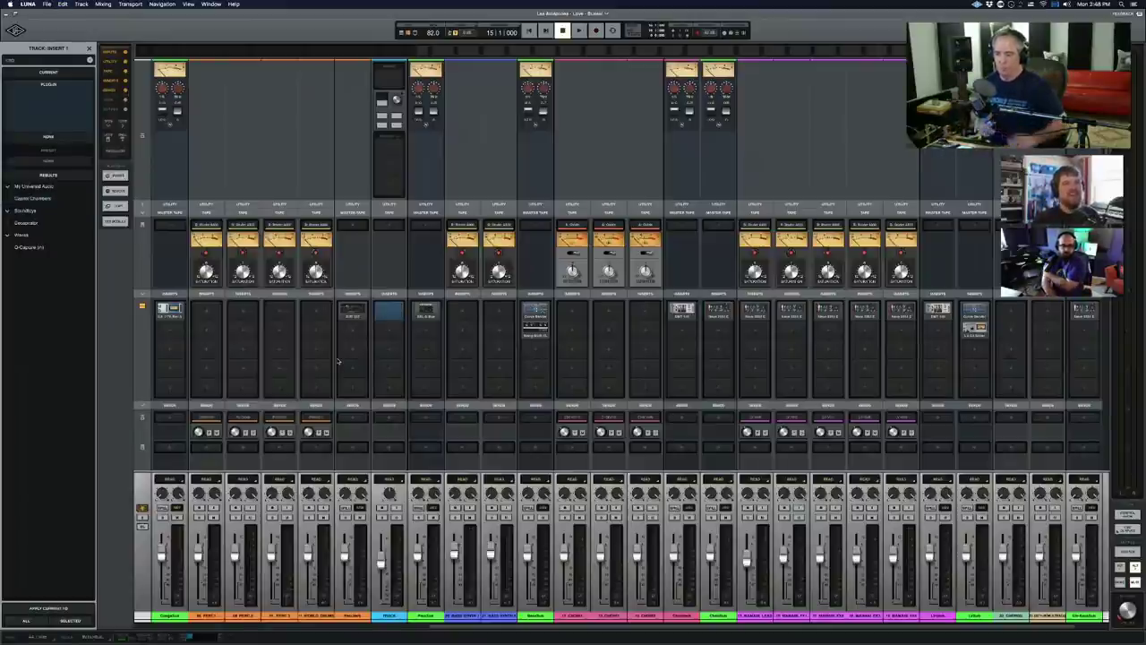
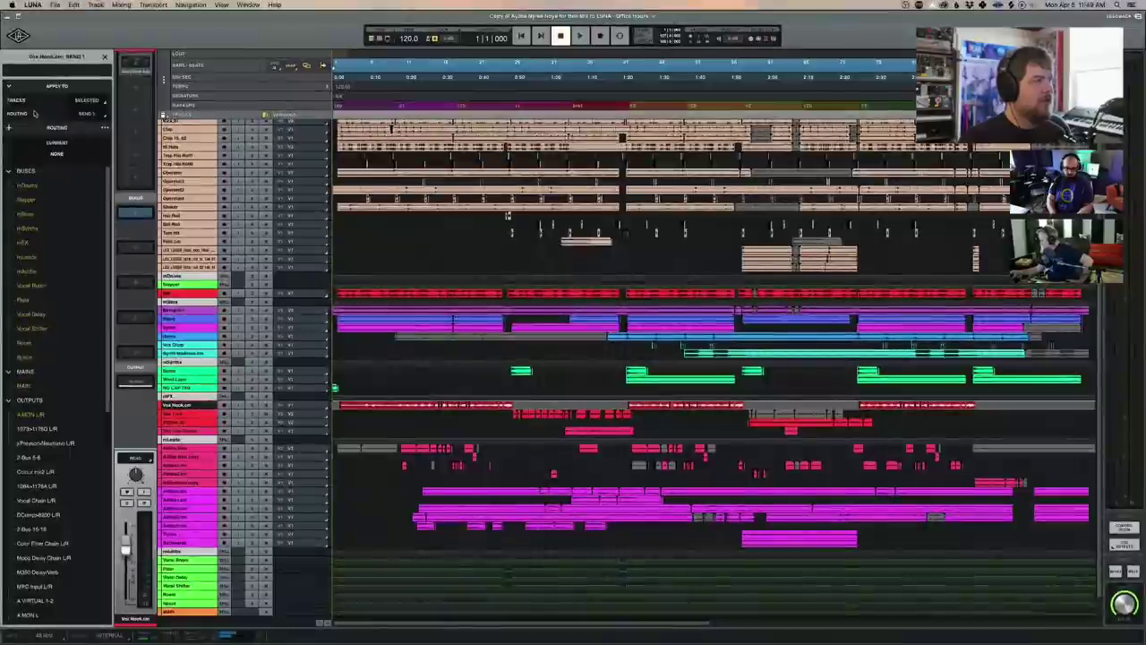
Step: Create a stereo bus named LeadVocal Process with no summing on Send 1 of the Vox Hook track
left_click(56, 128)
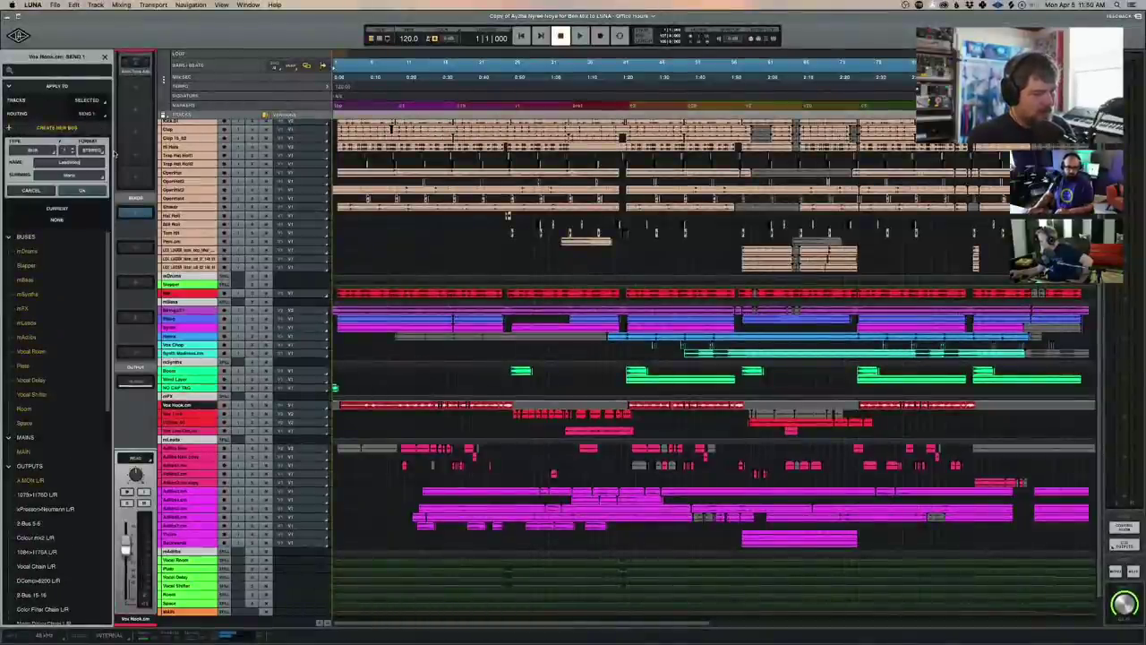
type("Processing")
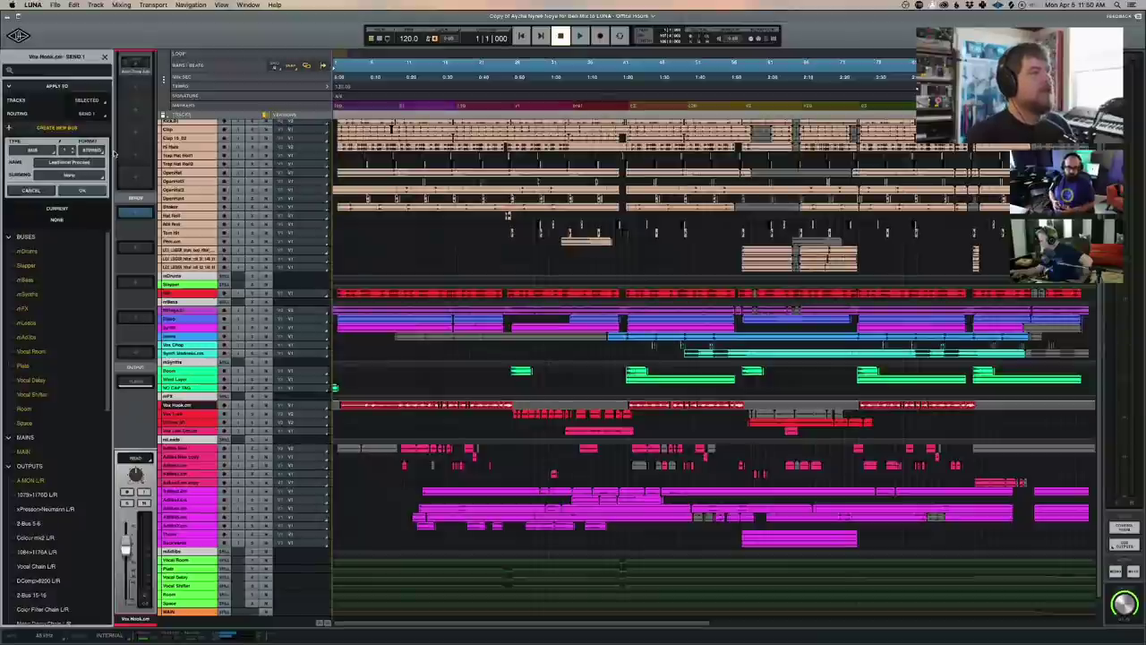
key("Return")
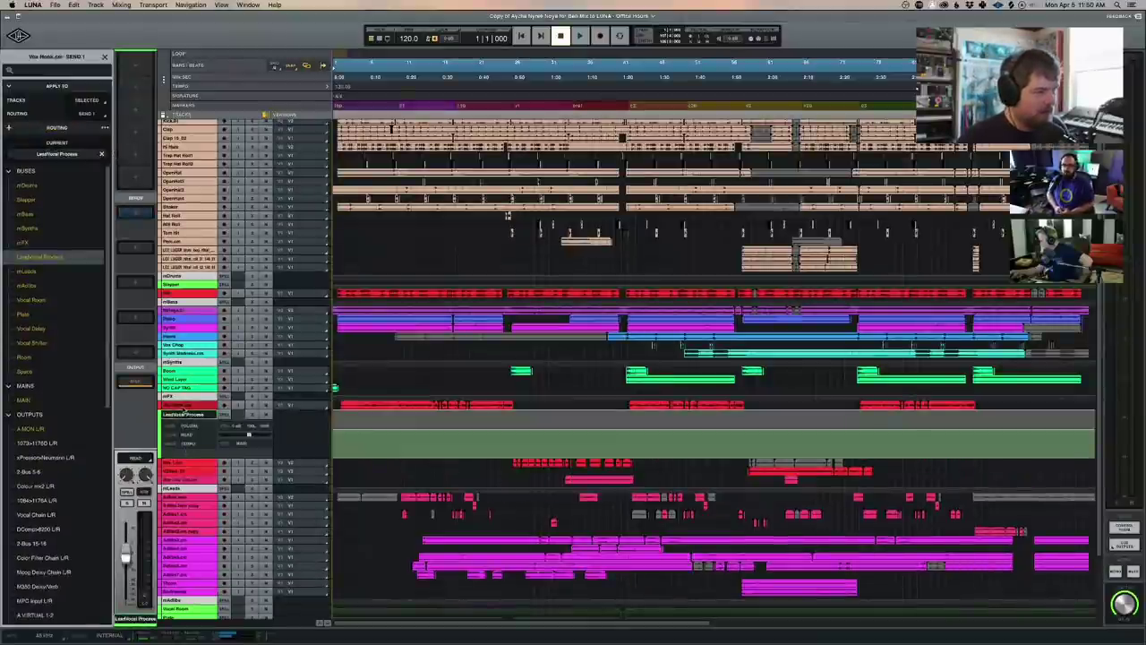
Step: Add Vocal Room, Plate and Vocal Delay alongside LeadVocal Process as destinations of Send 1 on the Vox Hook track
left_click(141, 219)
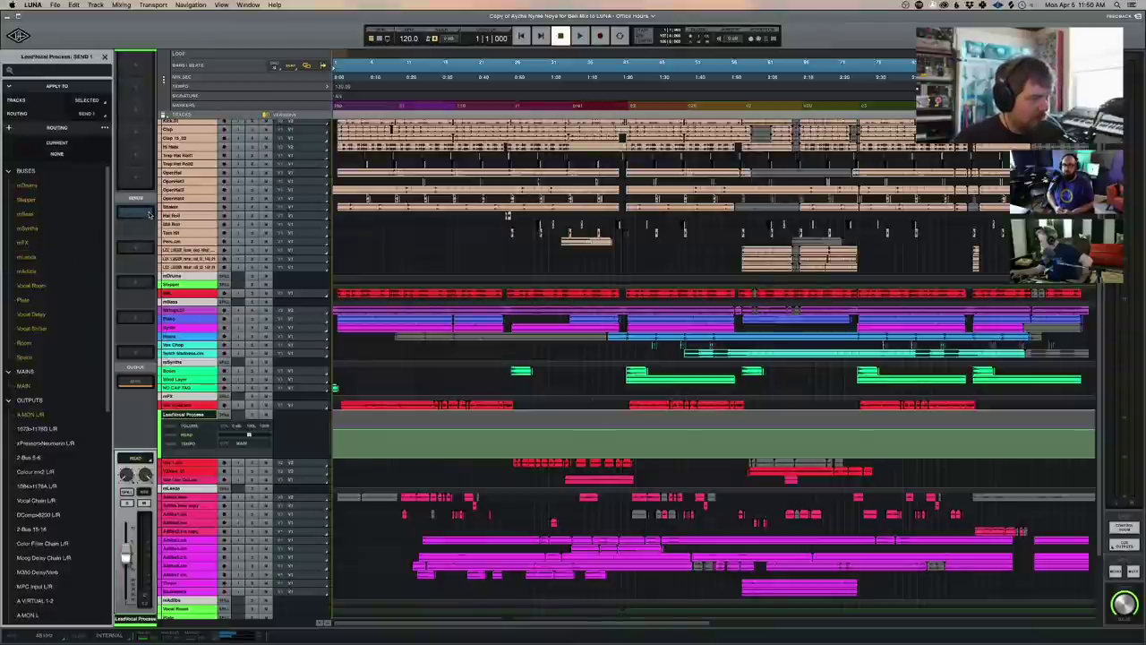
left_click(179, 405)
left_click(184, 415)
left_click(188, 406)
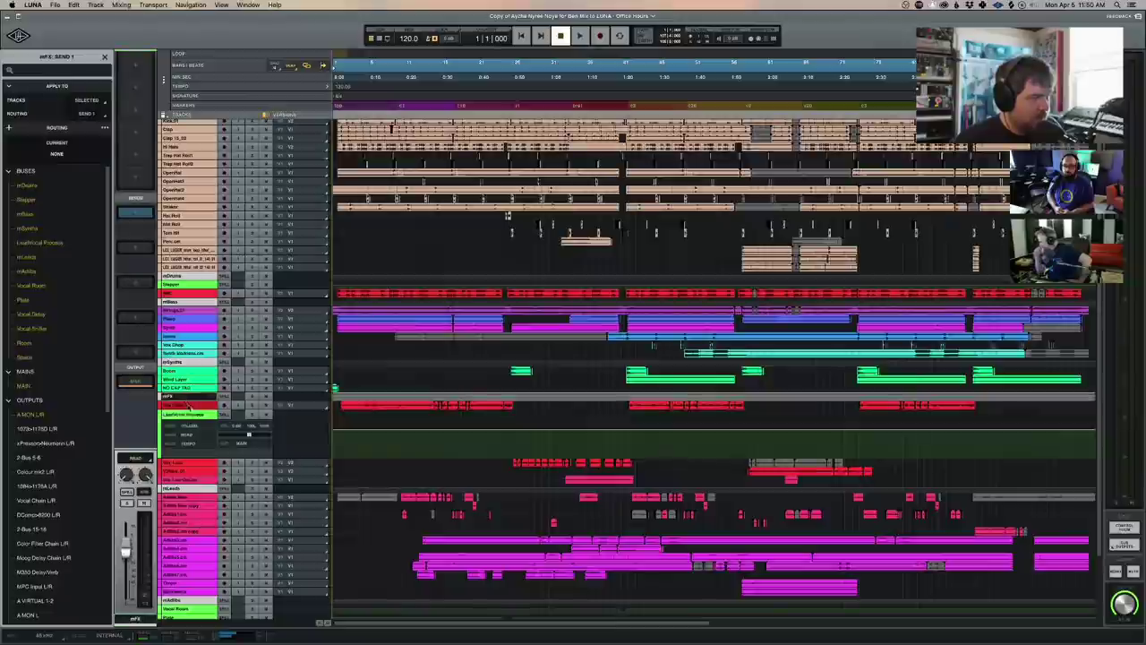
left_click(188, 406)
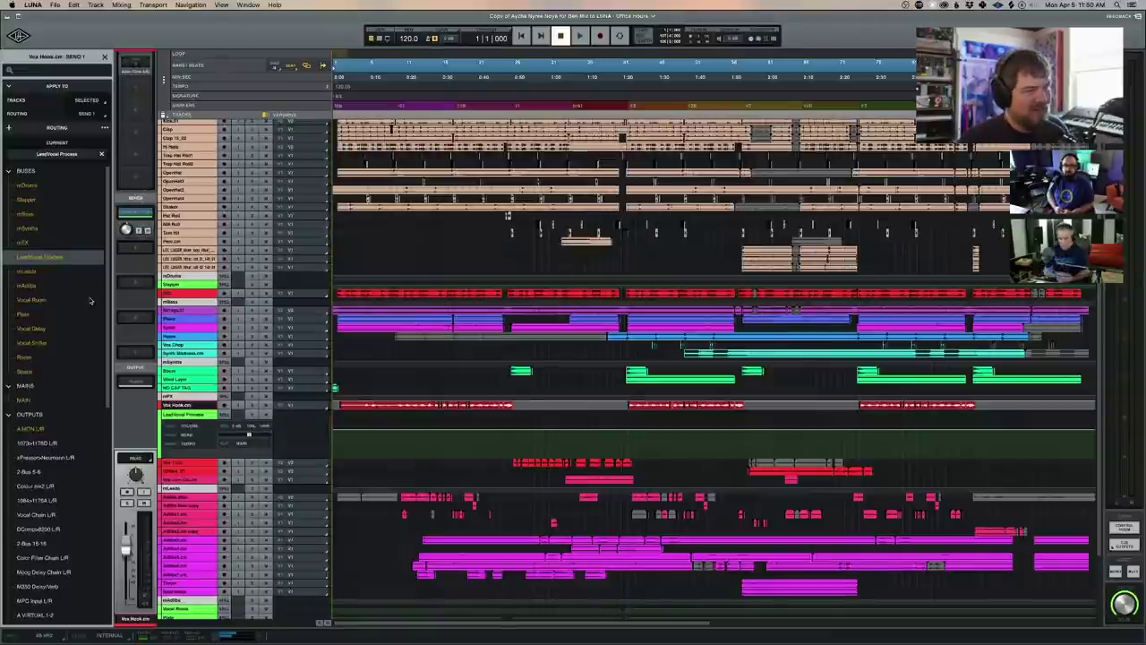
left_click(36, 301)
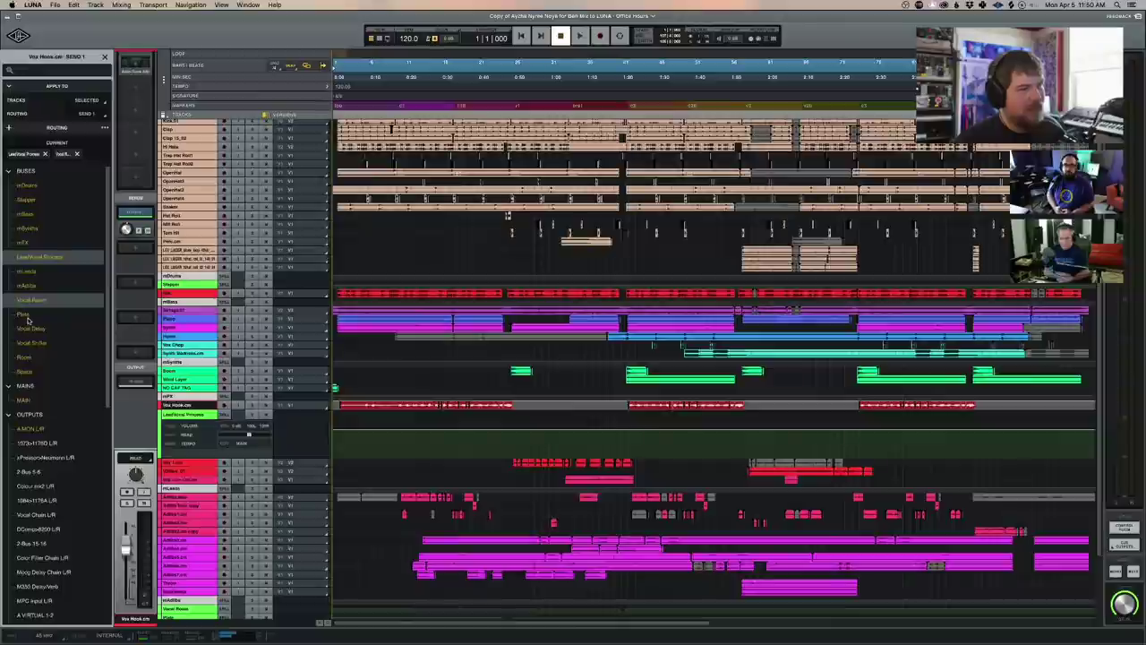
left_click(27, 315)
left_click(45, 331)
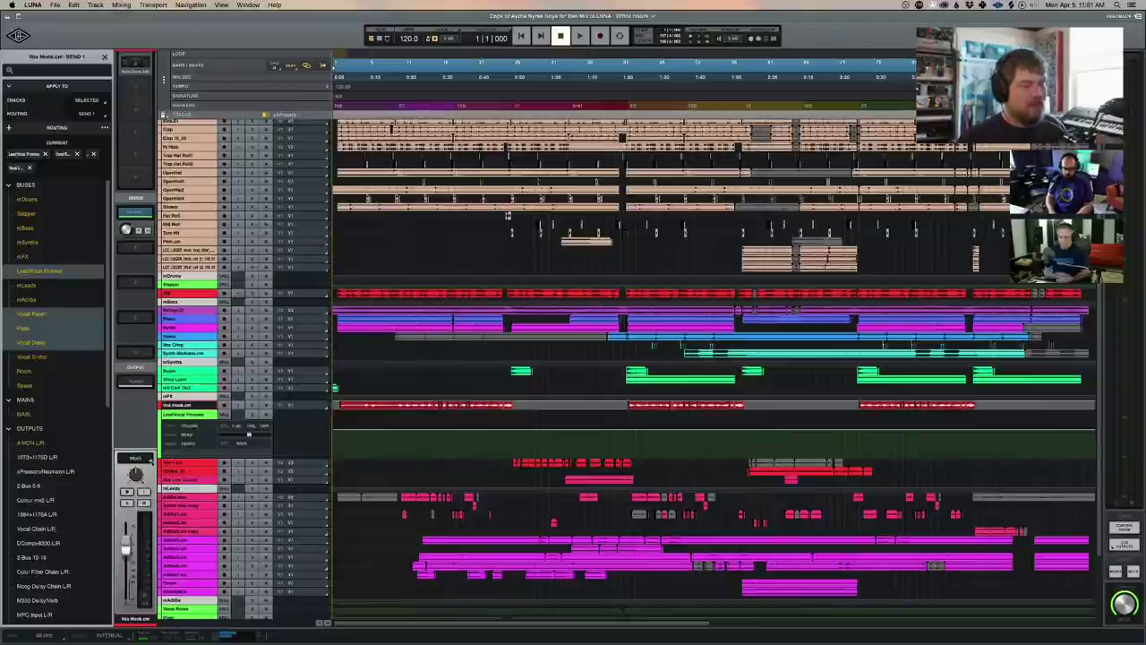
Step: Select the Vocal Room bus and show it with the neighbouring effect buses in the mixer view
scroll(190, 598, "down", 3)
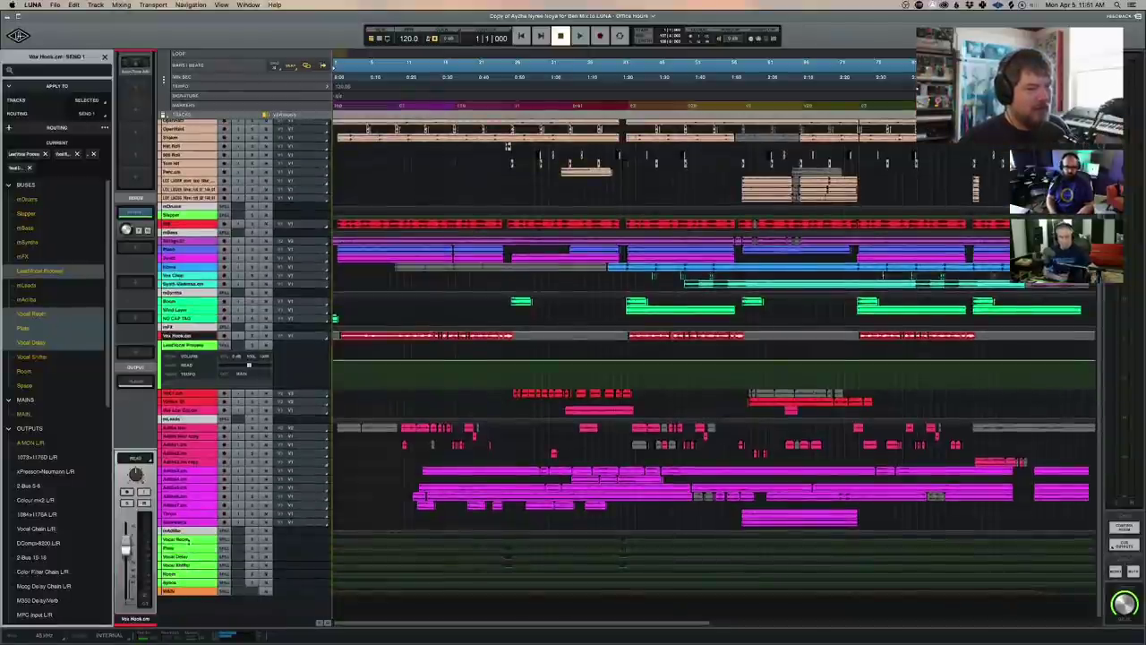
left_click(184, 541)
key("super+equal")
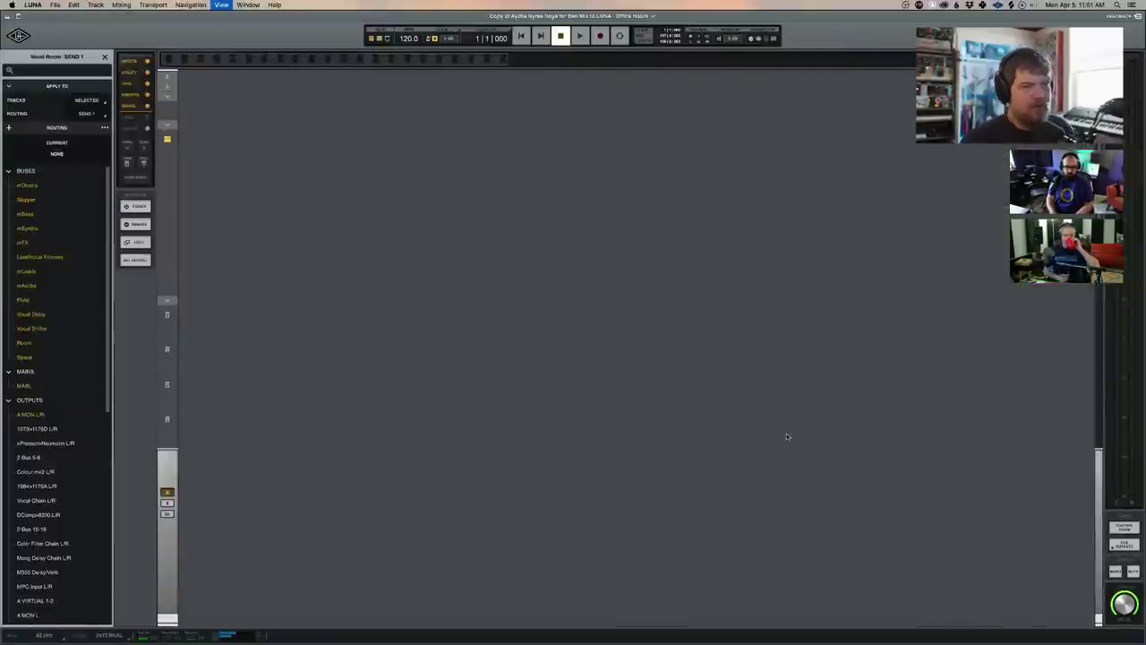
scroll(812, 626, "right", 2)
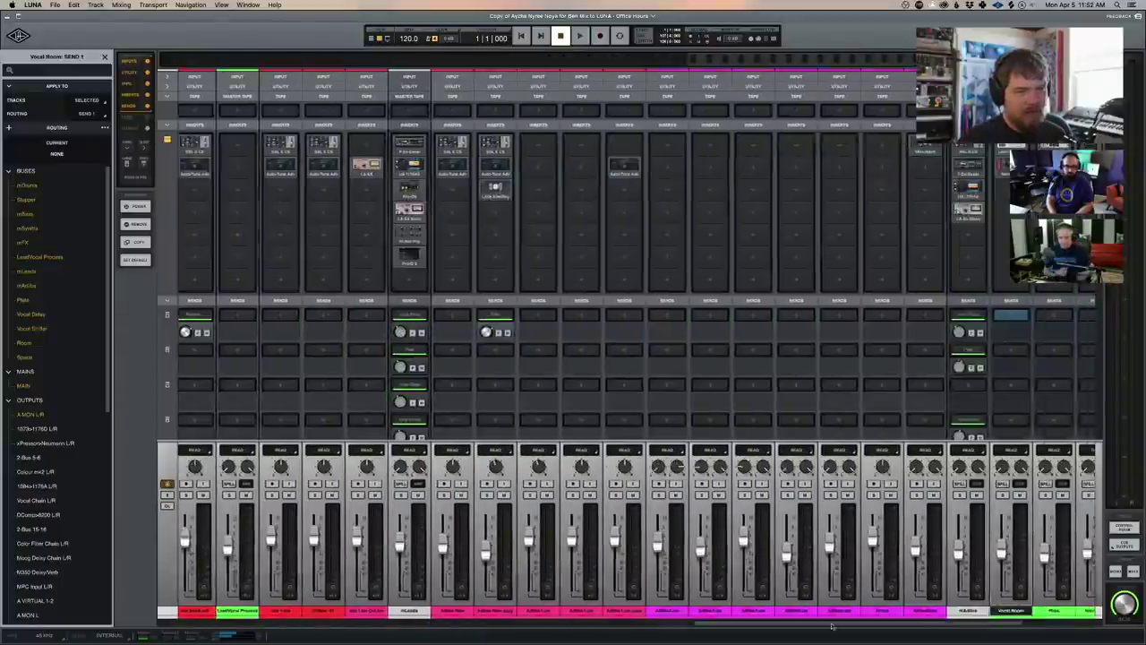
scroll(812, 626, "right", 5)
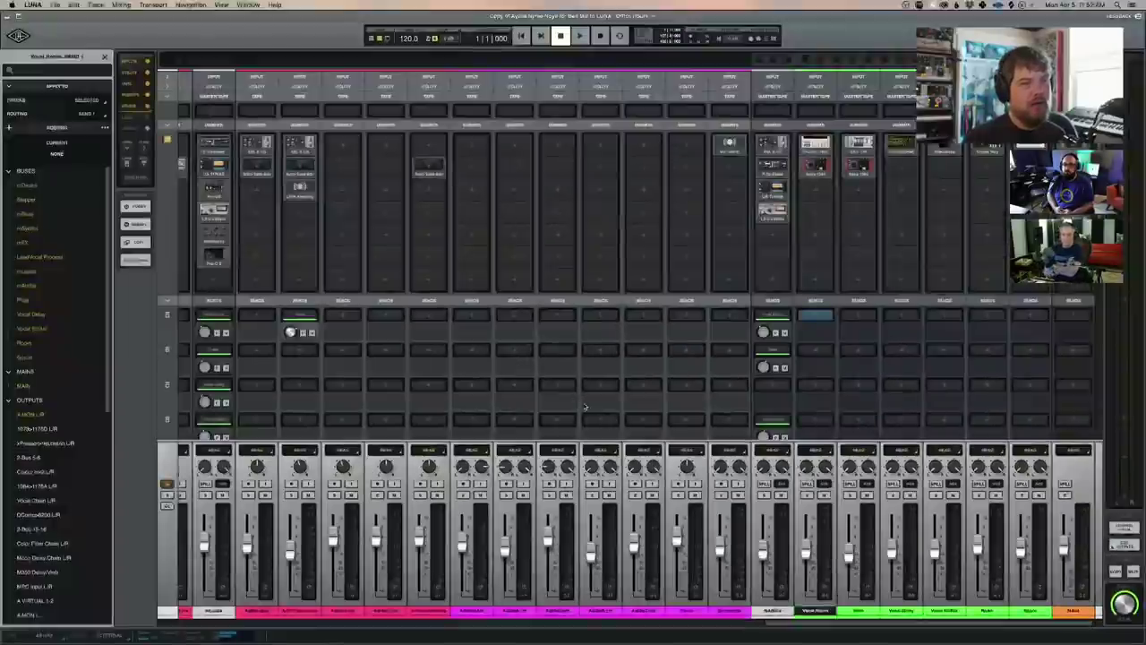
Step: Examine the sends across the instrument and vocal channels, collapsing the Send 2 row from full faders to compact knobs
scroll(324, 395, "left", 5)
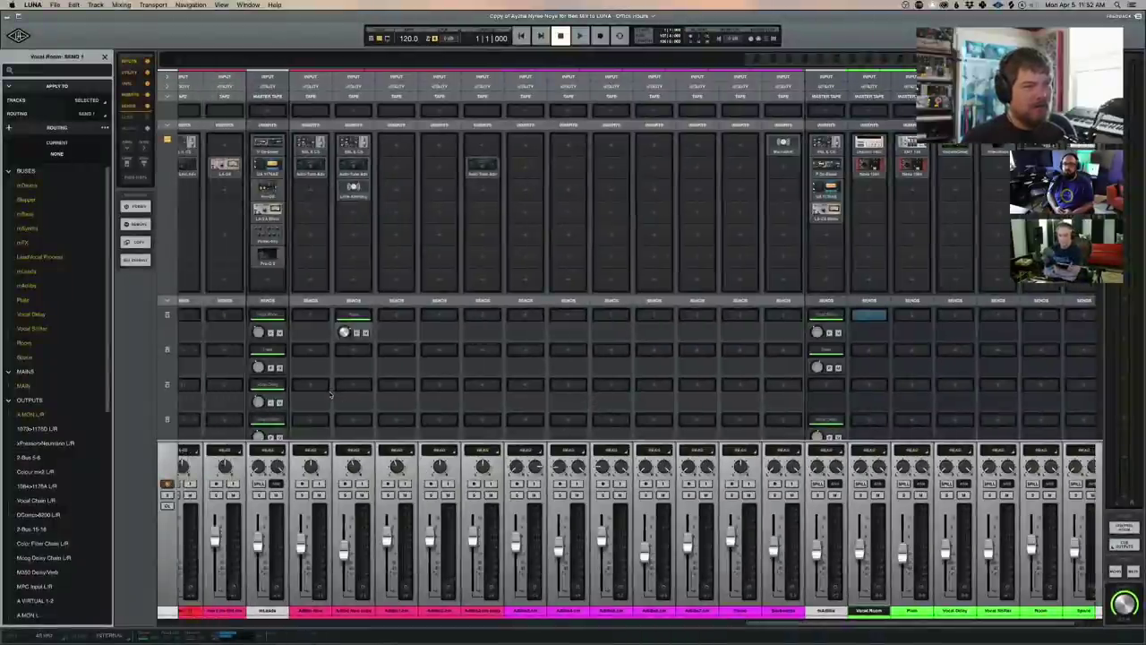
scroll(324, 394, "left", 10)
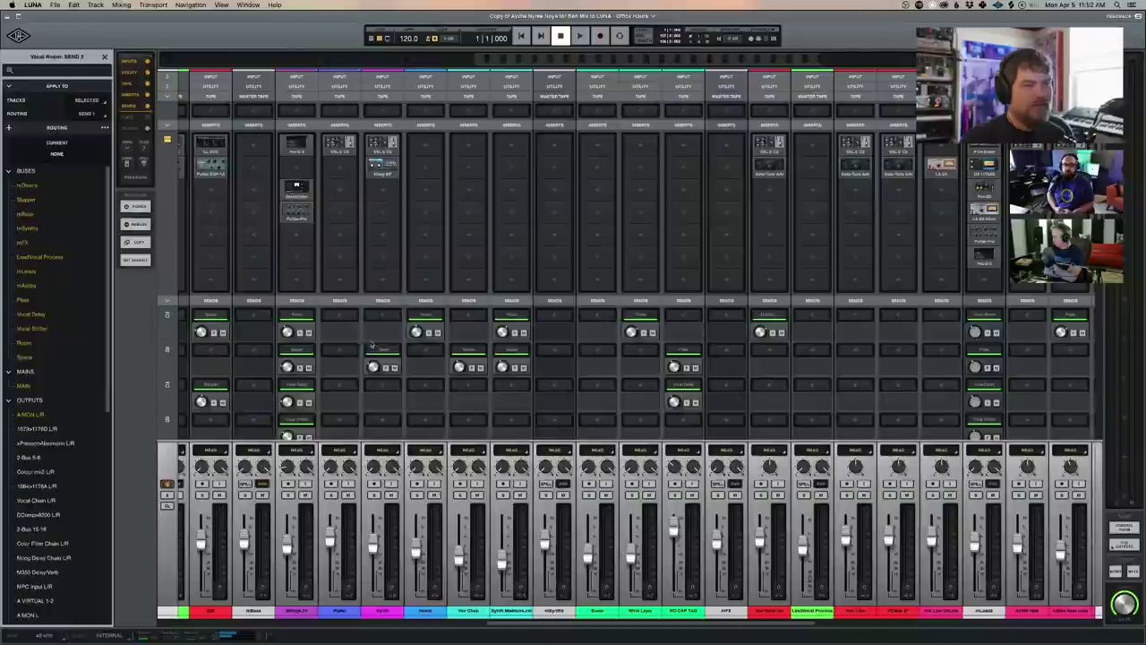
scroll(336, 377, "down", 2)
scroll(335, 377, "down", 2)
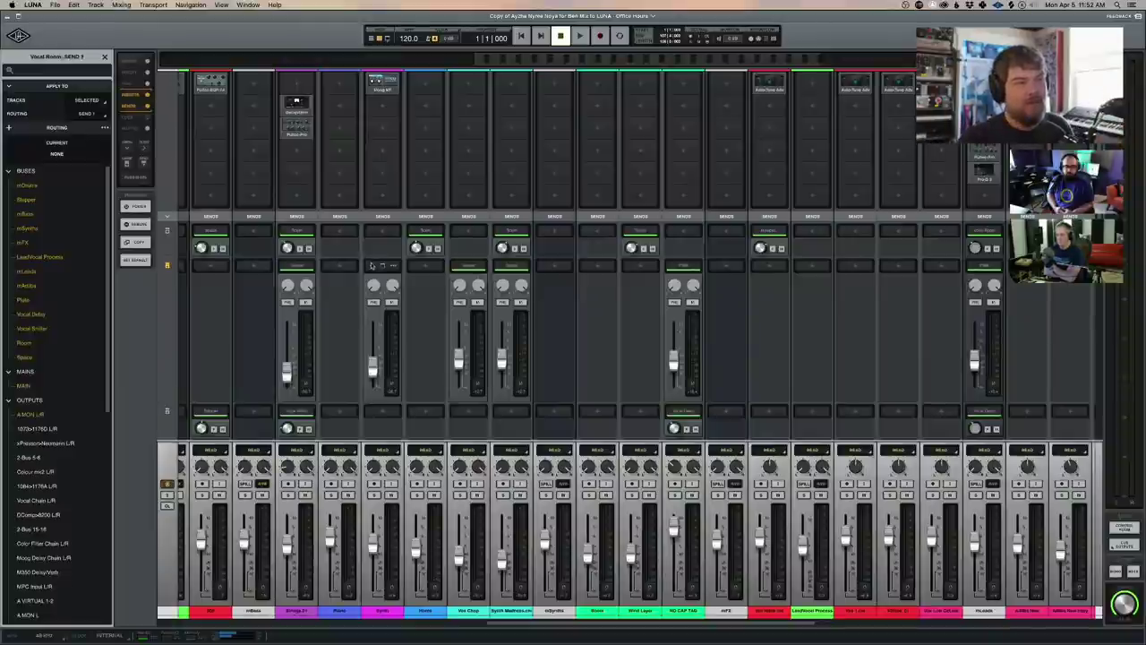
left_click(382, 266)
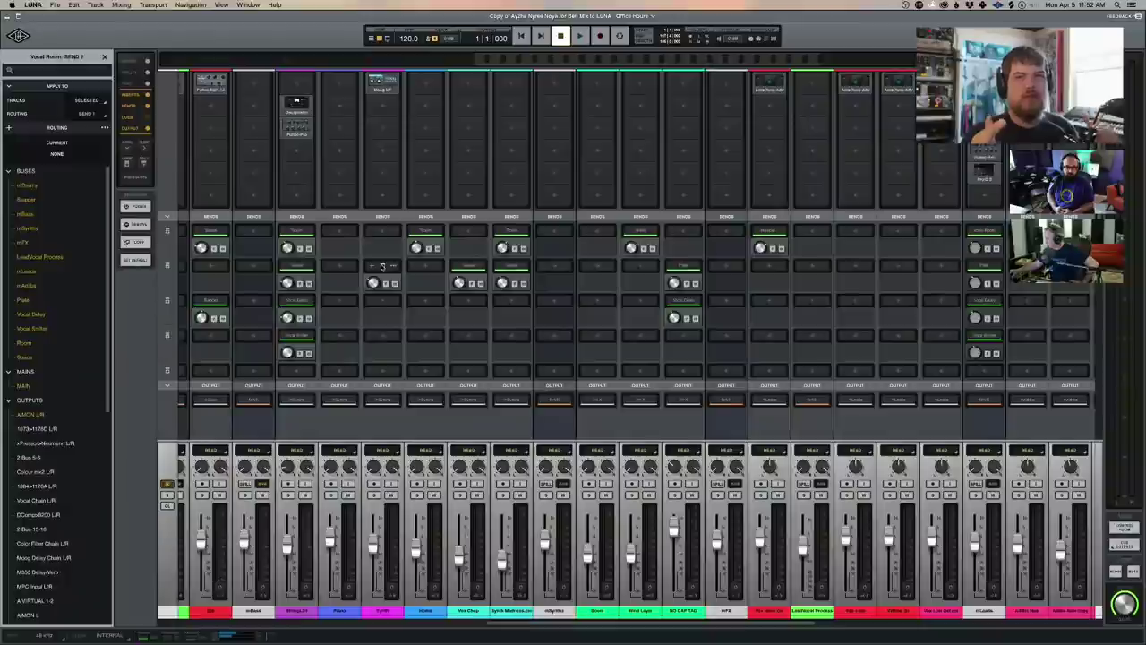
scroll(626, 313, "up", 5)
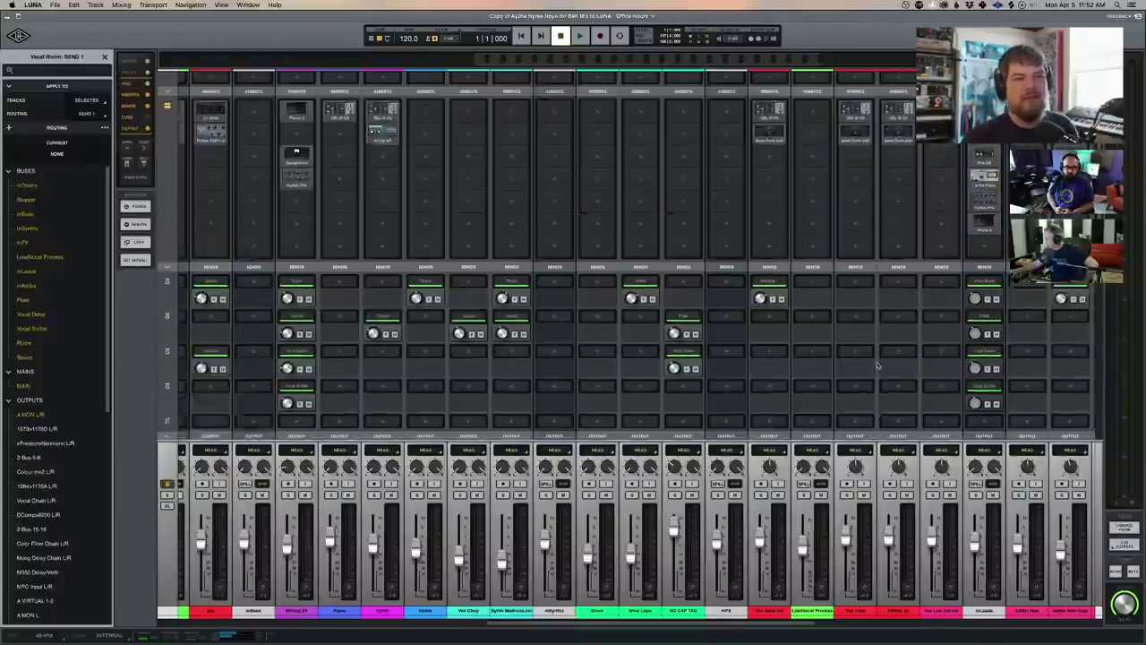
Step: Inspect the Lexicon reverb on the Vocal Room bus's first insert, moving its window aside and closing it
scroll(879, 358, "right", 5)
scroll(879, 355, "right", 10)
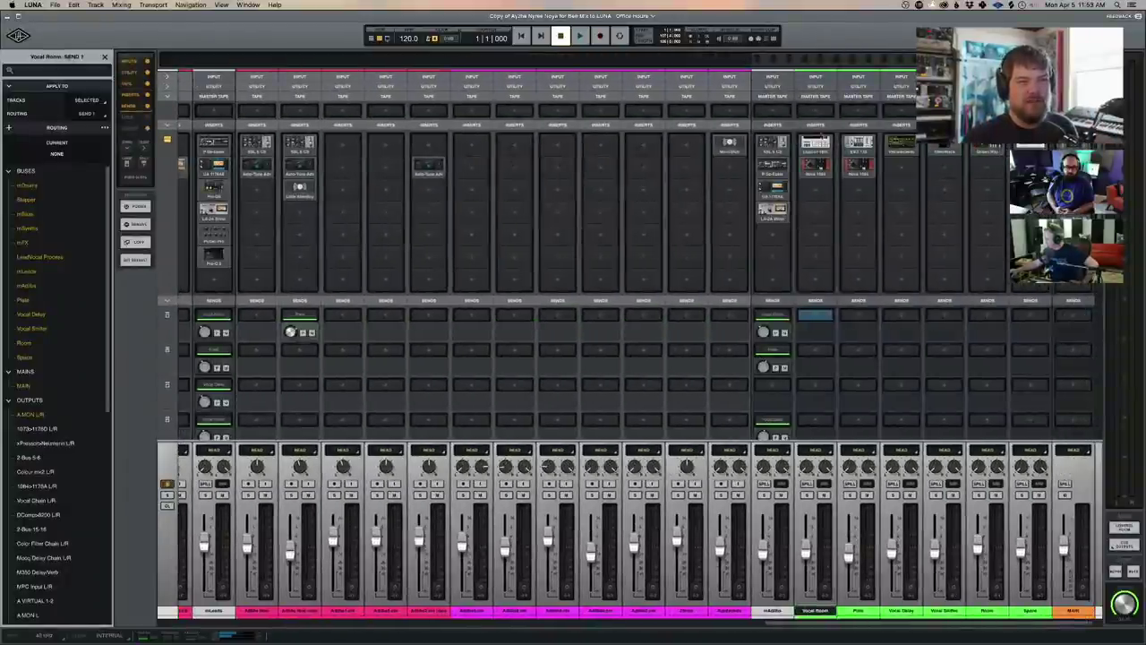
left_click(816, 145)
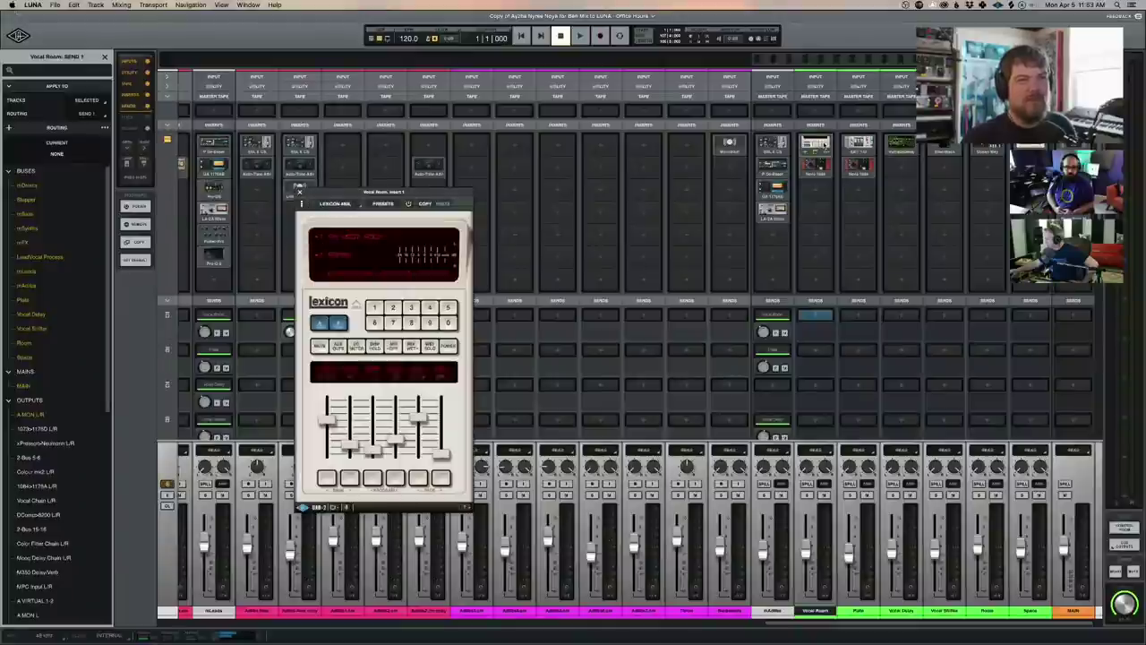
left_click_drag(385, 192, 792, 186)
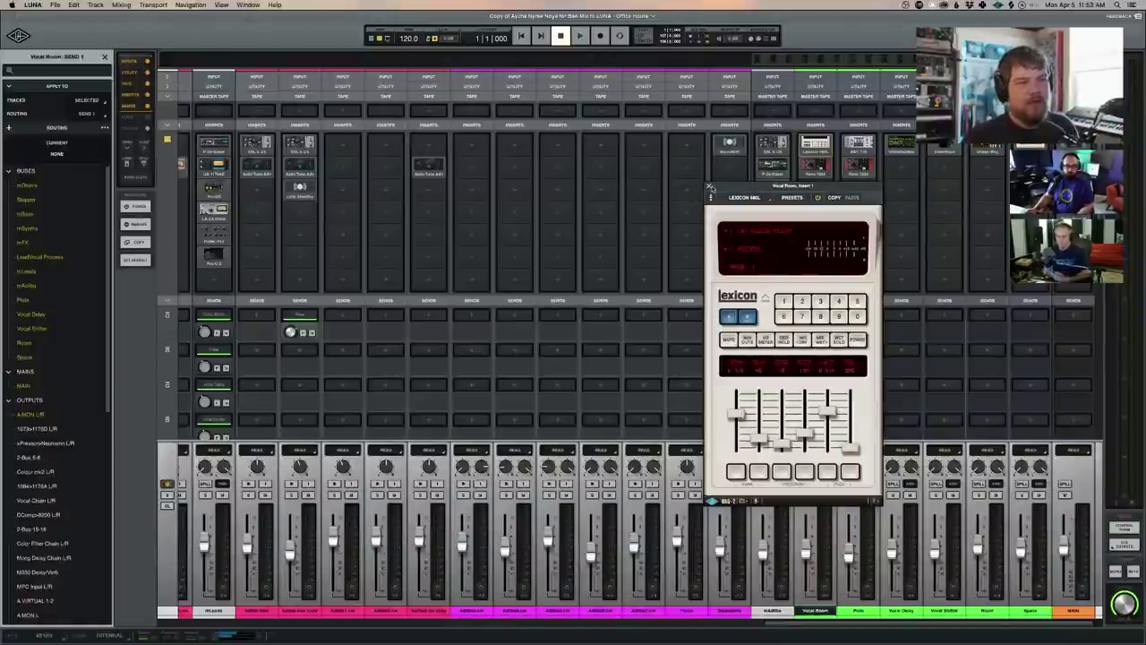
left_click(709, 186)
Step: Make LeadVocal Process the only destination of Vox Hook's Send 1 after trying Vocal Room, and expand the Send 1 row to full faders
scroll(573, 313, "down", 5)
scroll(474, 328, "left", 5)
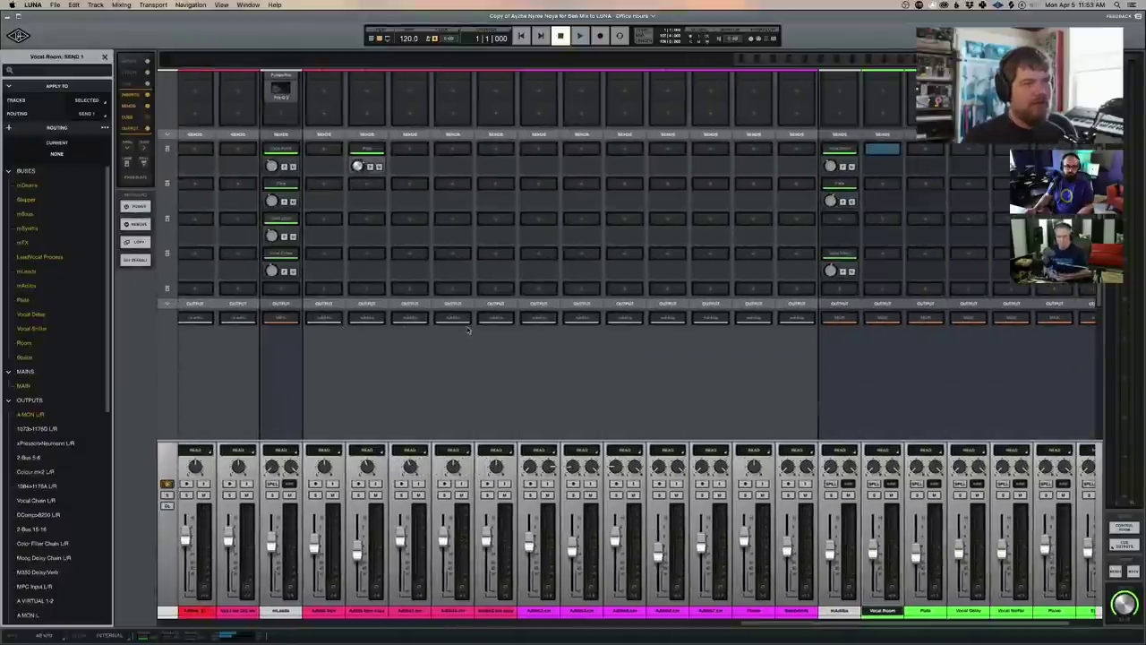
scroll(470, 328, "right", 5)
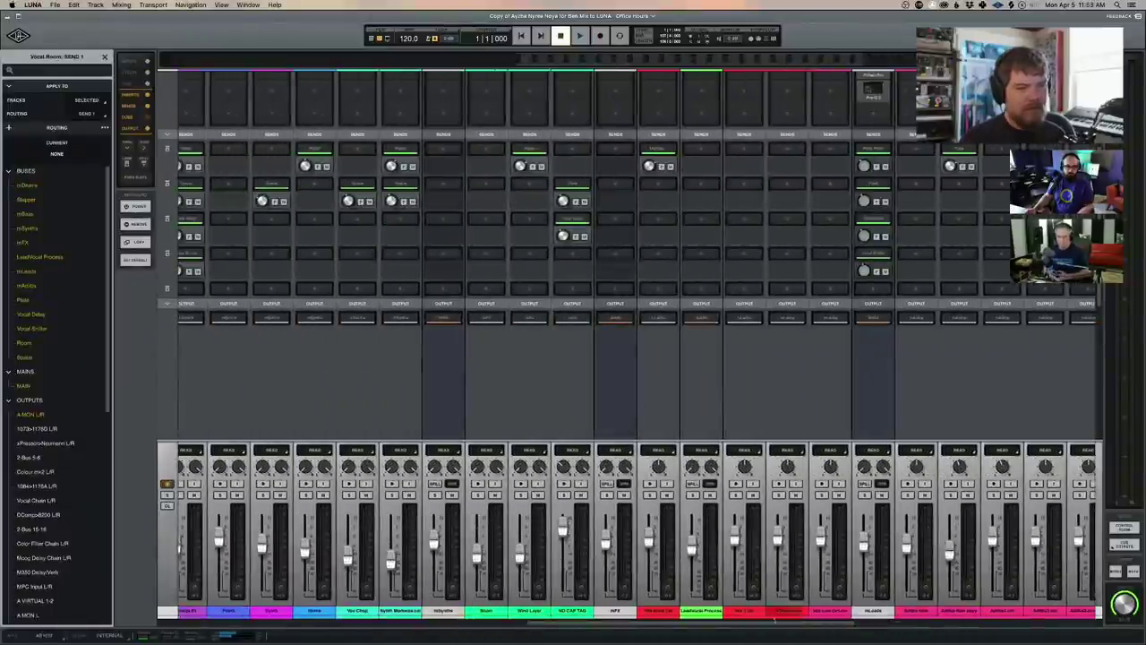
left_click(658, 148)
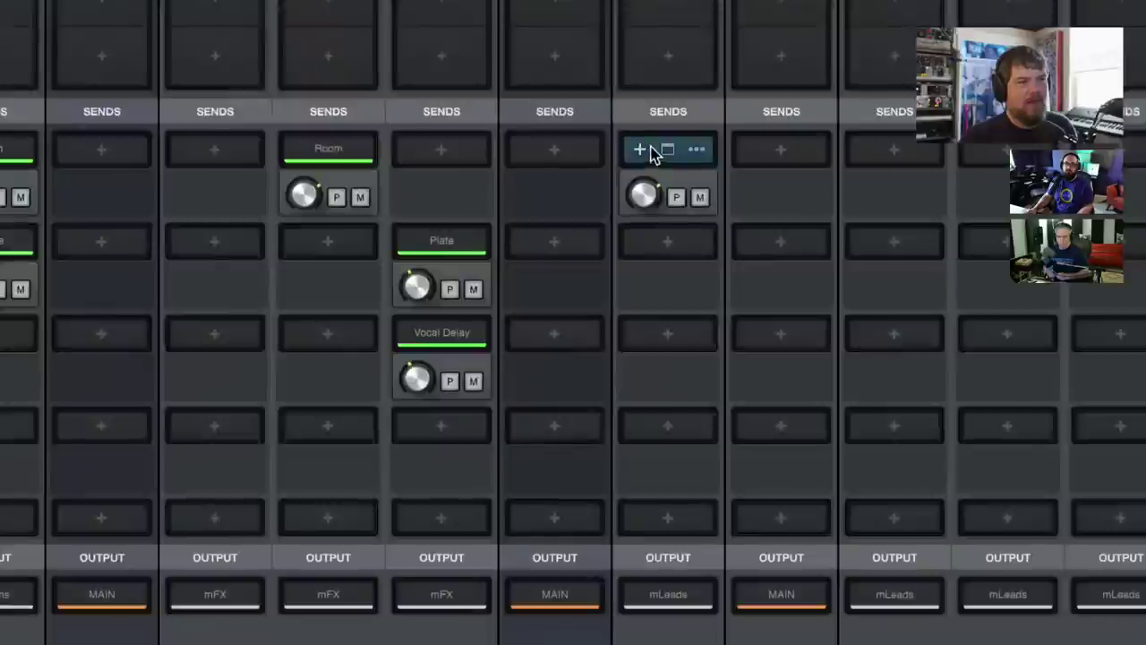
mouse_move(642, 197)
left_mouse_down()
mouse_move(648, 227)
mouse_move(652, 208)
left_mouse_up()
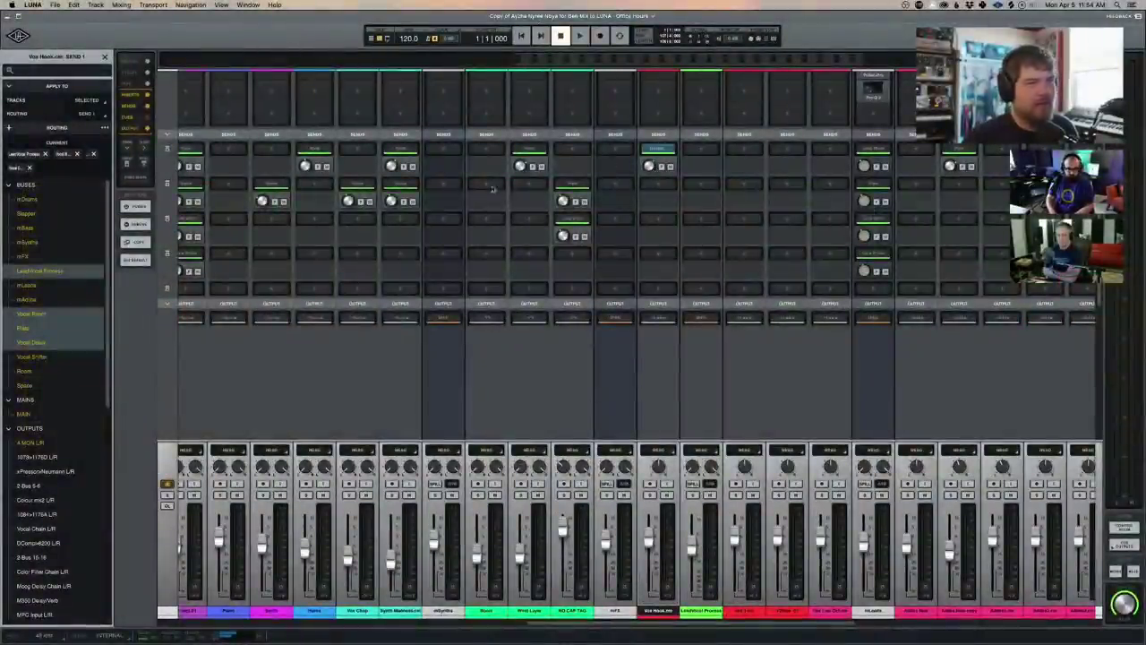
left_click(32, 301)
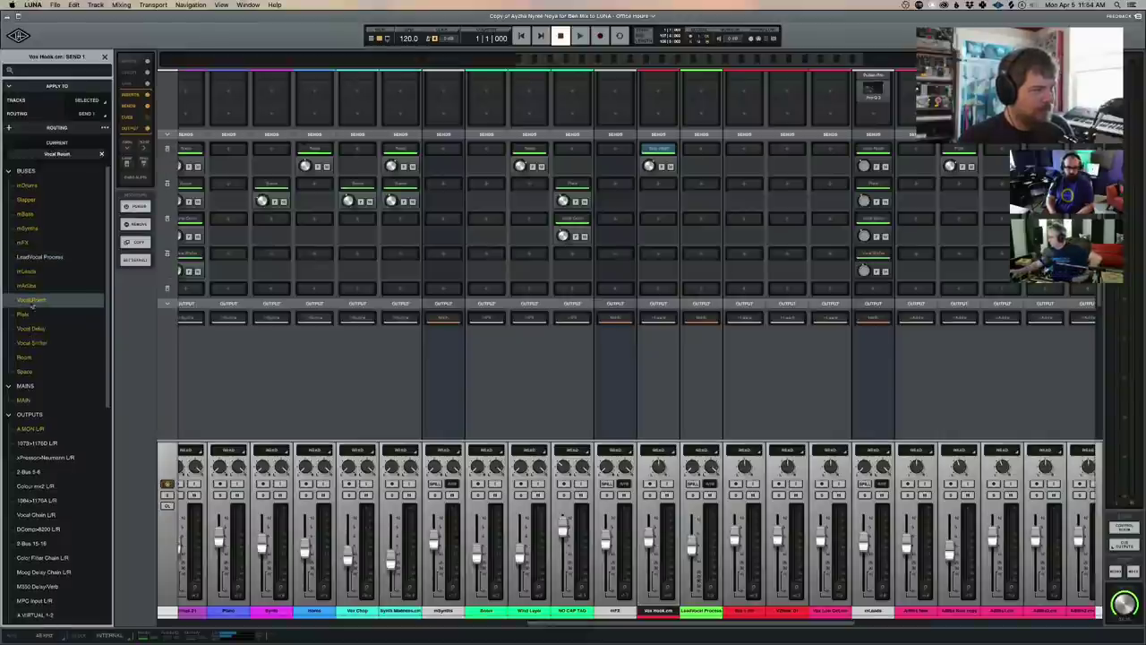
left_click(39, 257)
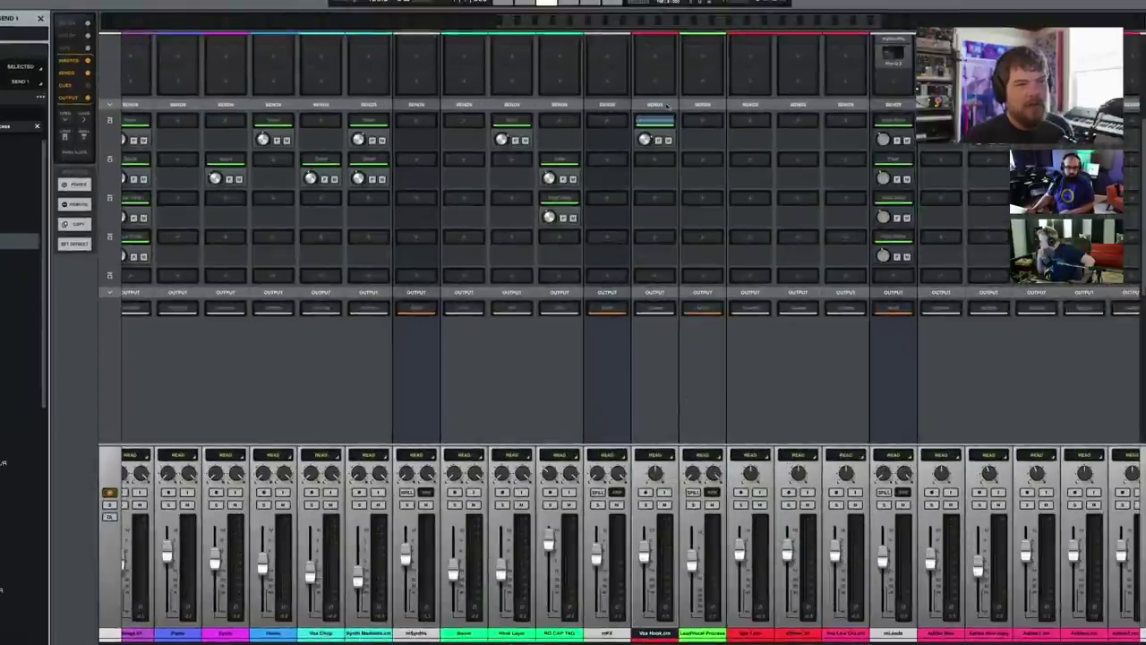
left_click(712, 89)
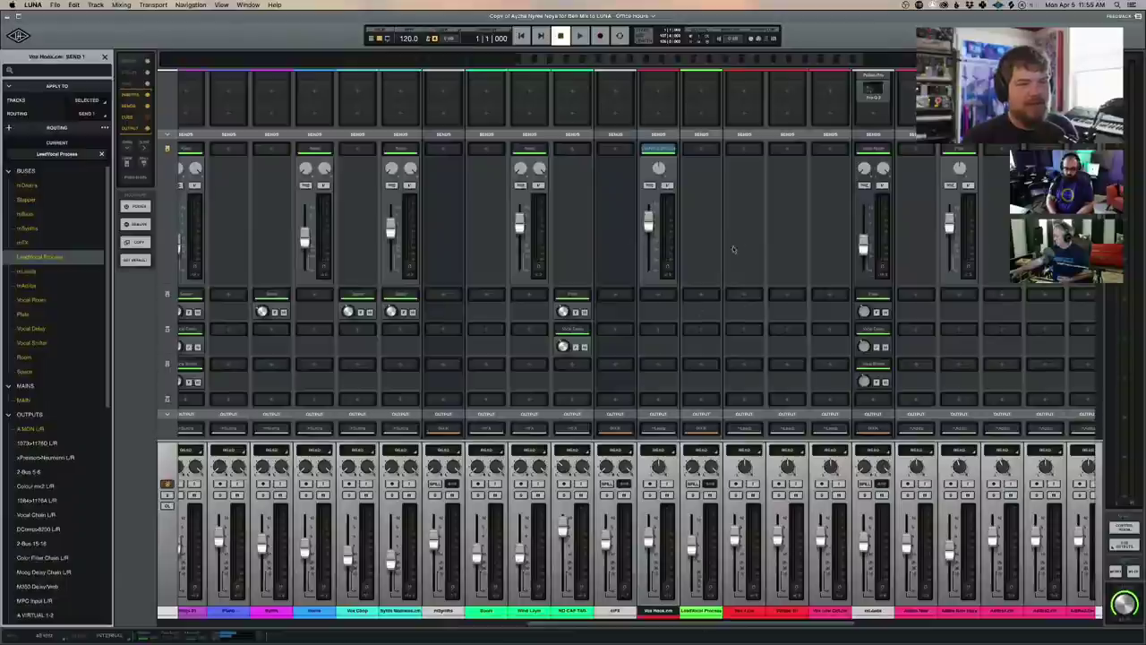
Step: Load the Dytronics Cyclosonic Panner on the third insert of the Vox Hook track and move its window to the middle
scroll(725, 277, "up", 4)
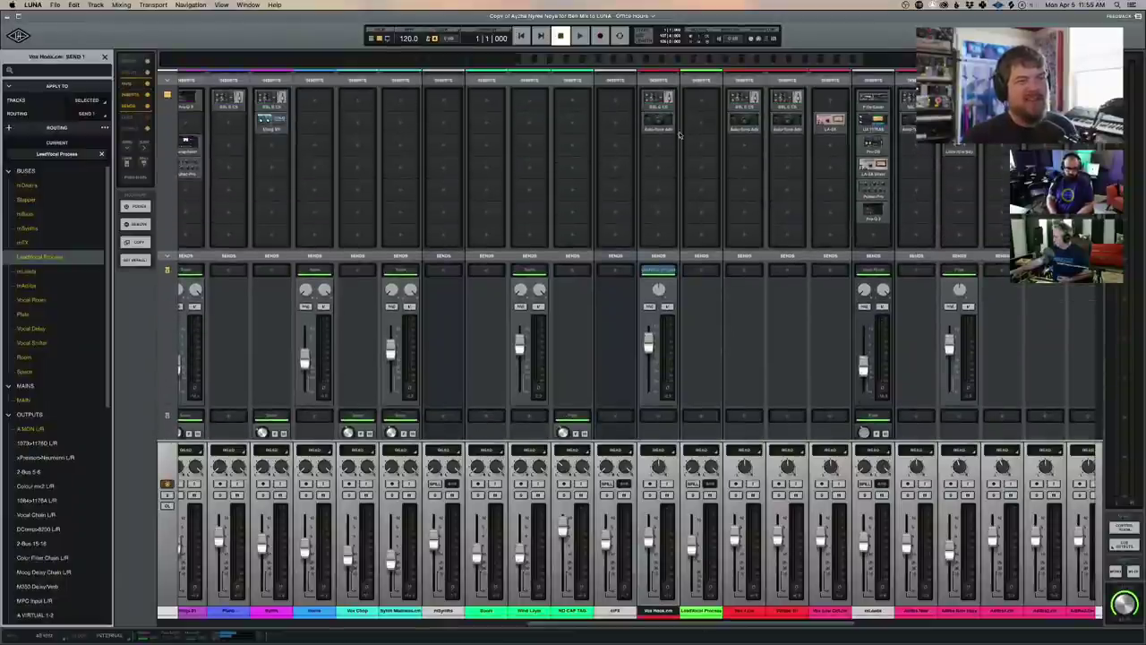
left_click(662, 154)
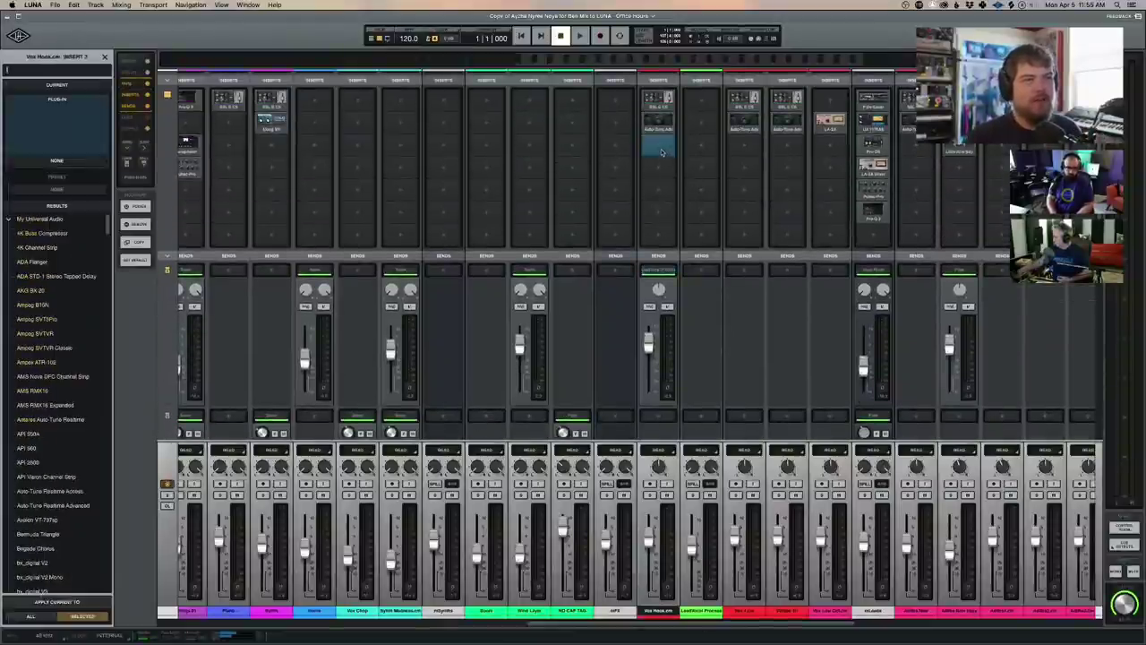
type("pan")
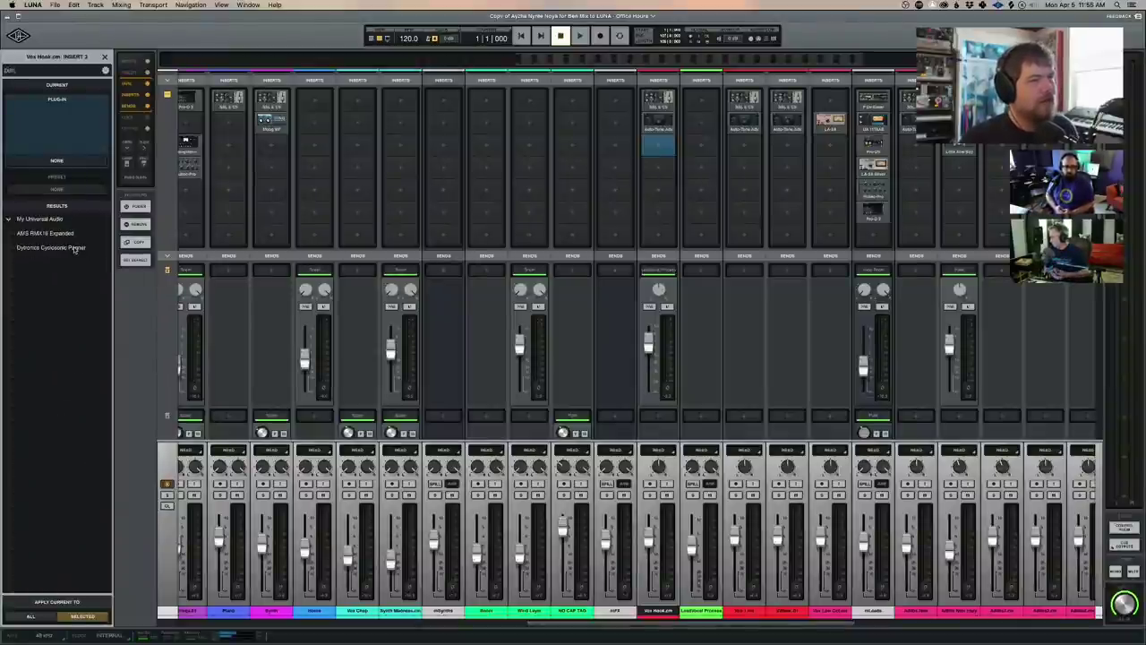
double_click(54, 248)
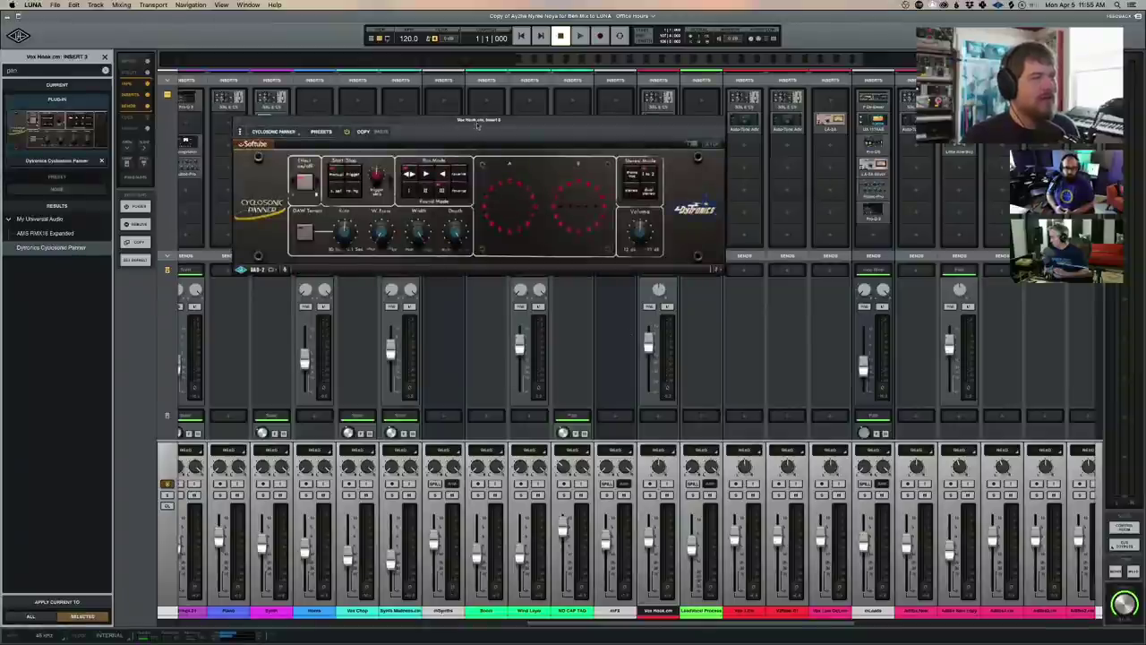
left_click_drag(498, 121, 764, 201)
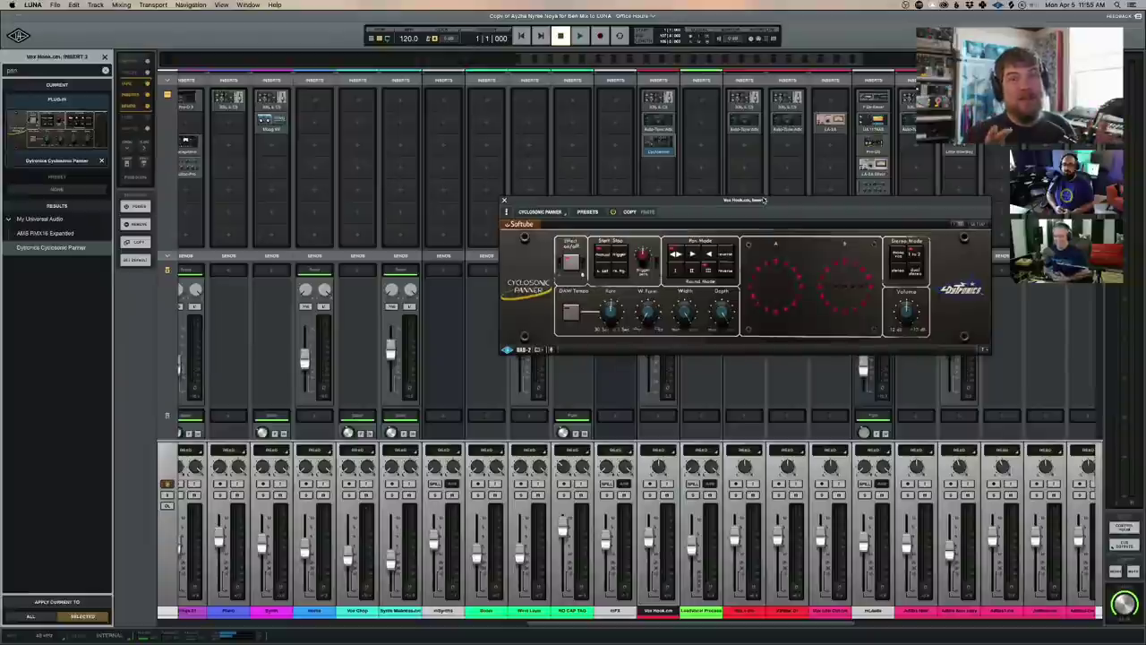
left_click_drag(764, 201, 634, 187)
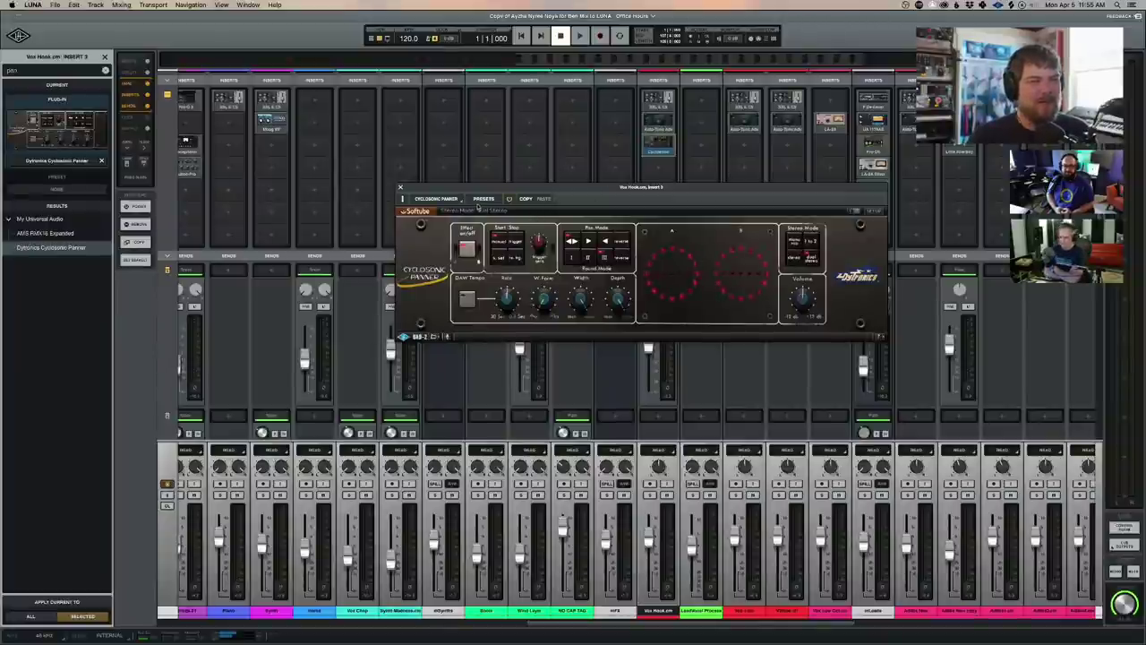
Step: Audition several user presets in the Cyclosonic Panner, load the Hat Dance preset, and close and reopen the plug-in window
left_click(482, 198)
left_click(40, 267)
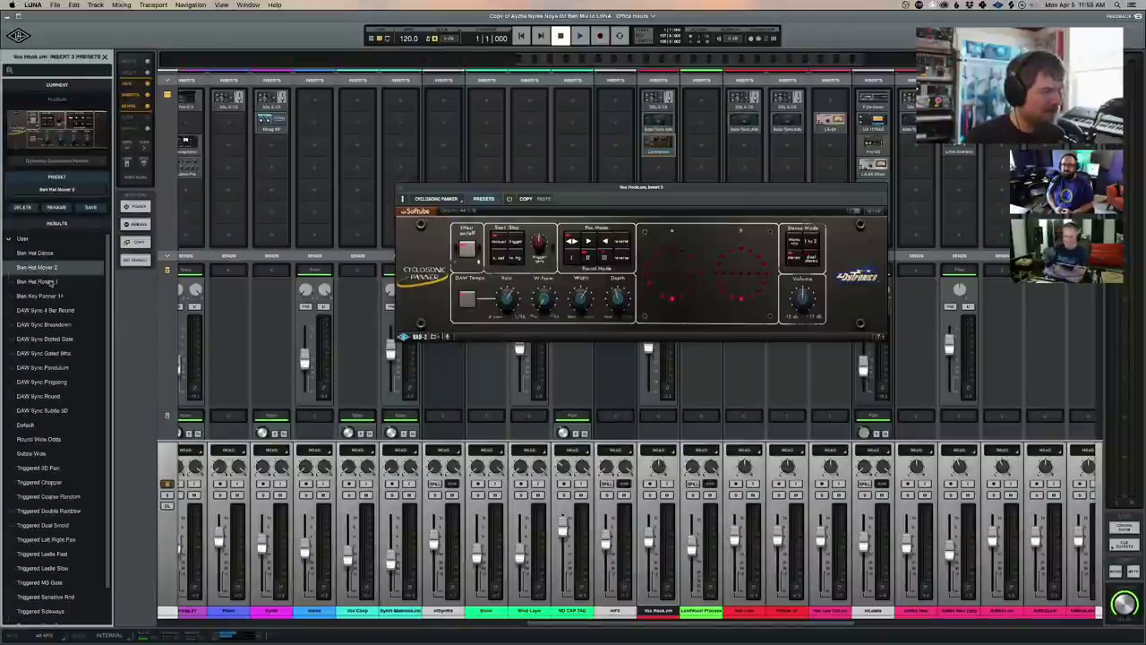
left_click(52, 281)
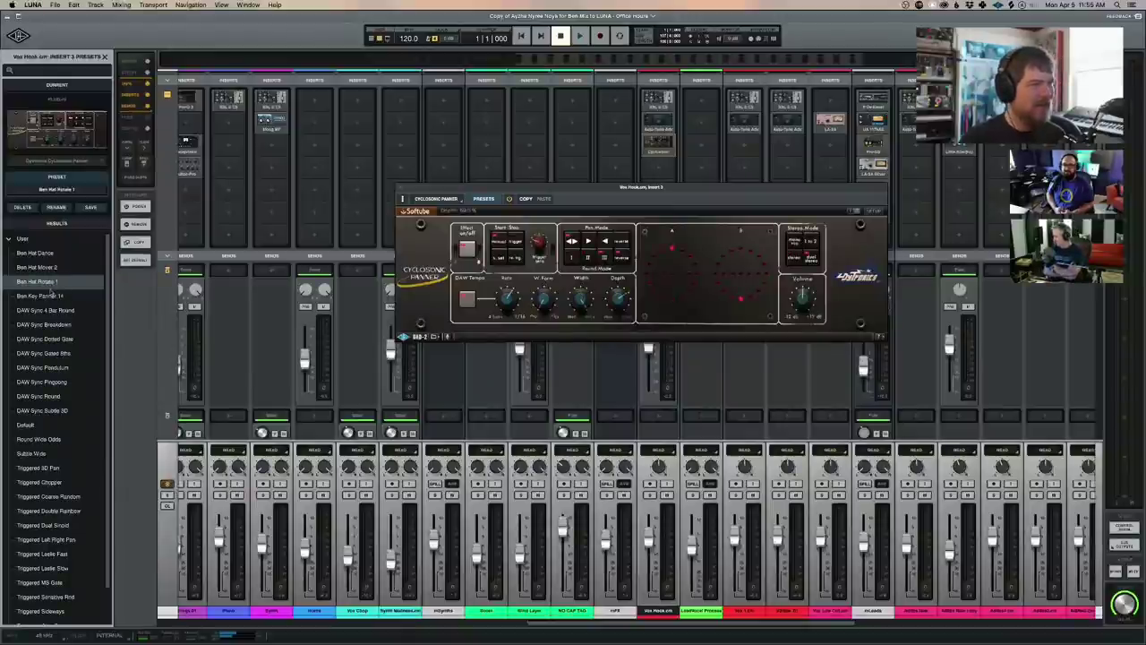
left_click(52, 296)
left_click(44, 267)
left_click(49, 253)
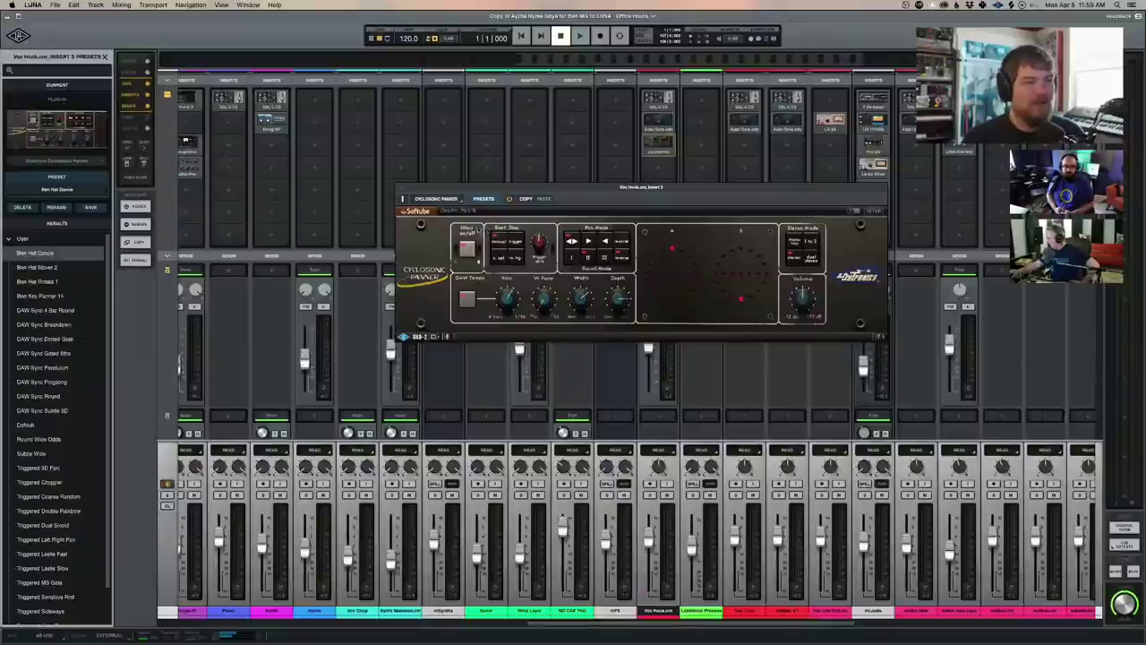
left_click(401, 197)
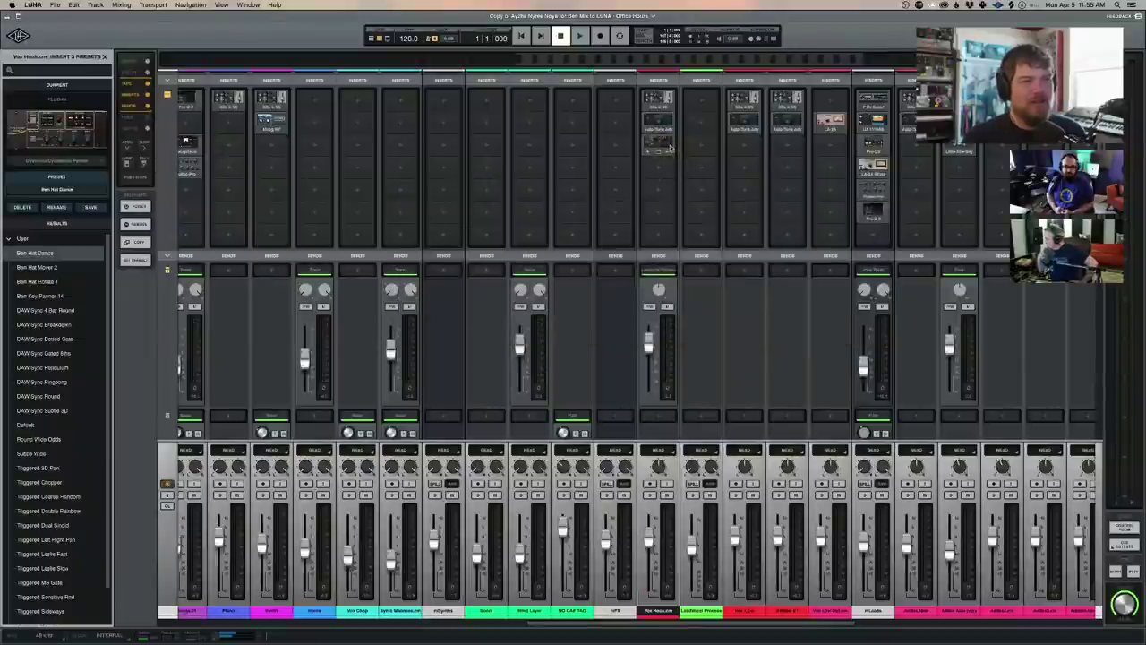
left_click(668, 143)
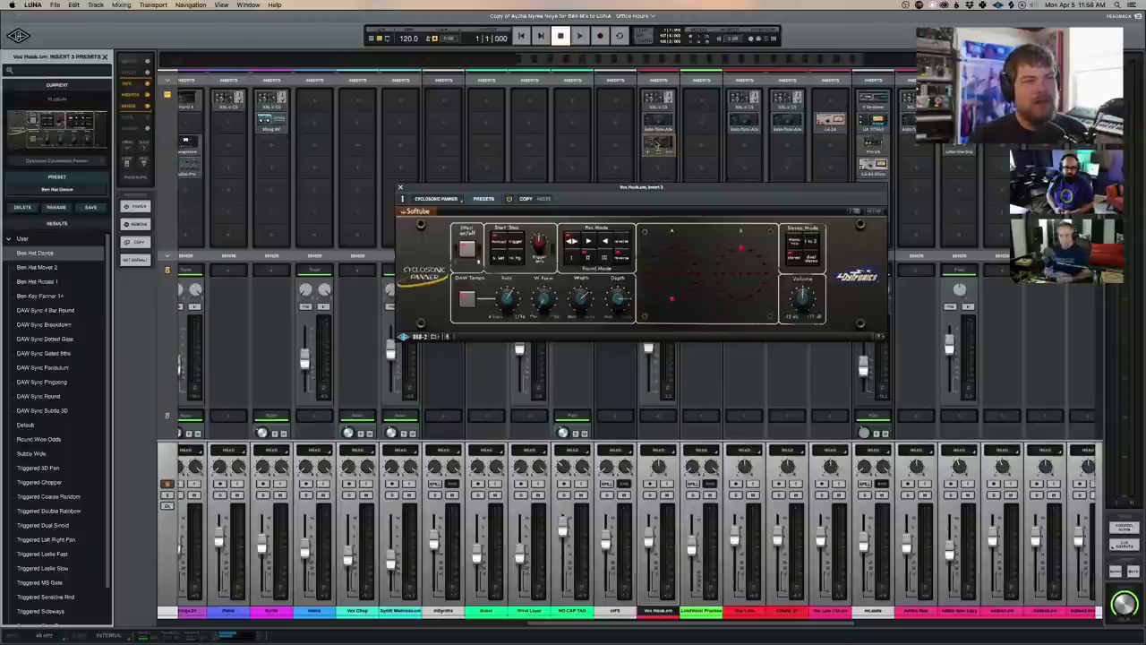
Step: Remove the Cyclosonic Panner from Vox Hook's third insert and load the Dytronics Cyclosonic Panner on LeadVocal Process's first insert, moving its window aside
right_click(664, 143)
left_click(673, 212)
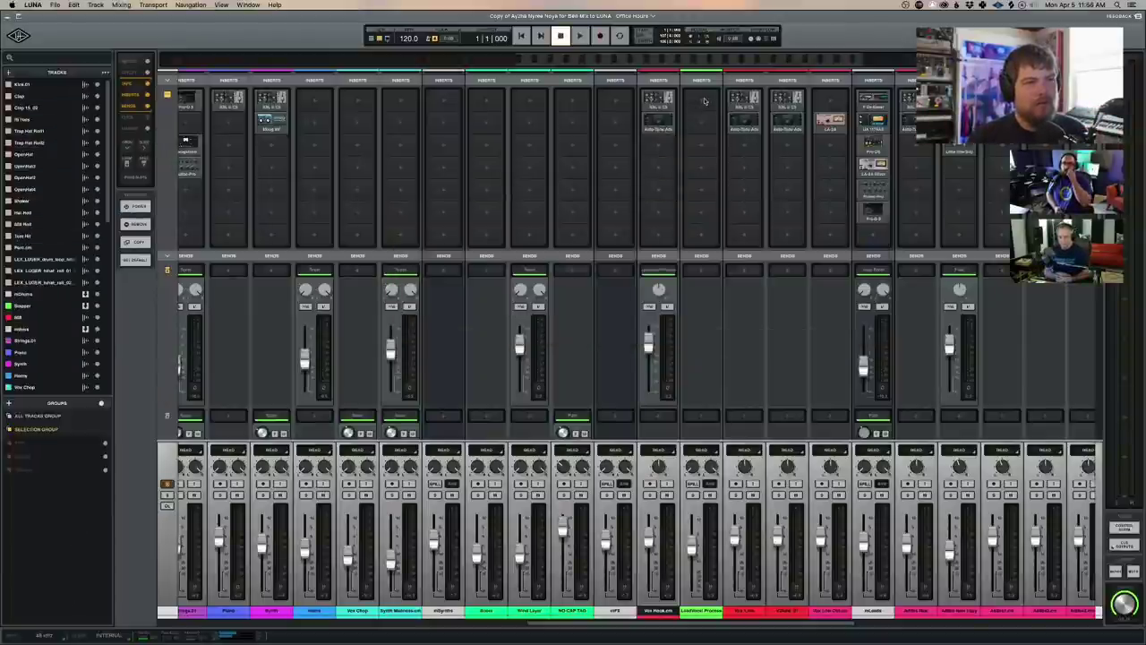
left_click(705, 100)
type("pann")
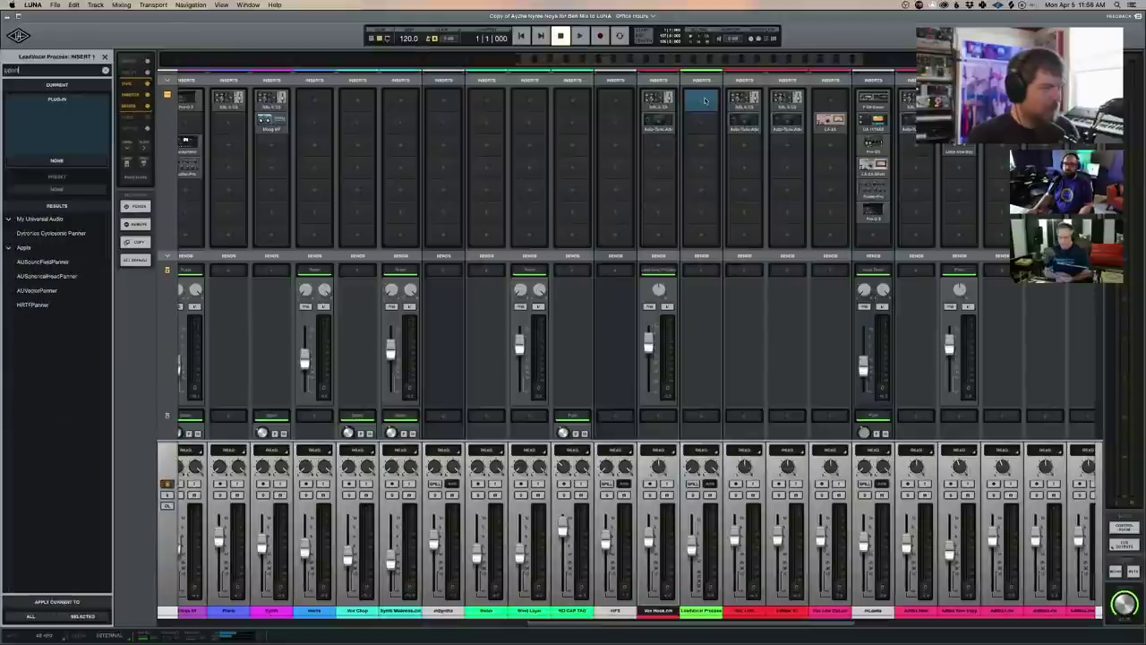
double_click(70, 231)
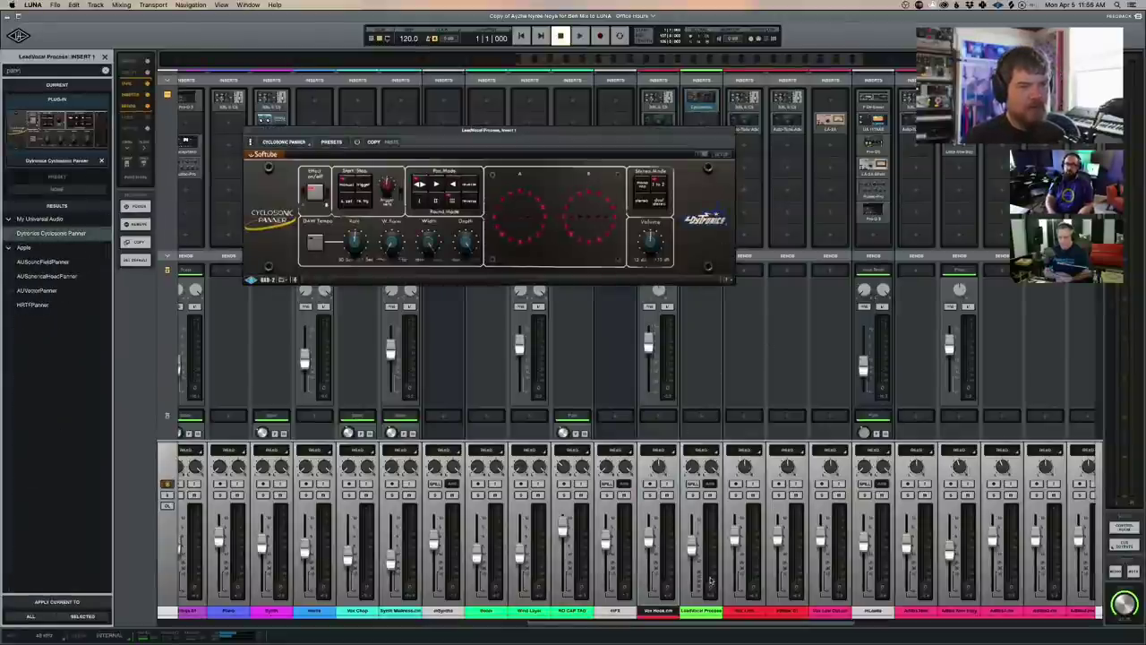
left_click_drag(654, 140, 865, 202)
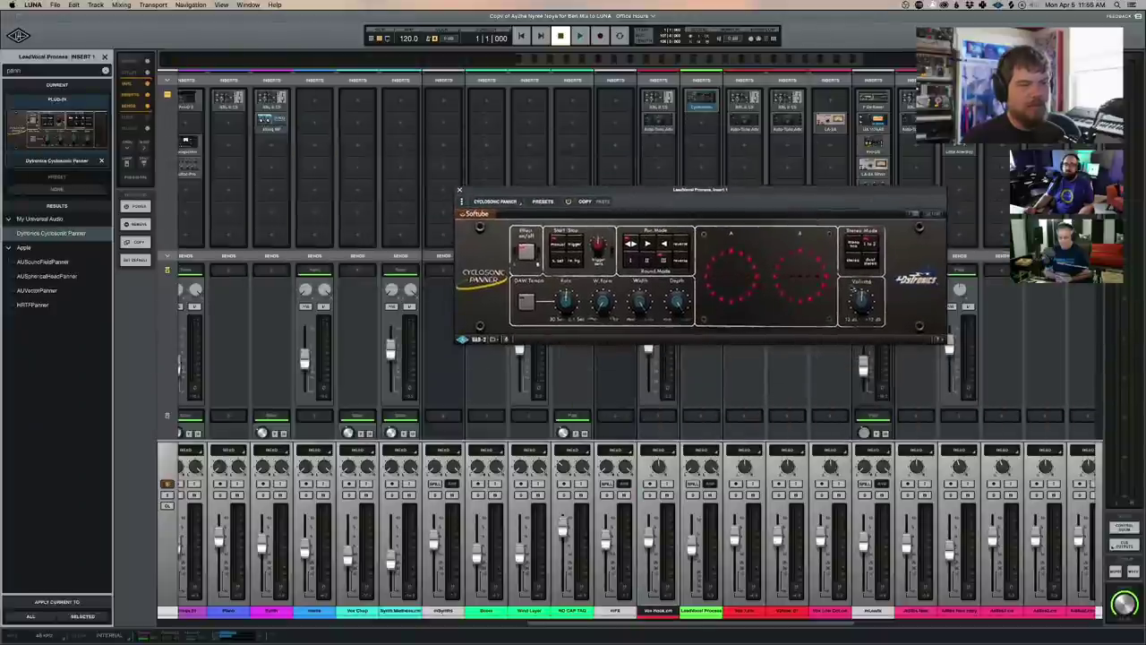
left_click(658, 609)
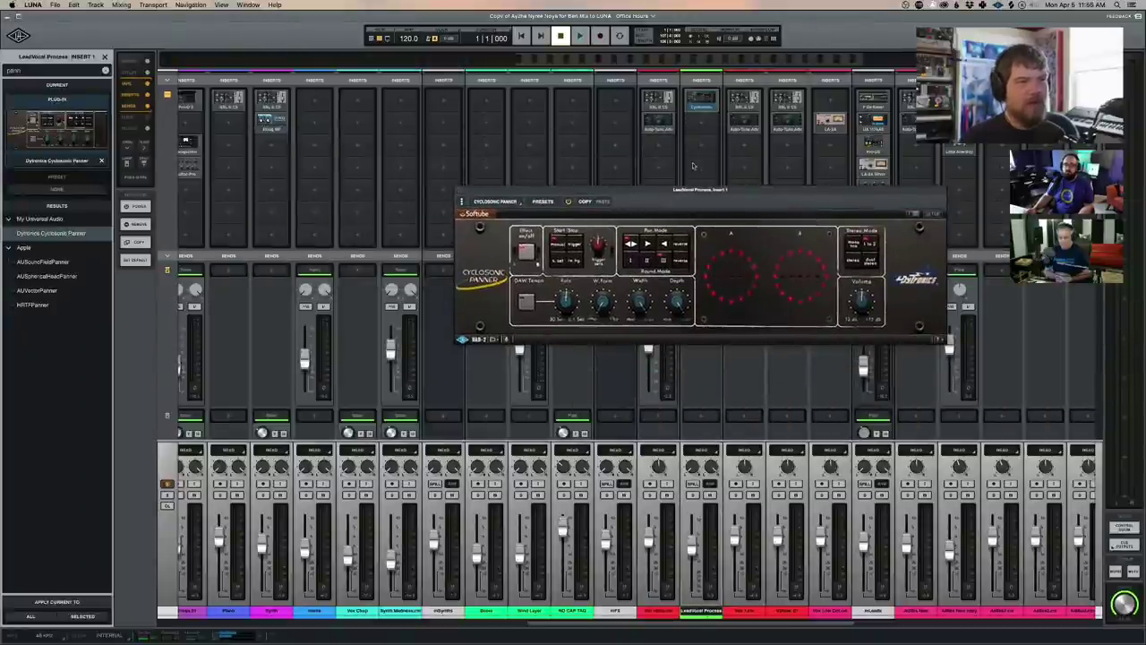
left_click_drag(704, 194, 897, 363)
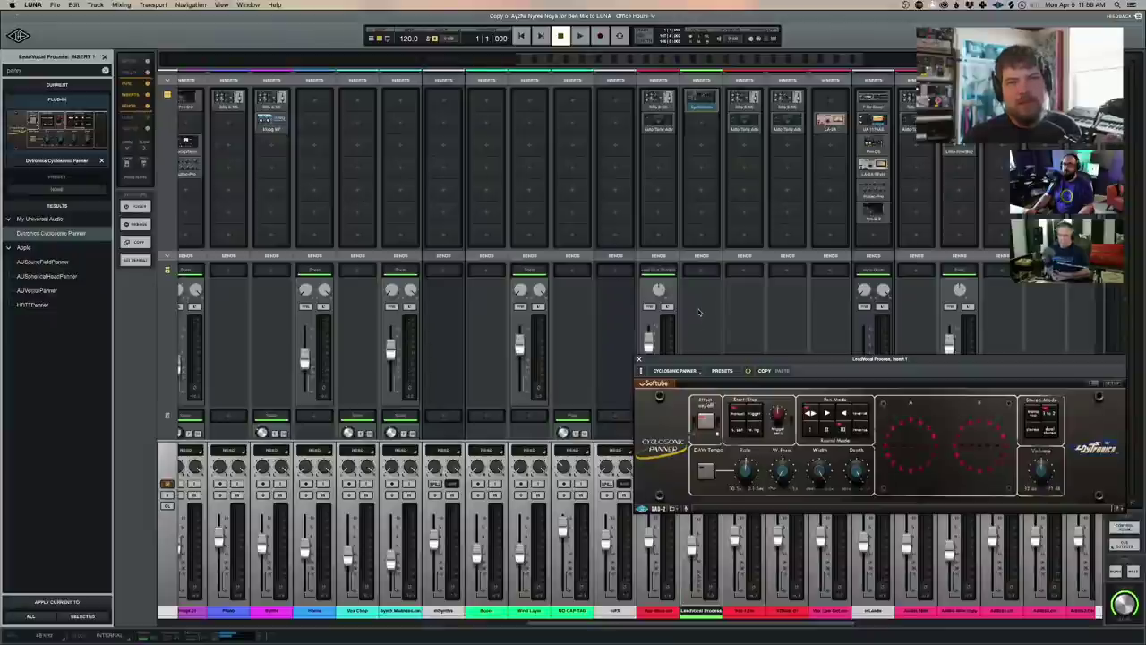
Step: Close the Cyclosonic Panner window and remove Send 1 from the Vox Hook track
scroll(716, 308, "down", 1)
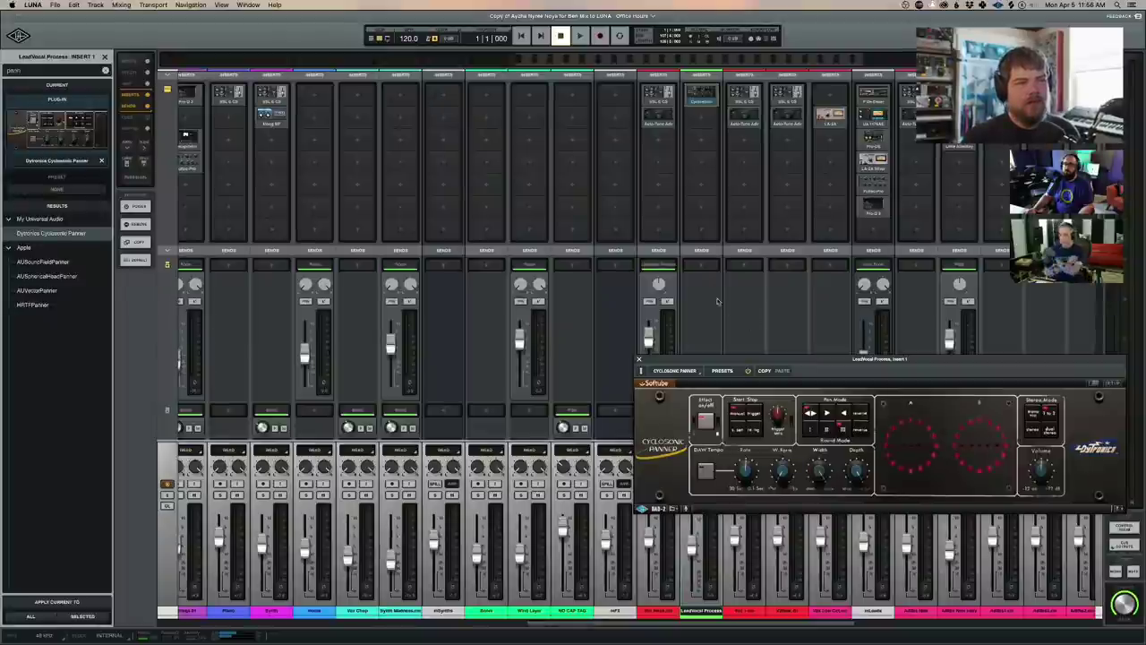
scroll(645, 351, "down", 3)
left_click(638, 358)
right_click(658, 238)
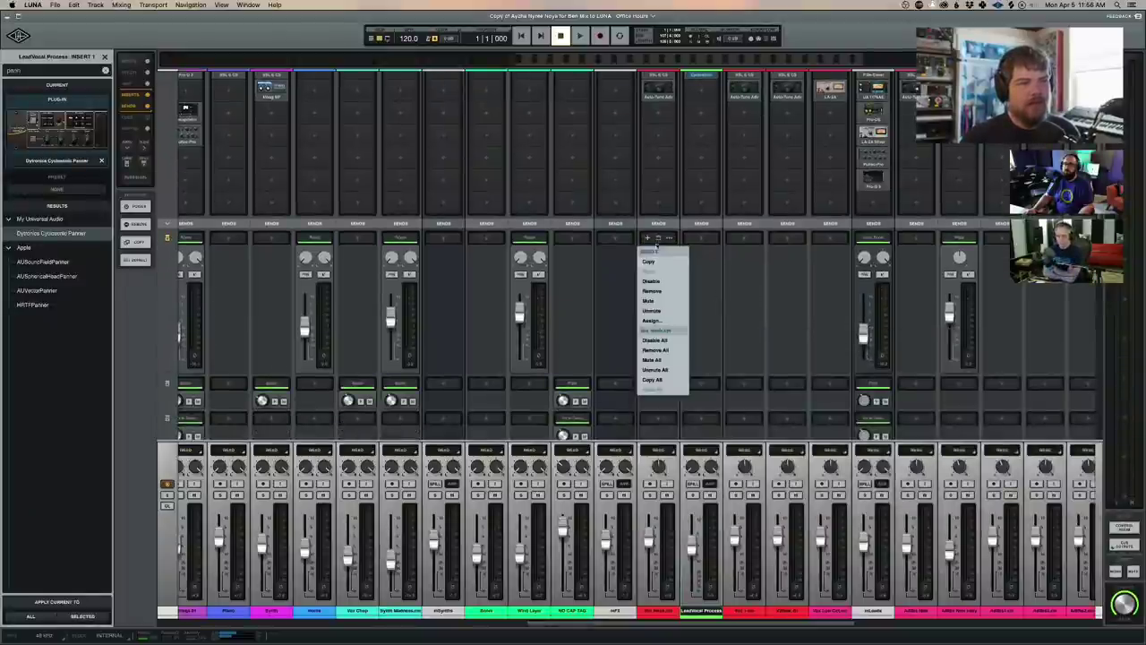
left_click(651, 292)
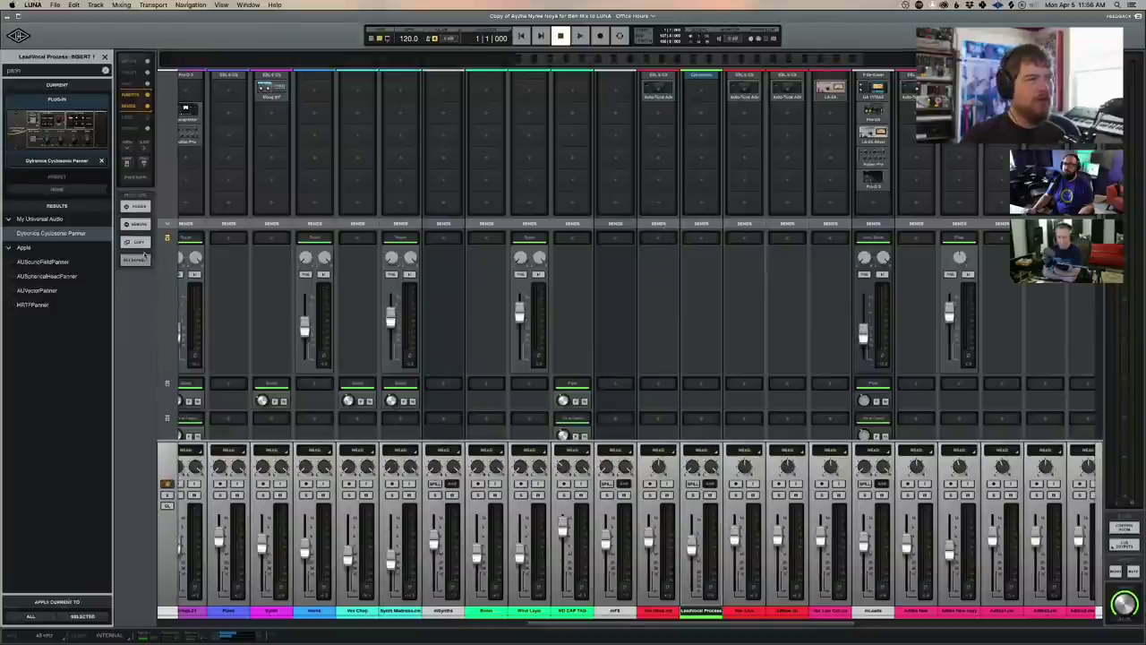
Step: Collapse the Send 1 row and route the Vox Hook track's output to LeadVocal Process
left_click(166, 239)
scroll(661, 404, "down", 3)
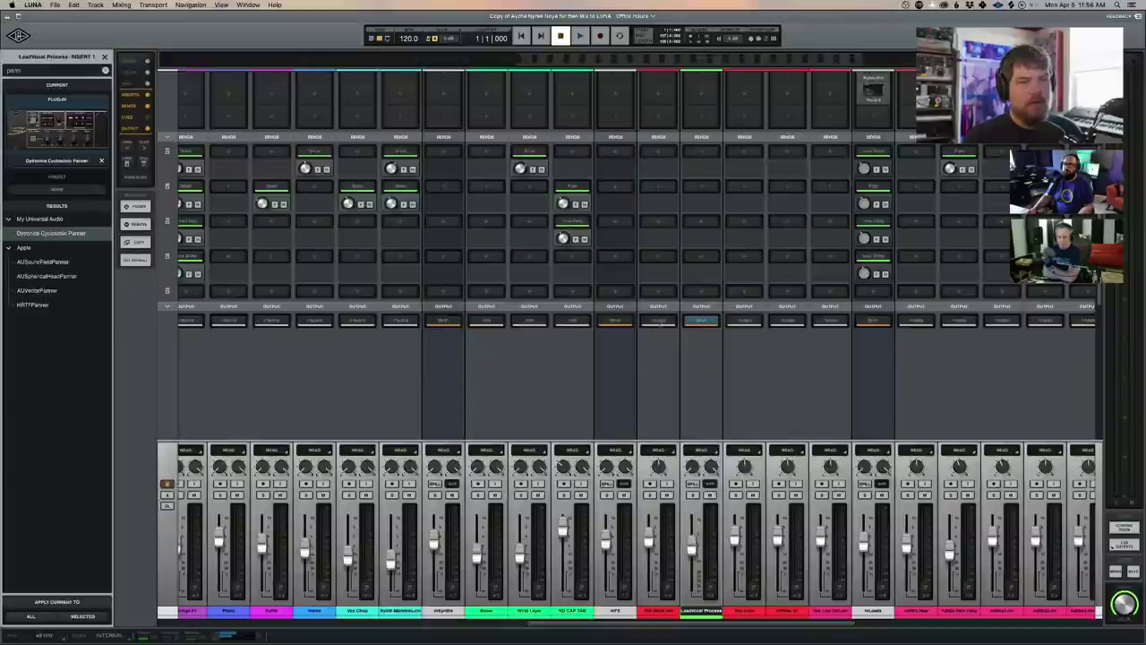
left_click(659, 323)
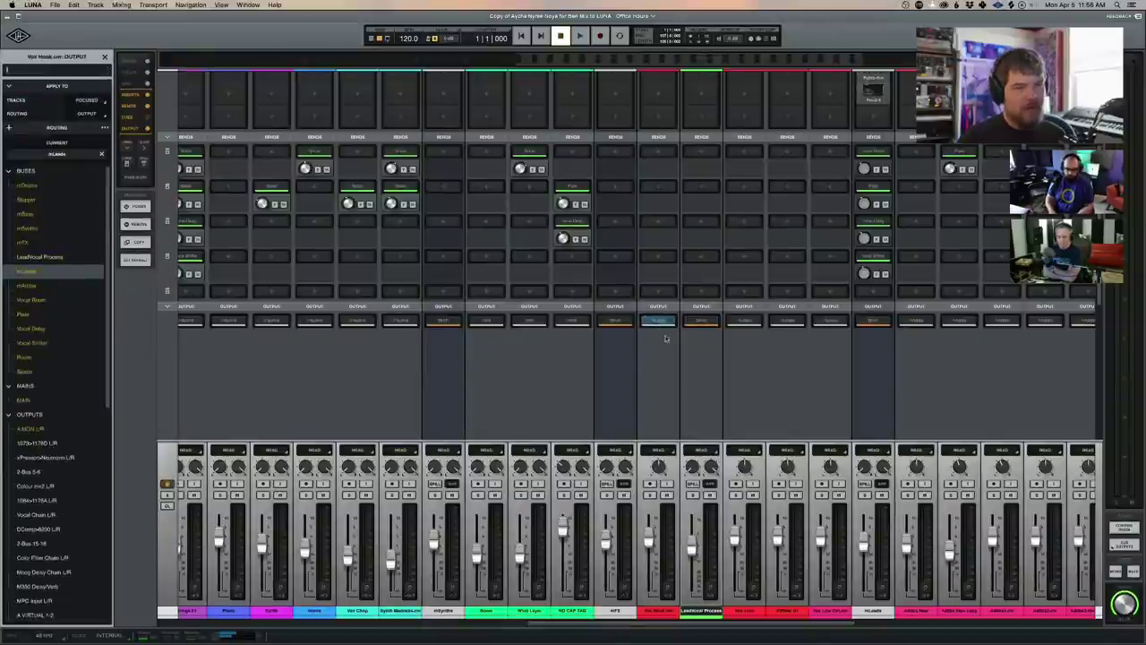
left_click(40, 257)
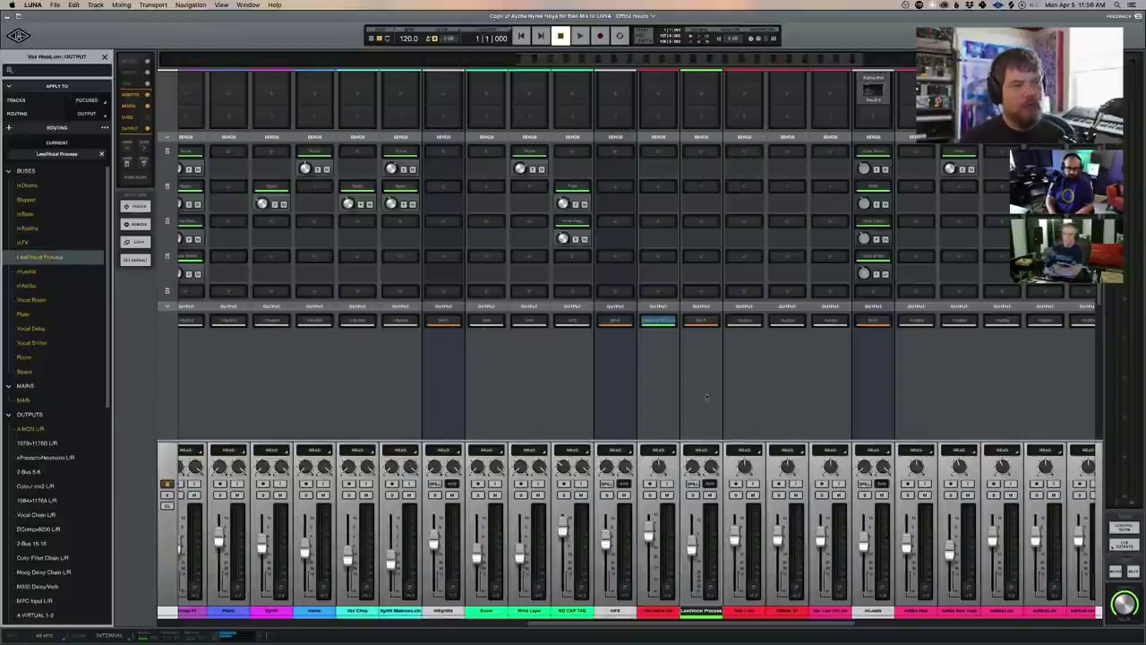
Step: Inspect the SSL E channel strip on Vox Hook's first insert and the Cyclosonic Panner on LeadVocal Process, closing each window
scroll(708, 390, "up", 5)
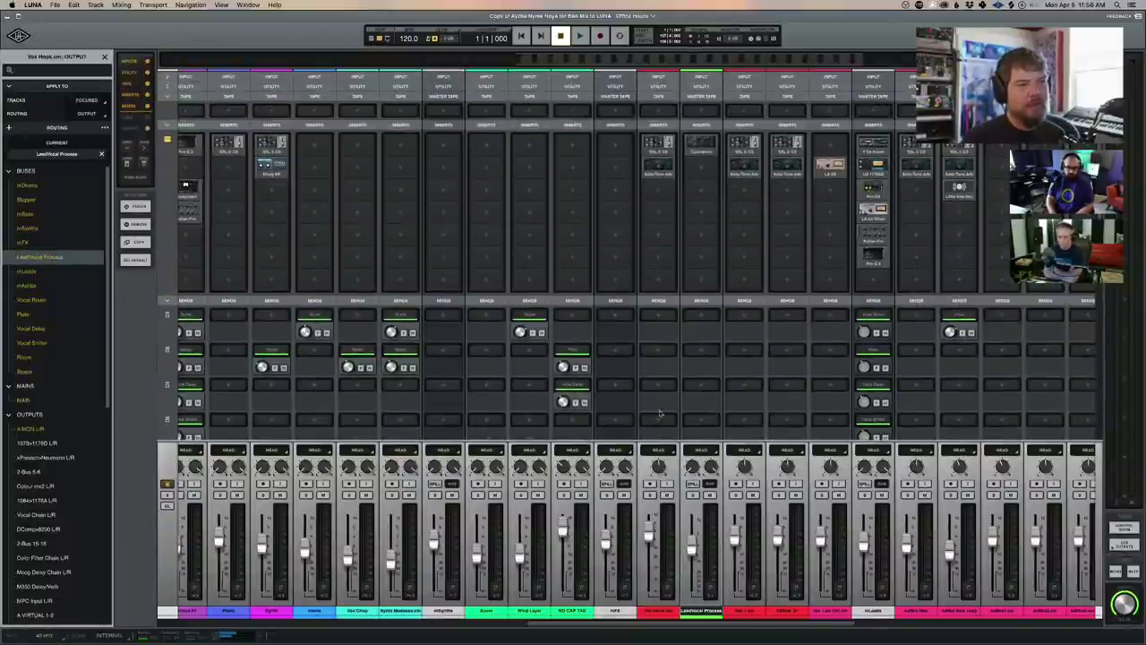
scroll(656, 431, "down", 1)
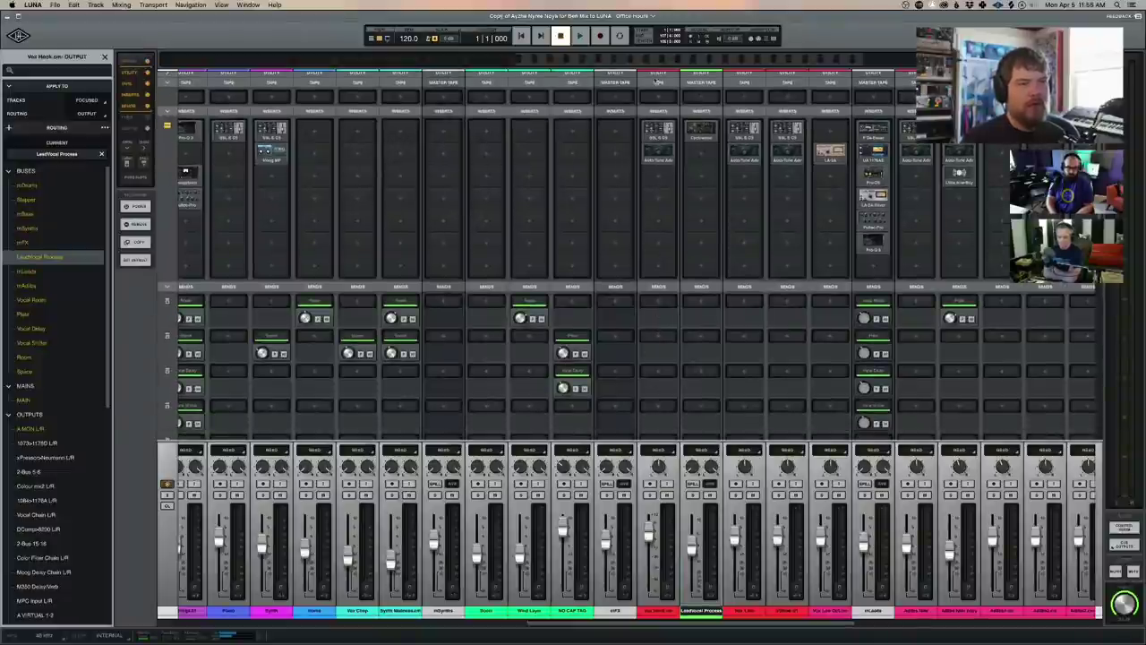
left_click(659, 131)
left_click_drag(928, 141, 648, 202)
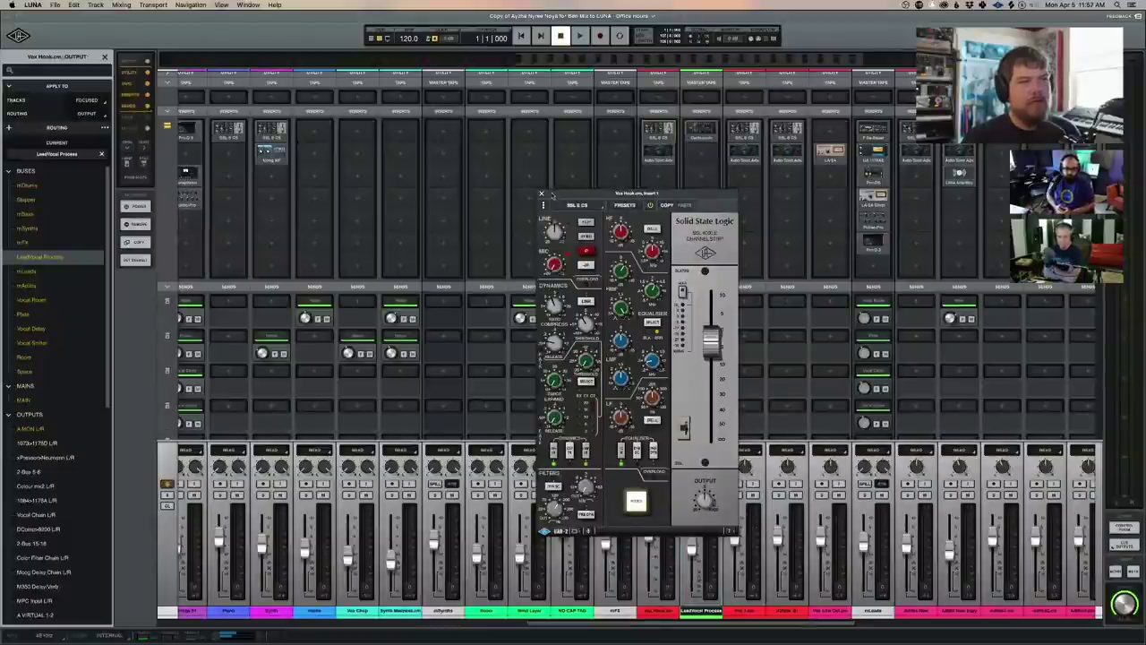
left_click(541, 194)
left_click(701, 130)
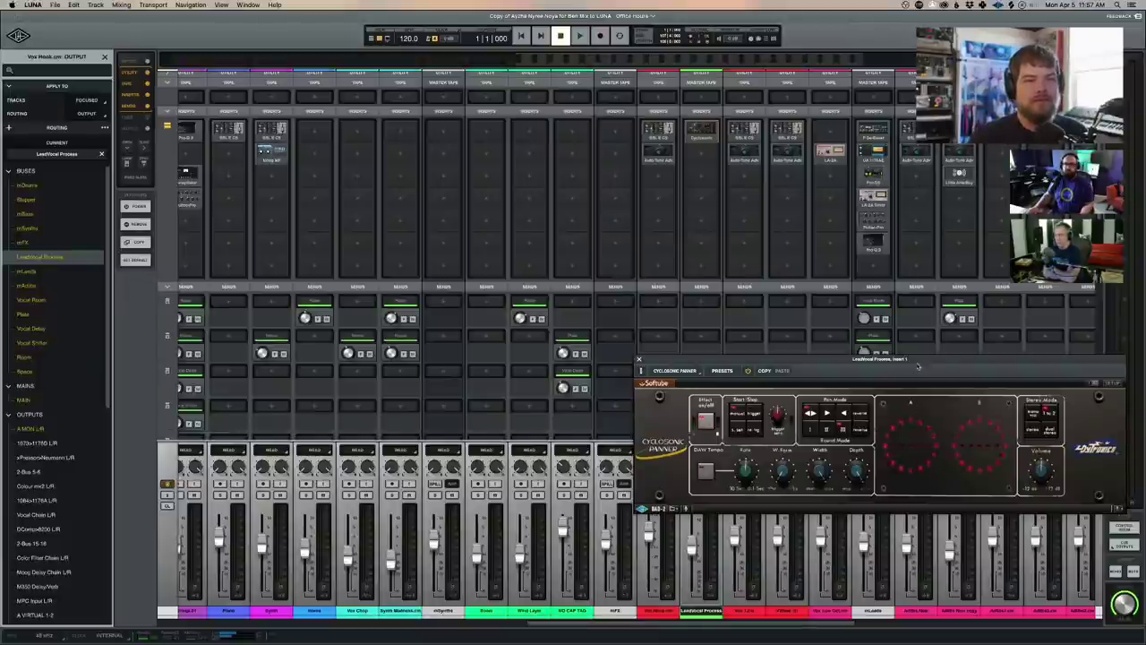
left_click_drag(916, 367, 577, 265)
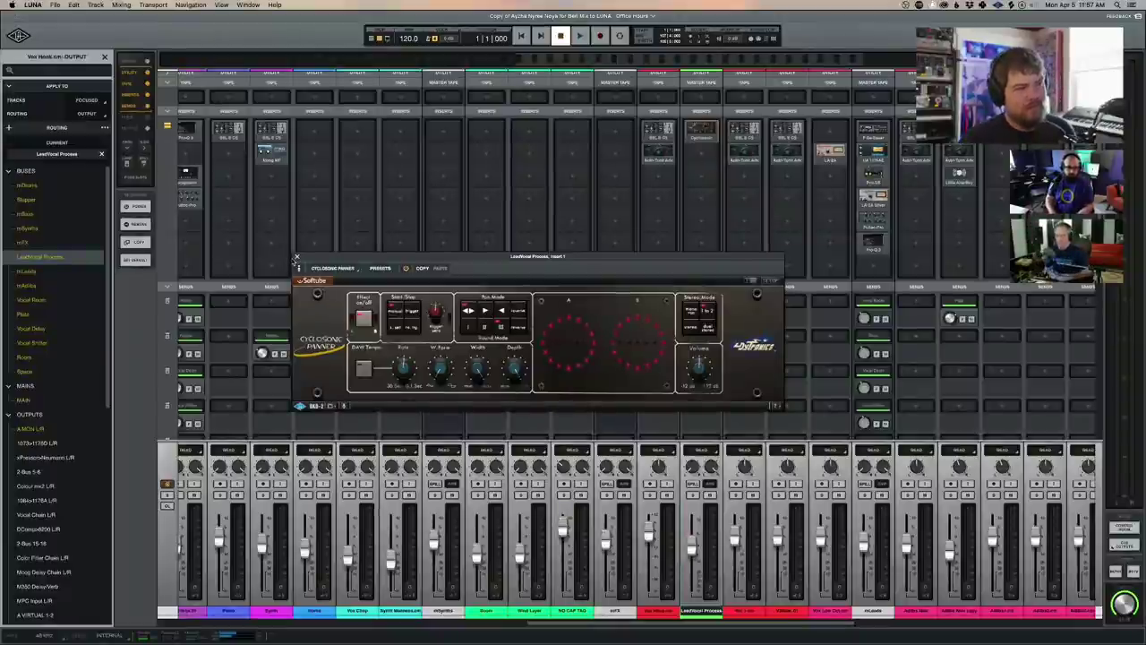
left_click(296, 257)
Step: Route Vox Hook's output back to mLeads and assign its Send 1 to LeadVocal Process, briefly expanding the Send 1 row to full faders
scroll(674, 341, "down", 5)
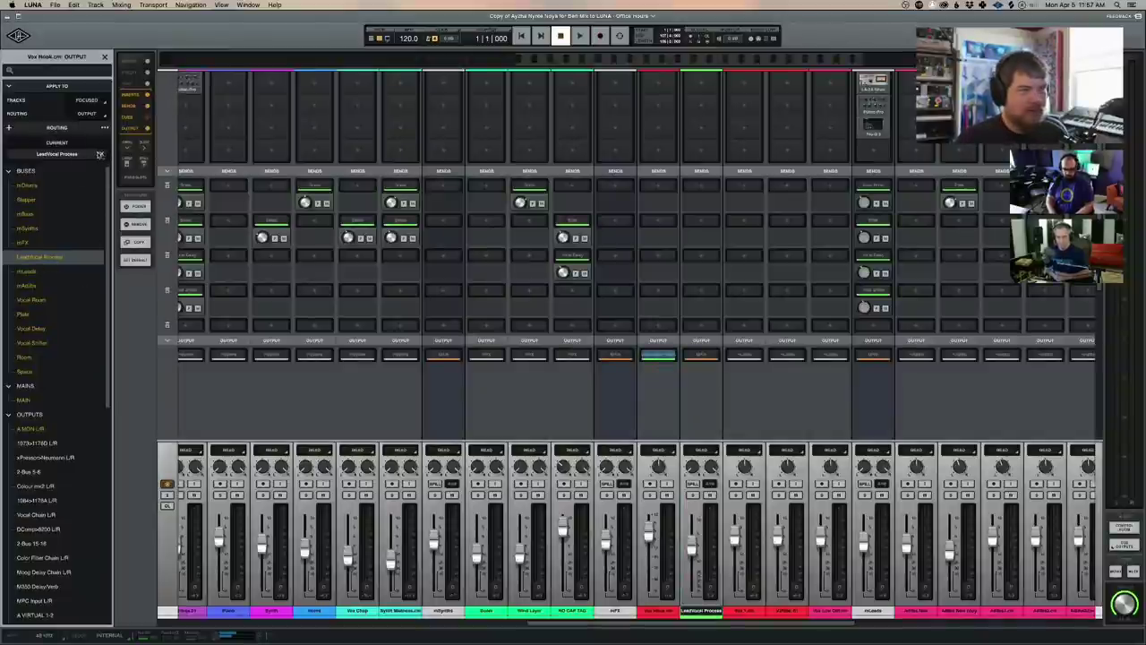
left_click(37, 273)
left_click(664, 186)
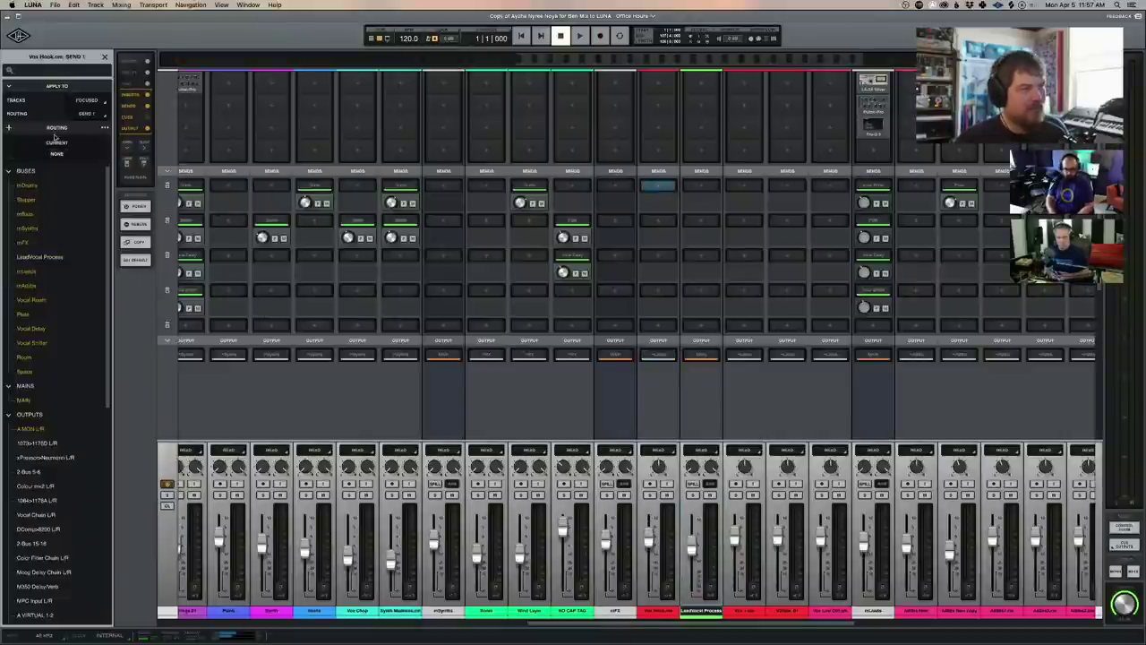
left_click(40, 257)
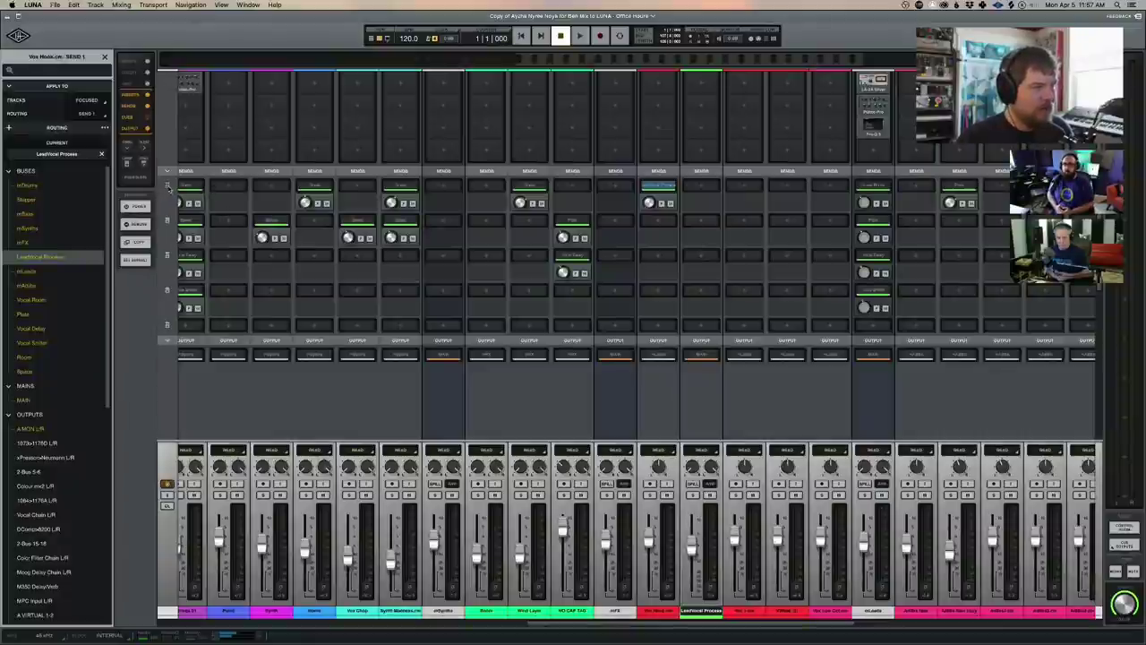
left_click(168, 187)
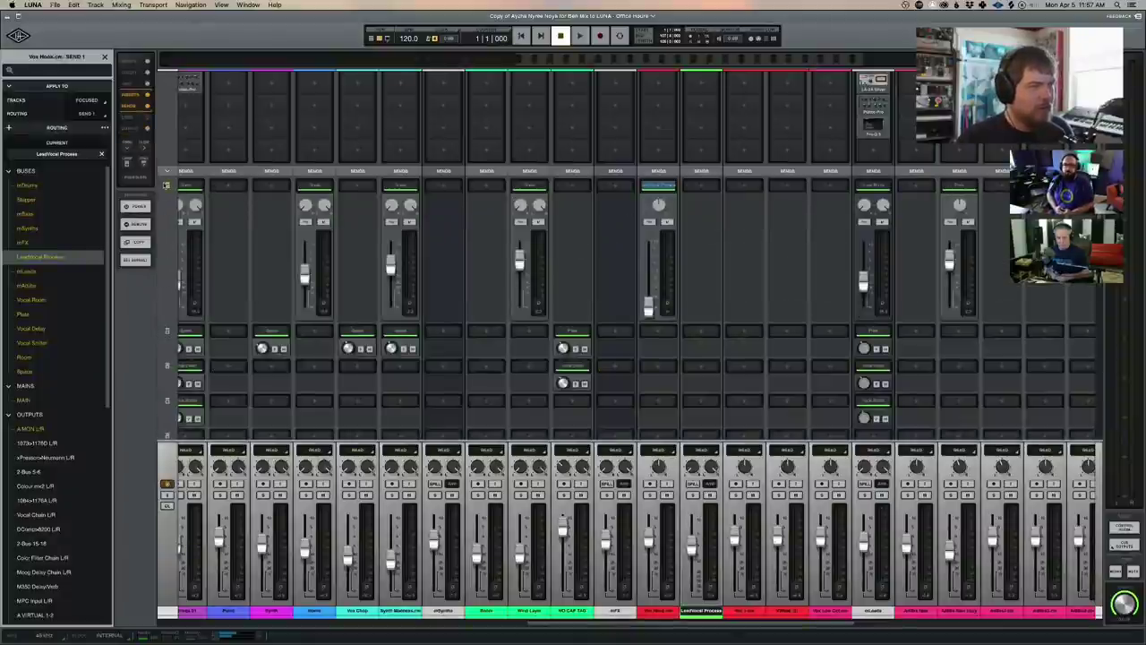
left_click(169, 186)
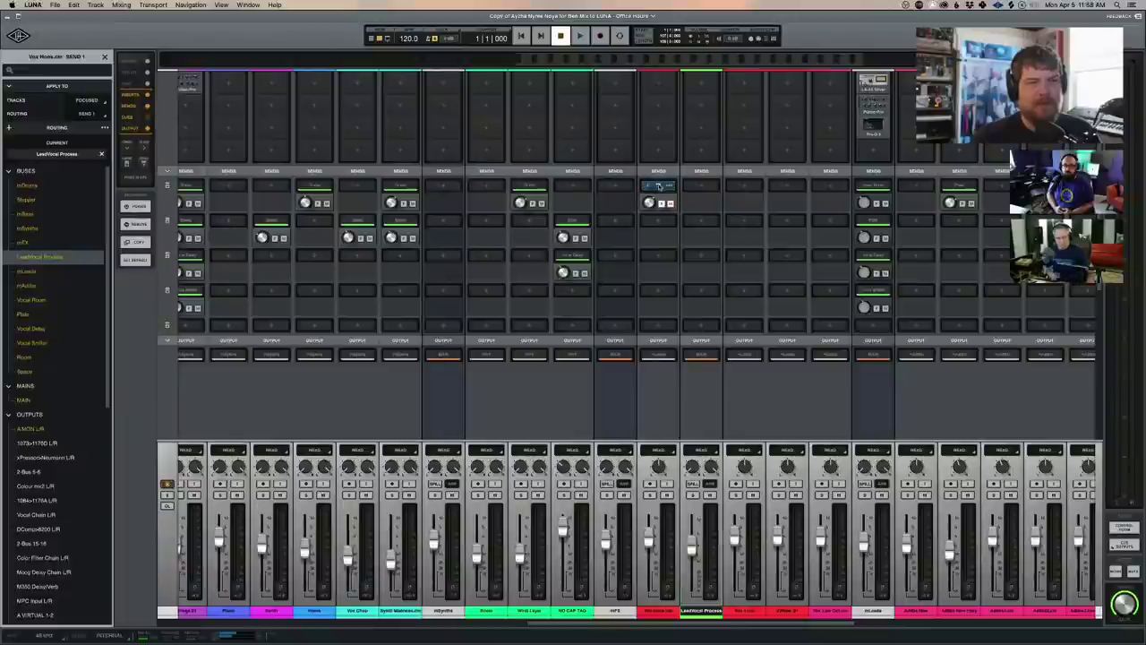
Step: Toggle Vox Hook's Send 1 and its mute, and pull the track's fader fully down and back up
left_click(659, 186)
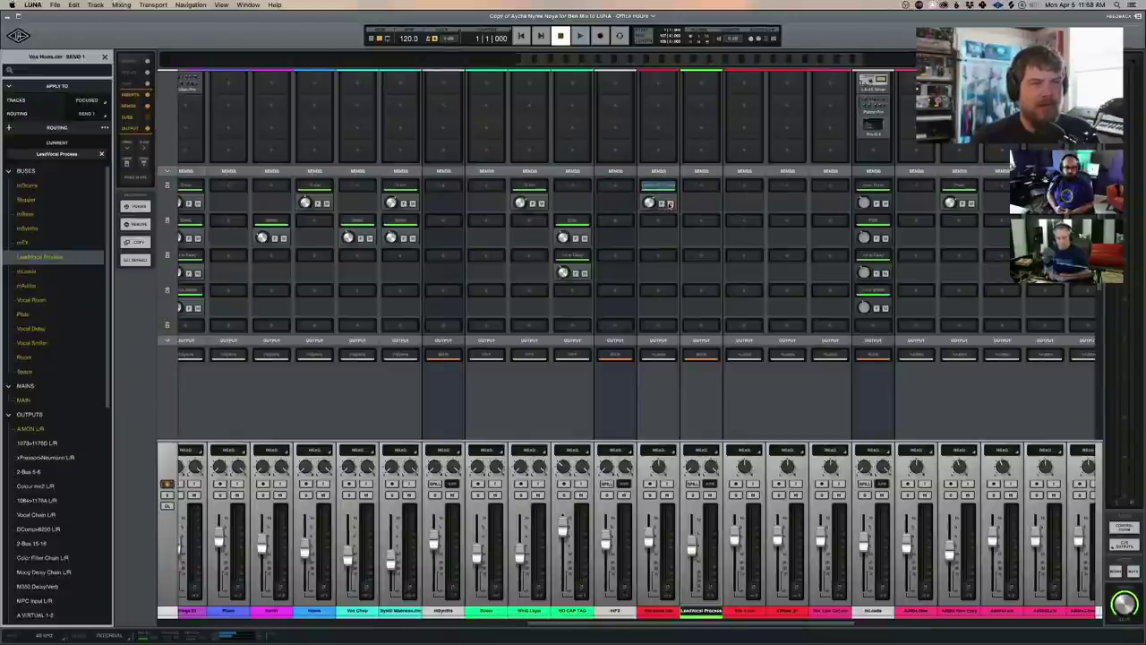
left_click(669, 203)
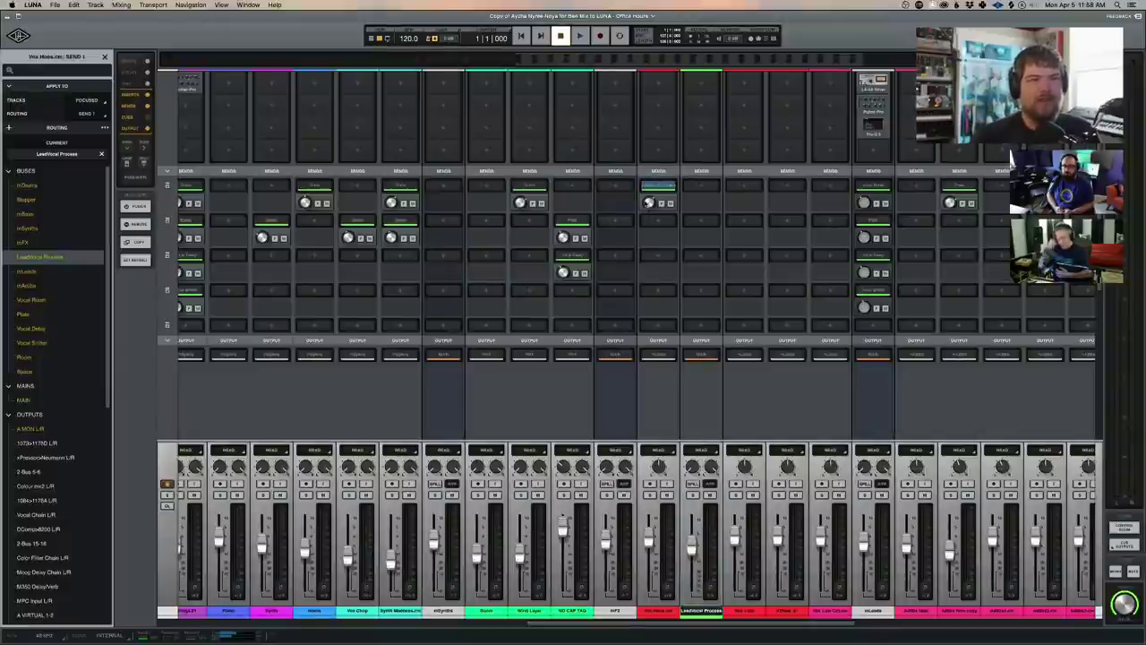
left_click_drag(648, 540, 648, 595)
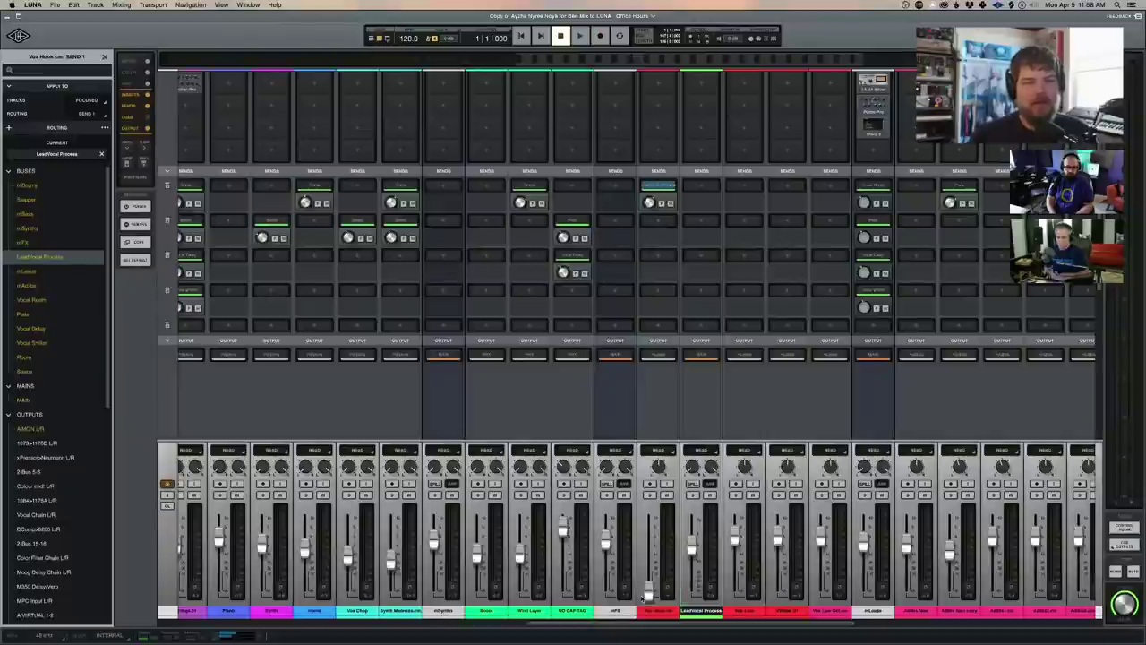
left_click_drag(649, 592, 646, 550)
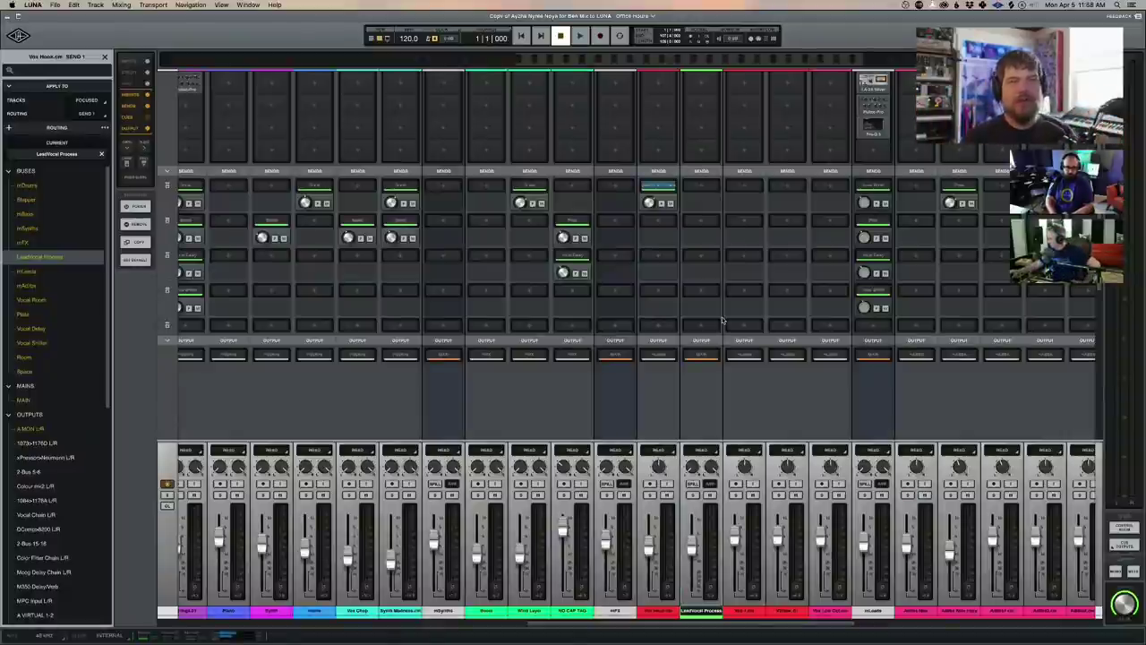
Step: Switch Vox Hook's Send 1 to pre-fader, expand the Send 1 row to full faders, and adjust the send level
left_click(662, 203)
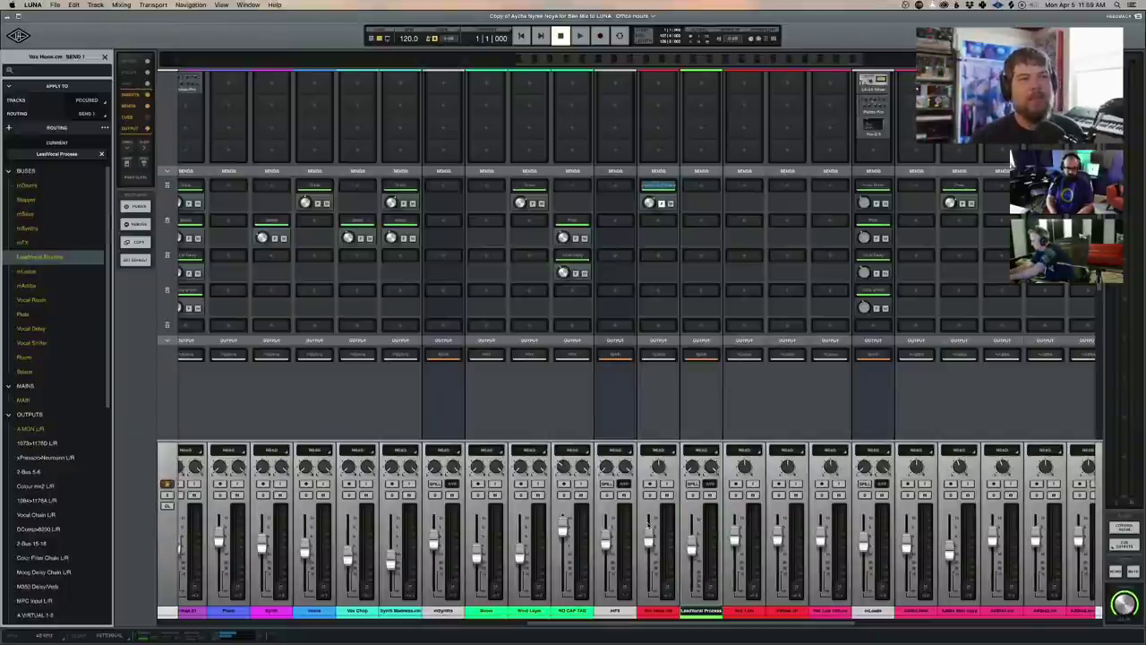
left_click(662, 185)
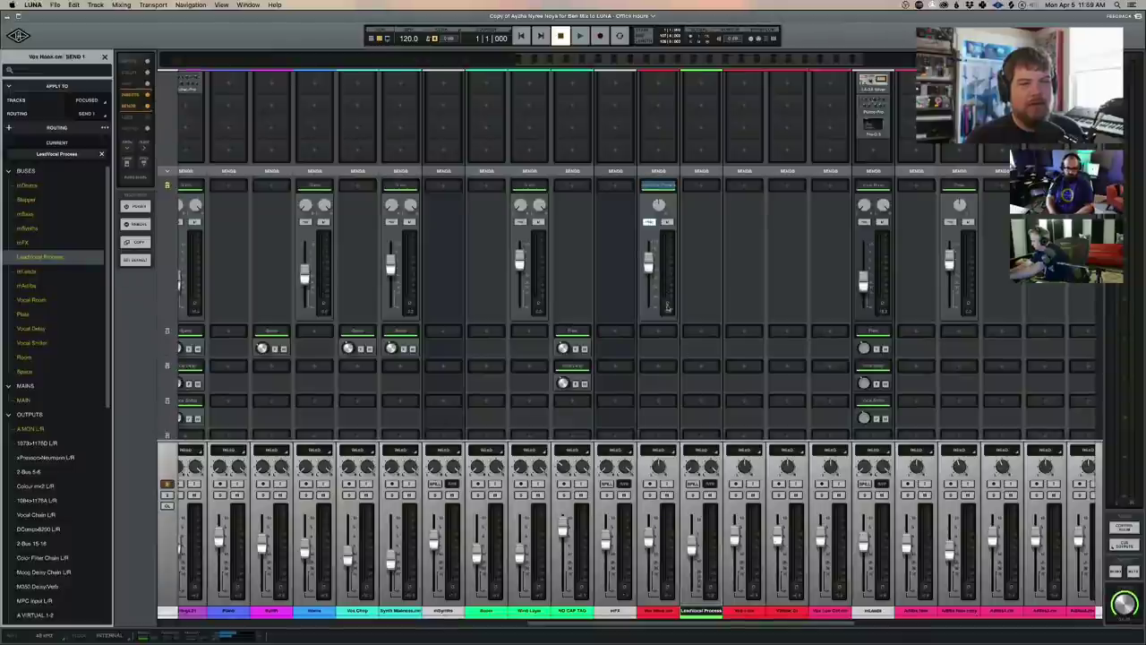
left_click_drag(653, 271, 651, 262)
scroll(648, 259, "up", 3)
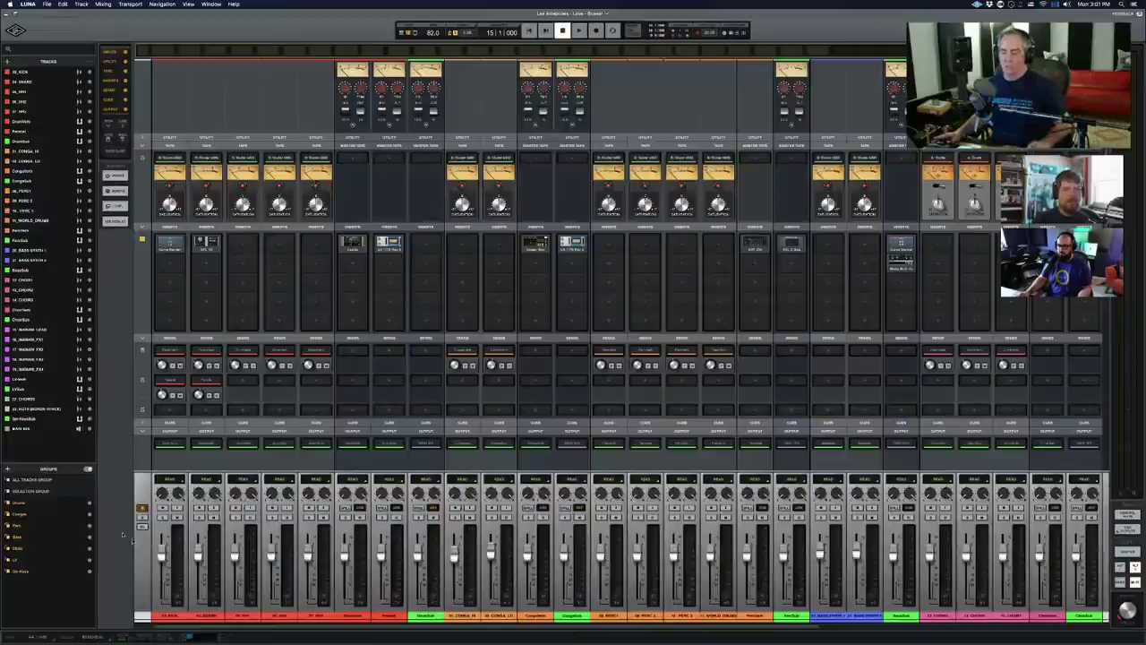
Step: Select the five drum tracks starting with the kick, and audition the kick and the first drum bus in solo one after another
left_click(169, 615)
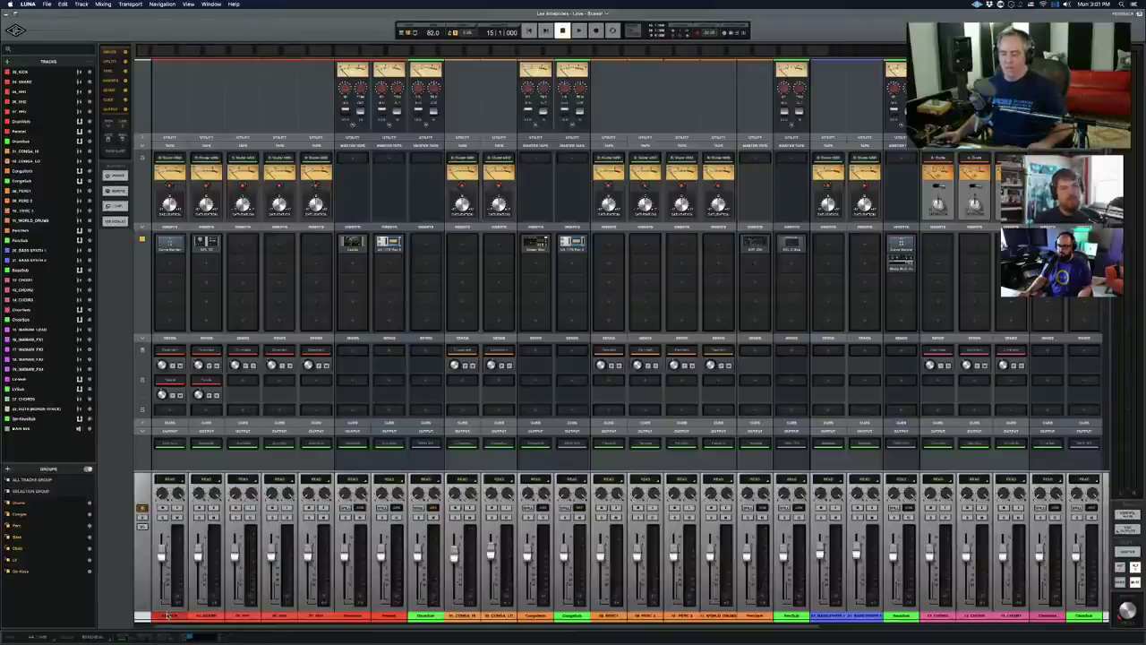
left_click(315, 615, "shift")
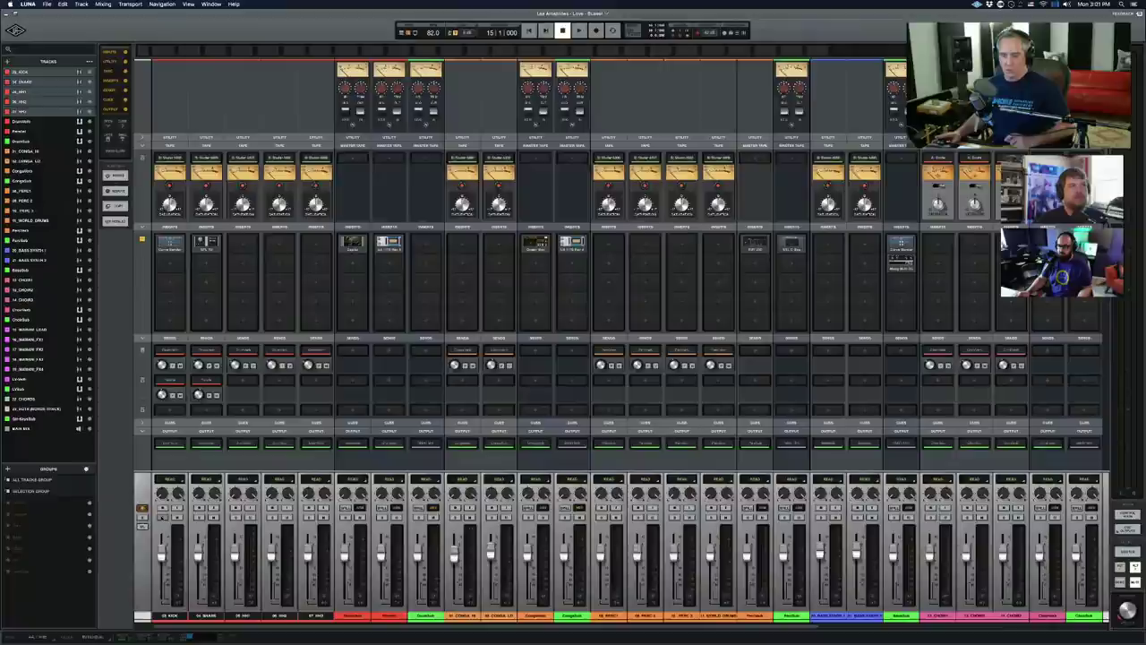
left_click(161, 517)
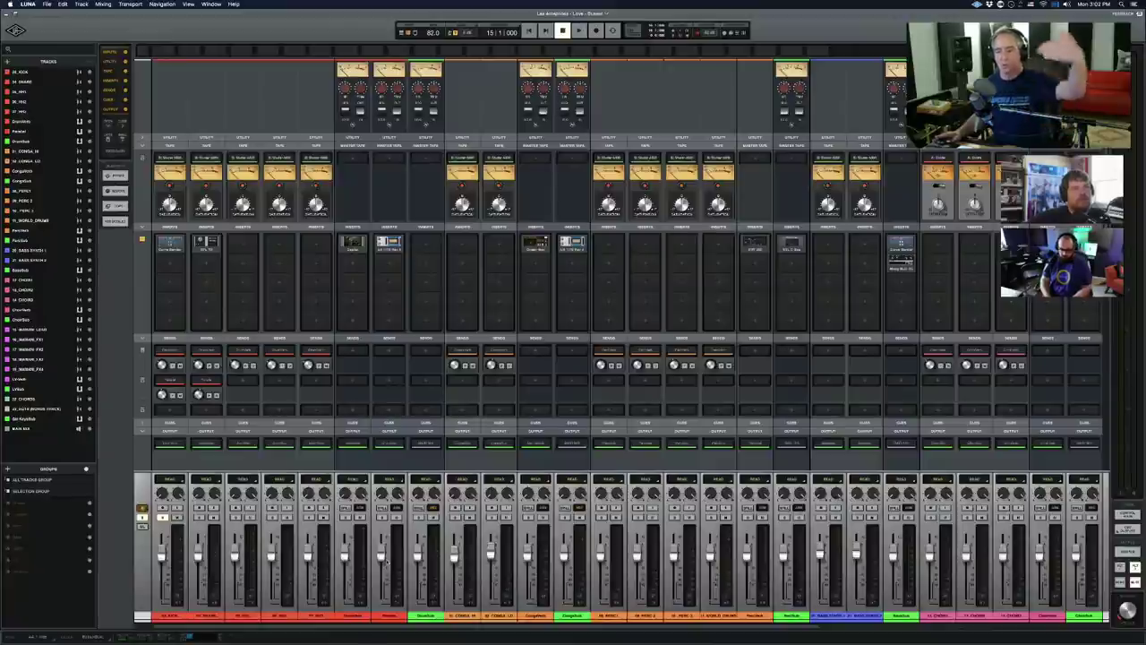
key("space")
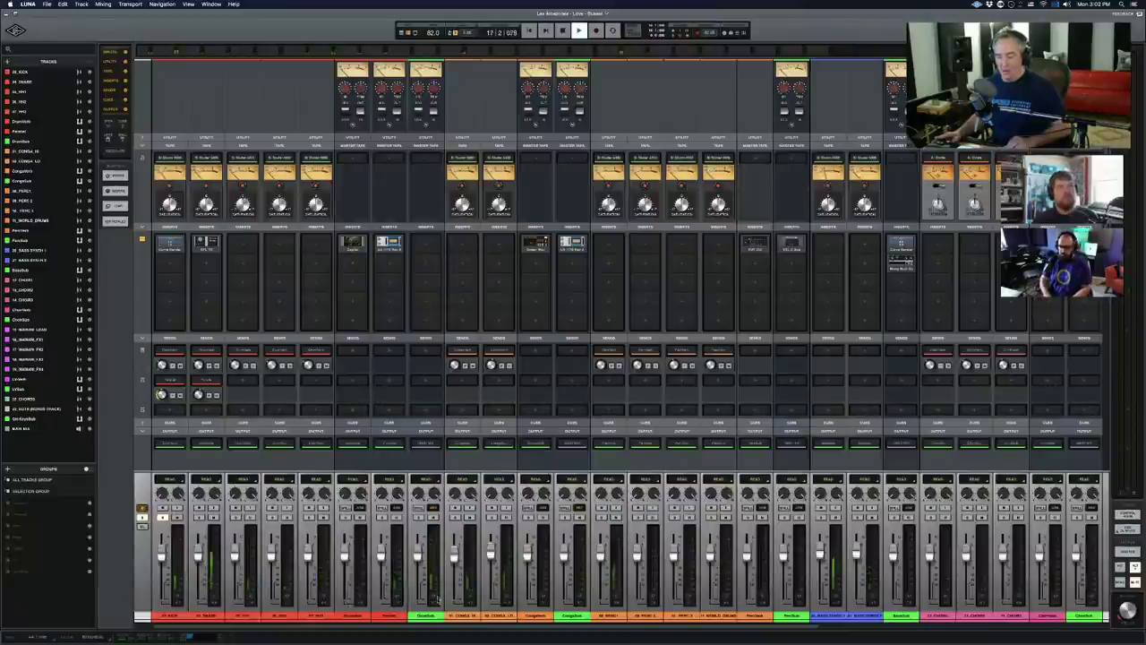
key("space")
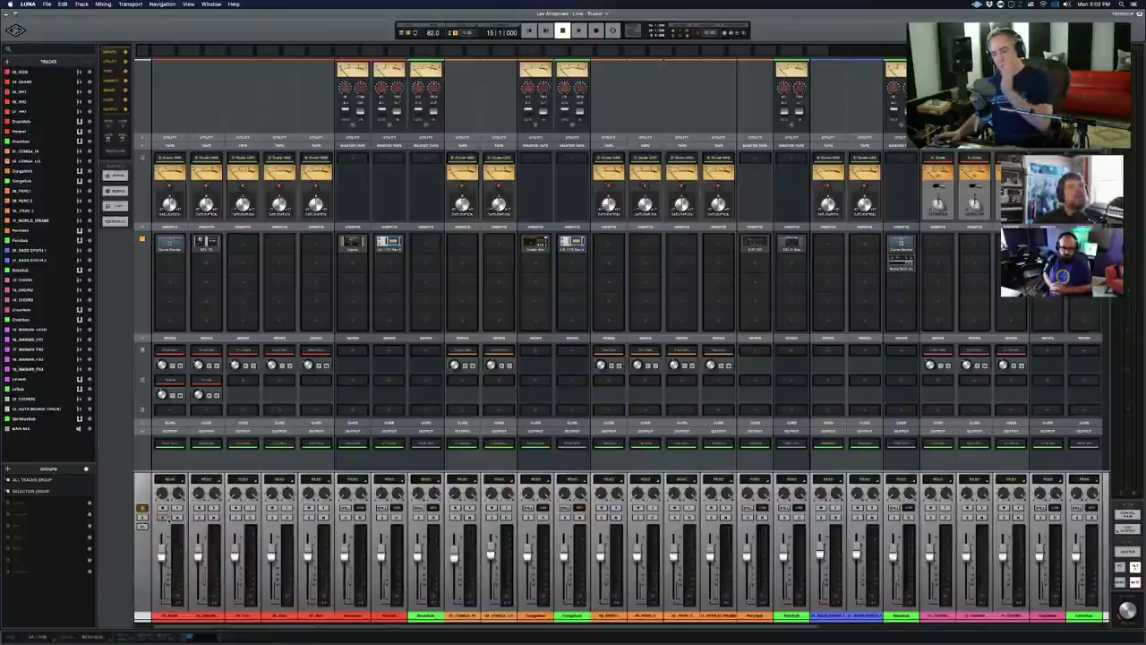
left_click(345, 518)
key("space")
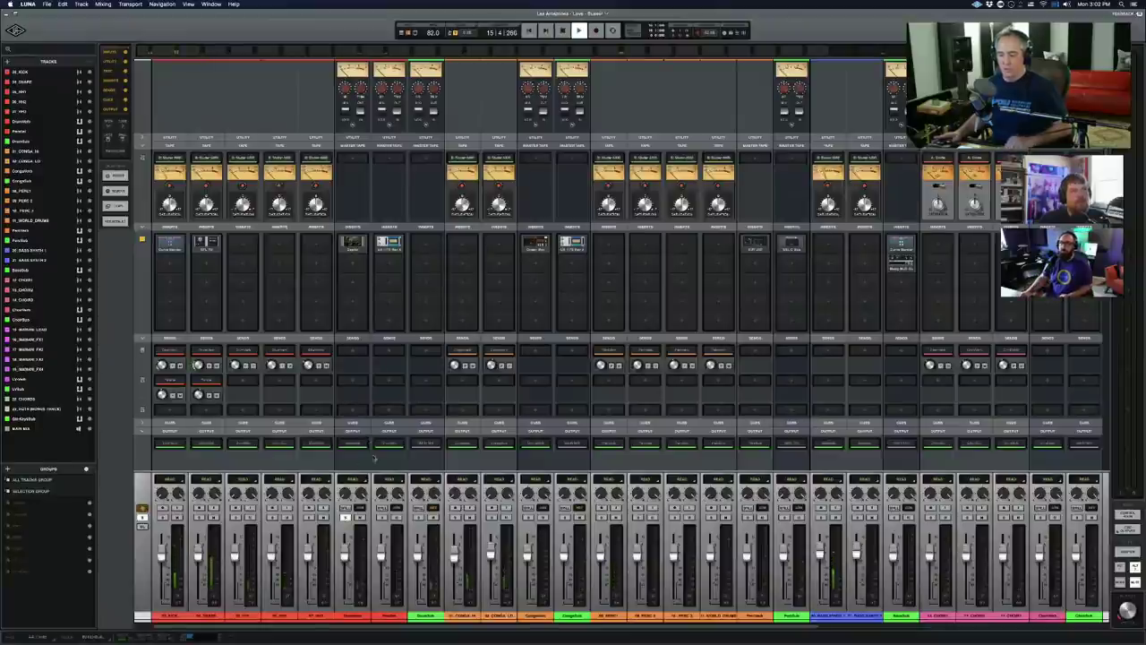
Step: Audition the Parallel bus in solo and briefly open its UA 1176 compressor
key("space")
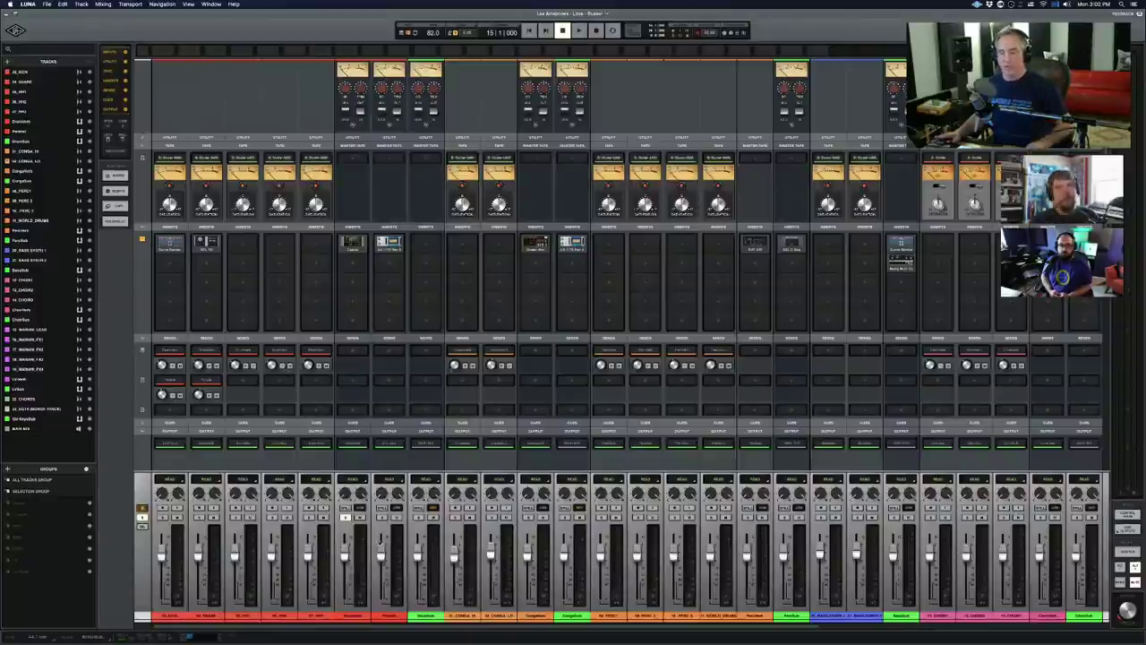
key("space")
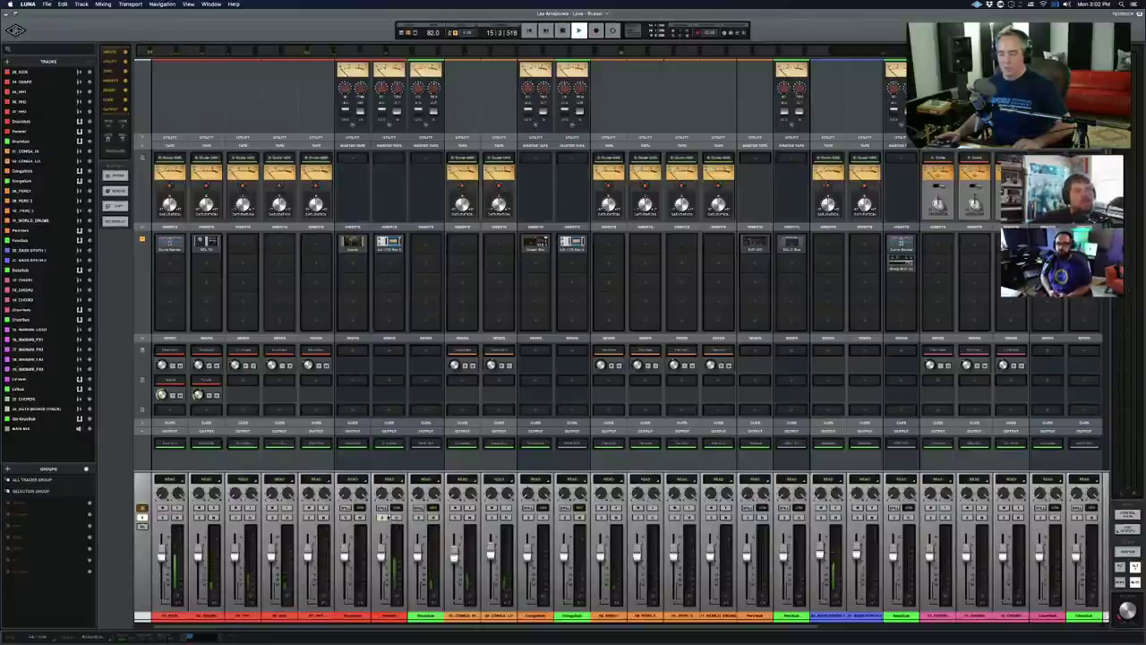
left_click(387, 242)
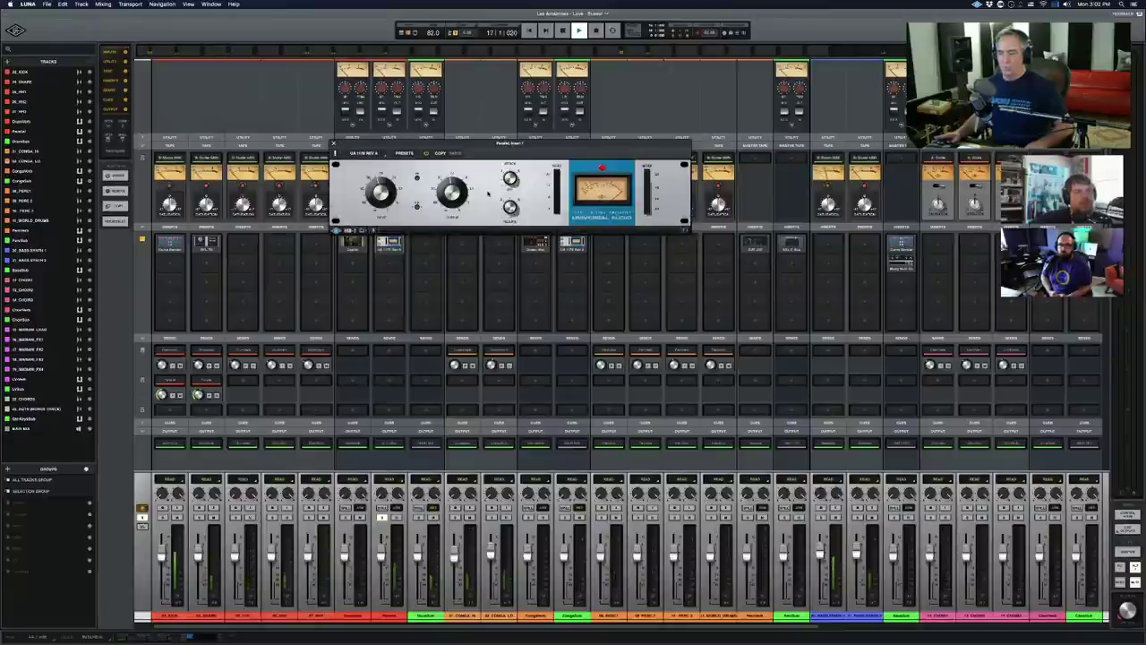
key("super+w")
key("space")
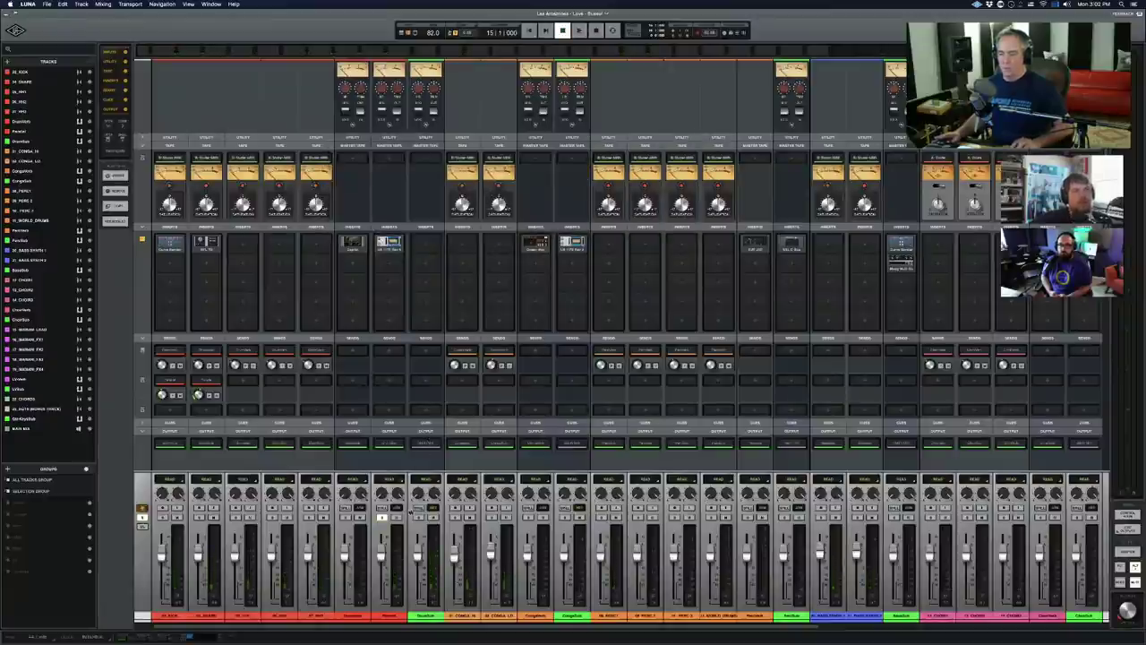
Step: Audition the DrumSub bus in solo, followed by the first drum bus on its own
left_click(417, 517)
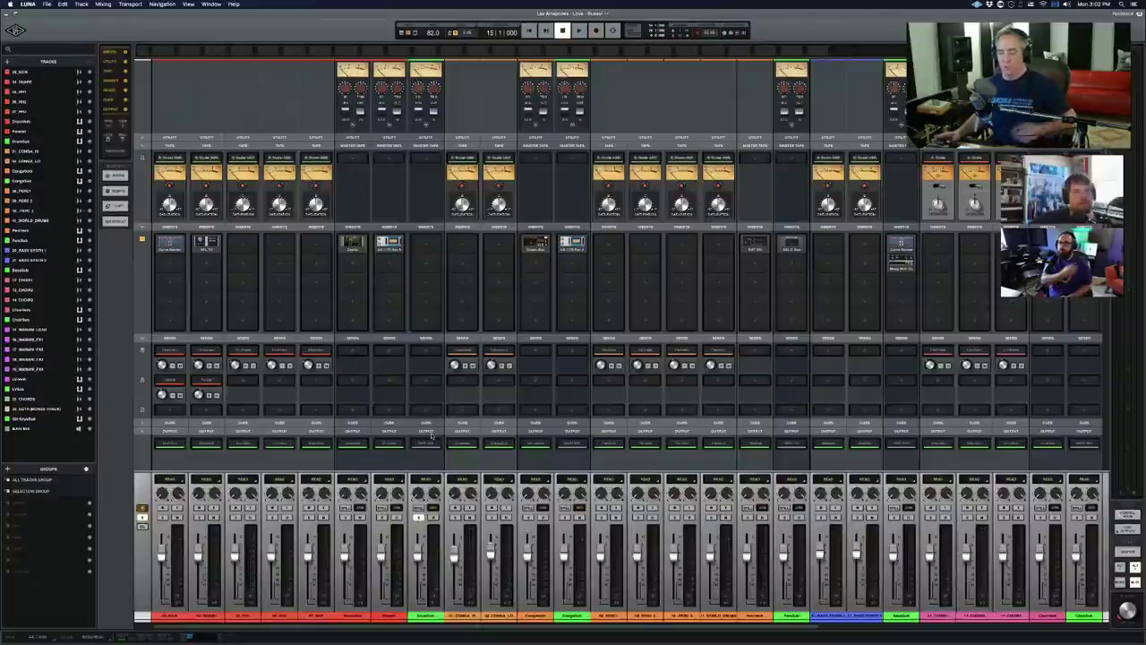
key("space")
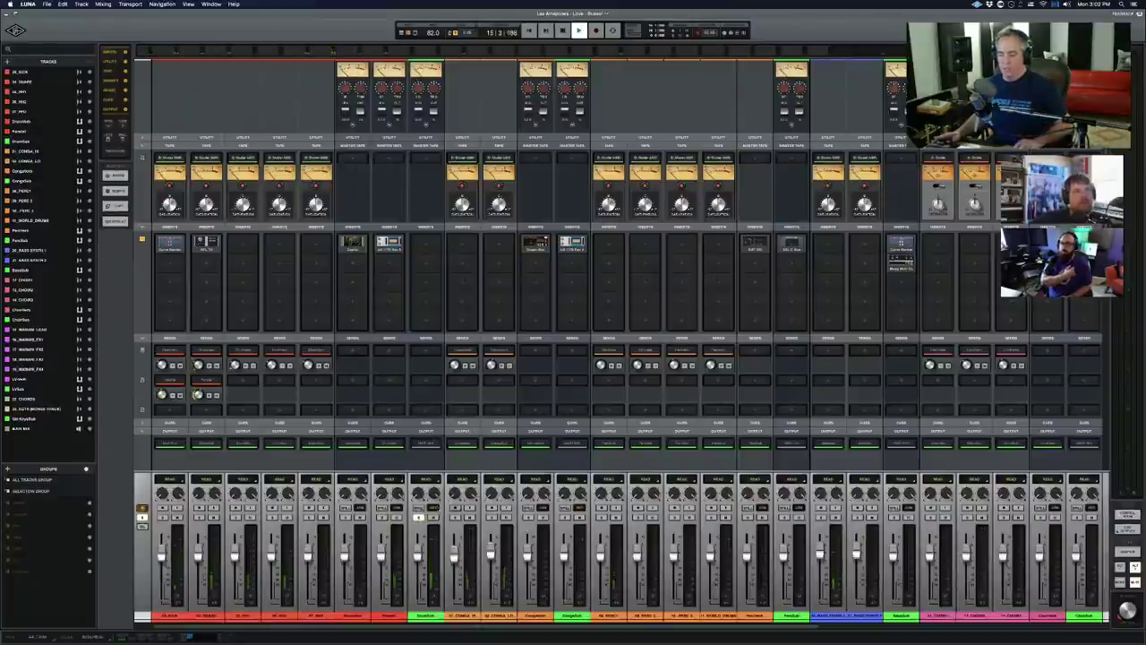
key("space")
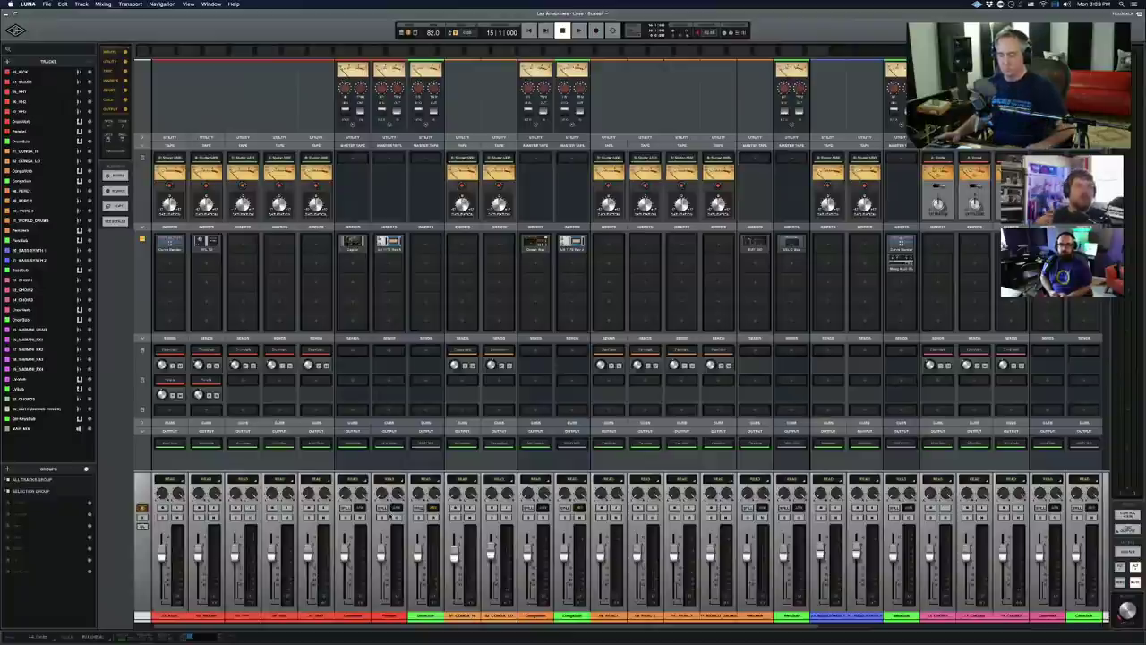
left_click(382, 516)
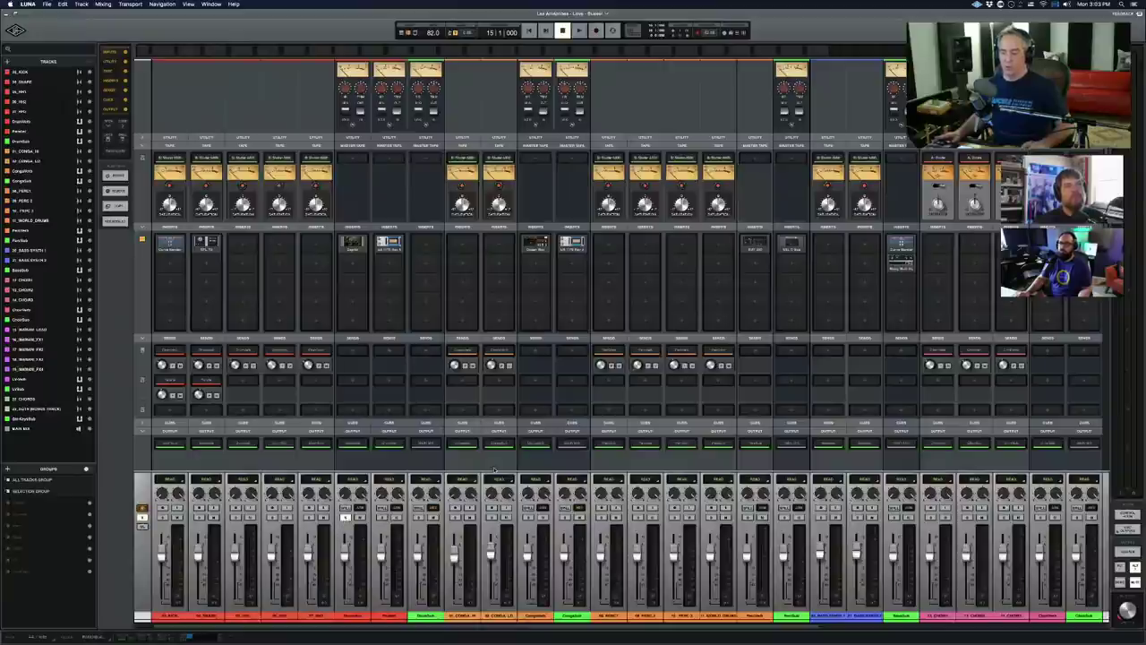
key("space")
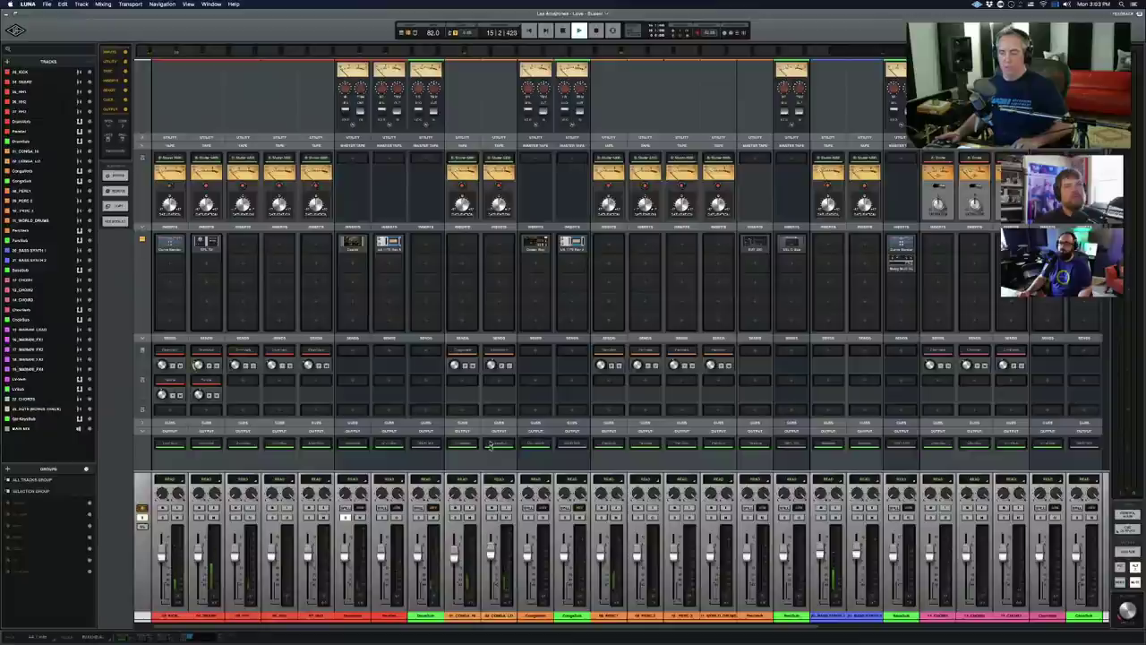
key("space")
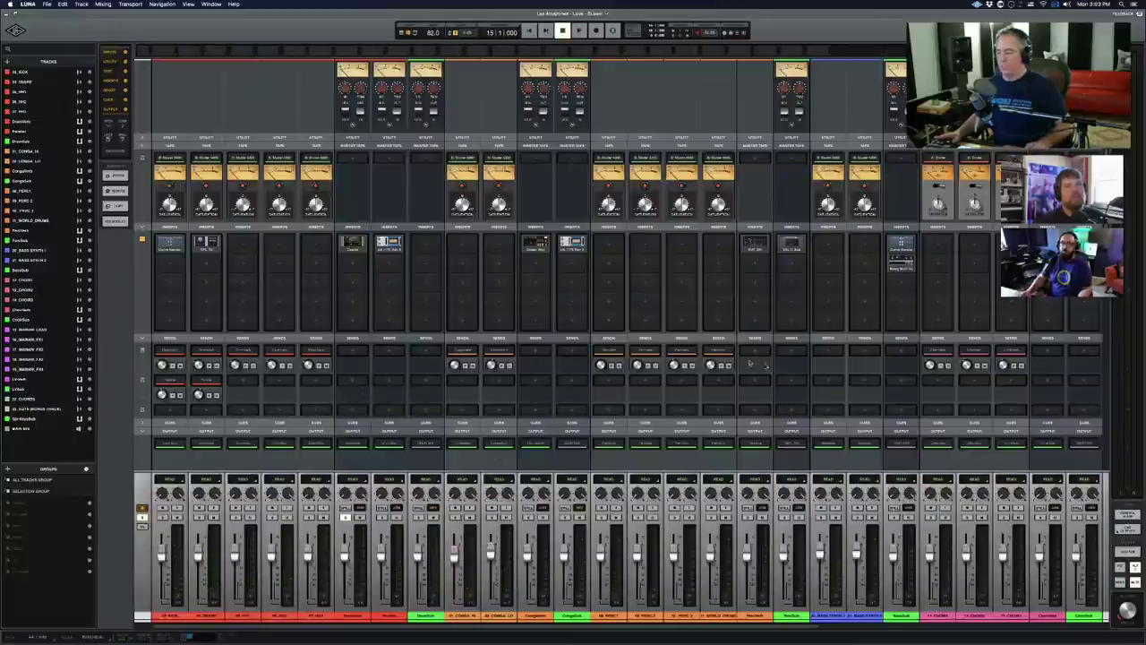
Step: Assign BASS SYNTH 2's Send 1 to the first drum bus, move the send to BASS SYNTH 1, and audition it
left_click(869, 351)
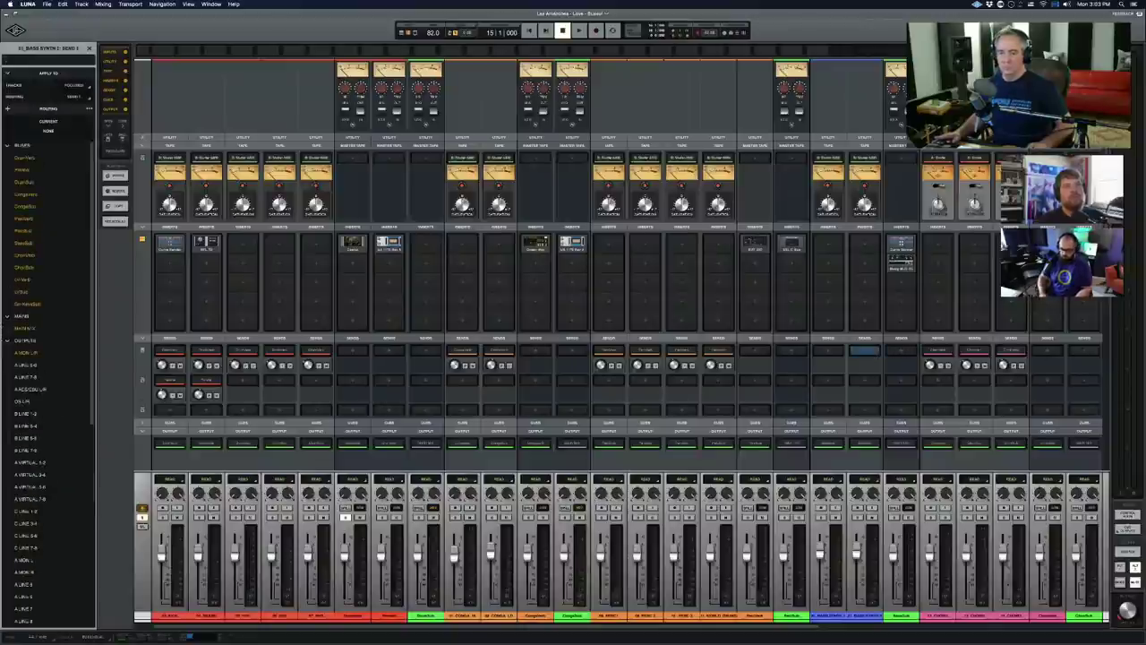
left_click(30, 163)
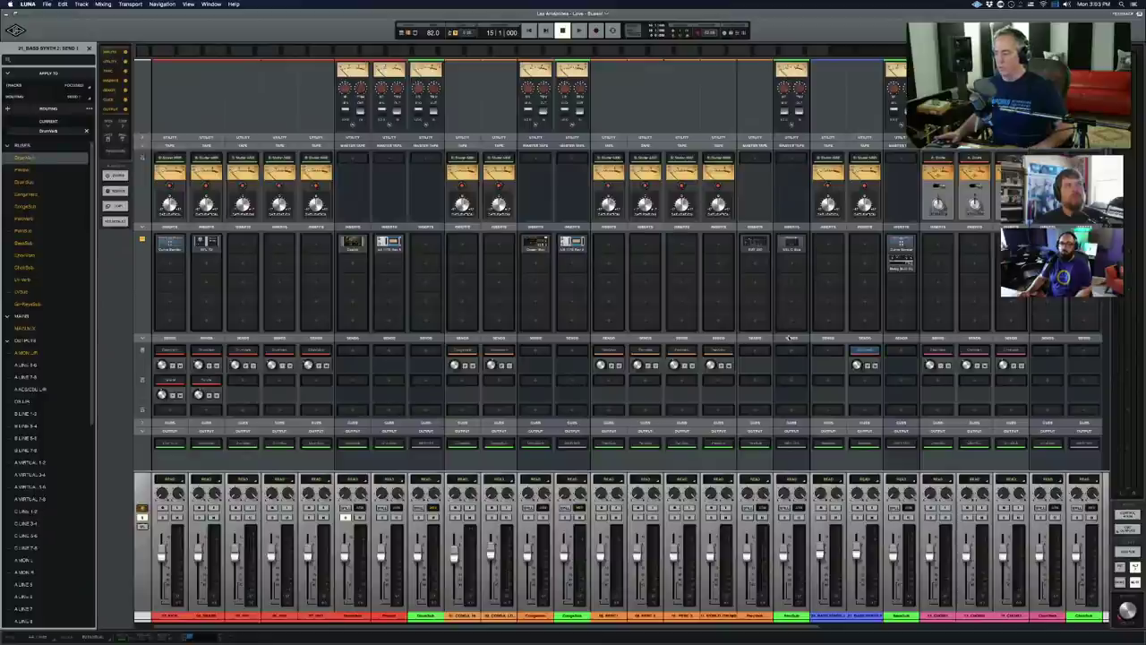
left_click(868, 358)
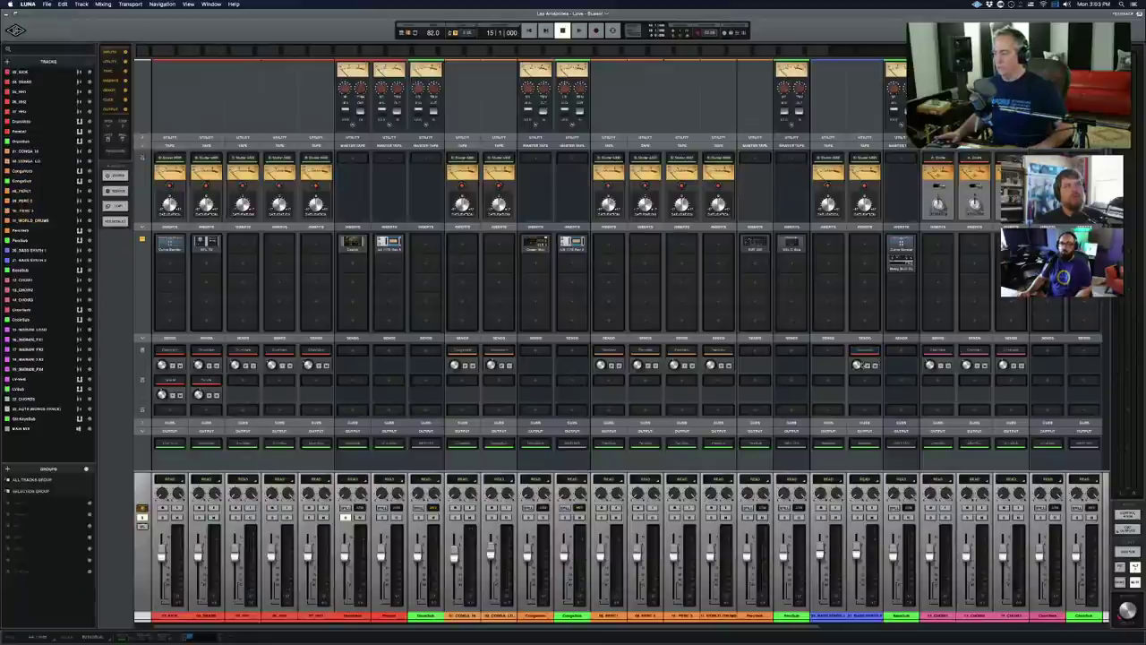
left_click(822, 358)
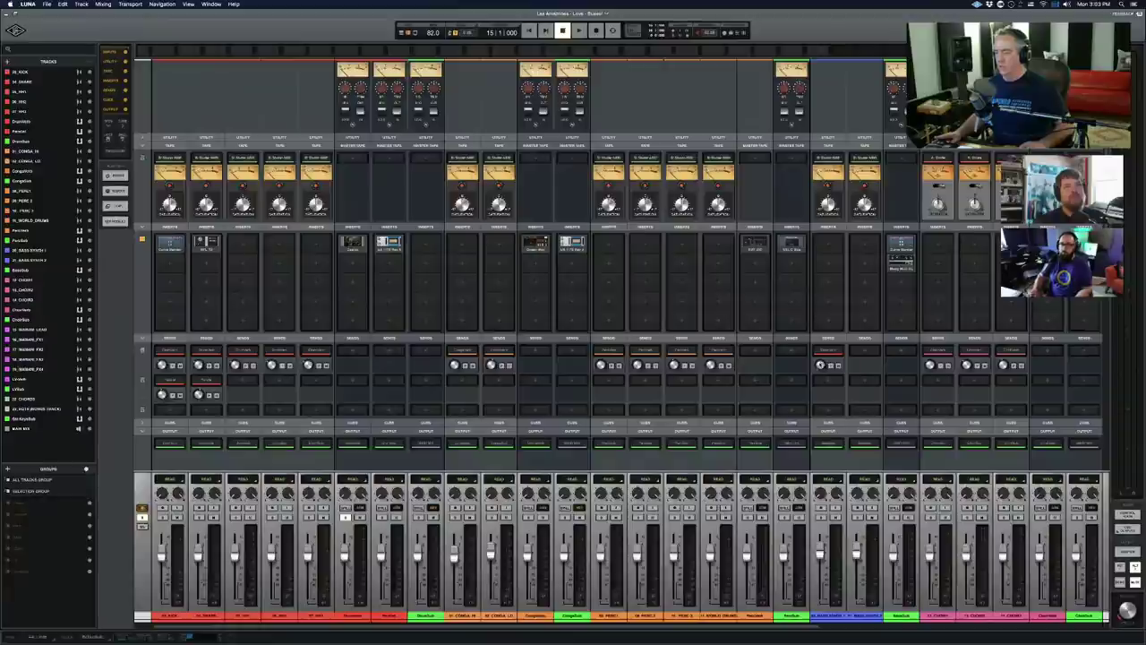
key("space")
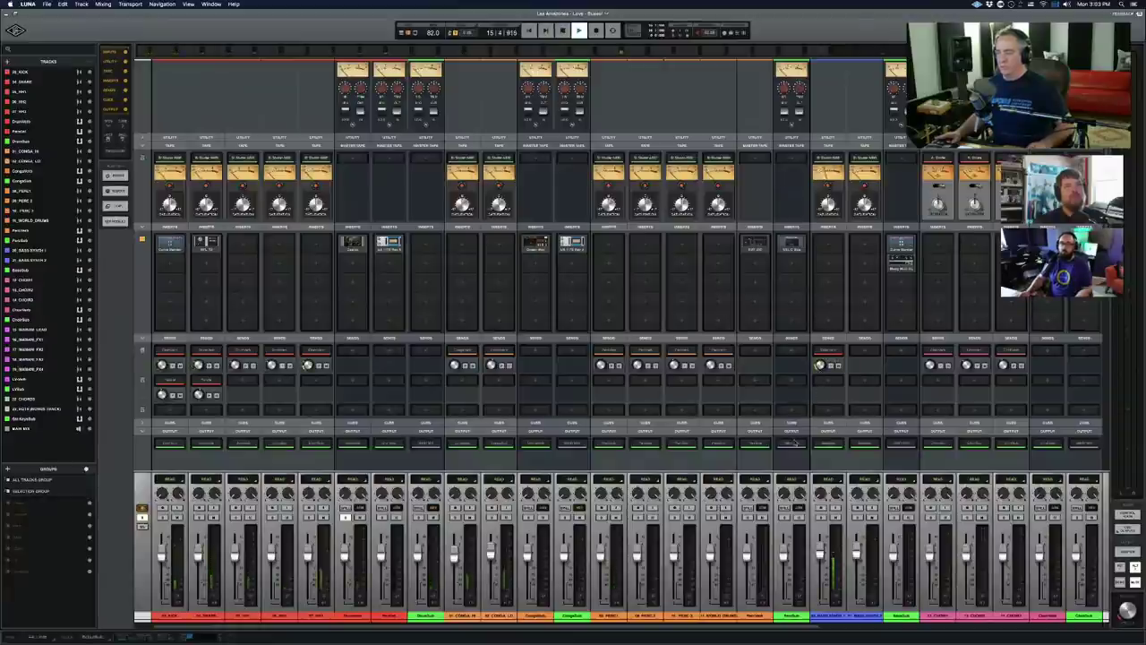
key("space")
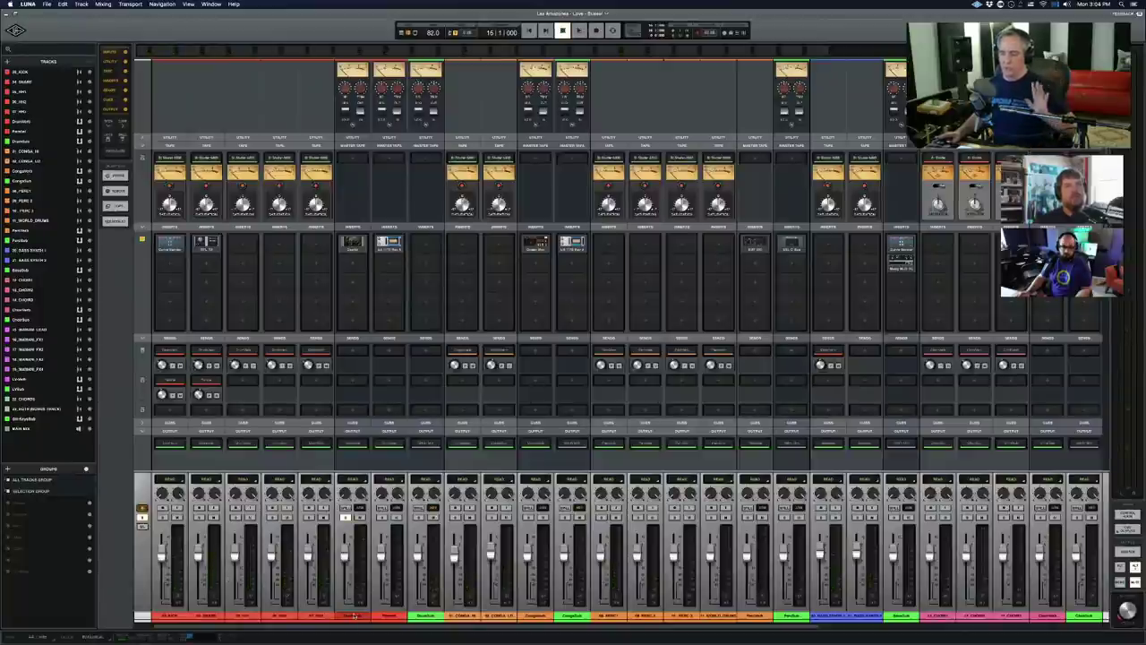
Step: Choose Clear Solos from DrumSub's solo options and show the Solo Safe option without applying it
key("Left")
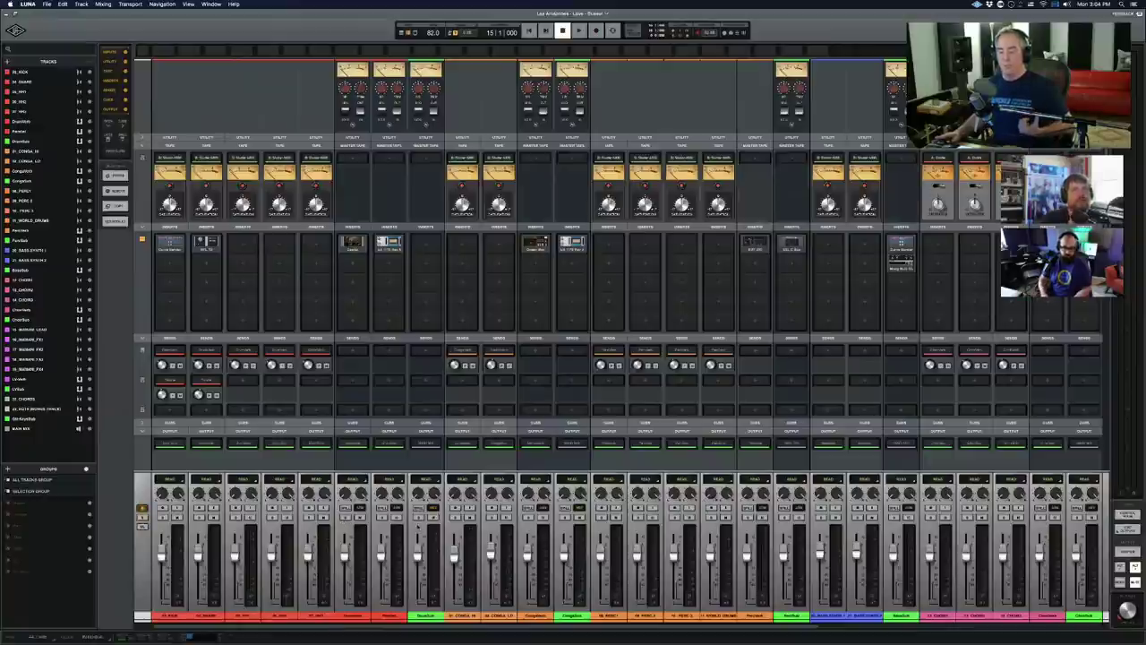
right_click(418, 517)
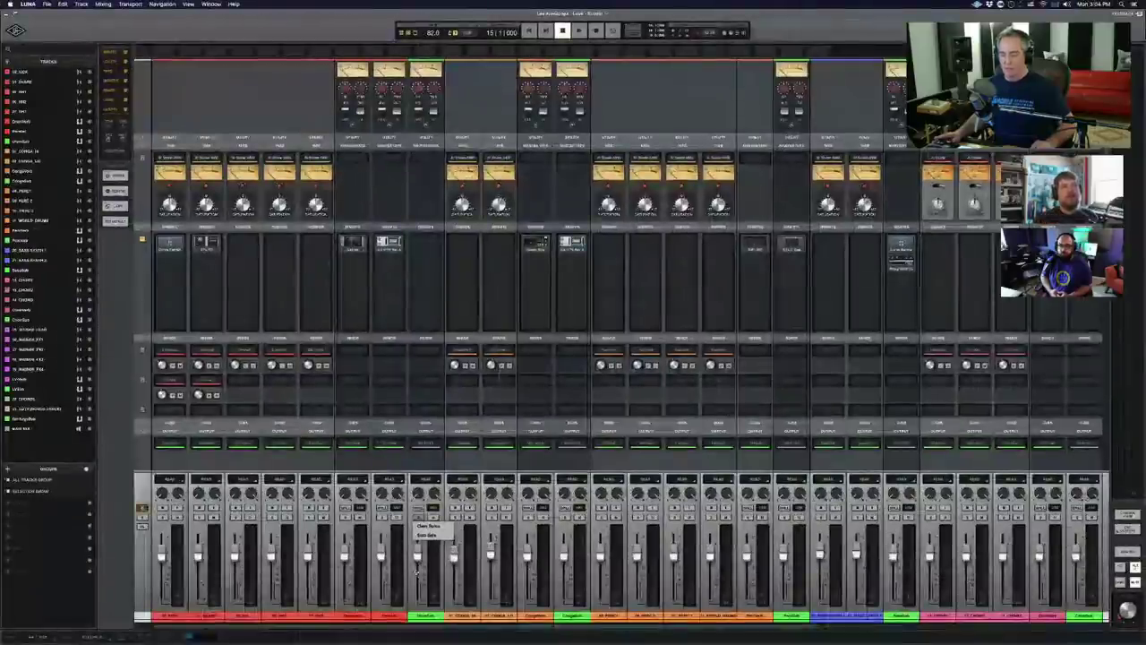
left_click(425, 526)
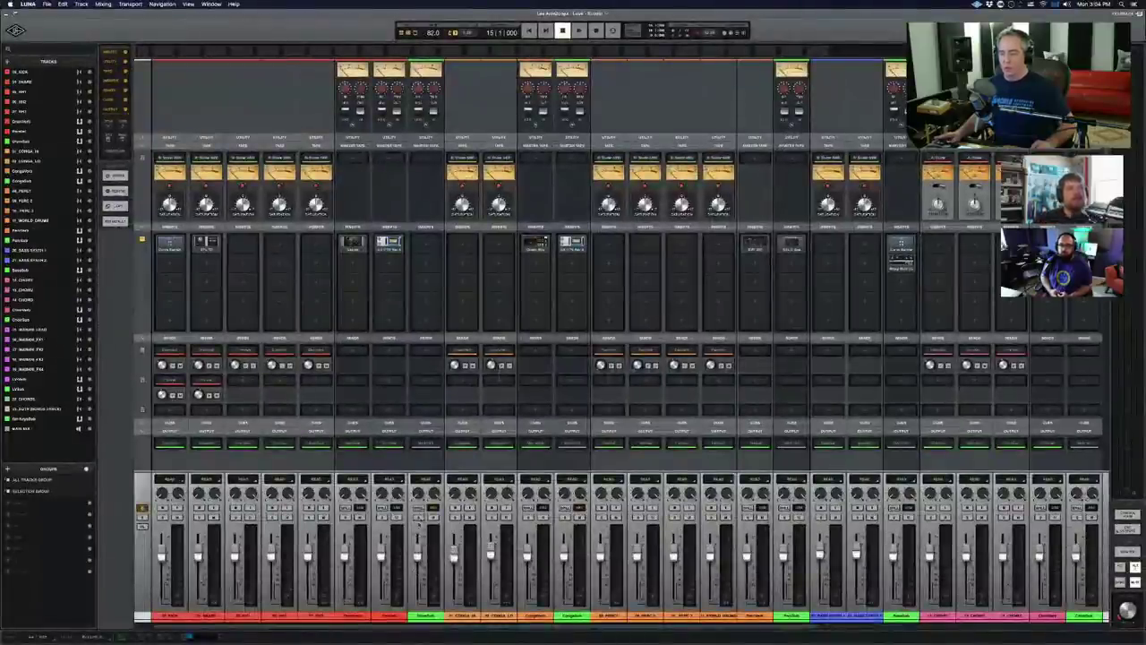
right_click(418, 517)
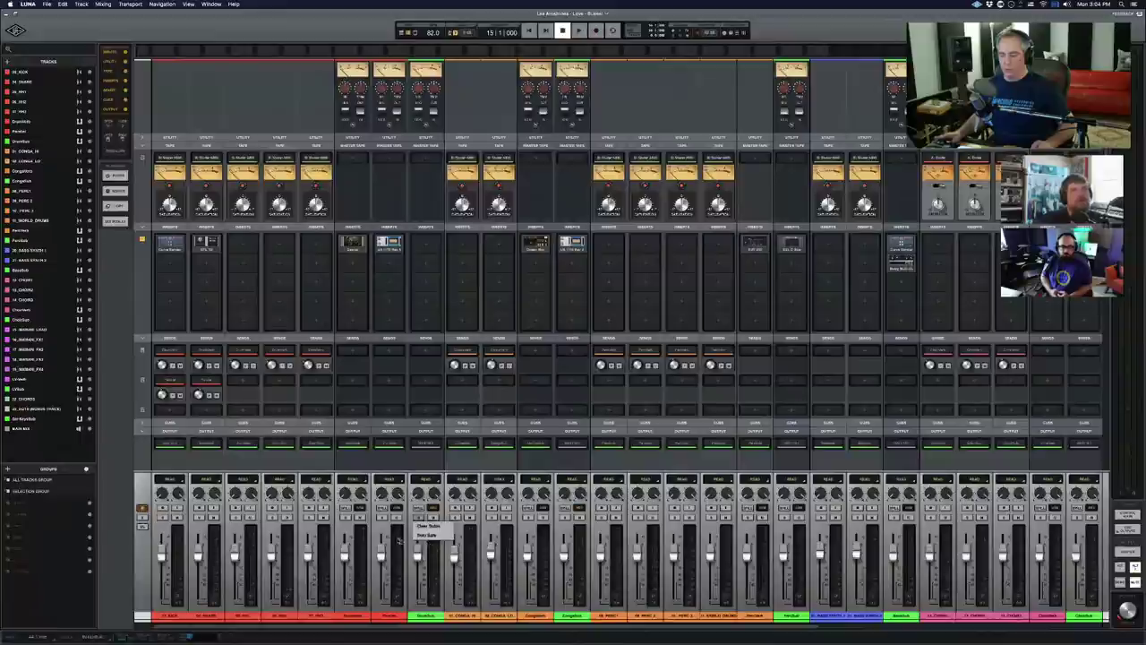
left_click(413, 551)
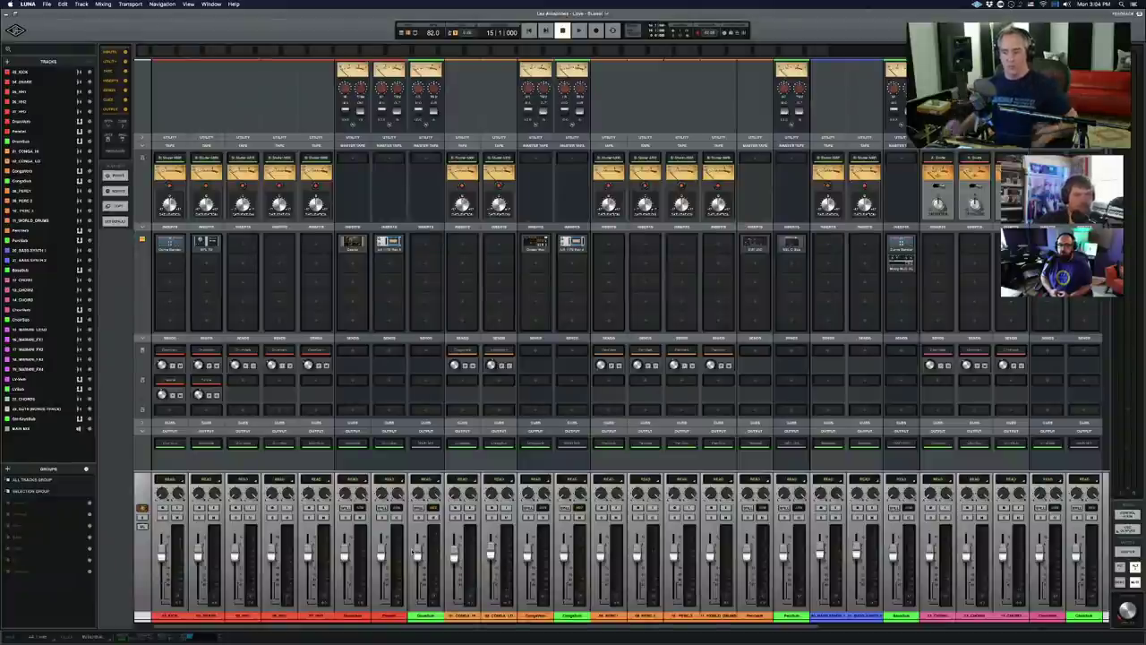
Step: Create a stereo Neve Summing bus fed from DrumSub's Send 1
left_click(428, 615)
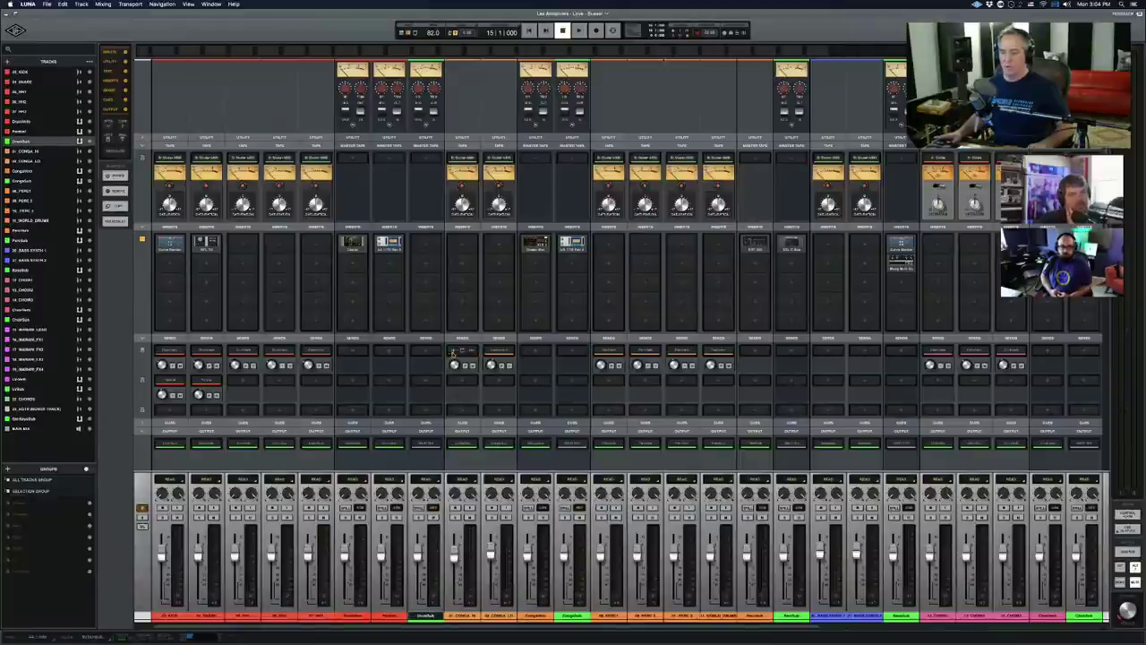
left_click(427, 351)
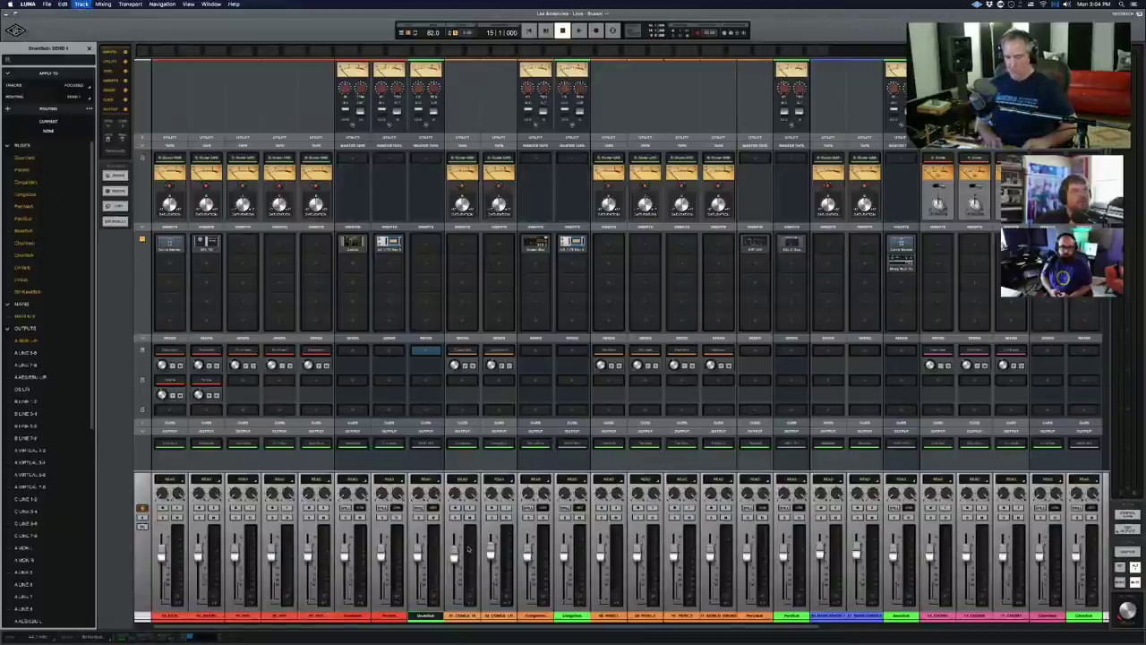
key("Escape")
key("super+shift+b")
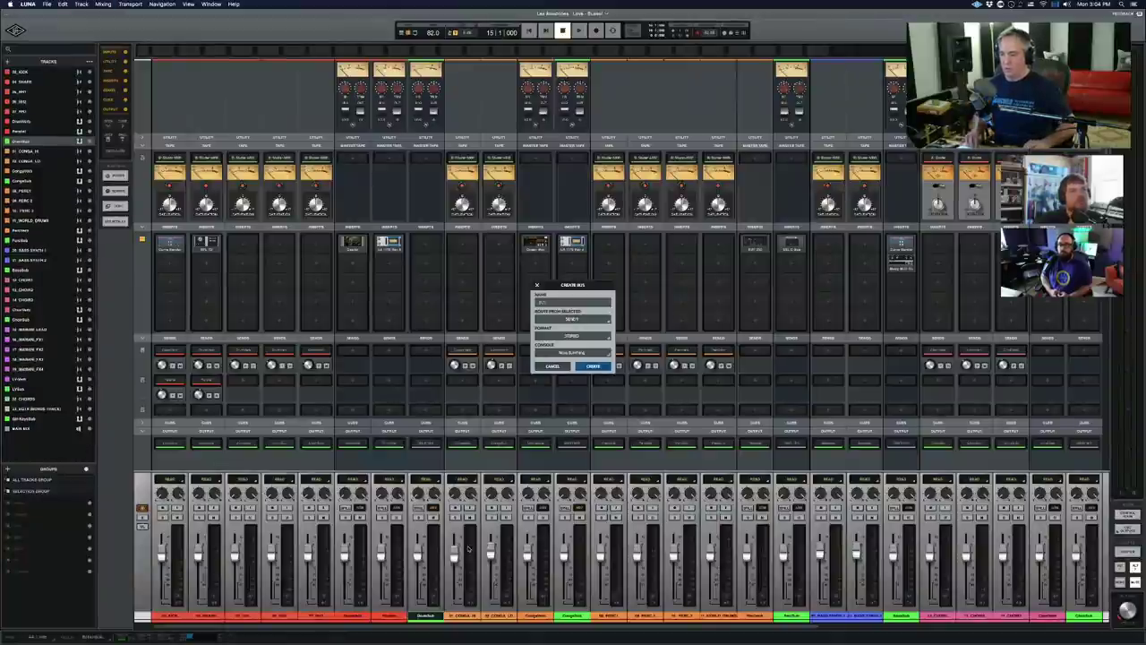
scroll(472, 466, "up", 2)
key("Return")
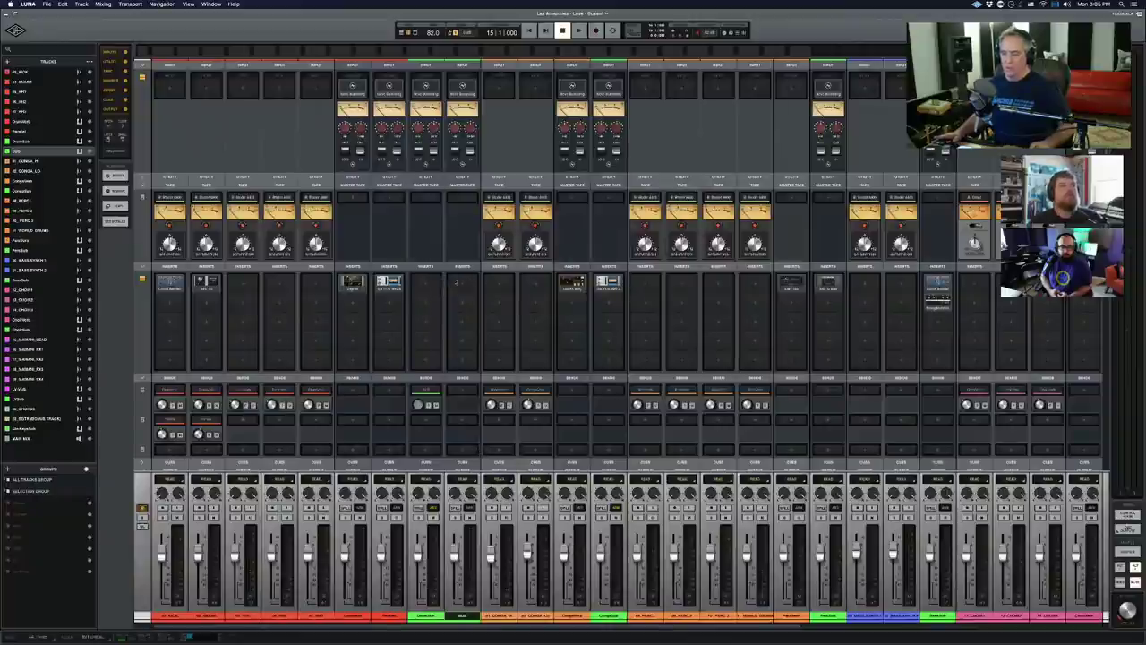
Step: Insert the EMT 140 plate reverb on the new bus and move its window clear of the drum channels
left_click(462, 284)
type("140")
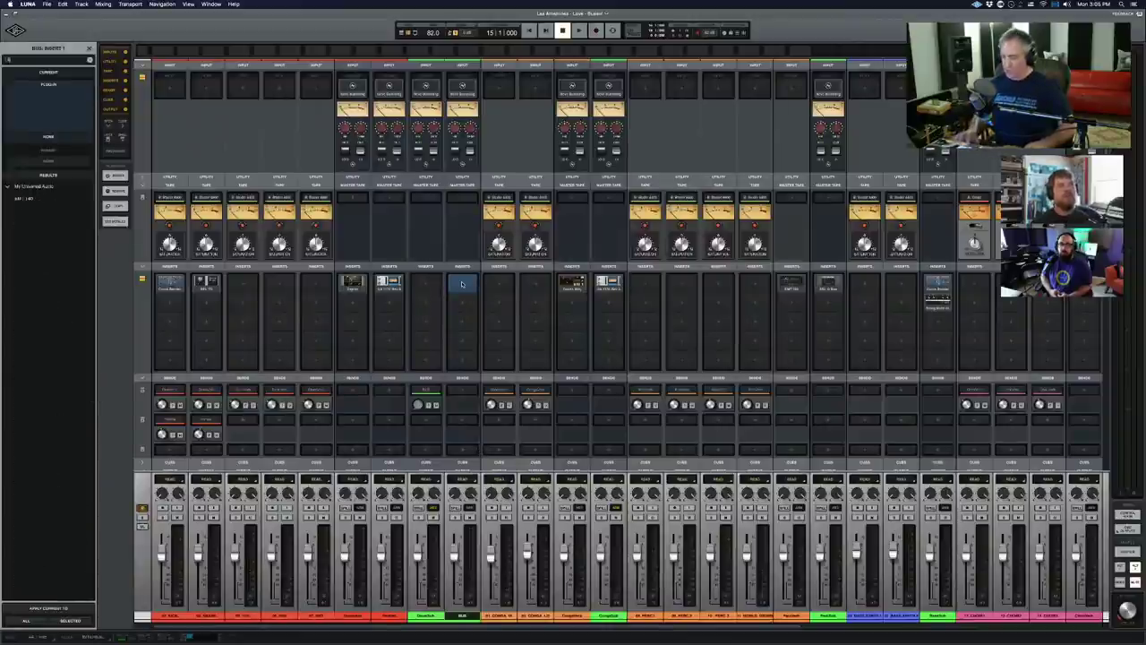
key("Return")
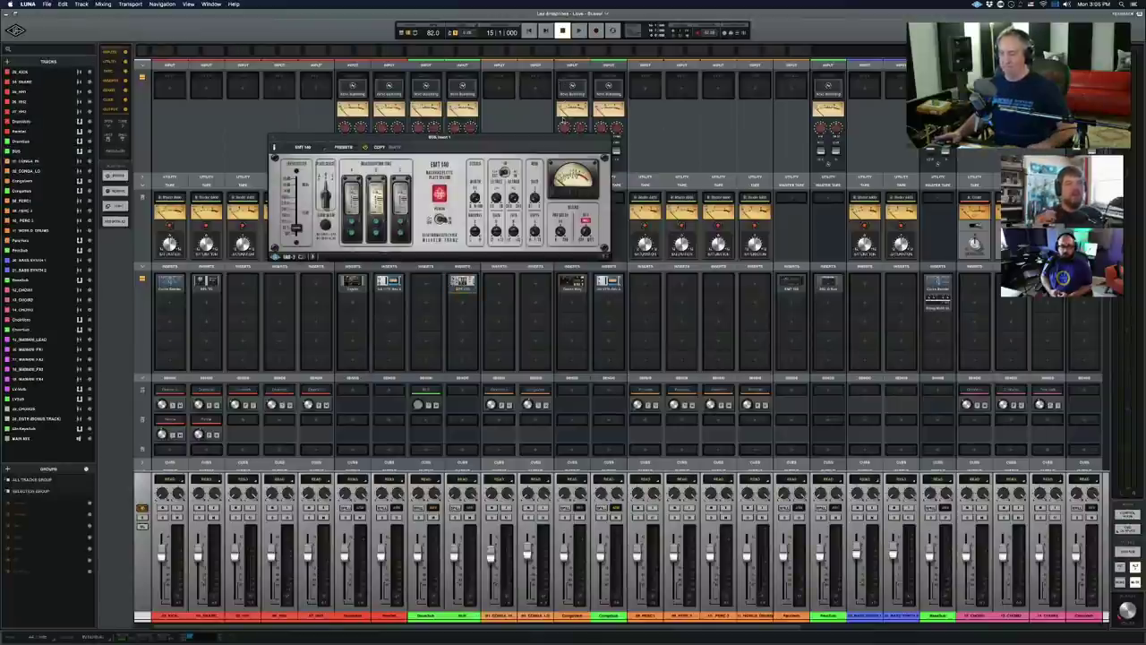
left_click_drag(550, 137, 872, 264)
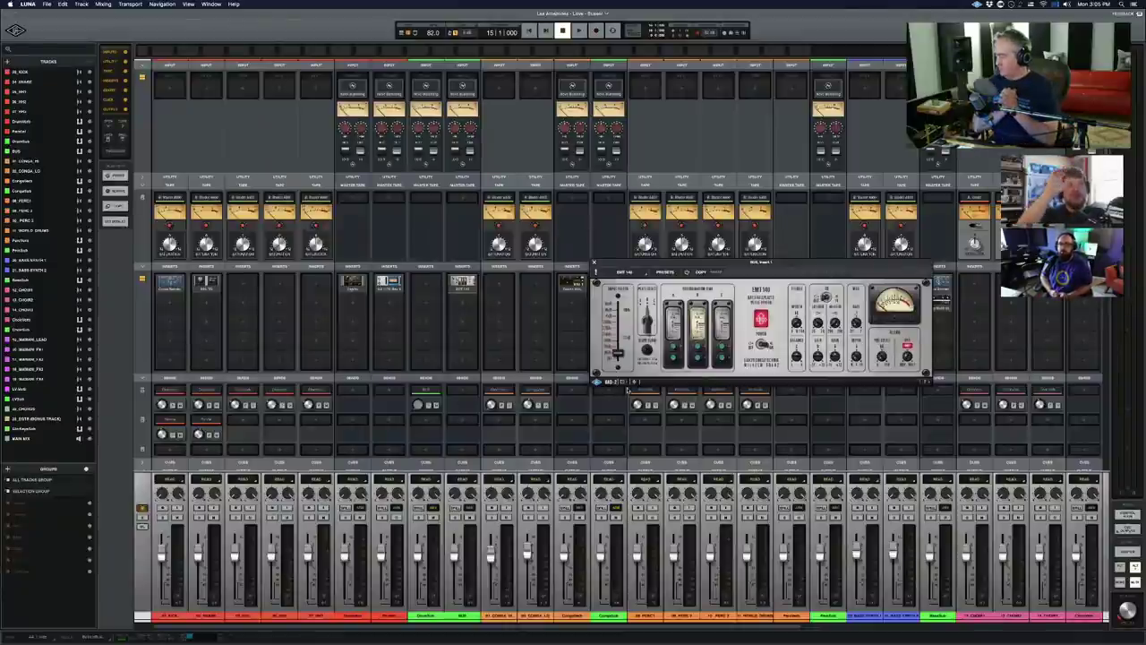
left_click_drag(743, 265, 714, 279)
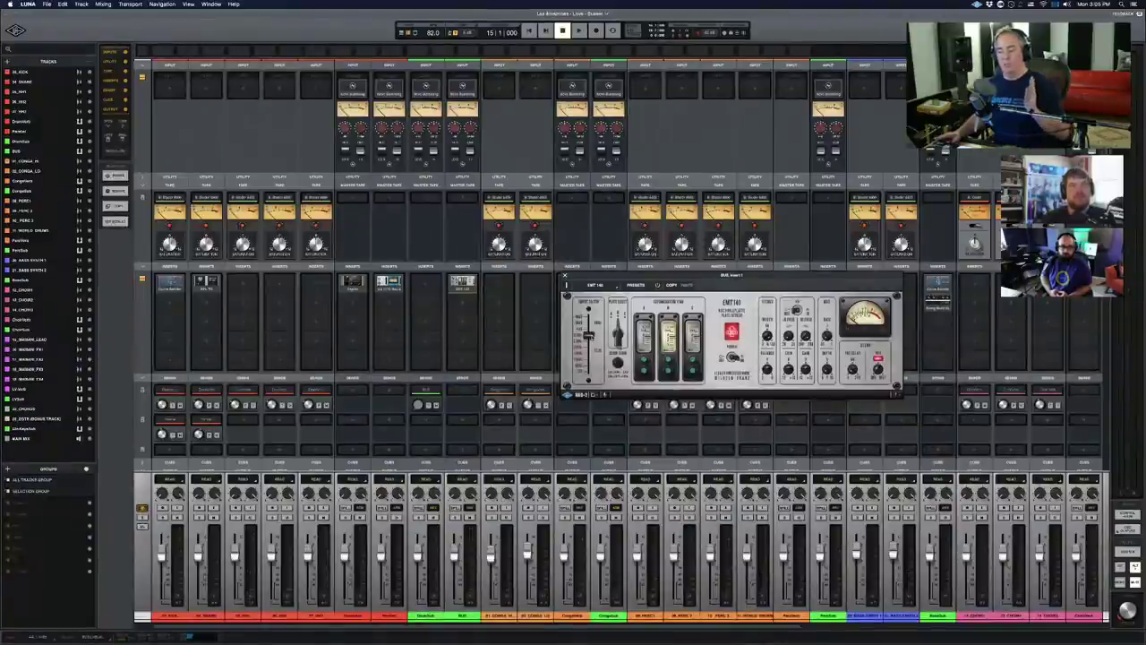
Step: Select DrumSub, enable groups, and audition the five grouped drum tracks in solo
left_click(426, 617)
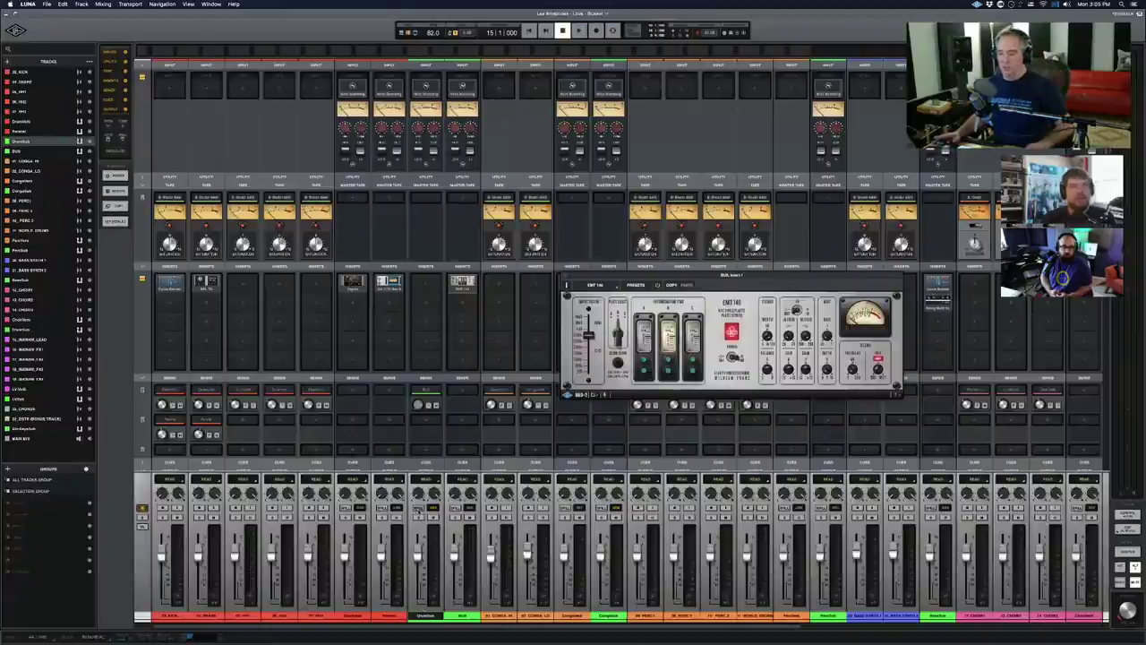
left_click(309, 516)
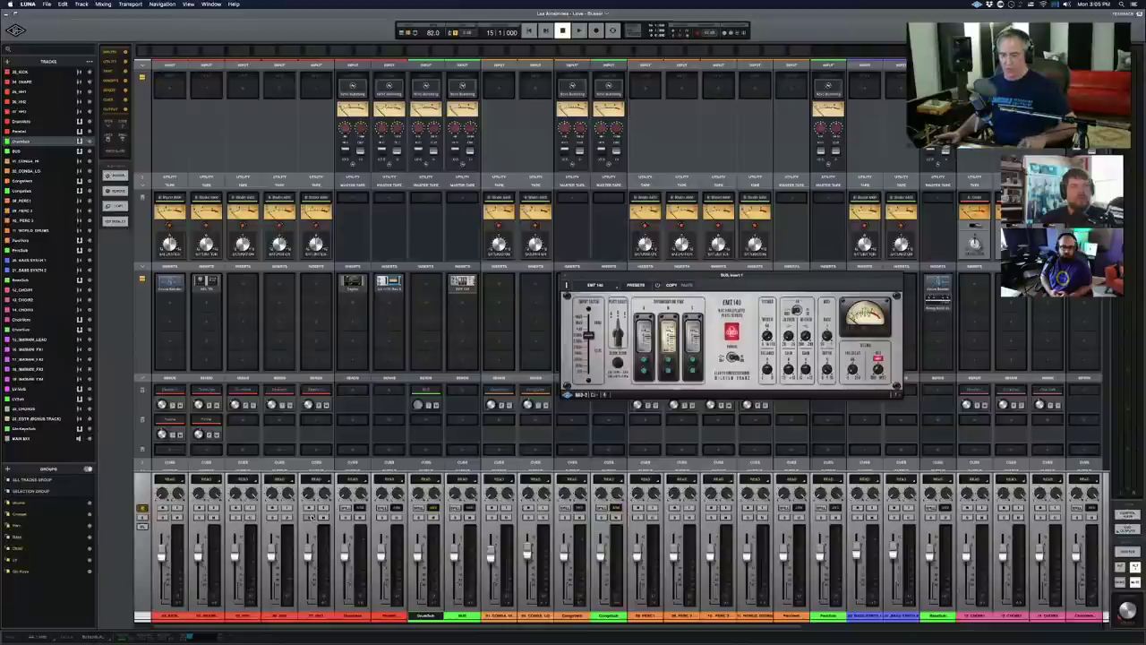
key("space")
left_click(433, 421)
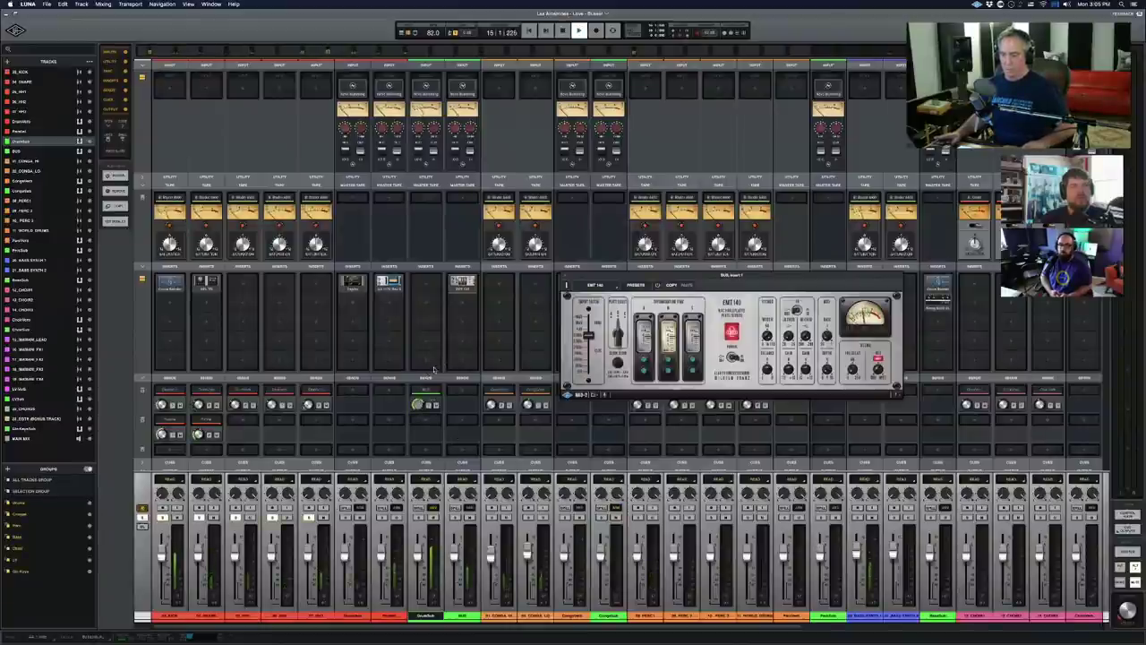
key("space")
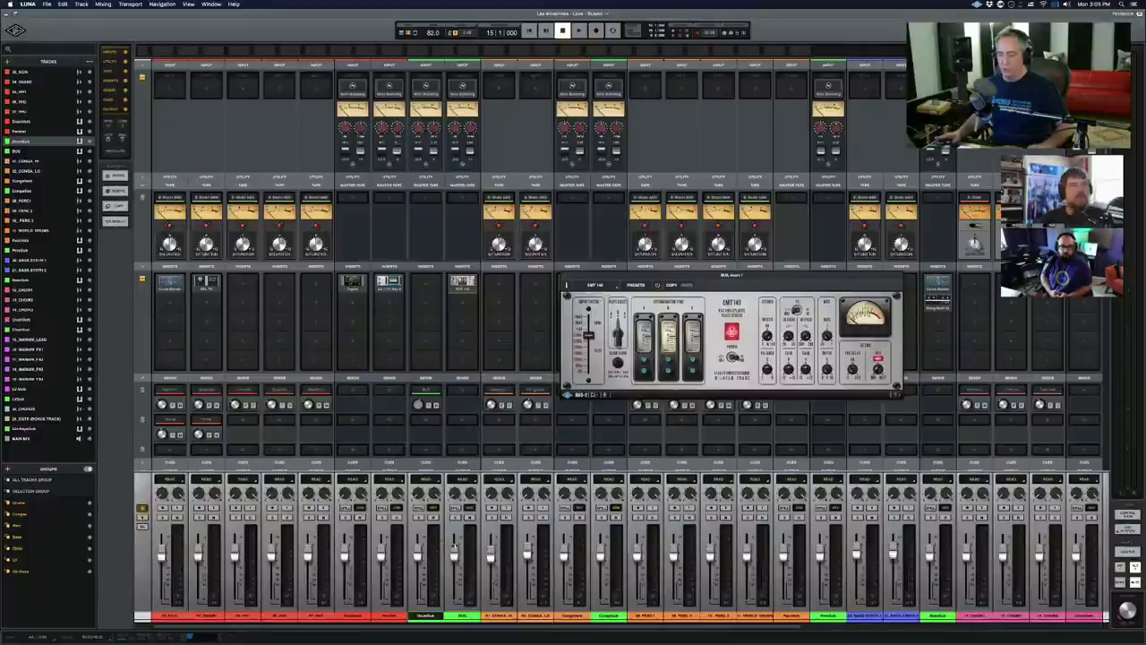
Step: Solo DrumSub and audition it with its send to the EMT 140 bus
left_click(419, 517)
key("space")
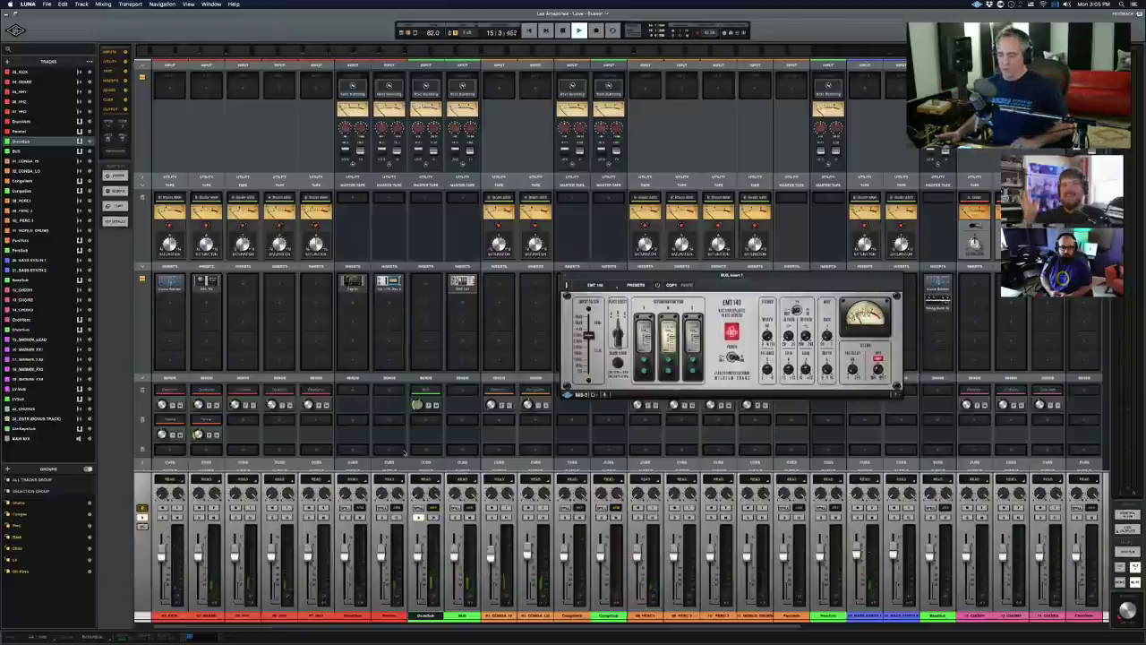
key("space")
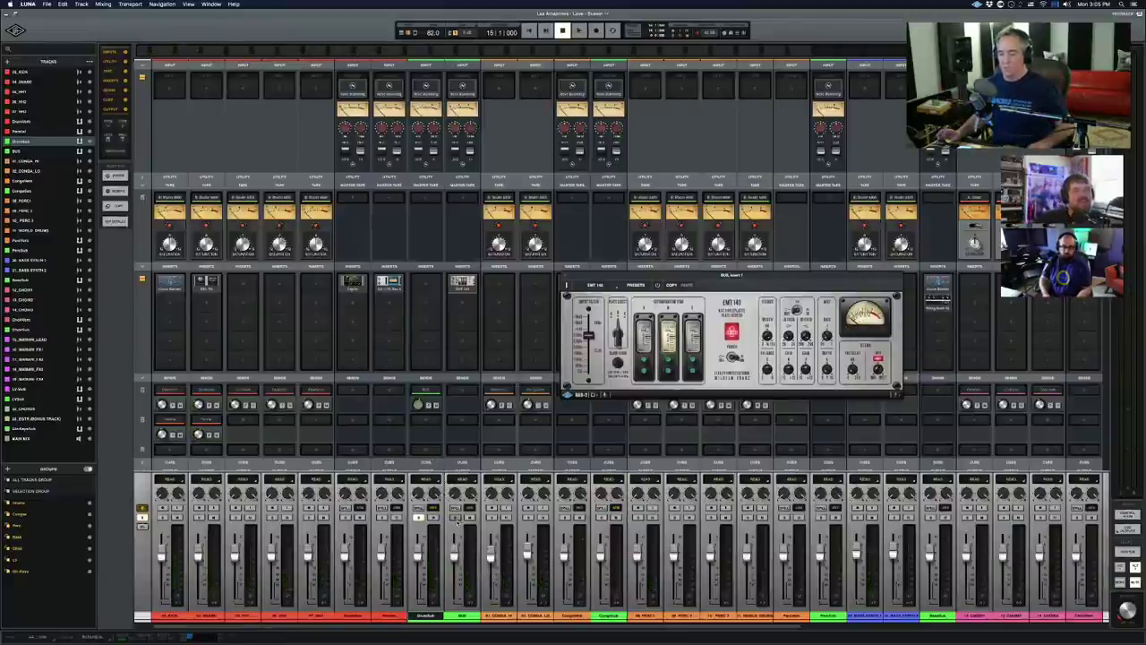
Step: Deselect DrumSub, audition its solo with the EMT 140 bus, then clear the solo and close the reverb window
left_click(456, 428)
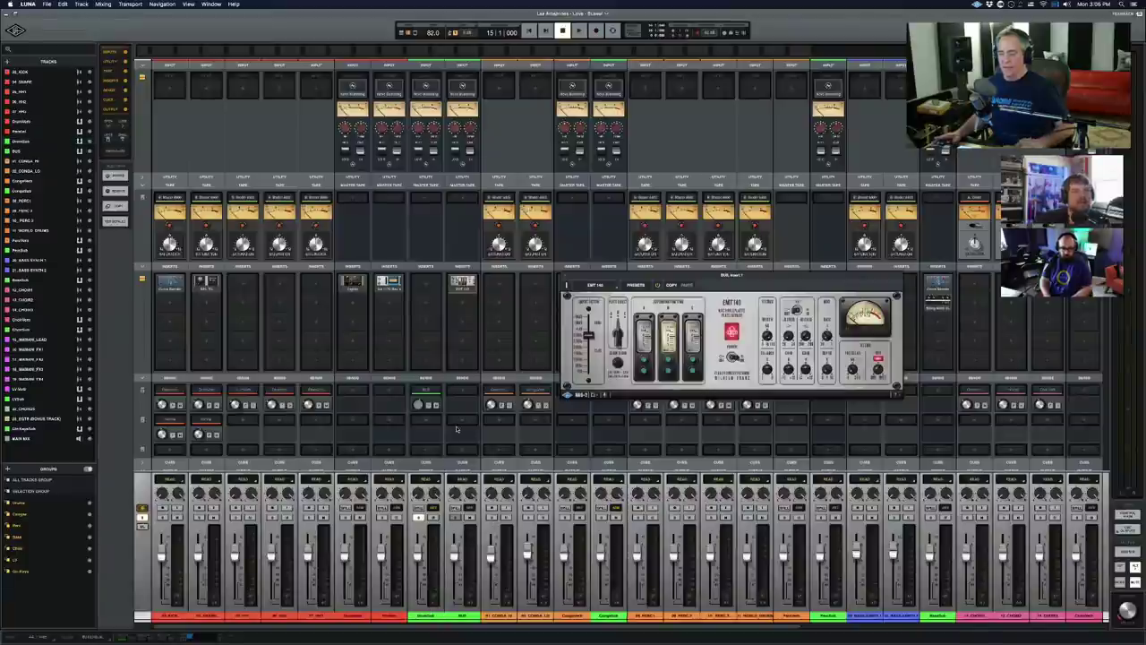
key("space")
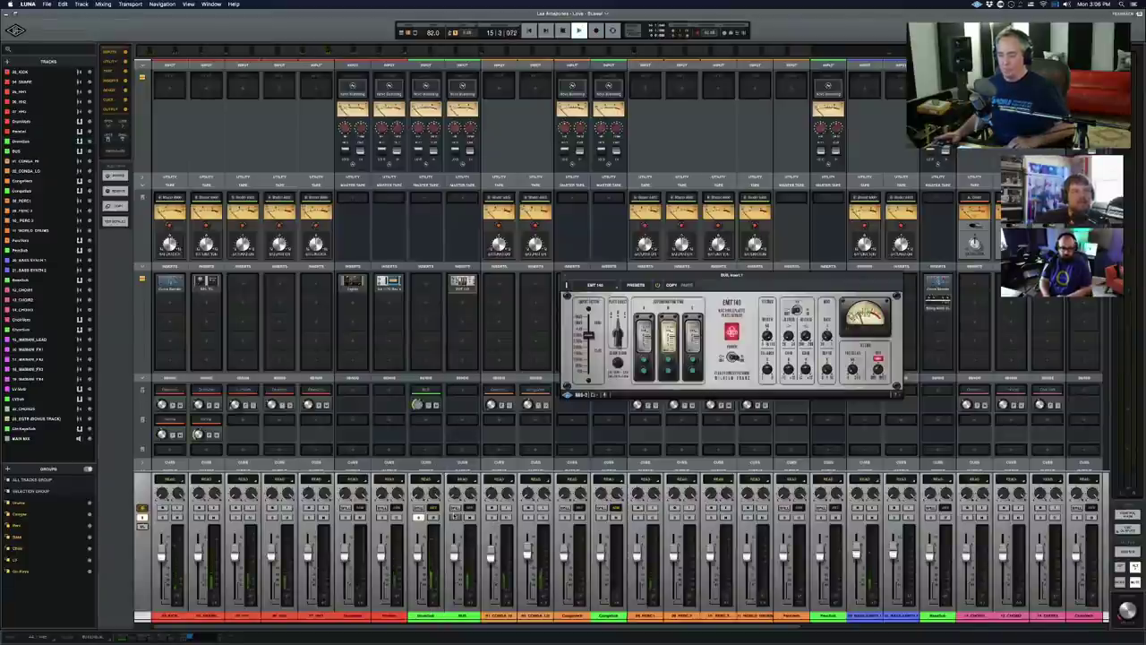
key("space")
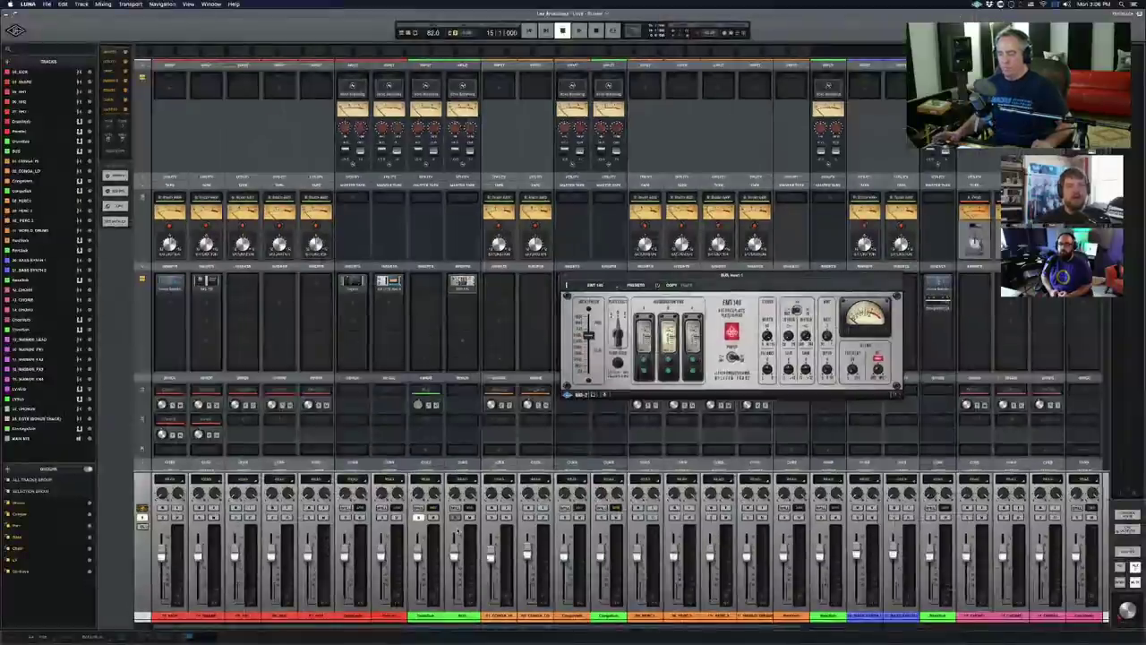
key("Escape")
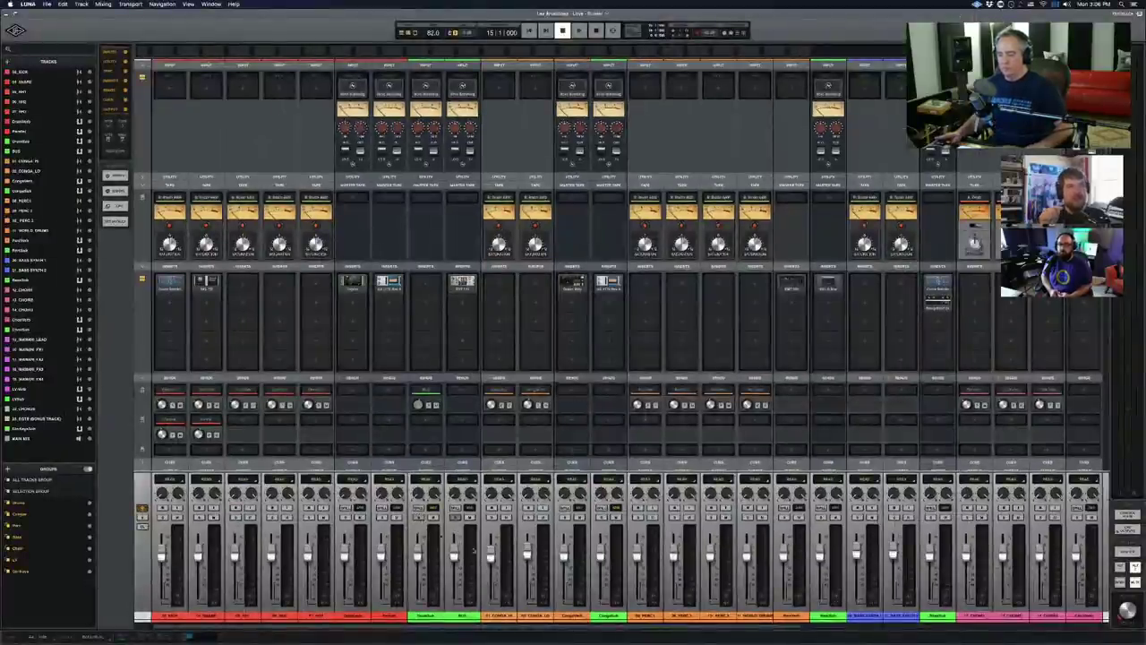
Step: Select the CONGA_HI and CONGA_LO tracks, audition them in solo, and clear their solos
left_click(536, 616)
left_click(499, 616, "shift")
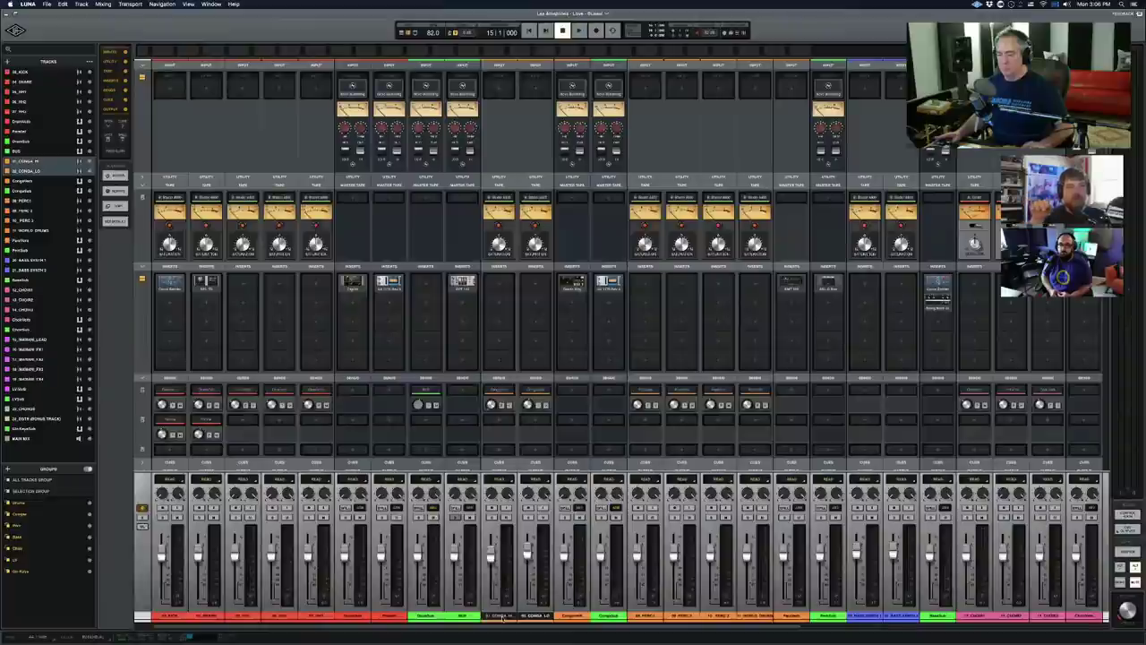
key("s")
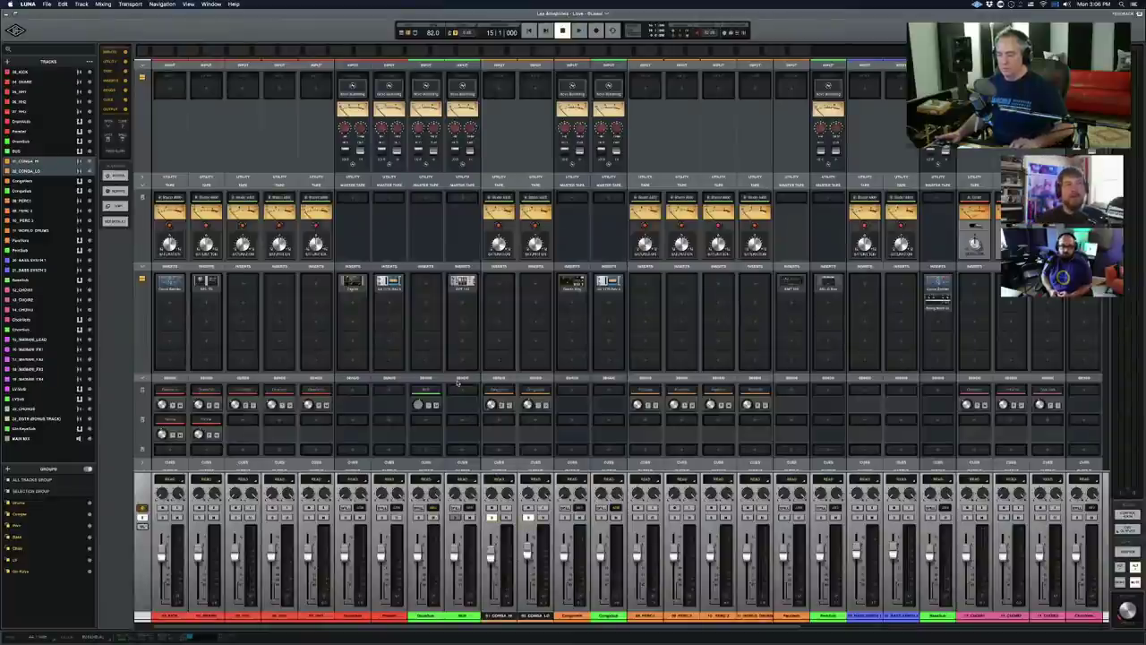
key("space")
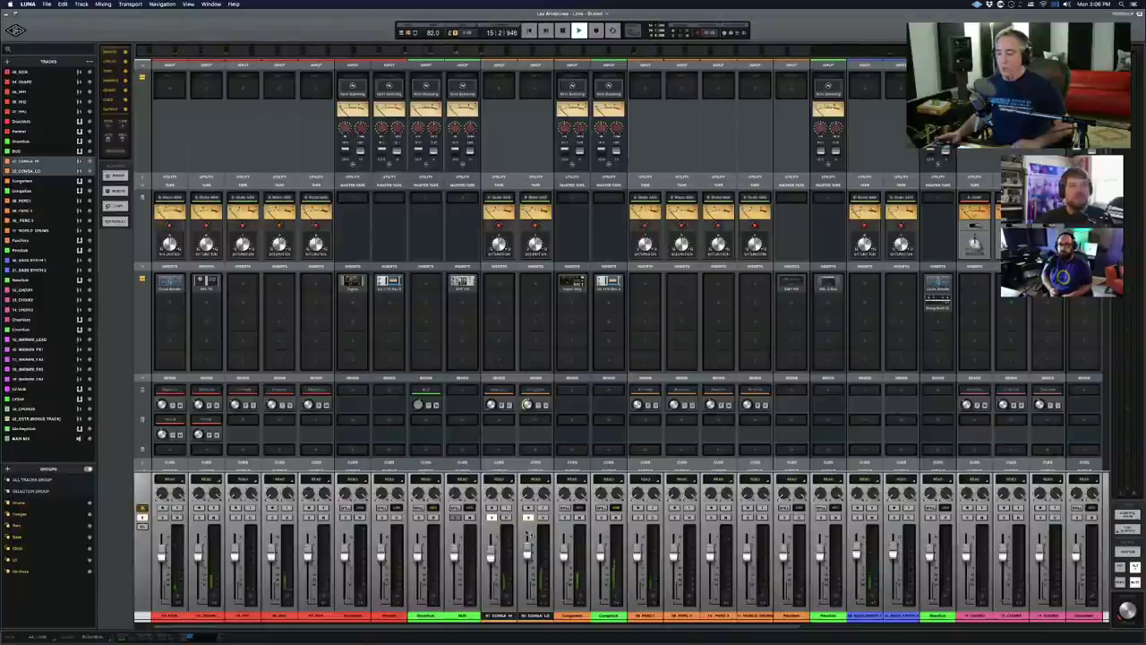
key("space")
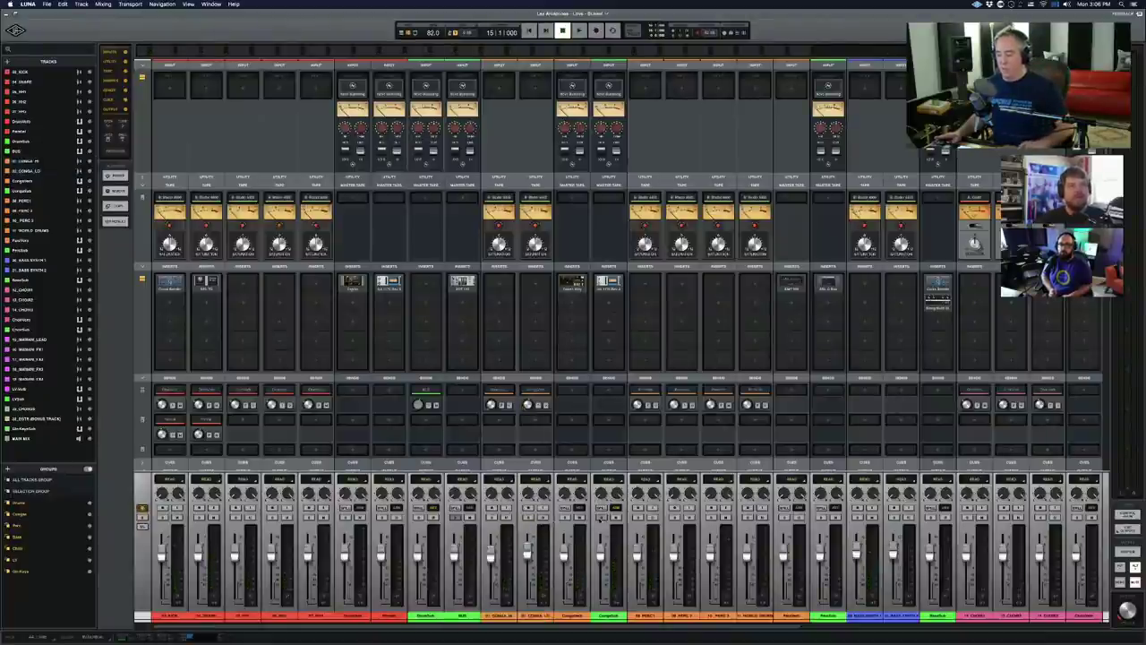
Step: Solo the CongaSub bus and audition the congas through it
key("space")
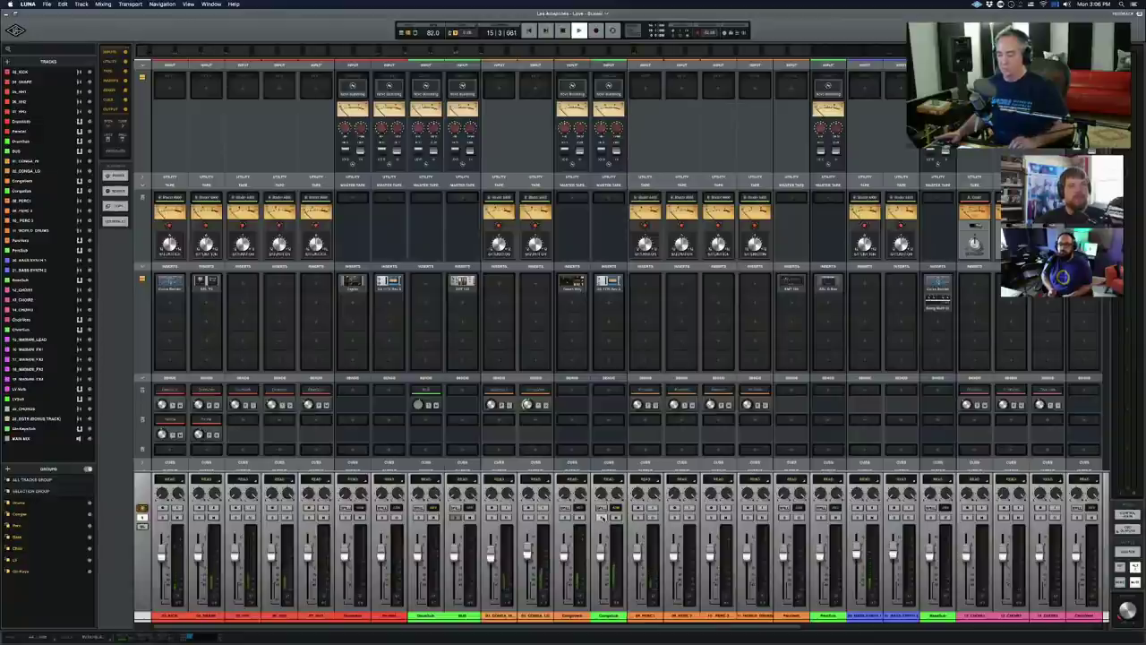
key("space")
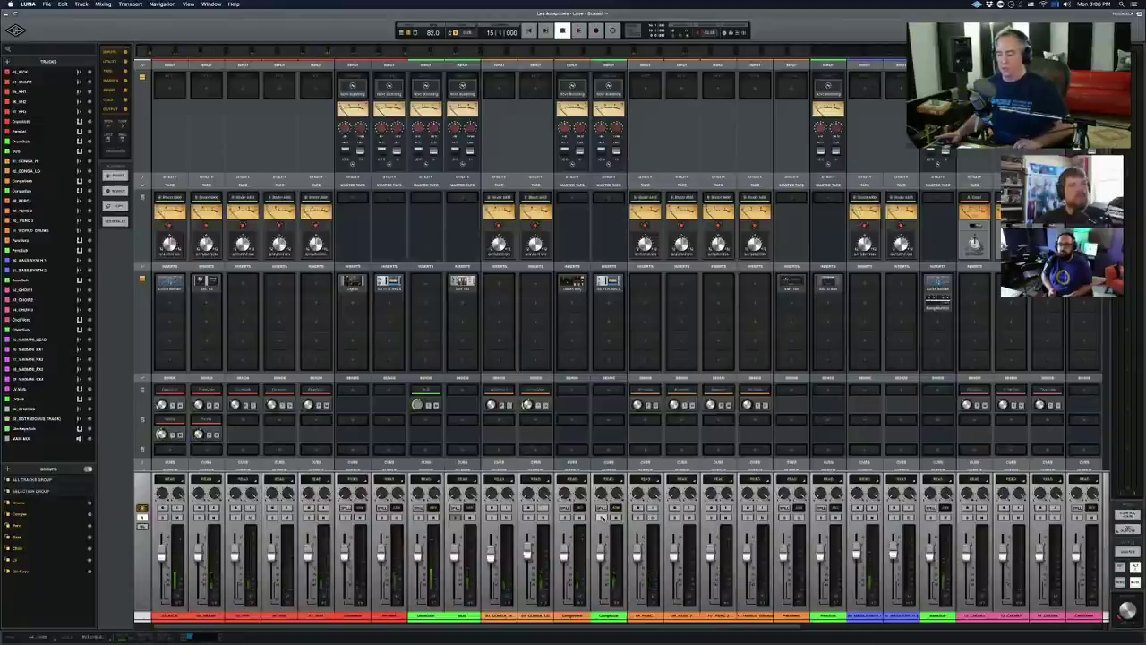
key("space")
key("space")
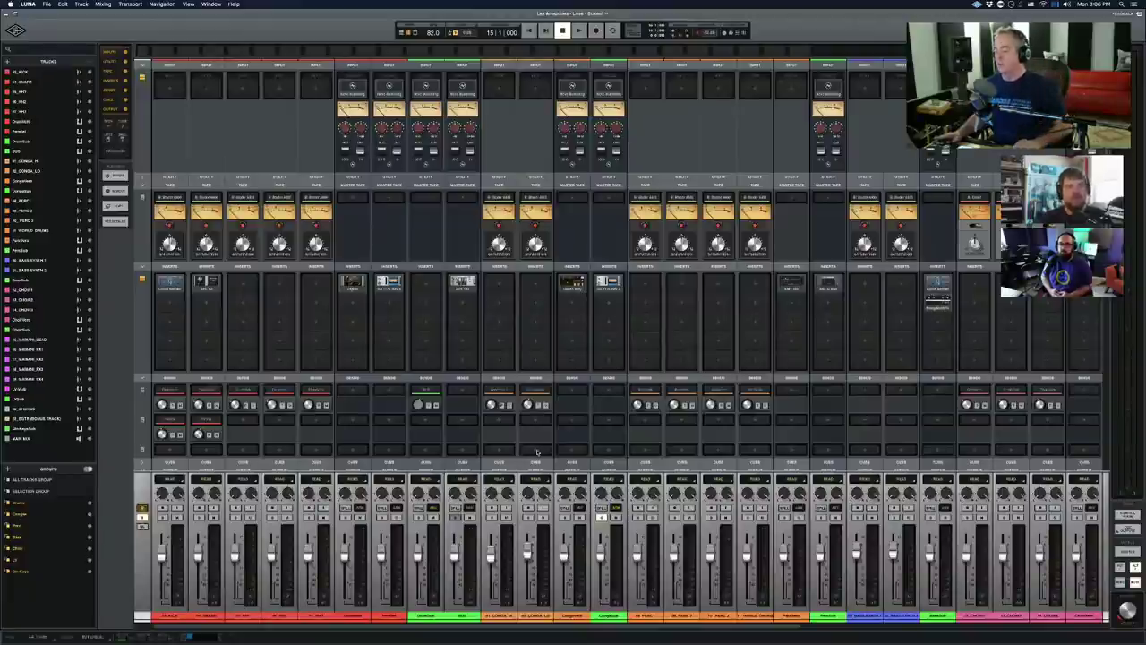
Step: Compare soloing the two conga tracks with soloing CongaSub during playback, then stop and clear all solos
key("space")
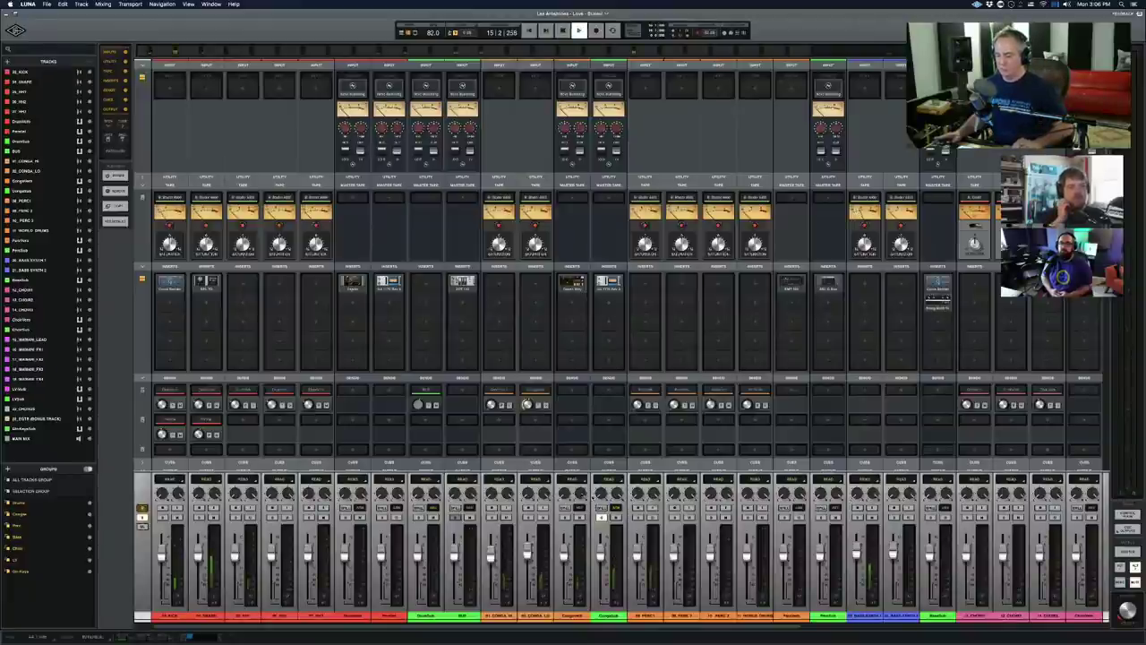
left_click(527, 518)
left_click(601, 517)
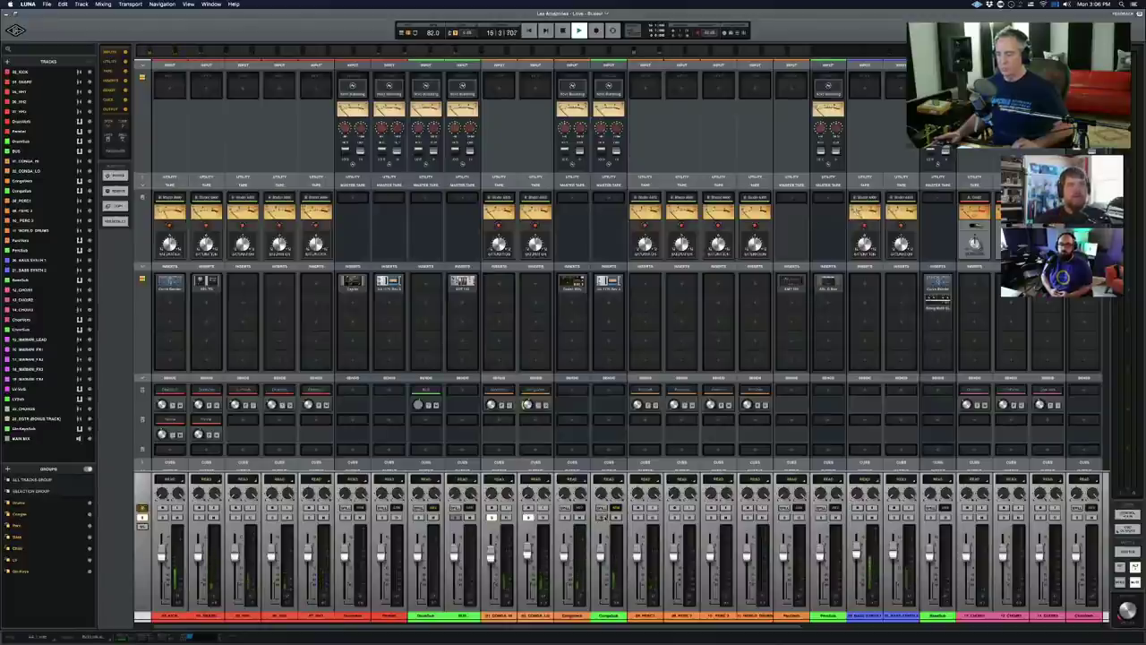
key("space")
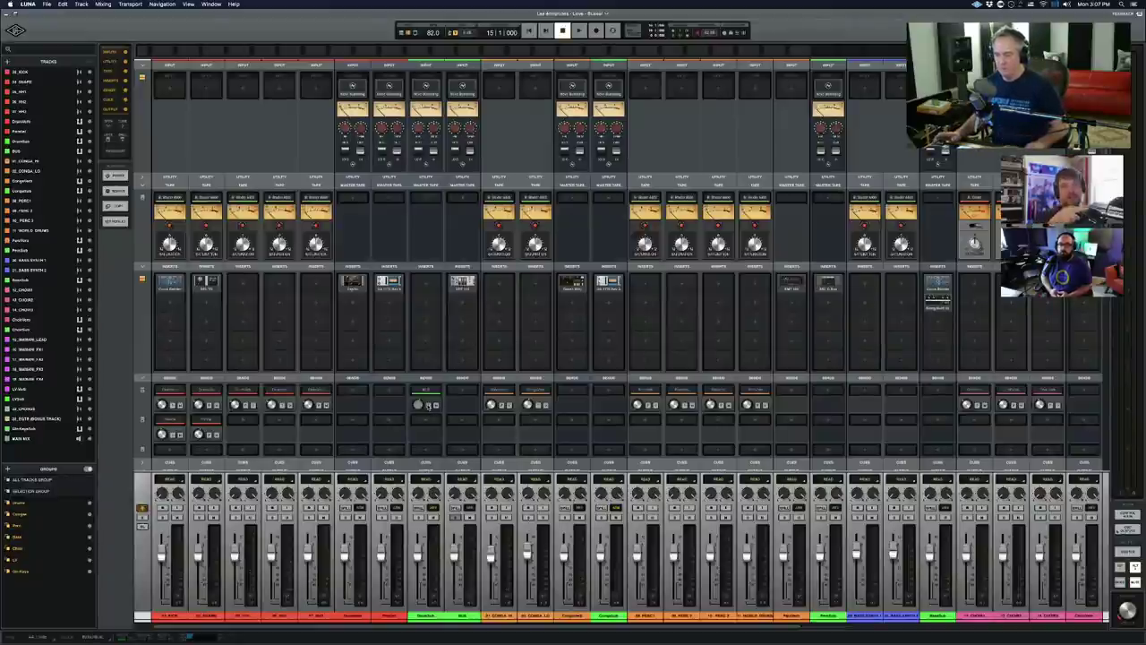
Step: Display the Solo Safe option on the EMT 140 reverb bus without changing it
scroll(429, 404, "down", 2)
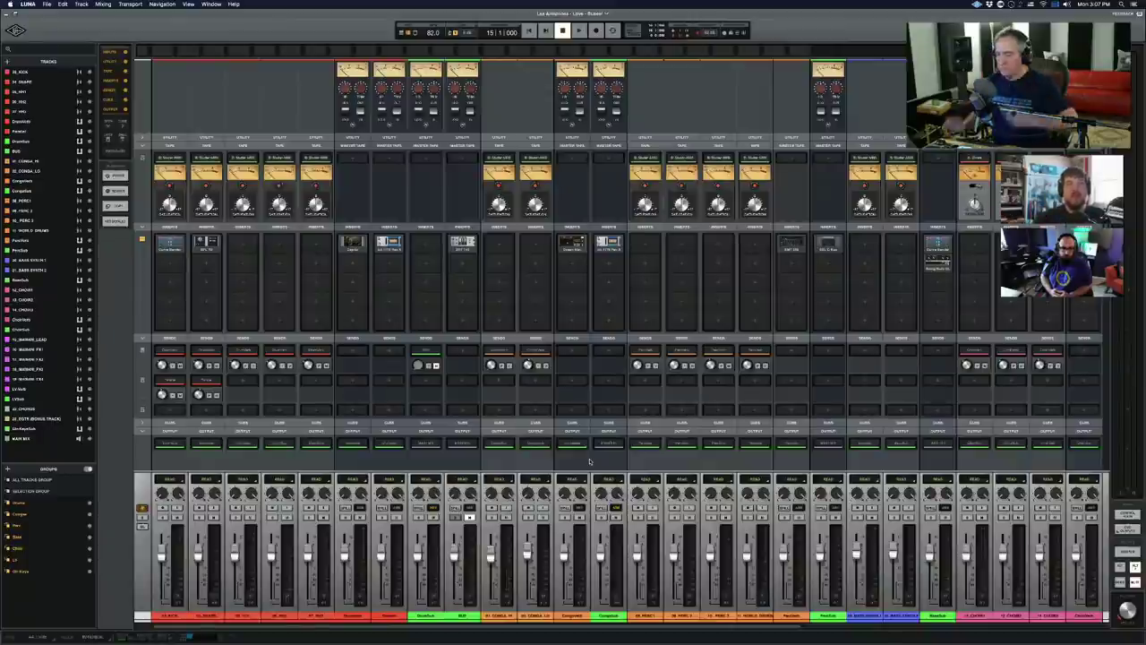
right_click(453, 519)
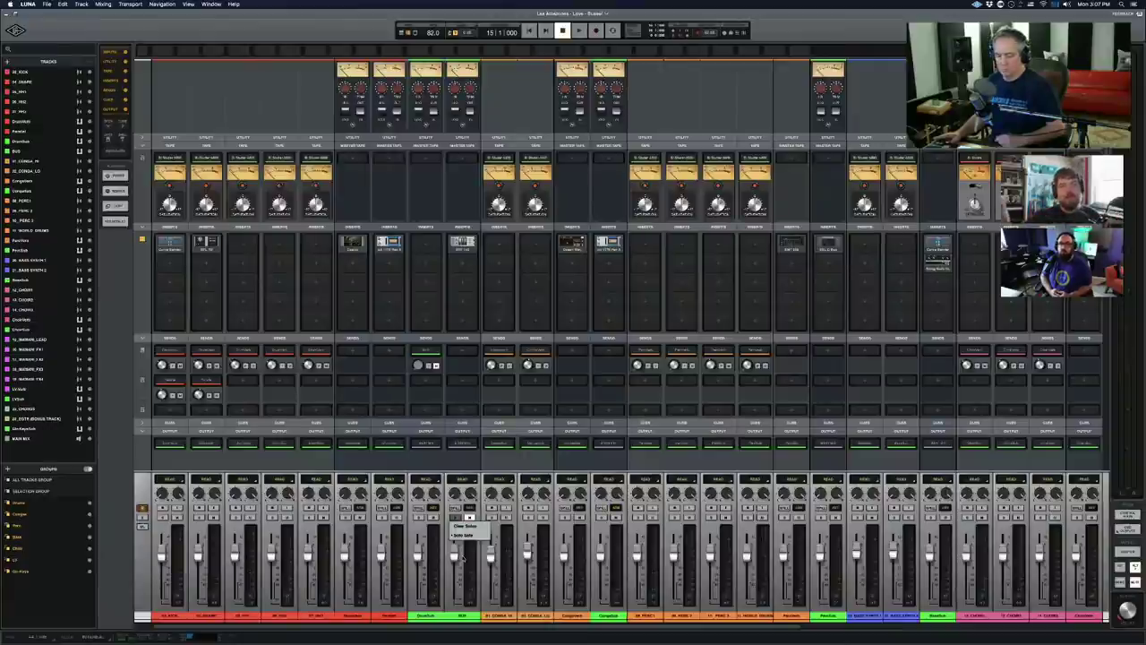
key("Escape")
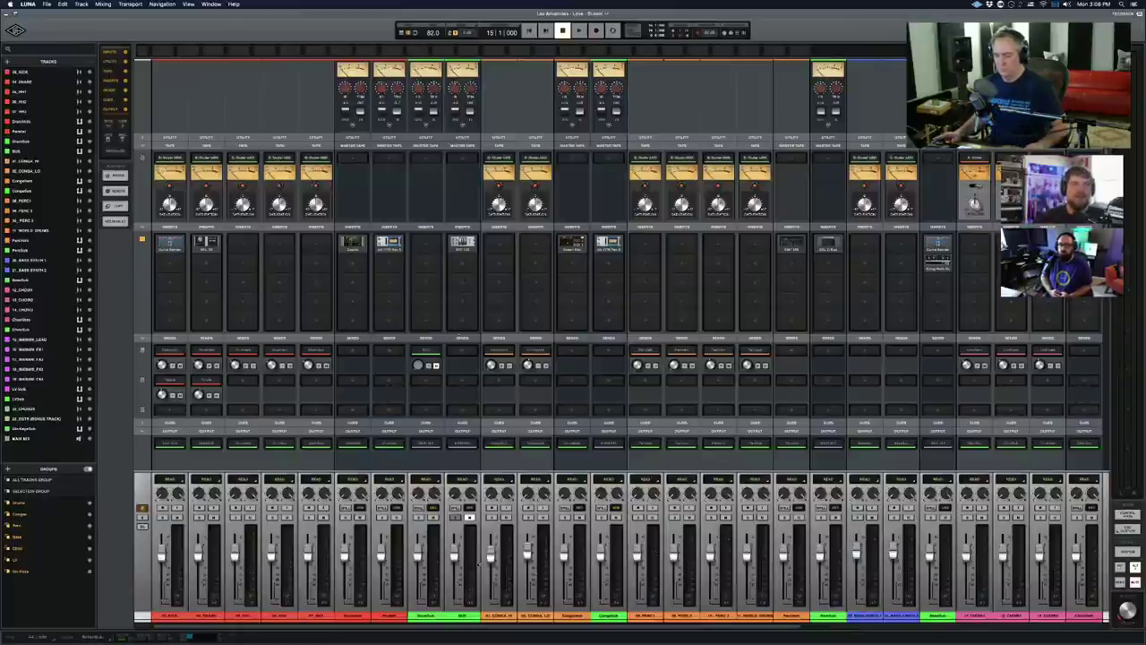
Step: Delete the EMT 140 reverb bus that sits beside DrumSub
left_click(466, 616)
right_click(467, 616)
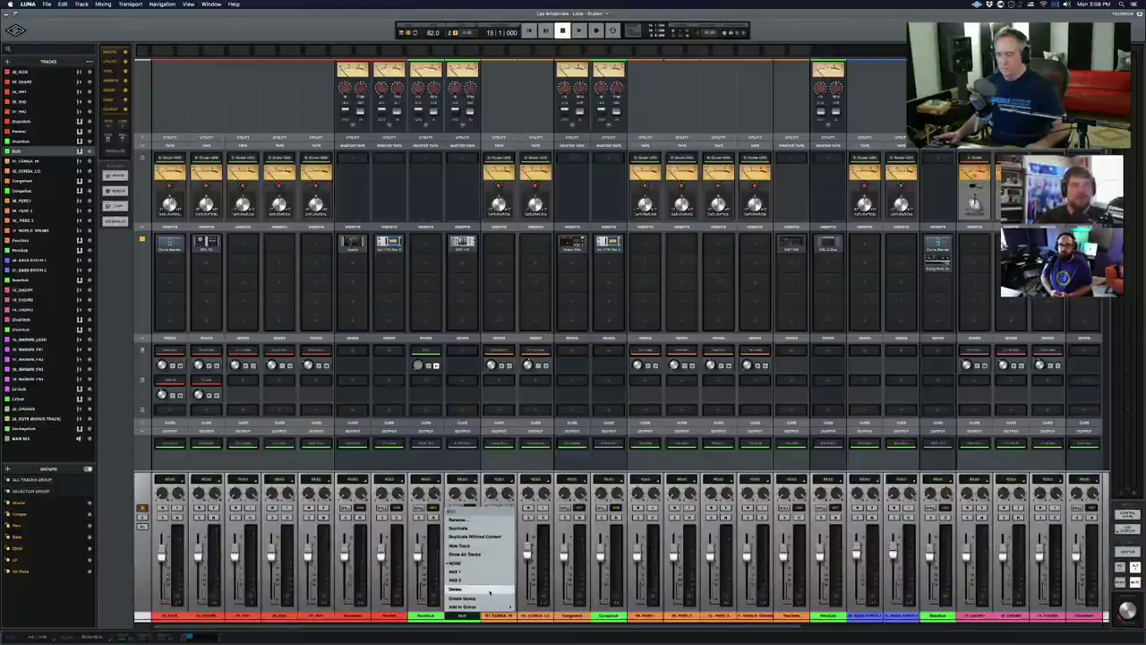
left_click(490, 592)
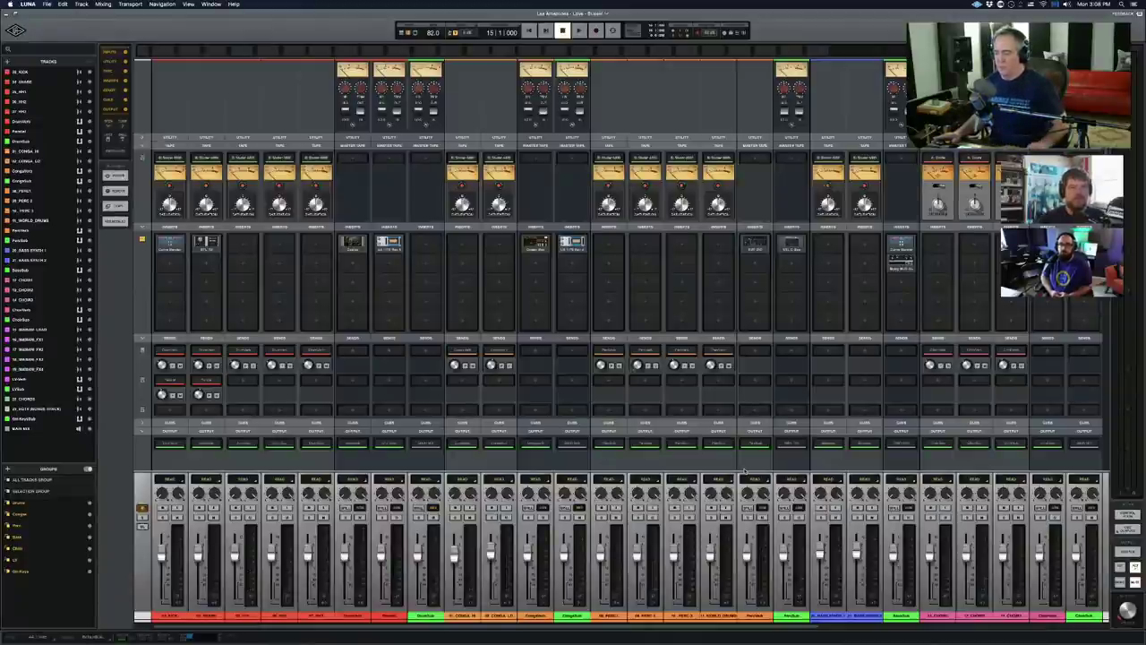
Step: Spill CongaSub to show only its conga sources, then return to the full mixer
scroll(779, 452, "right", 2)
scroll(785, 455, "left", 2)
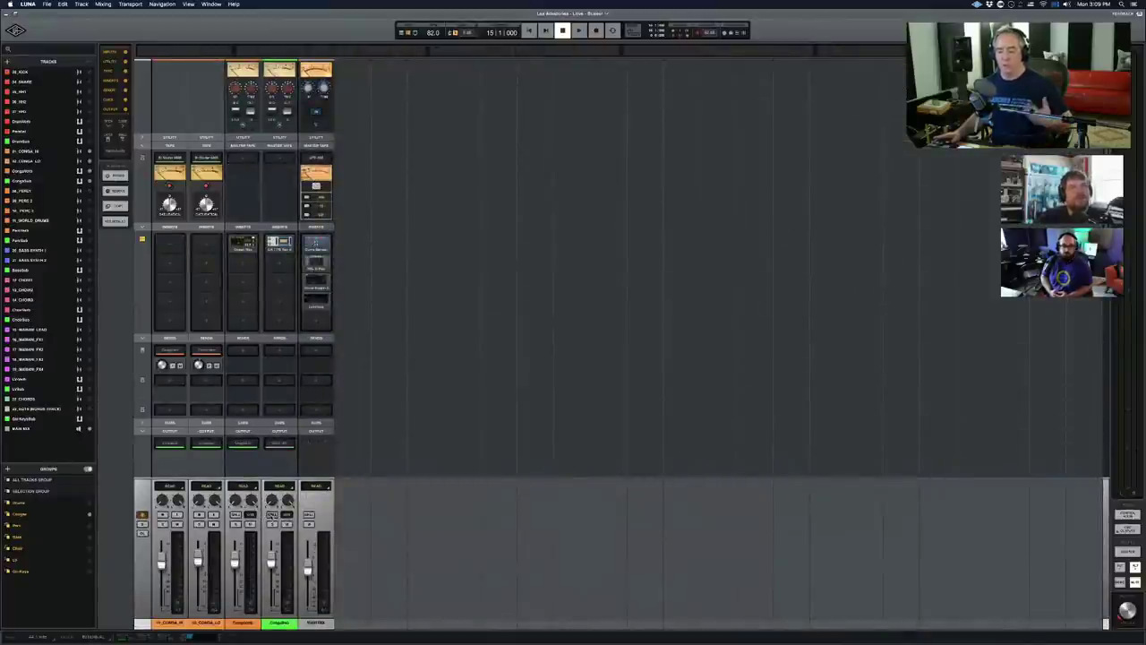
left_click(271, 515)
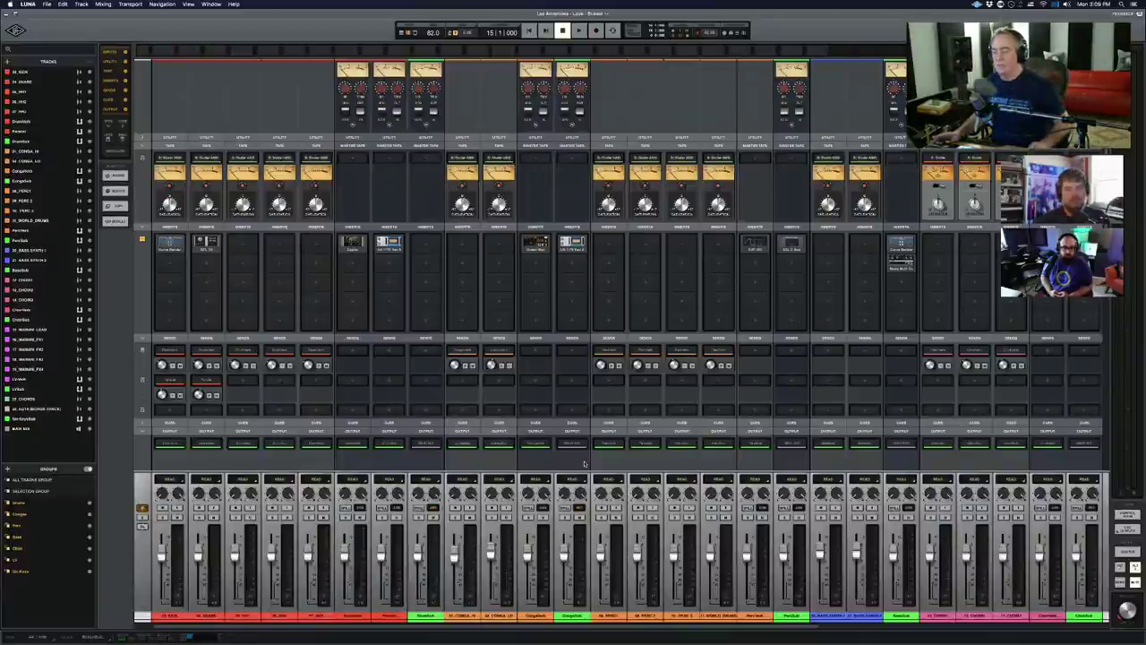
Step: Look over the mixer's sub buses and spill the main mix to show only the buses feeding it
scroll(584, 463, "right", 2)
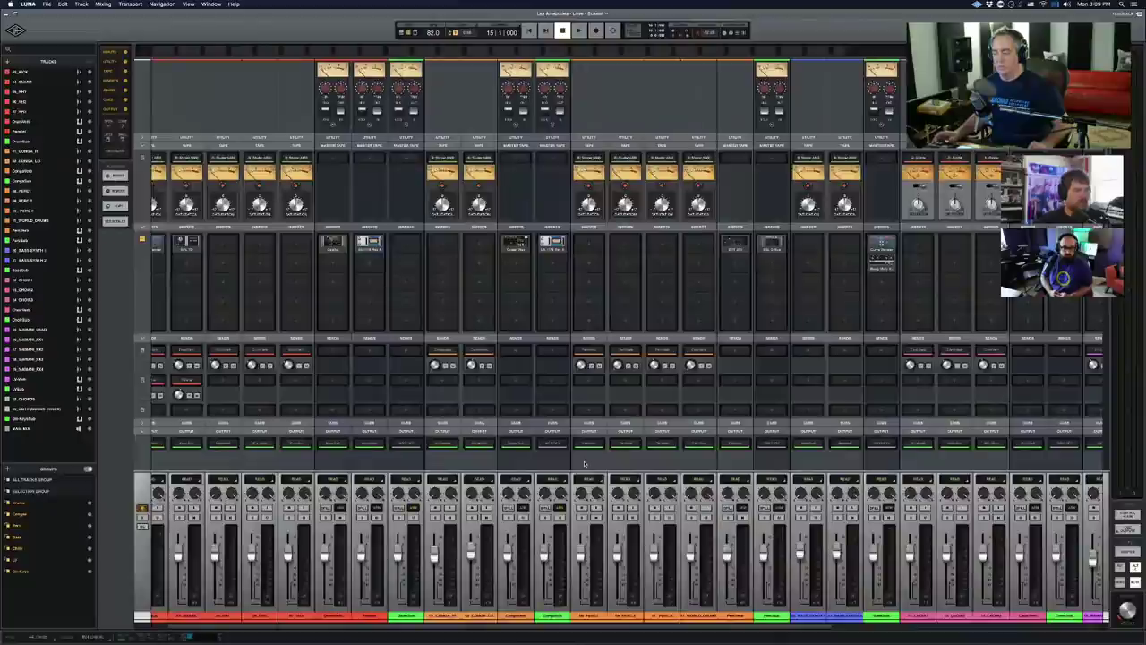
scroll(584, 463, "right", 10)
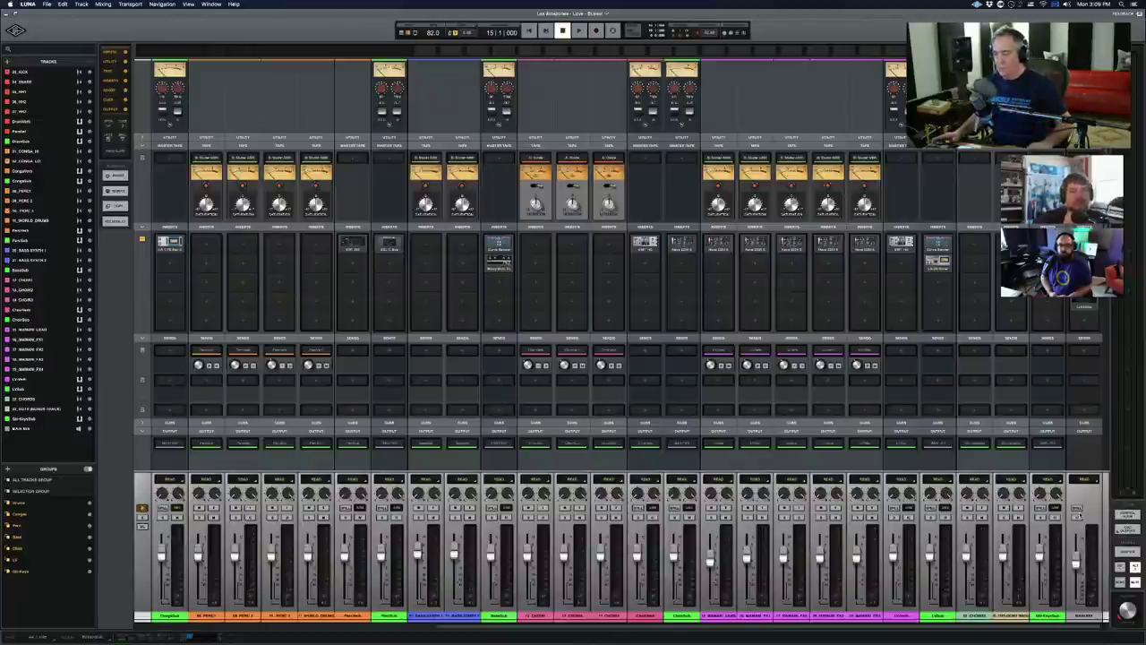
scroll(667, 391, "left", 10)
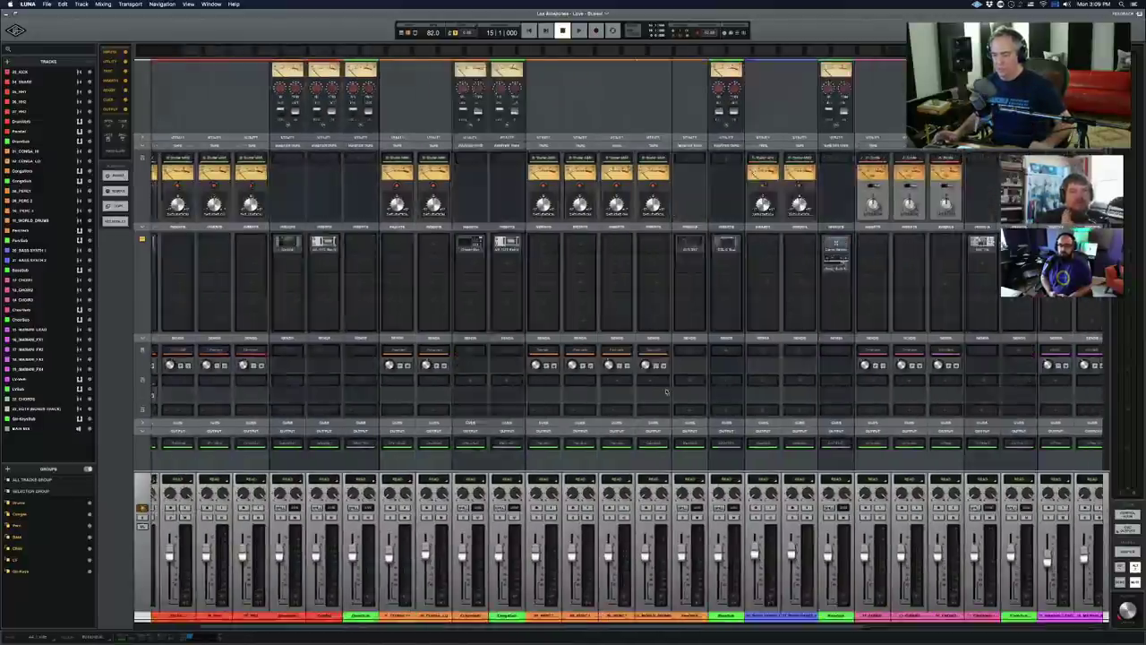
scroll(666, 391, "right", 10)
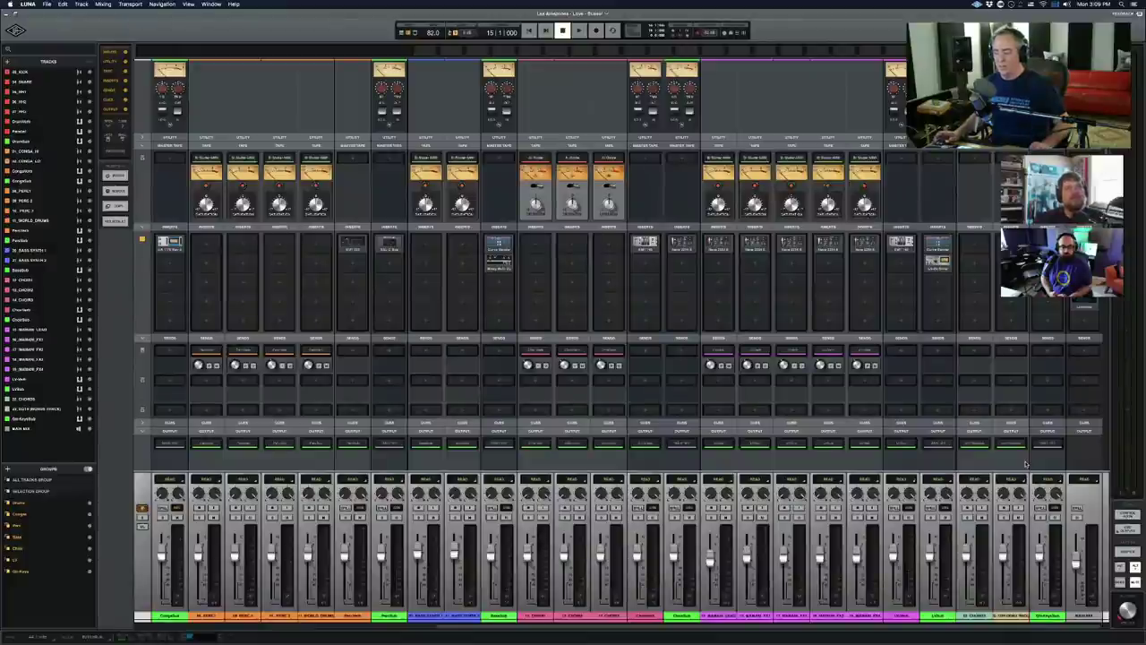
scroll(1026, 464, "right", 5)
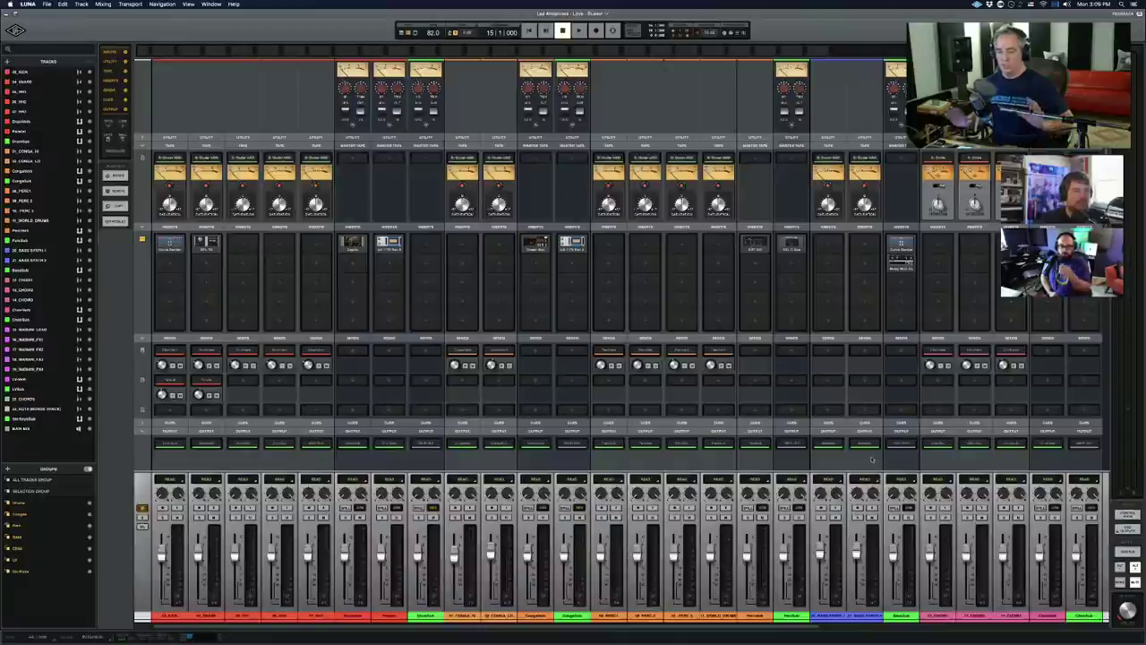
scroll(871, 459, "right", 5)
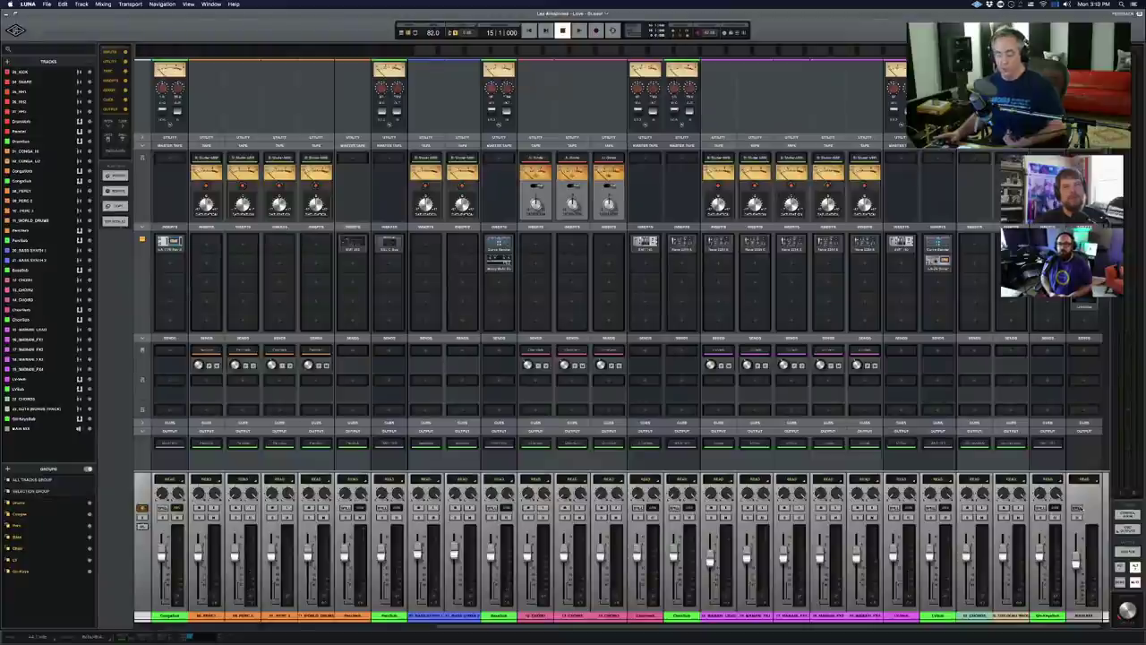
key("ctrl+1")
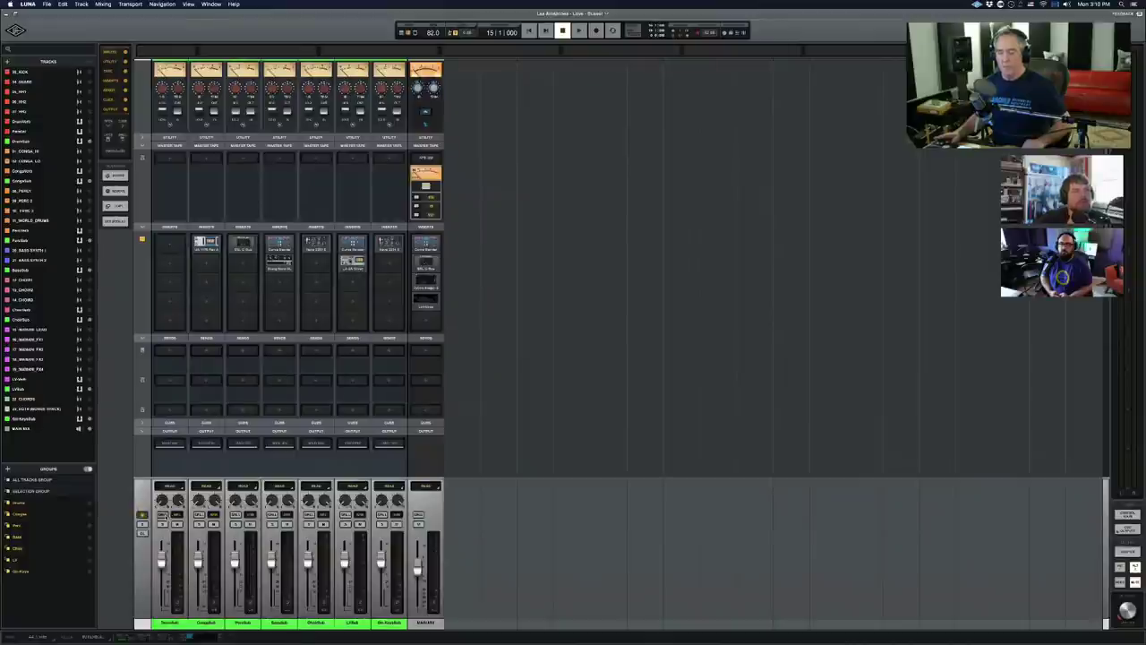
Step: Within the main mix spill, expand and collapse the source tracks of DrumSub and of CongaSub
left_click(162, 516)
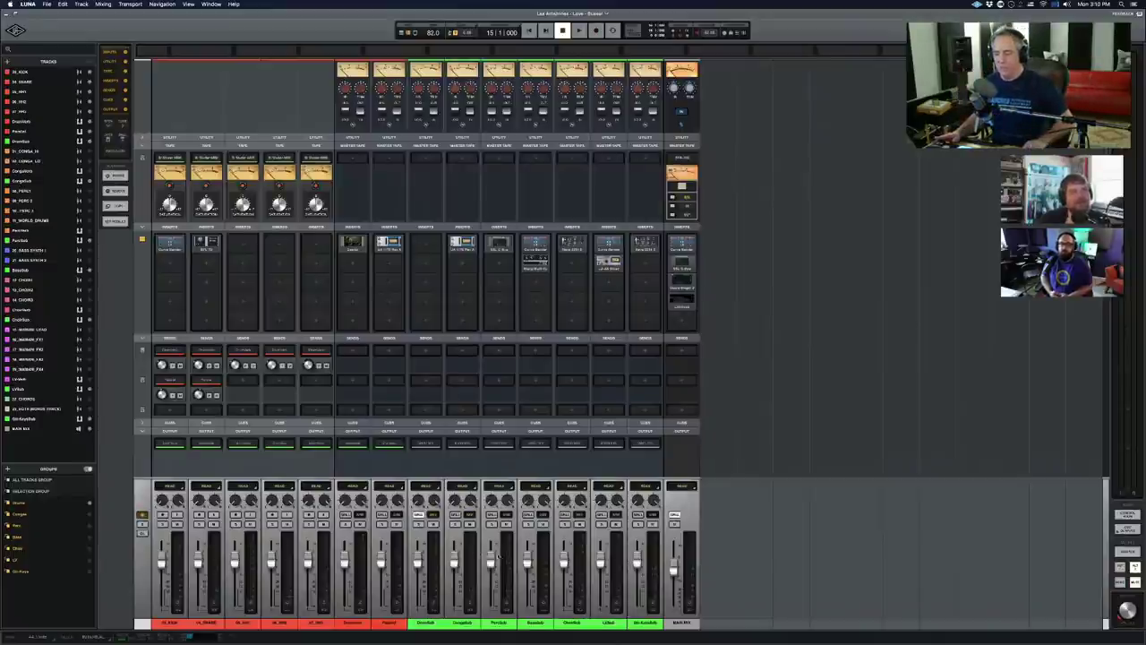
scroll(503, 562, "right", 7)
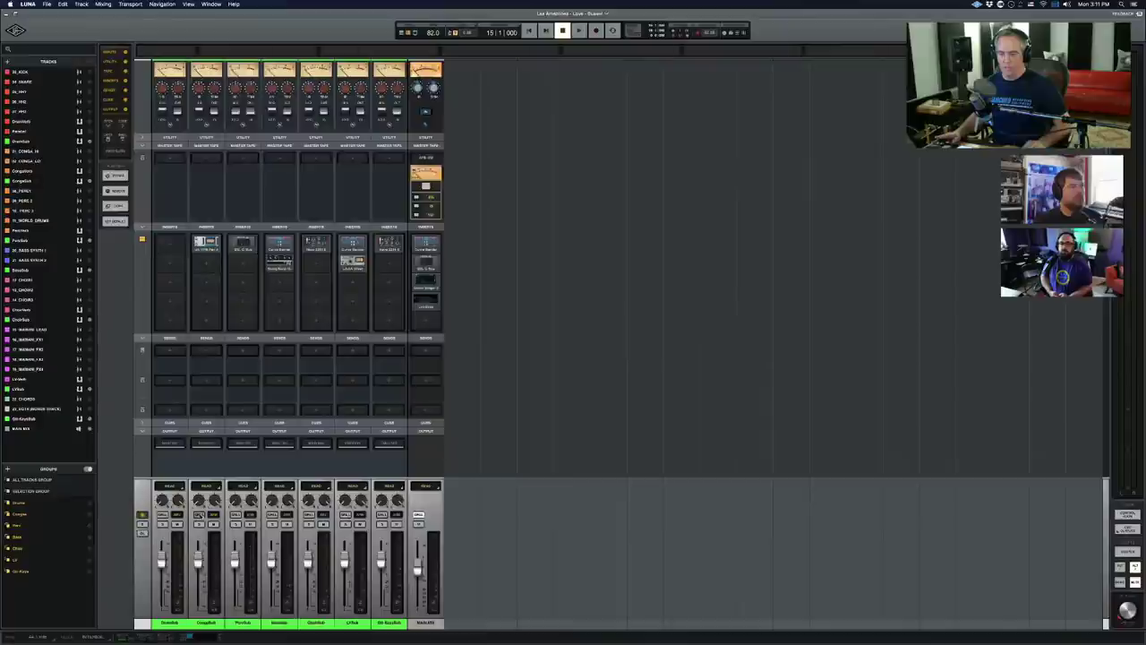
left_click(89, 512)
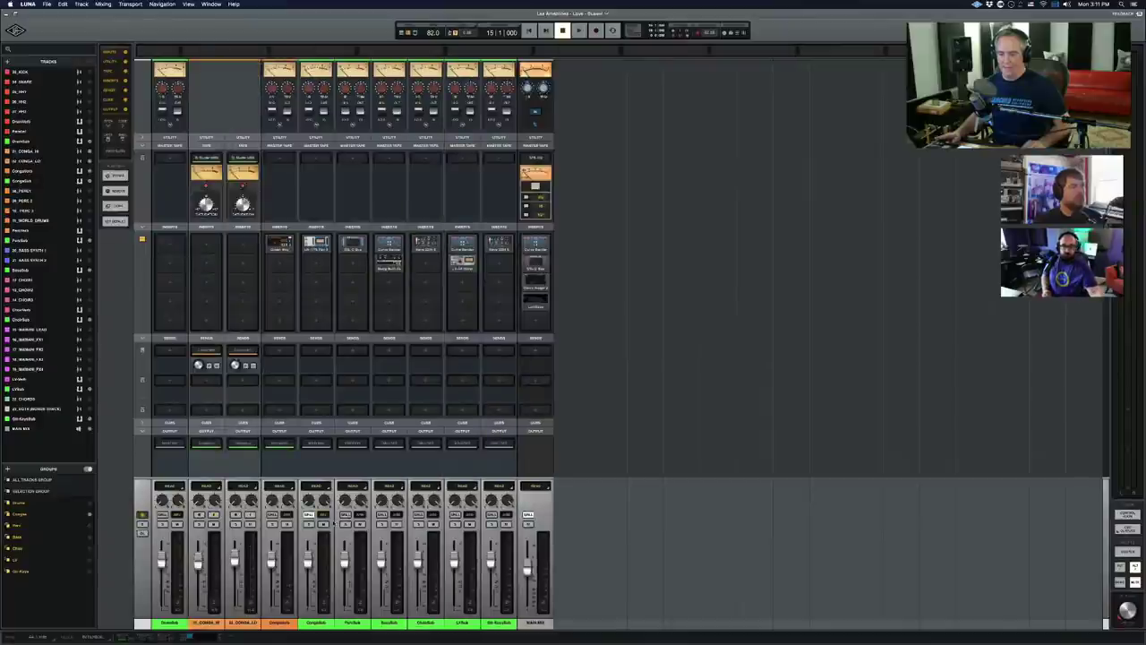
left_click(309, 515)
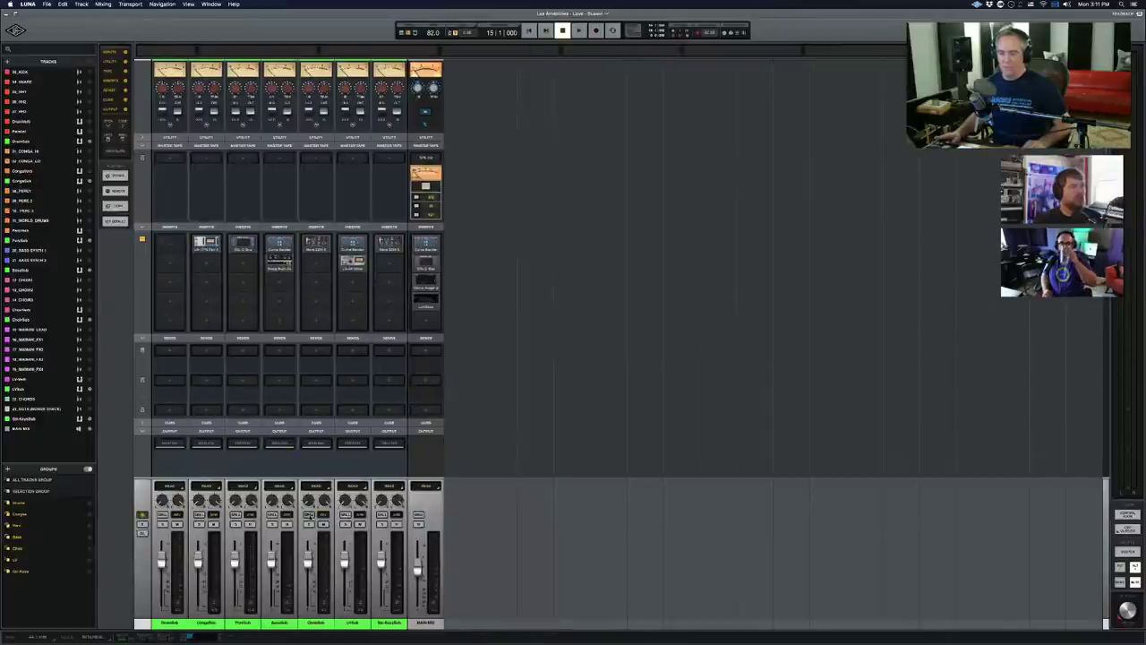
Step: Turn off the main mix spill and briefly show only the Drums group's tracks in the mixer
left_click(417, 515)
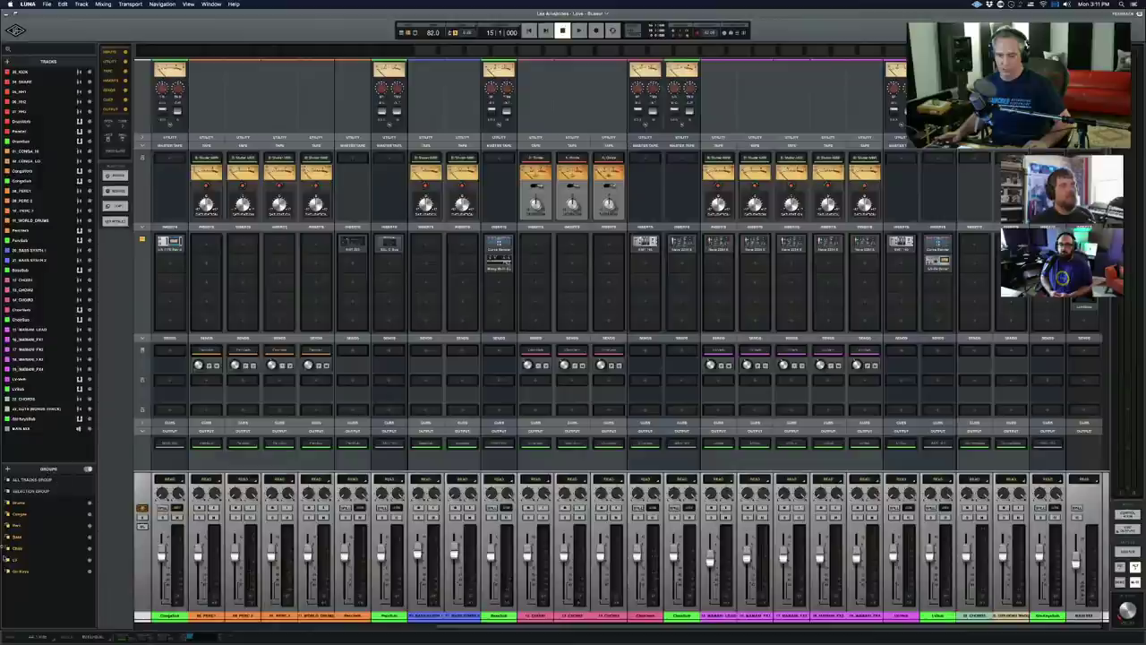
left_click(90, 504)
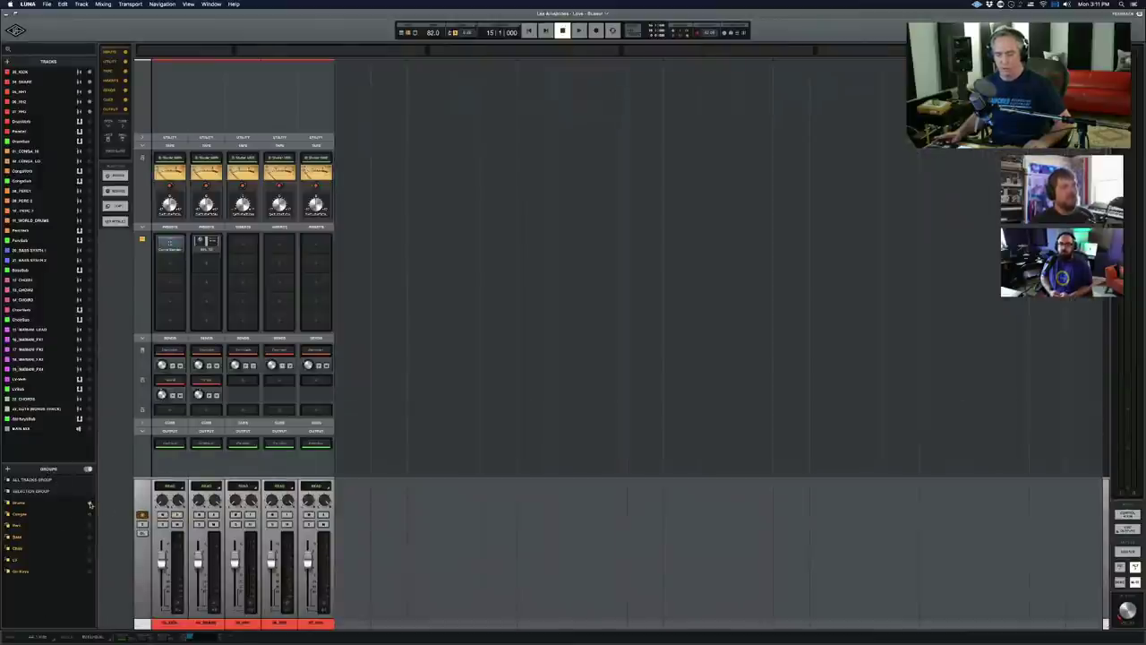
left_click(89, 504)
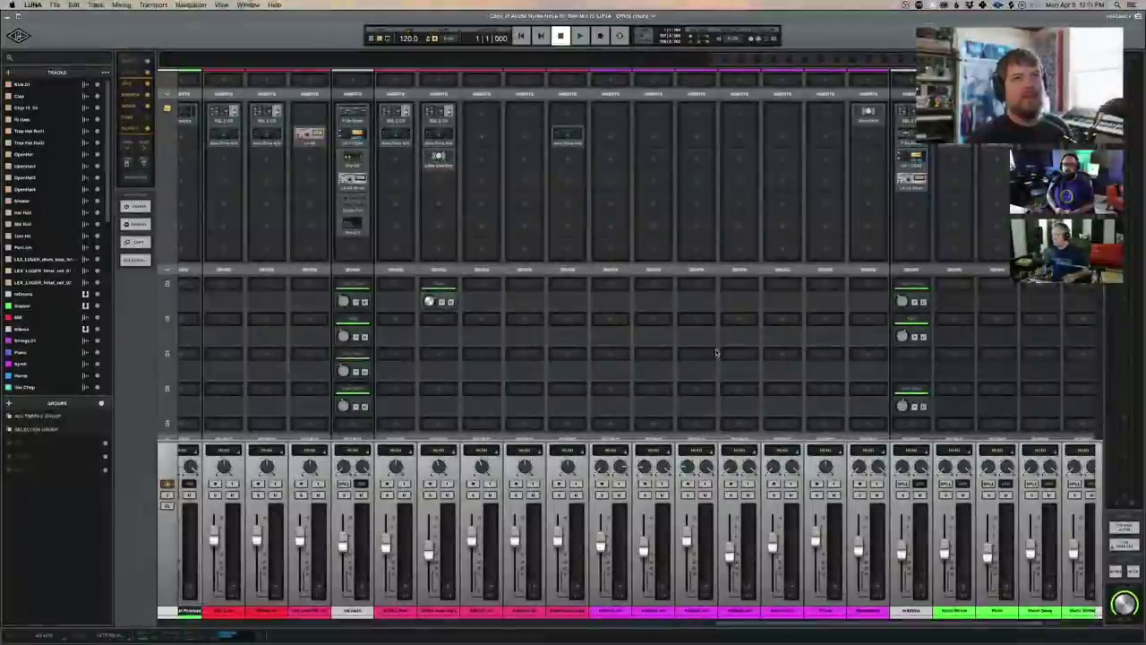
Step: Check the window options and look over the mixer from the drum tracks through the buses to the main output
left_click(250, 6)
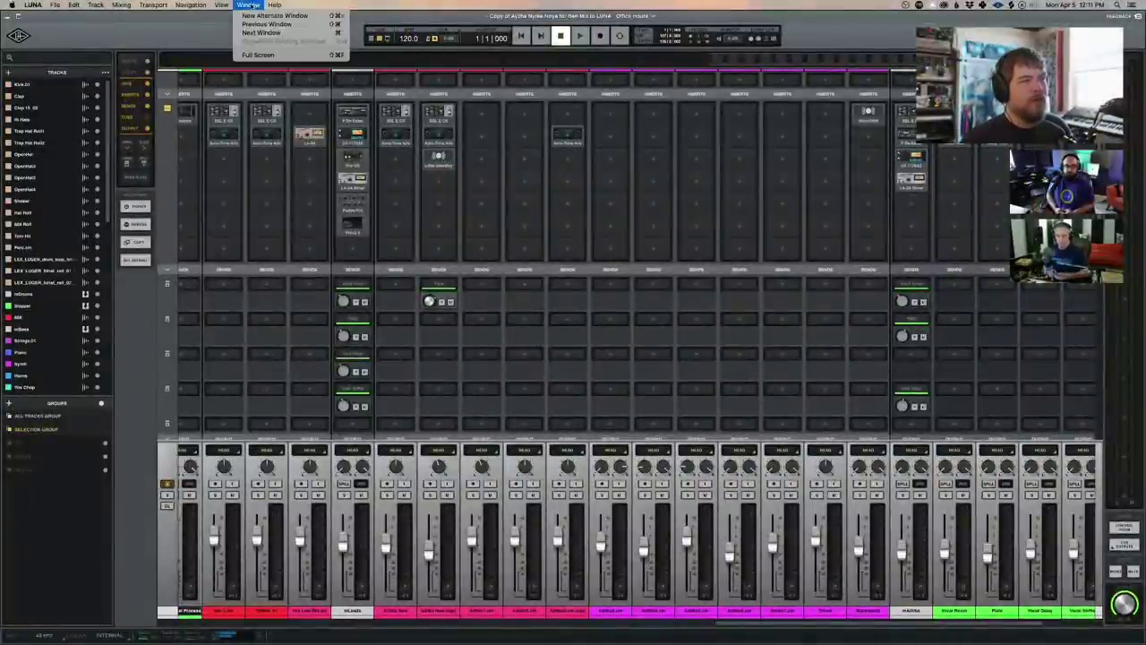
left_click(308, 17)
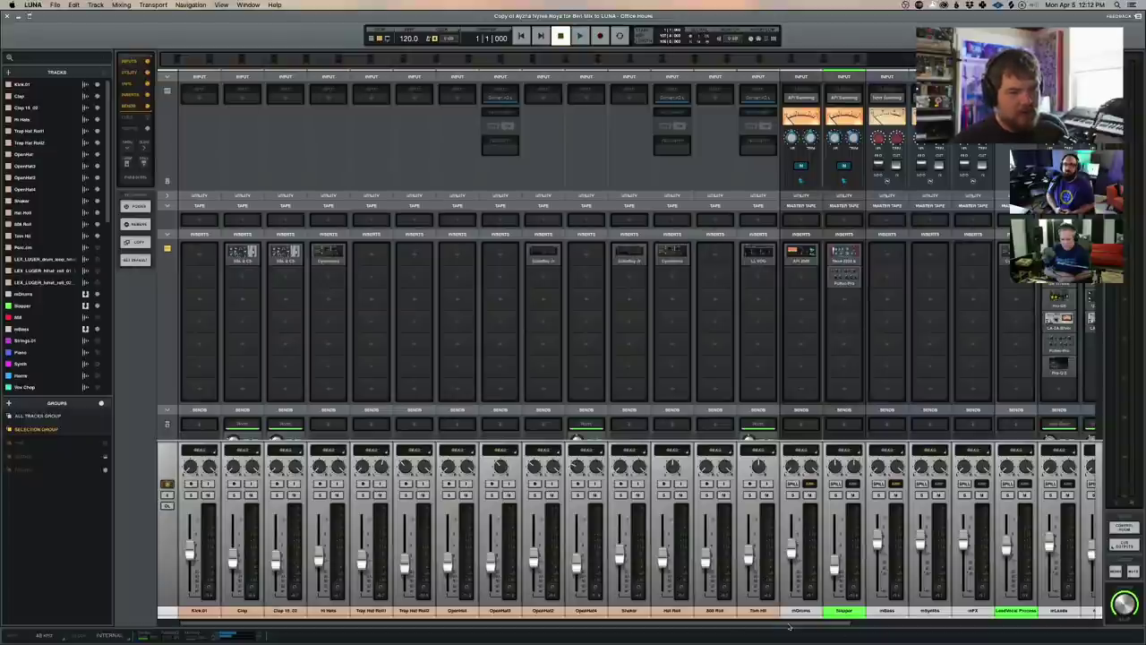
left_click_drag(791, 623, 1093, 623)
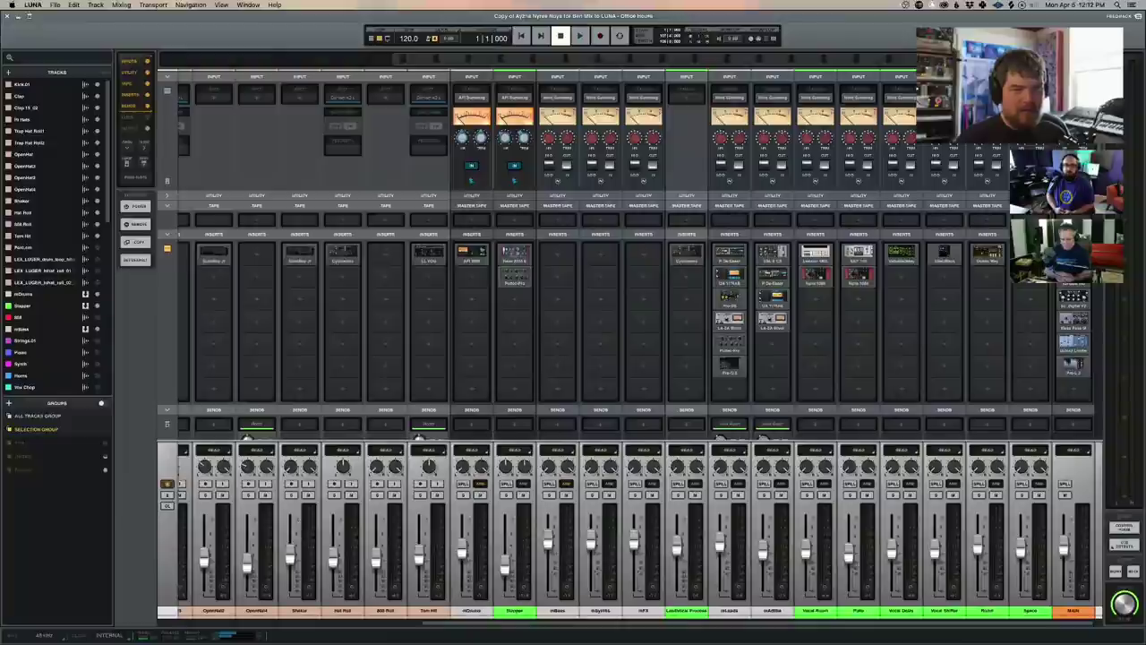
scroll(636, 359, "left", 5)
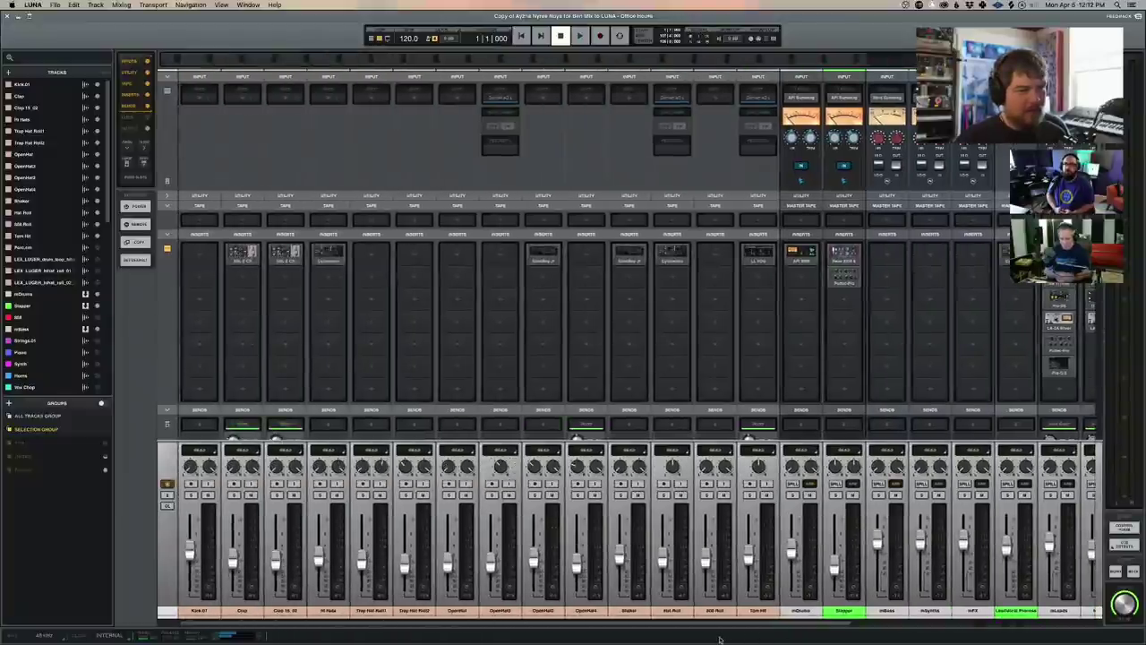
scroll(636, 358, "right", 5)
scroll(814, 504, "right", 5)
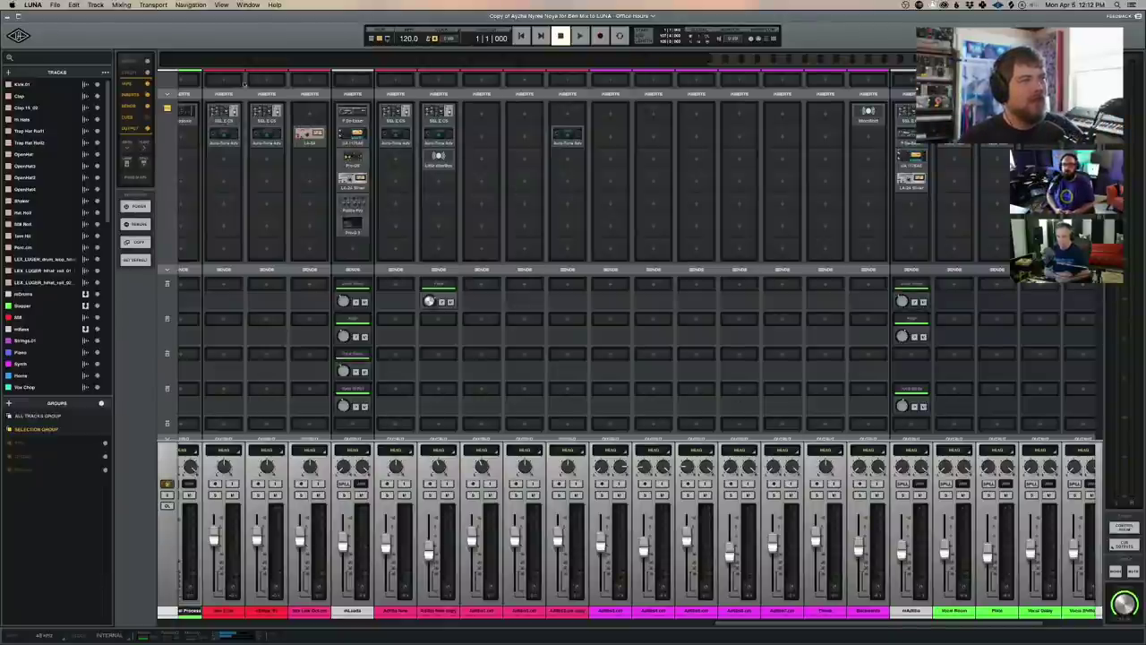
left_click(250, 5)
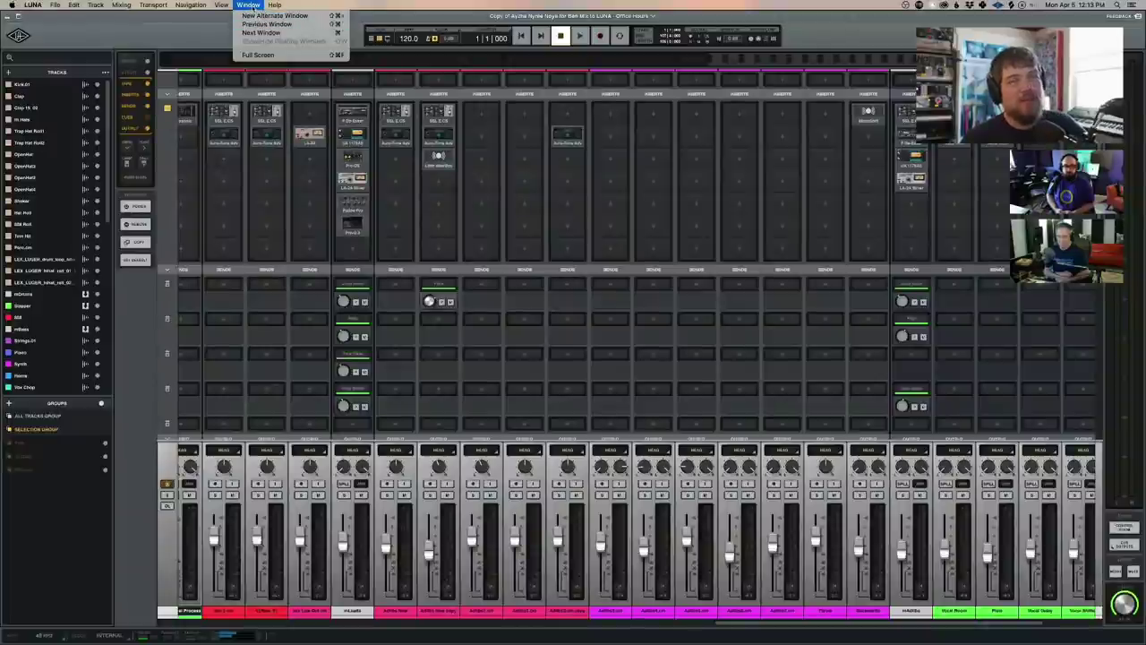
left_click(251, 6)
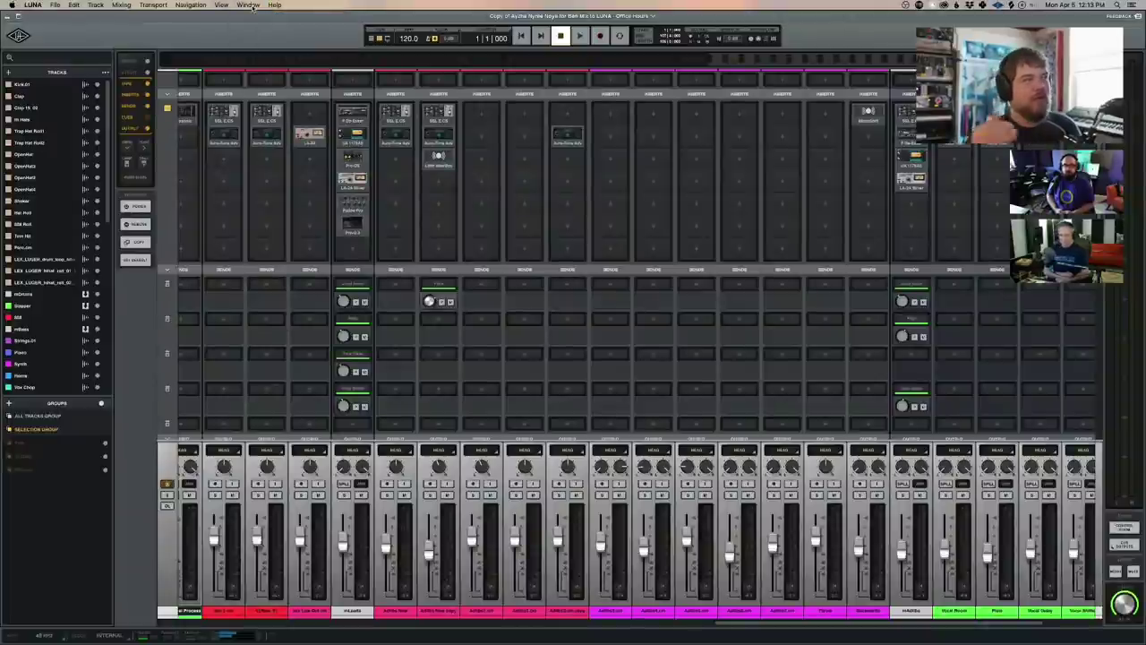
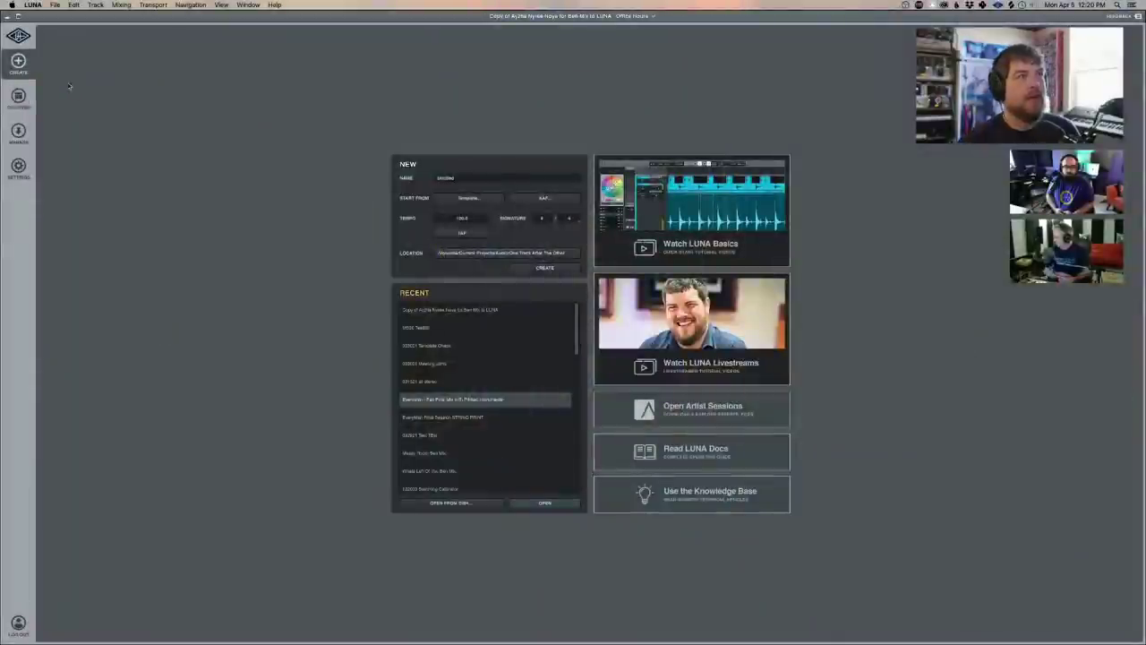
Step: In the Apollo x16's hardware settings, try Channel DSP Pairing at 4 pairs and at 8 virtual channels, ending on 2 pairs with 4 virtual channels
left_click(17, 166)
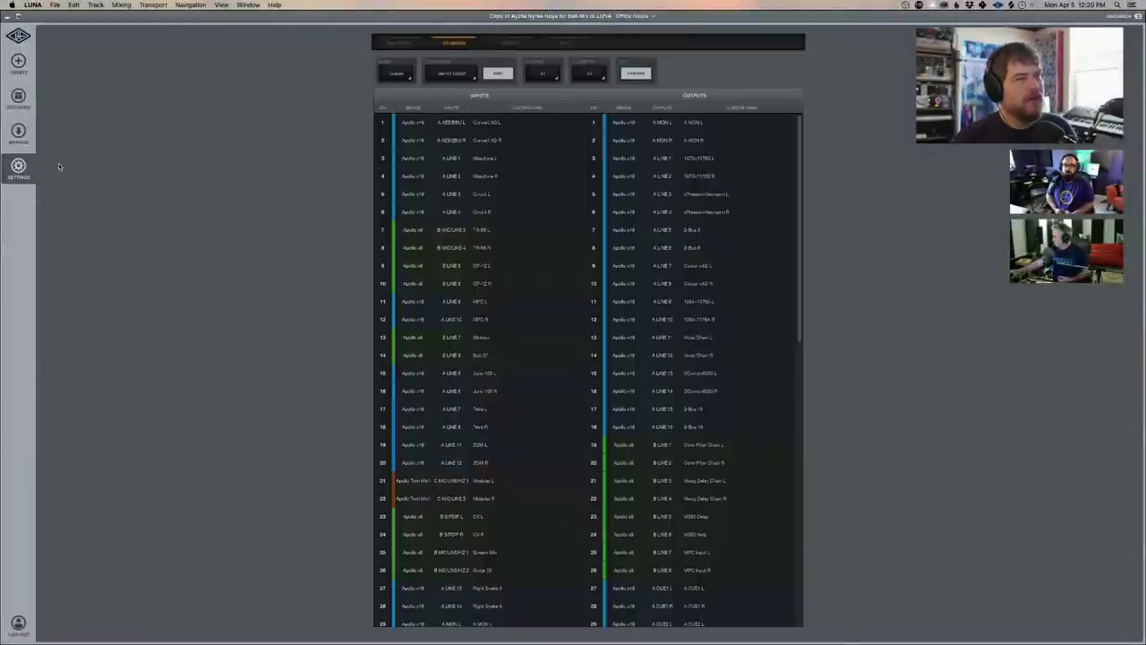
left_click(399, 42)
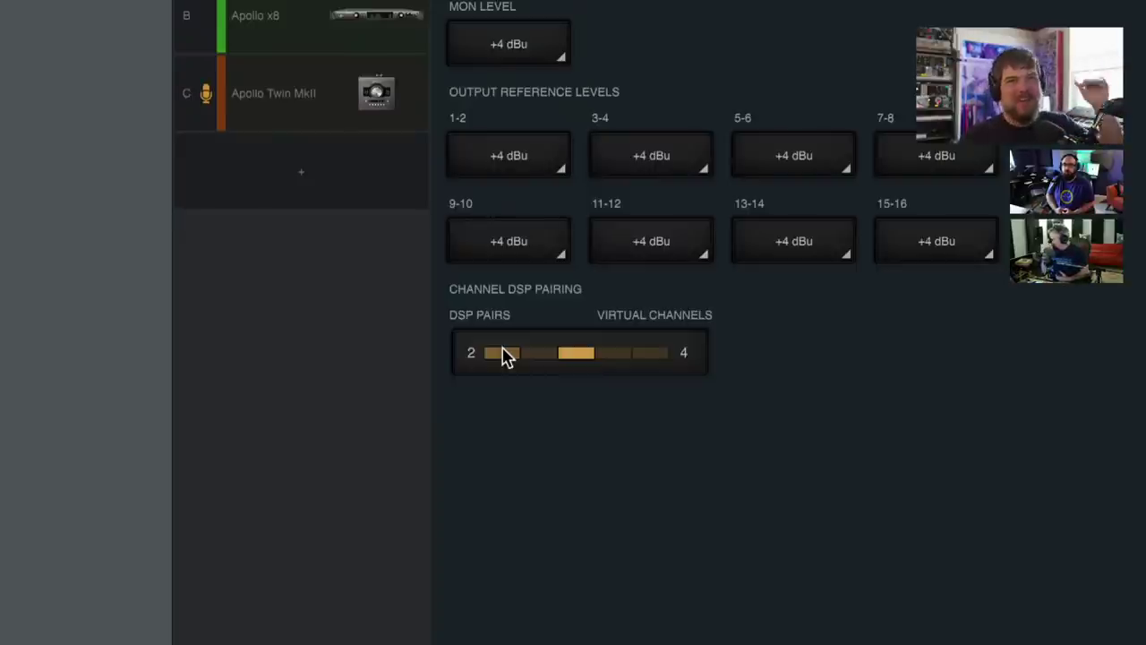
left_click(503, 355)
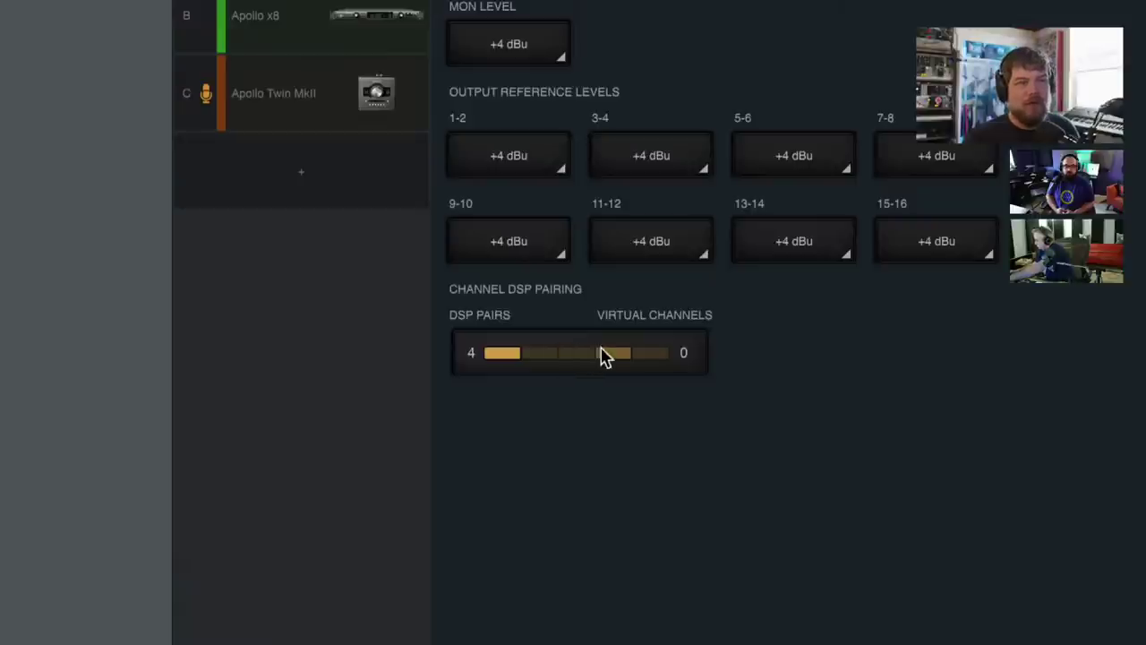
left_click(641, 355)
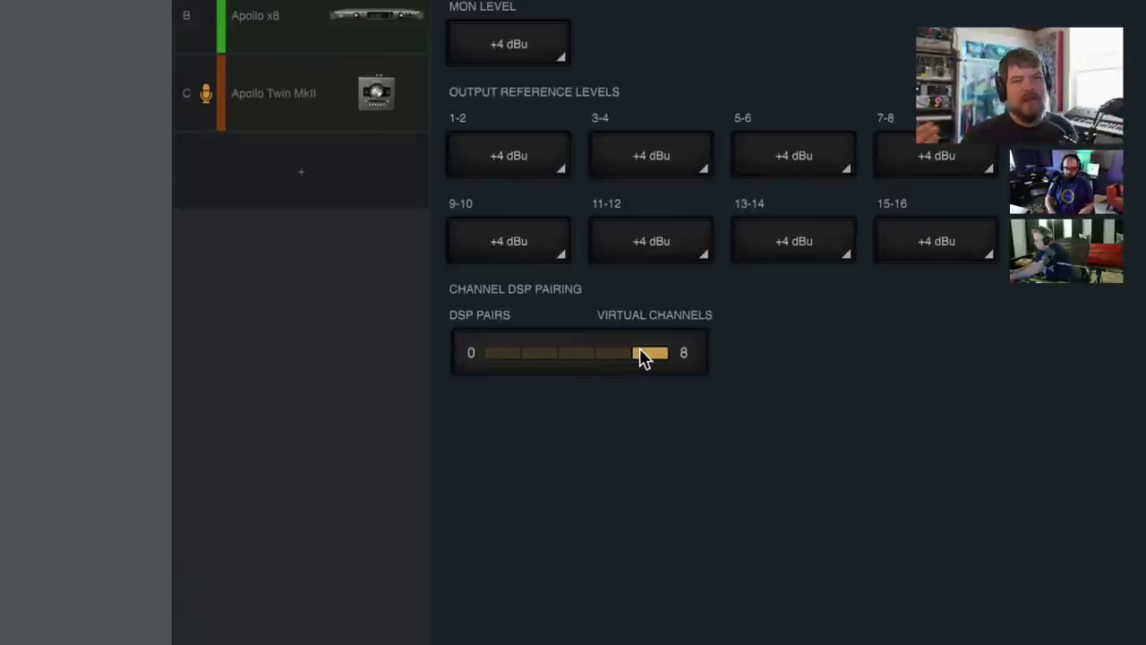
left_click(580, 356)
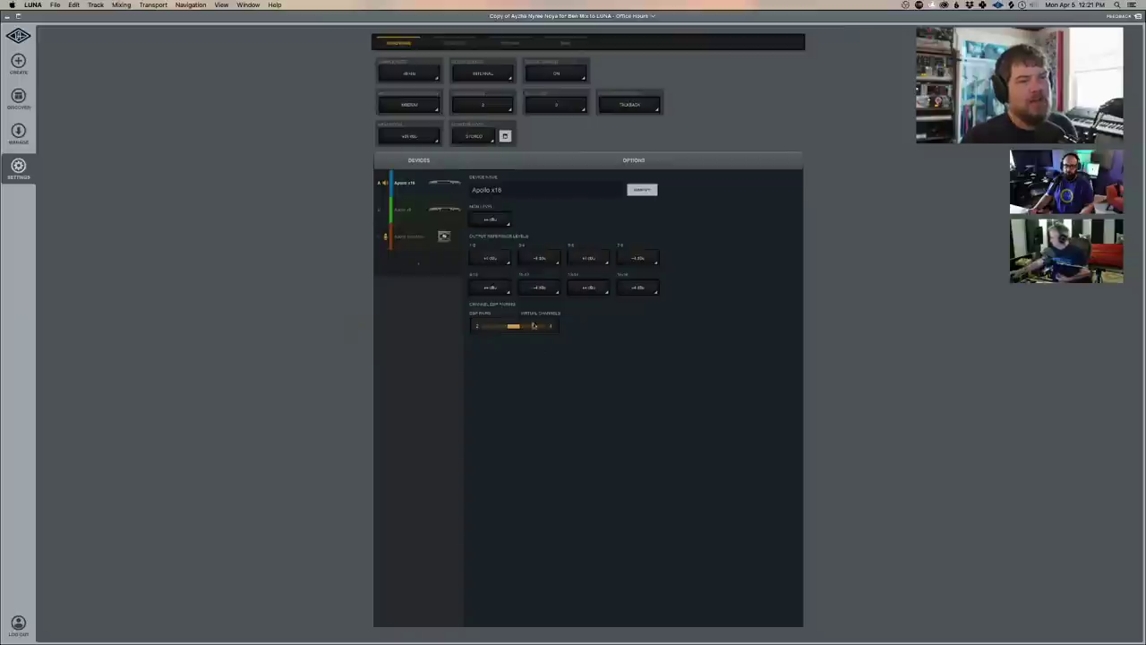
Step: Review the device options and DSP pairing of the Apollo x8 and Apollo Twin MkII, and return to the Apollo x16
left_click(421, 213)
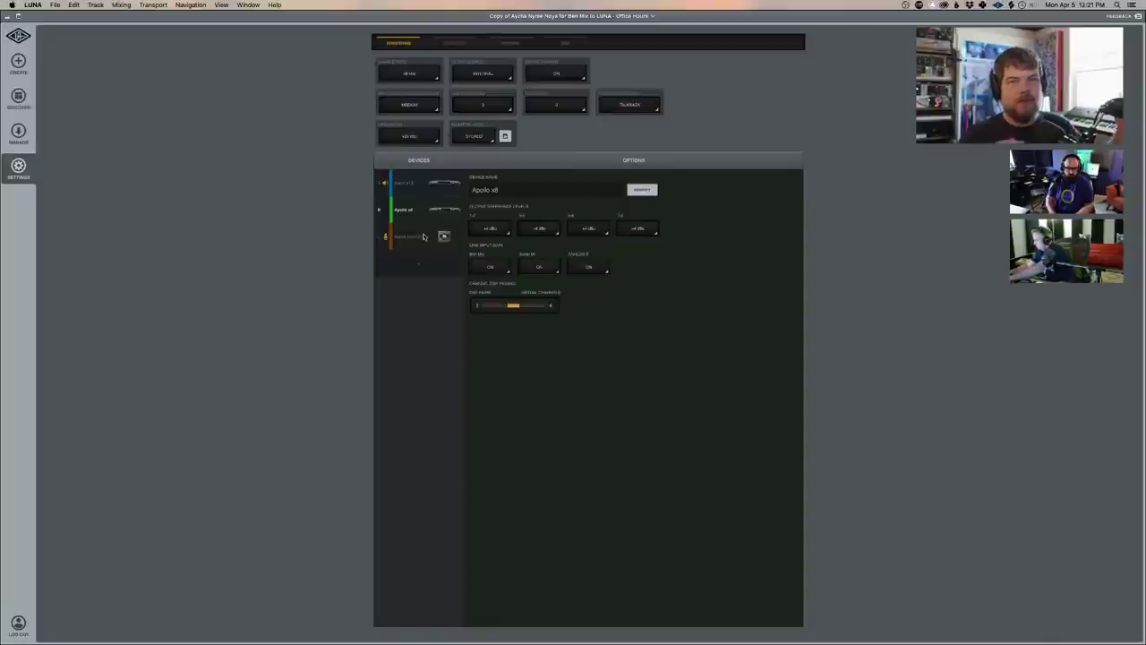
left_click(423, 236)
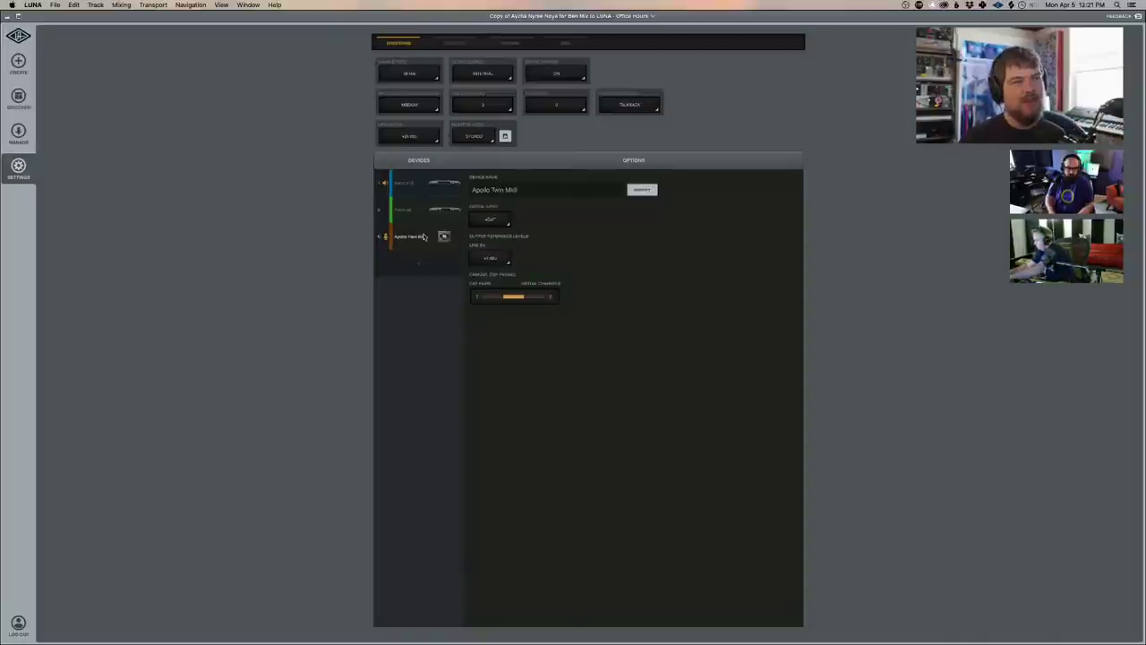
left_click(425, 189)
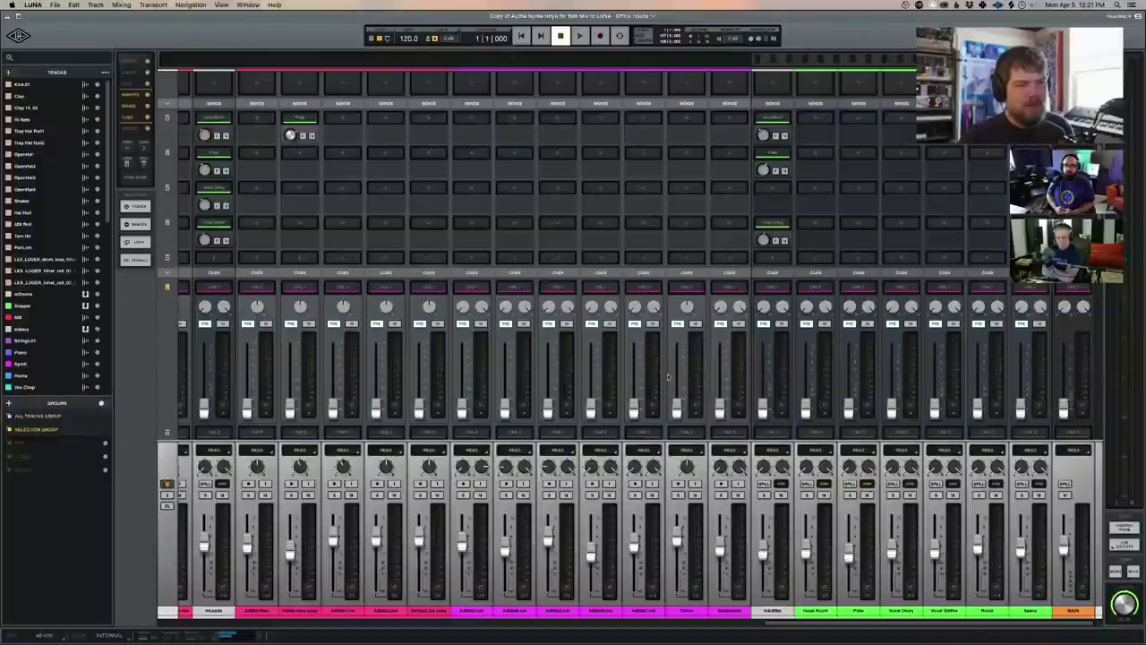
Step: In the mixer's cue section, raise the Cue 1 level of one magenta adlib track
scroll(620, 381, "down", 2)
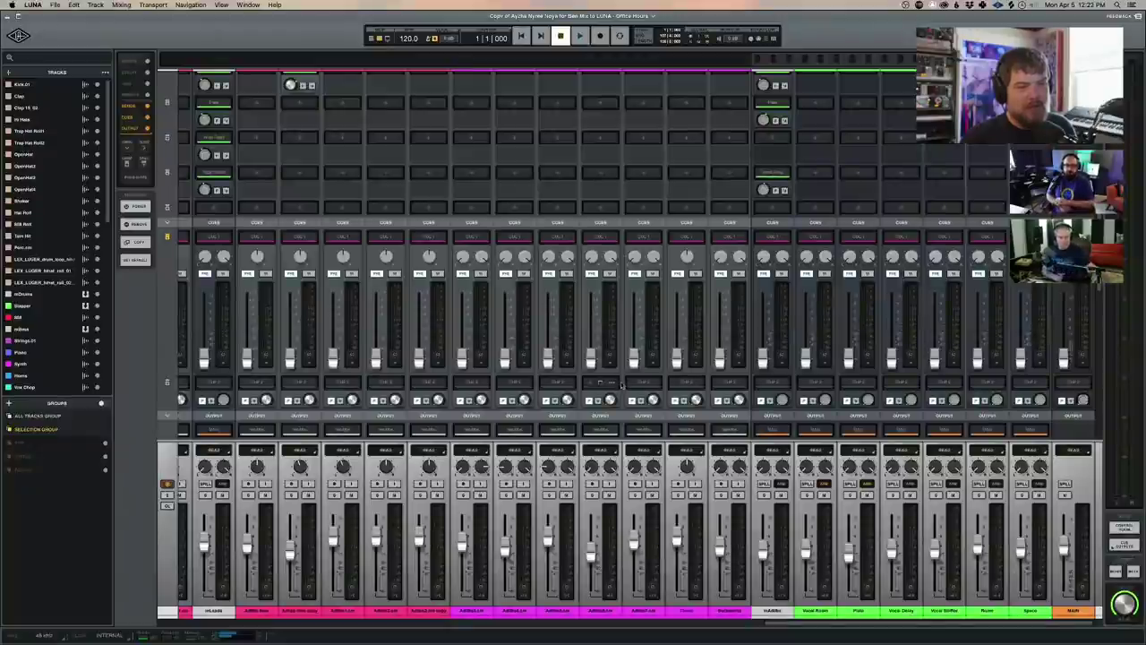
left_click_drag(633, 359, 636, 309)
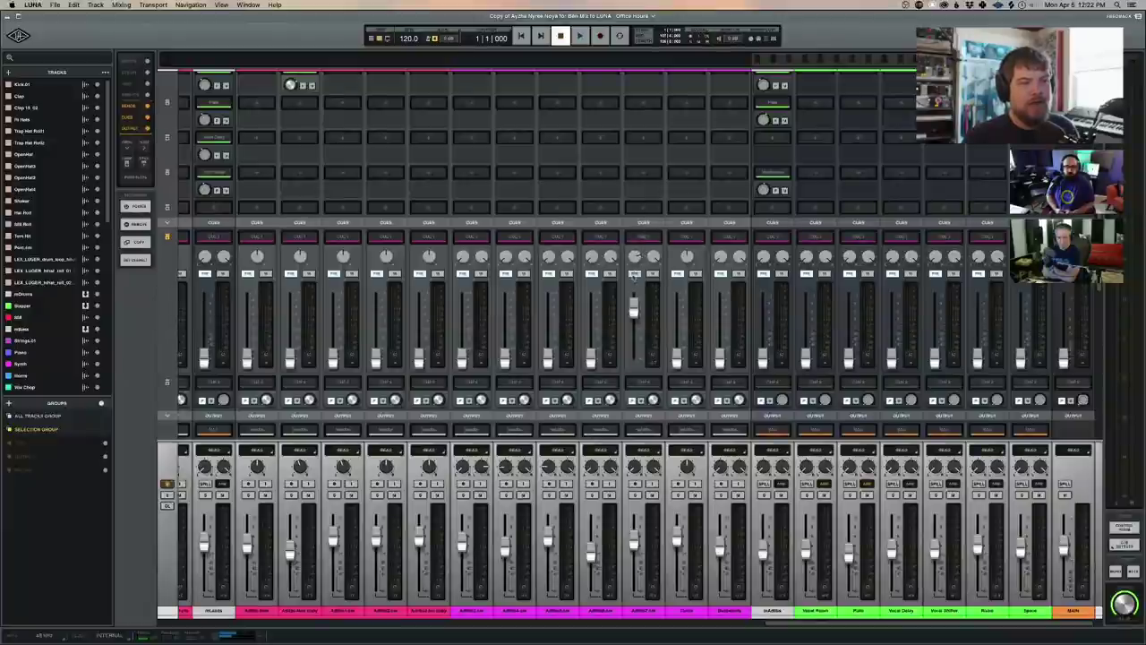
left_click(167, 237)
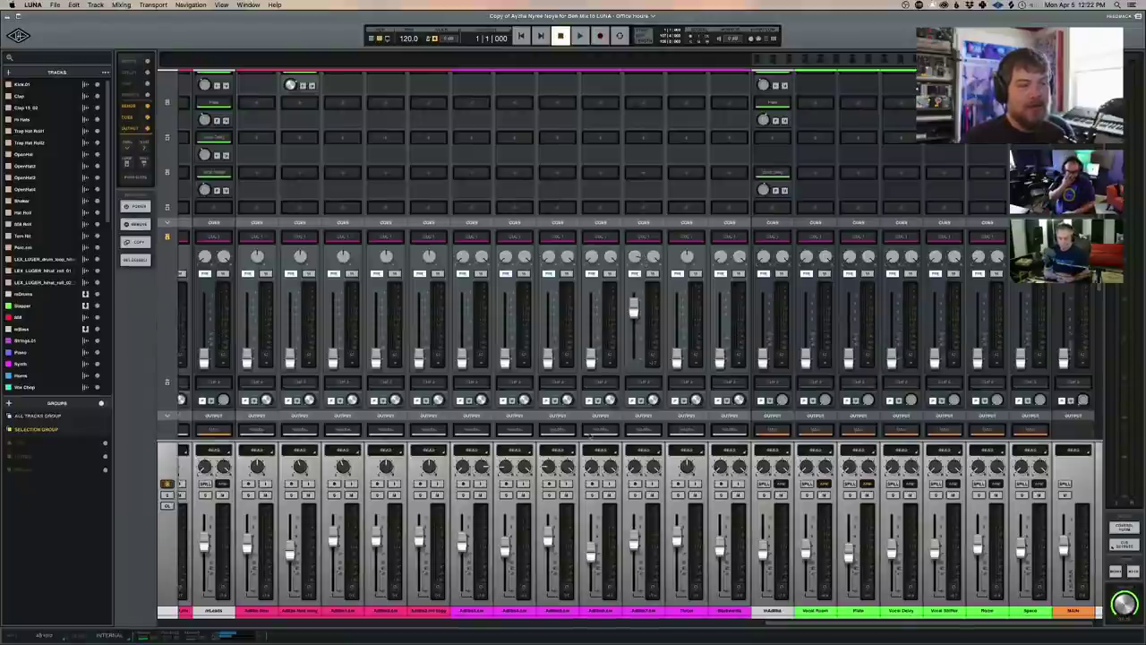
Step: Copy the main fader mix to Cue 1
right_click(566, 469)
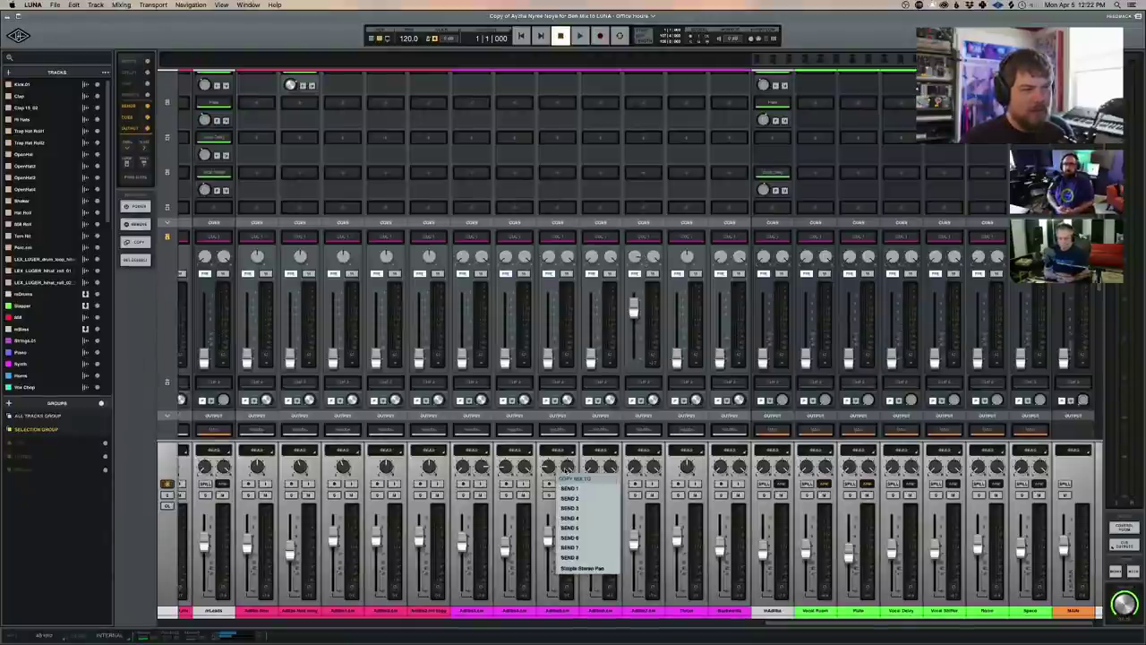
left_click(563, 464)
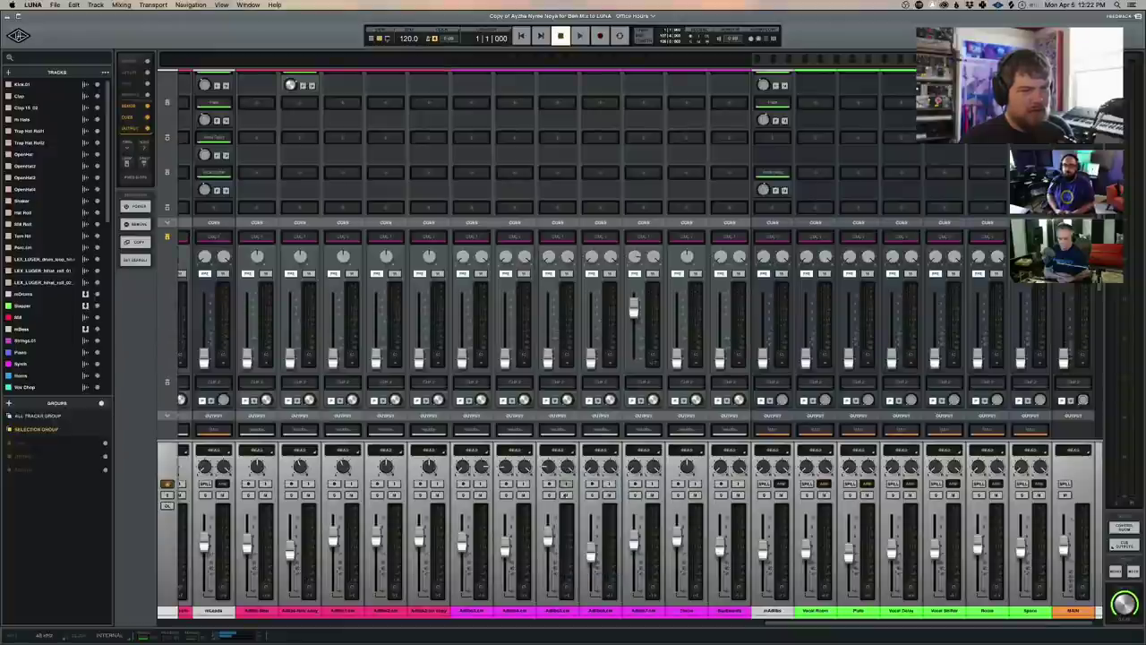
right_click(550, 466)
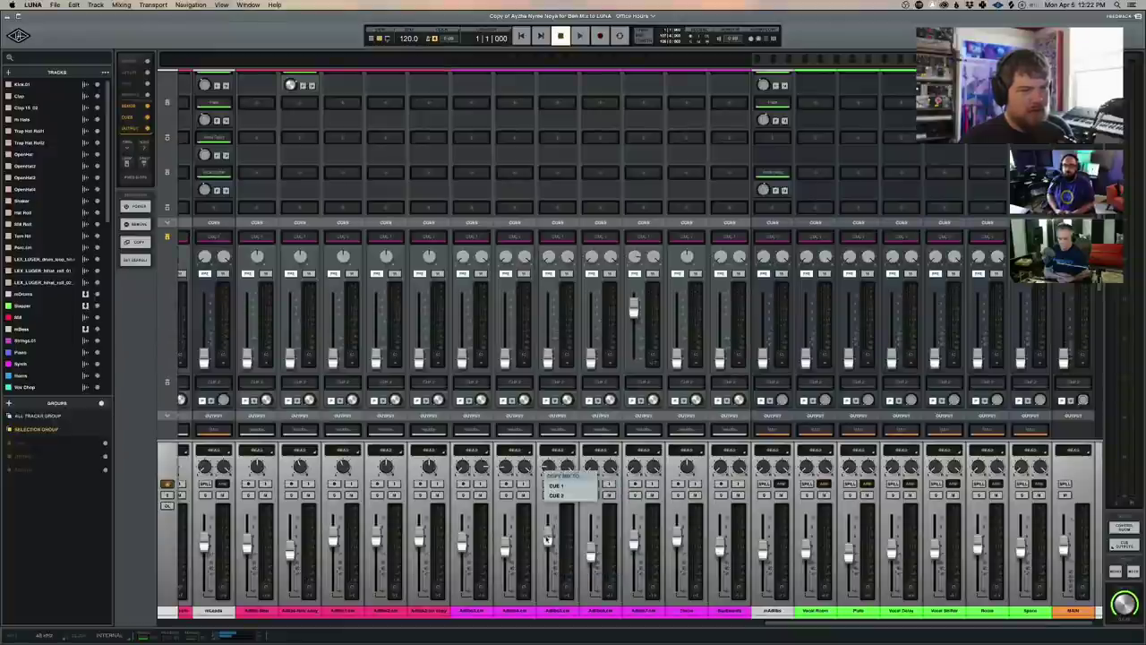
left_click(569, 485)
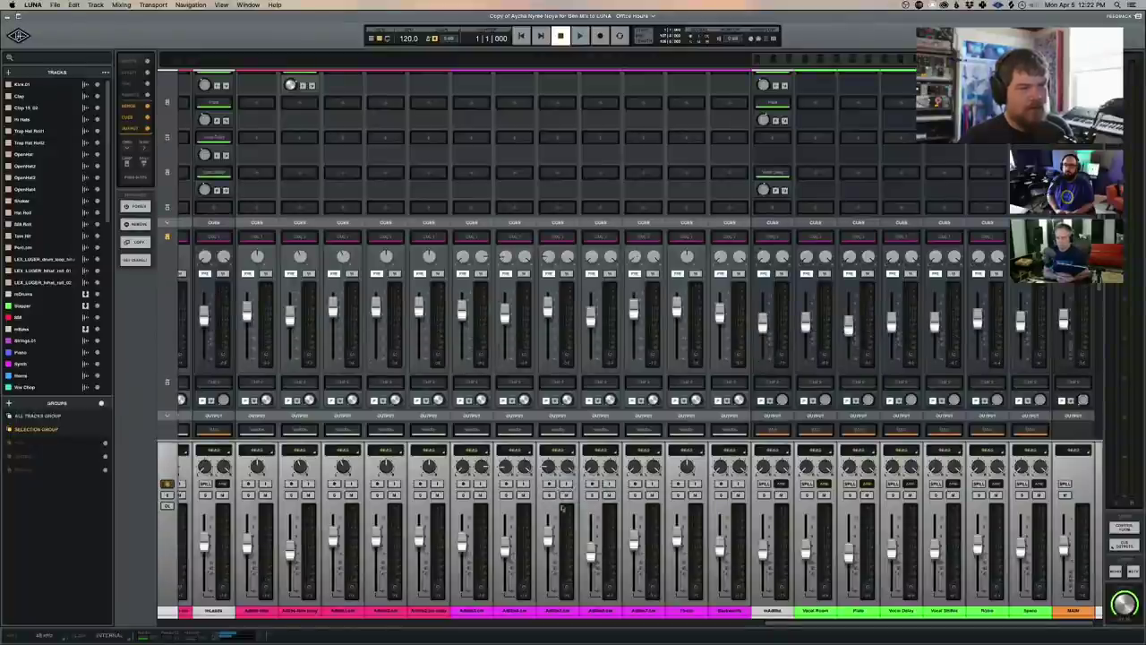
Step: Examine the Copy Mix To destinations offered for the channel faders and for the pan controls
right_click(549, 538)
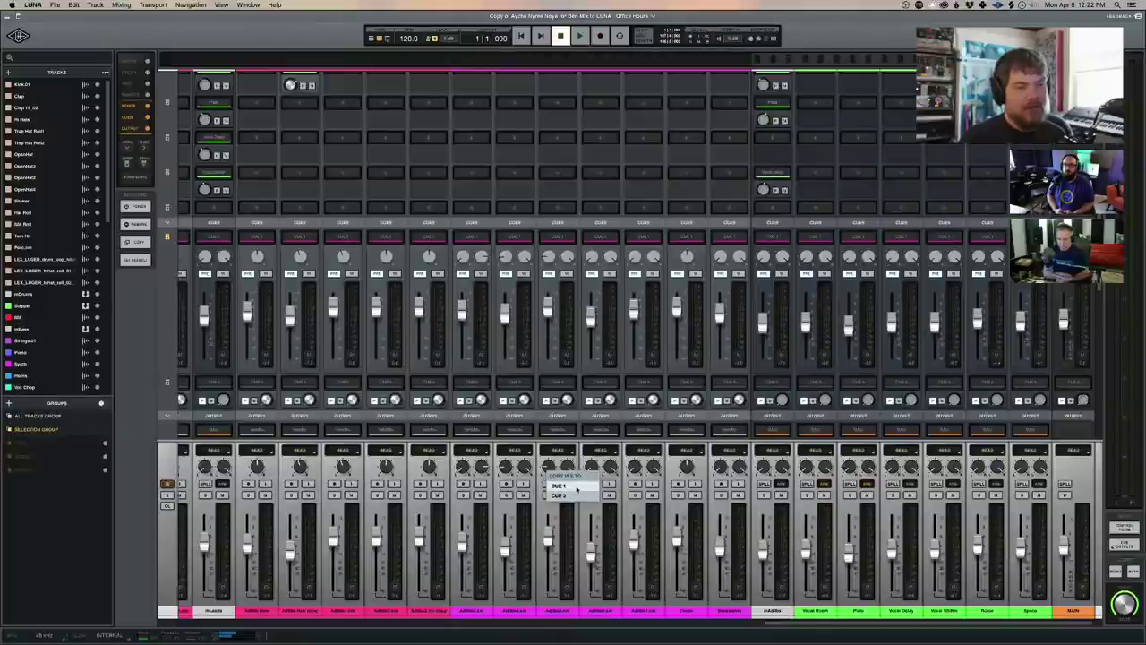
left_click(534, 375)
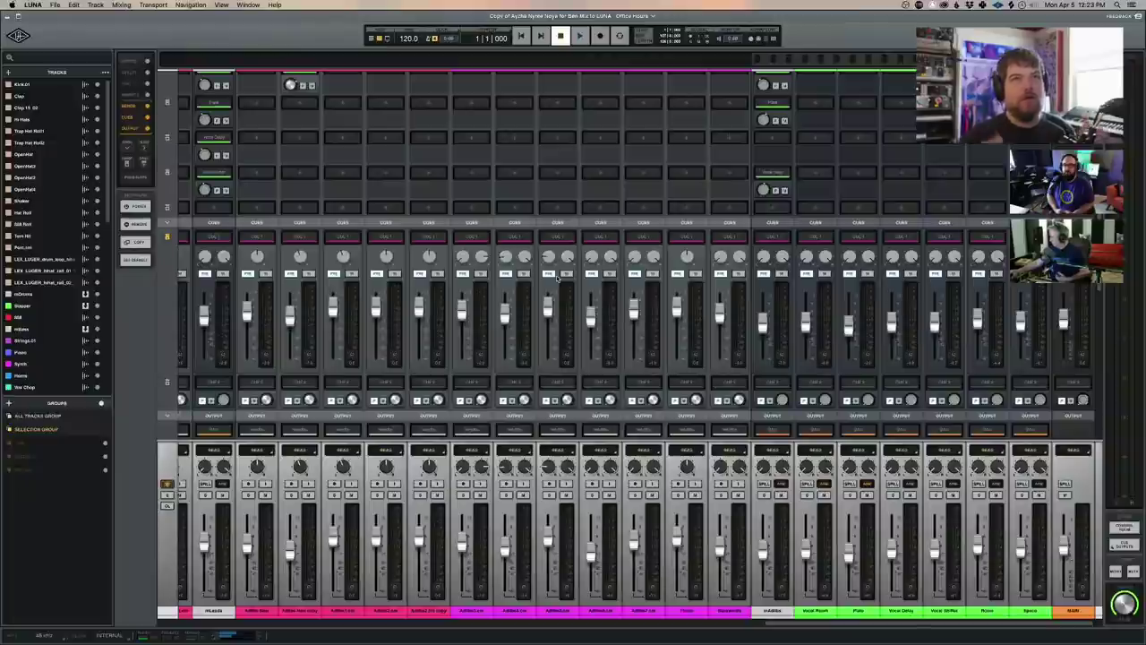
scroll(555, 321, "up", 1)
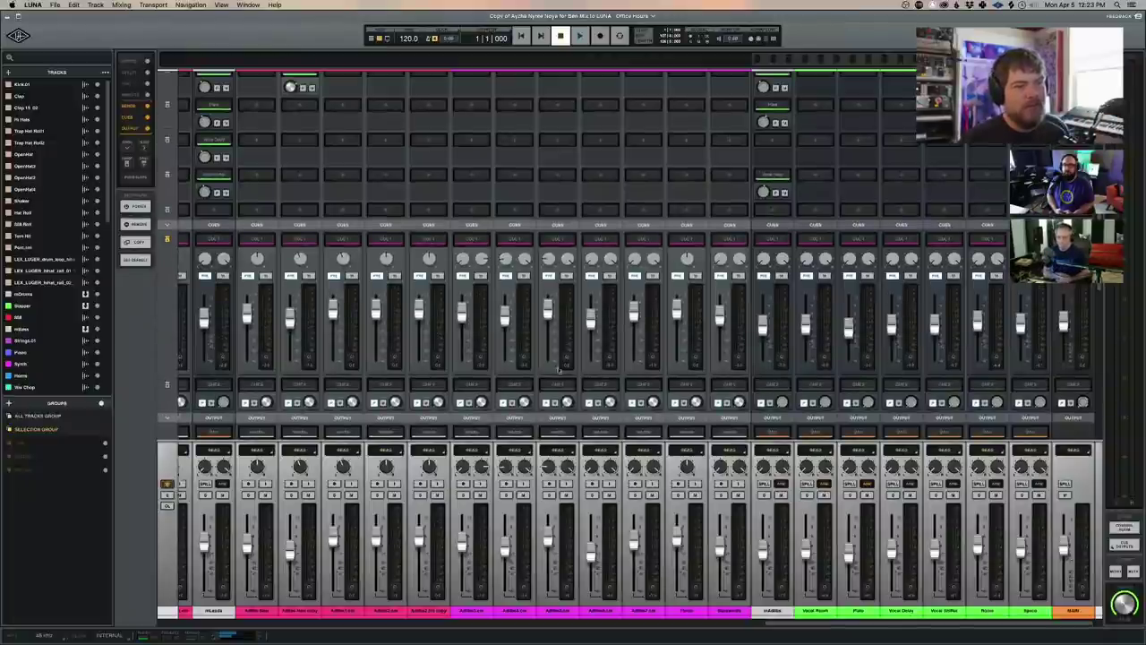
right_click(505, 549)
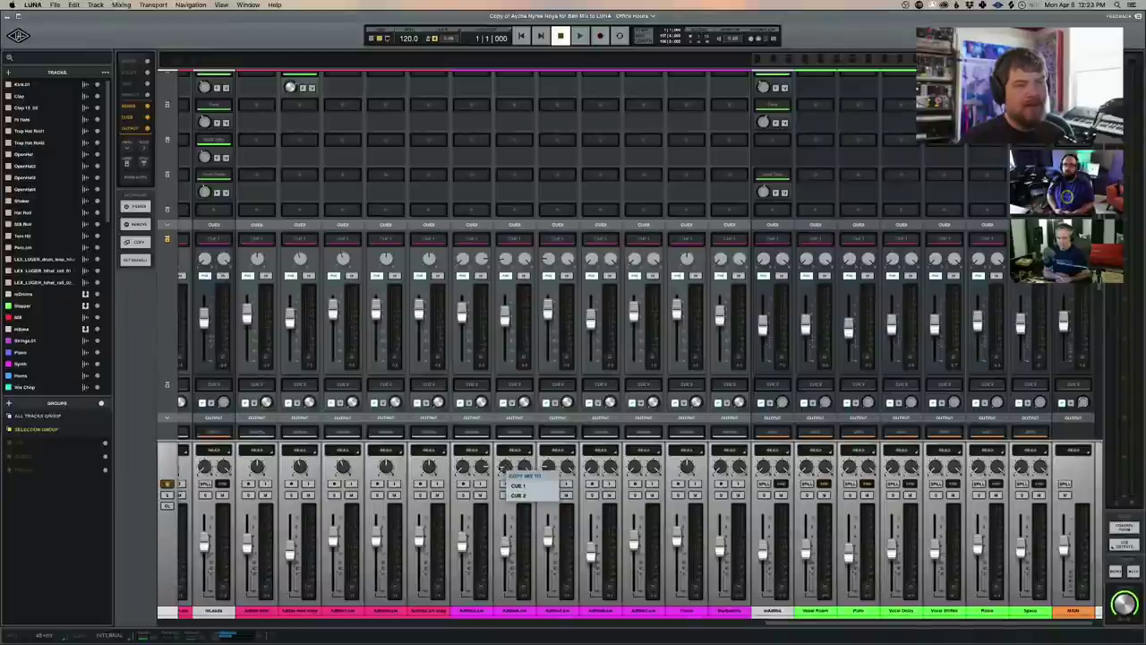
right_click(503, 473)
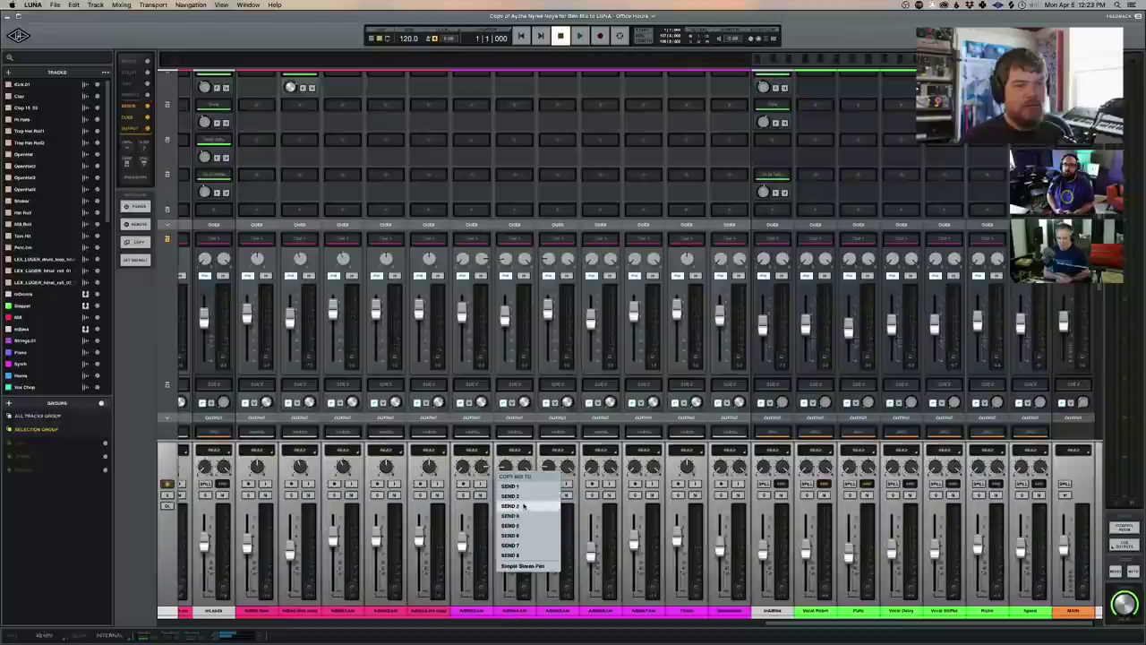
left_click(490, 447)
scroll(368, 99, "up", 2)
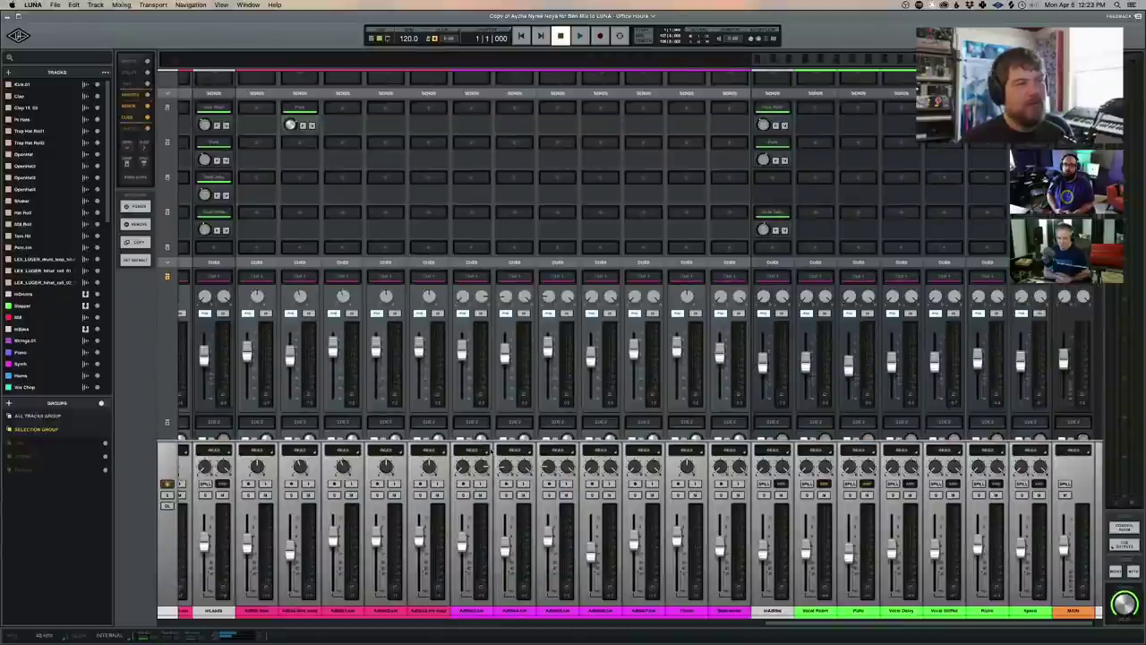
Step: Copy the channel pan mix to Send 1
left_click(303, 466)
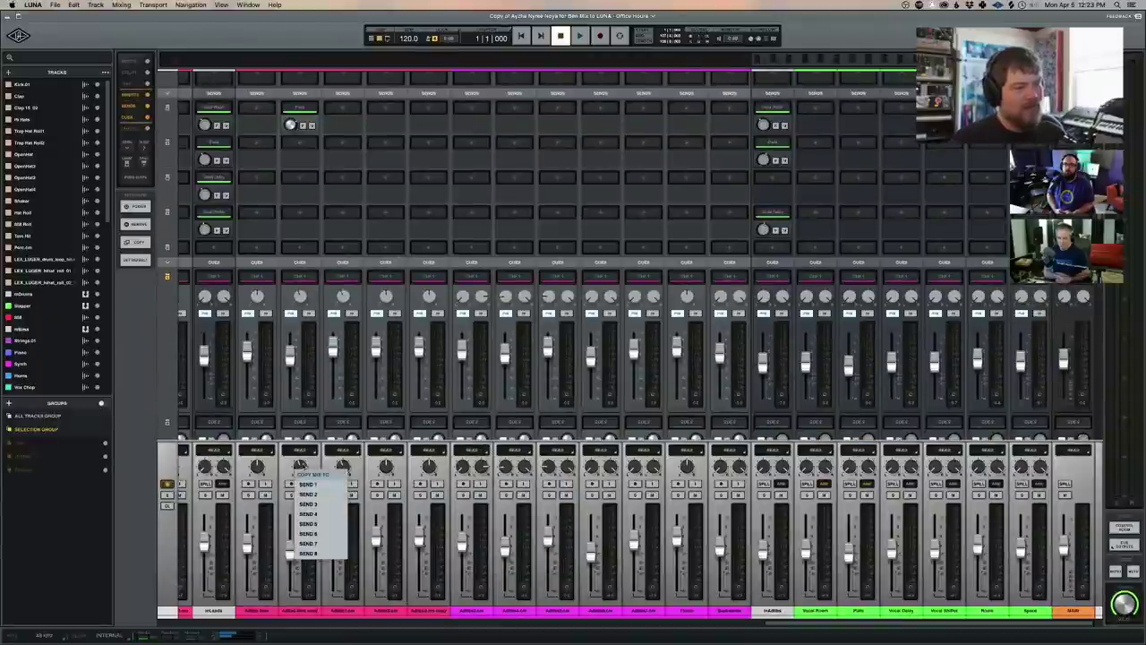
left_click(322, 485)
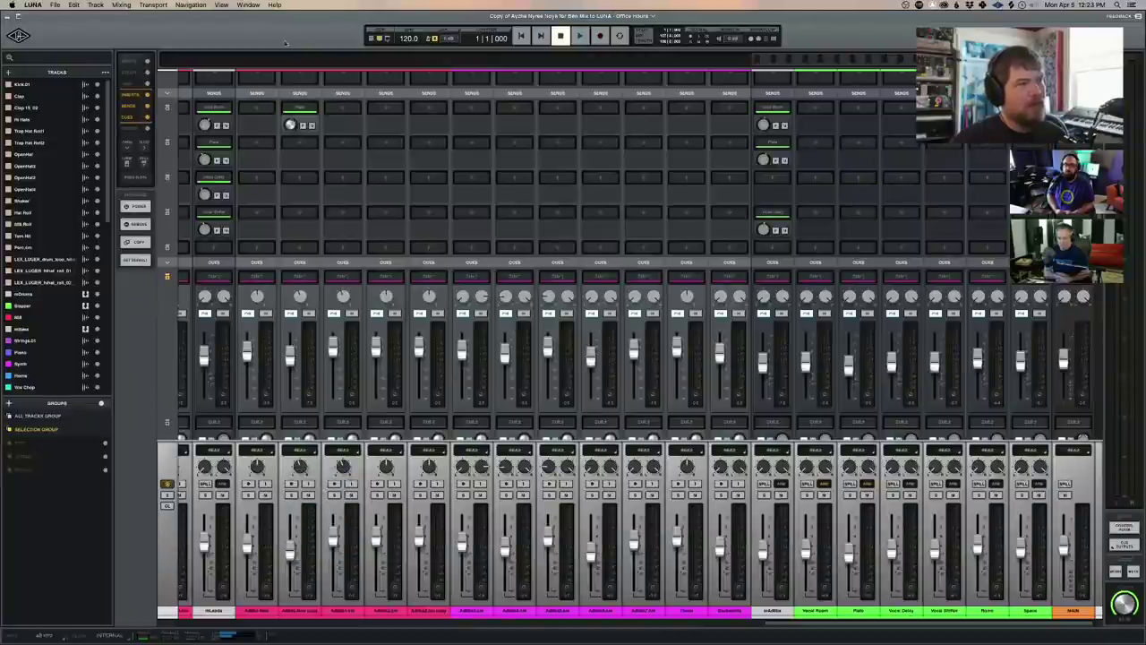